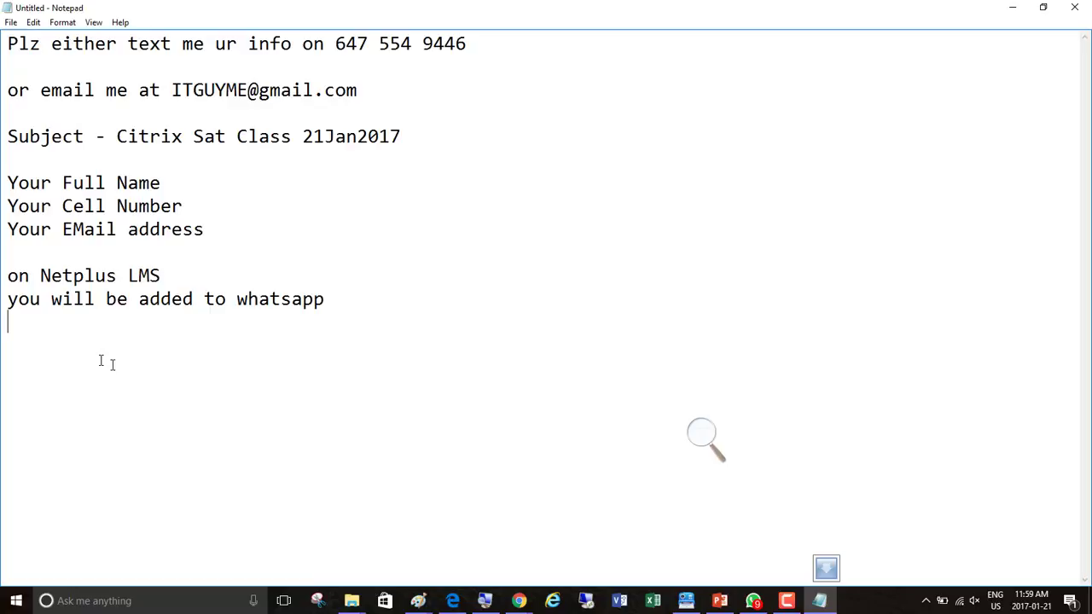
# Append the lines 'Google Group' and 'I need your GMAIL Account' as separate paragraphs at the end of the note
pyautogui.click(328, 300)
pyautogui.click(199, 277)
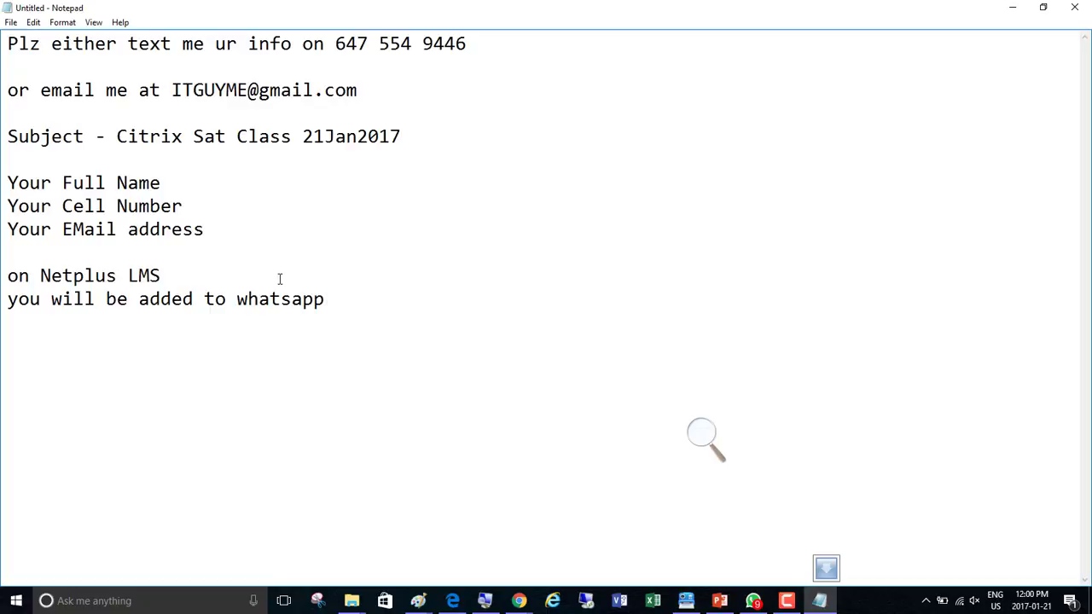
pyautogui.click(331, 300)
pyautogui.press('Return')
pyautogui.press('Return')
pyautogui.write('Google Group')
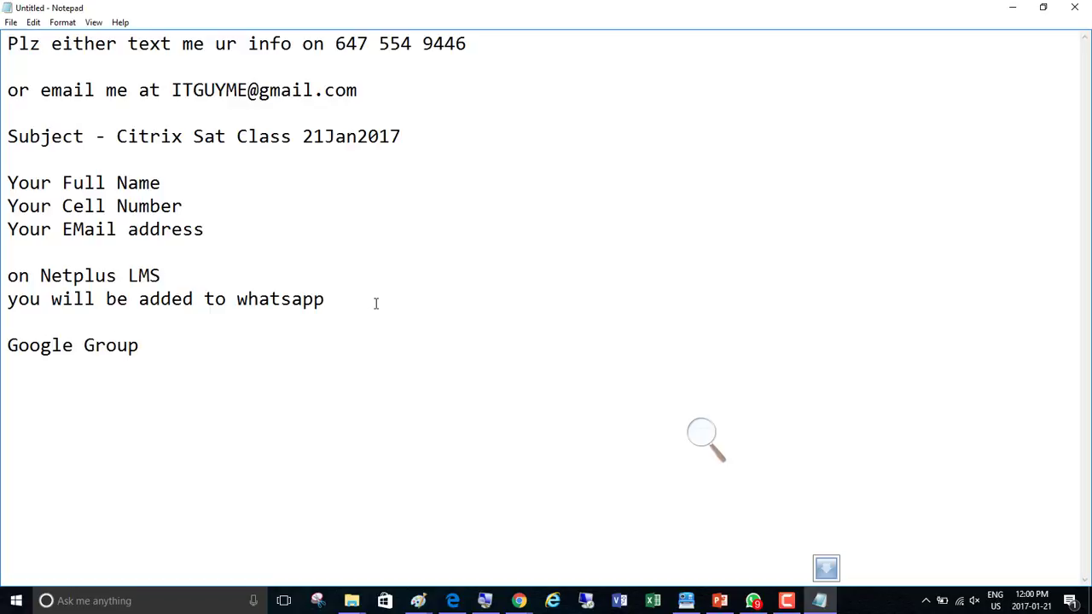
pyautogui.press('Return')
pyautogui.press('Return')
pyautogui.write('I need your GMAIL')
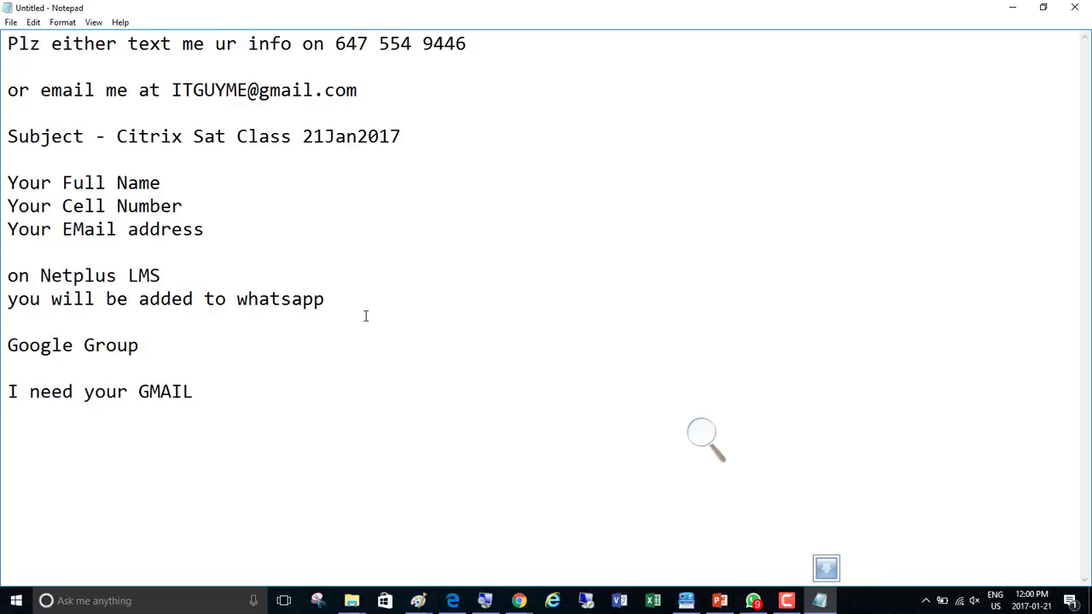
pyautogui.write(' Account')
pyautogui.moveTo(347, 90); pyautogui.dragTo(170, 90)
pyautogui.click(248, 89)
pyautogui.click(366, 92)
pyautogui.click(787, 601)
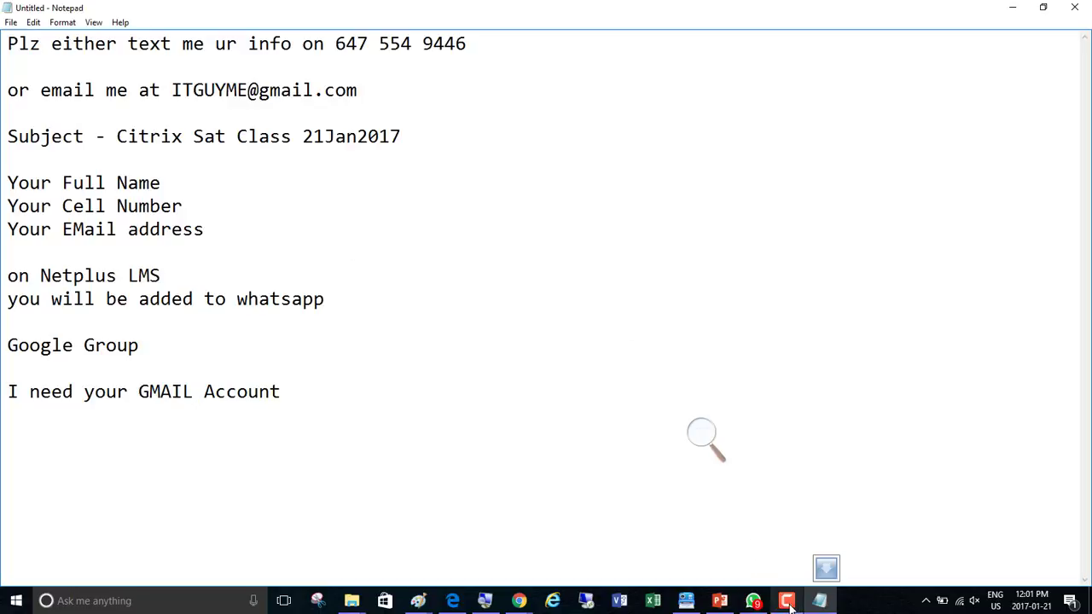
pyautogui.click(1017, 439)
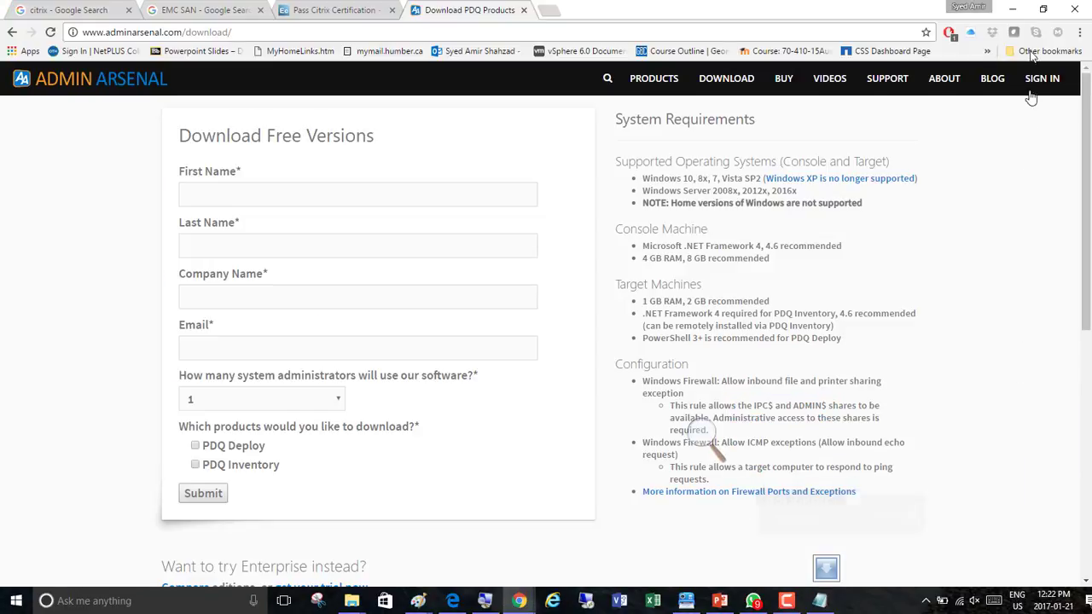
pyautogui.click(1013, 8)
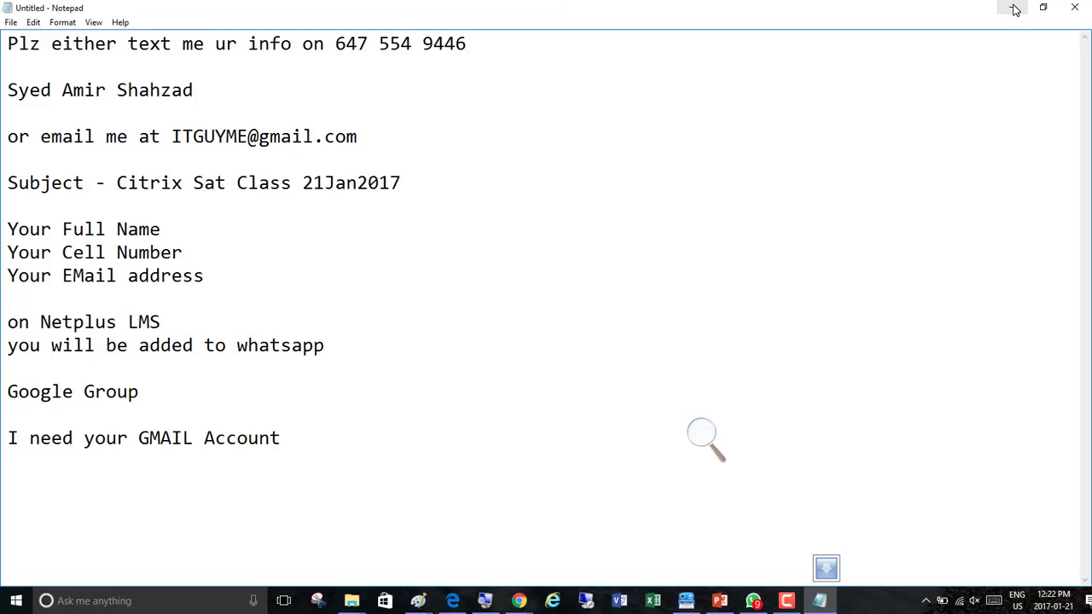
pyautogui.click(1014, 9)
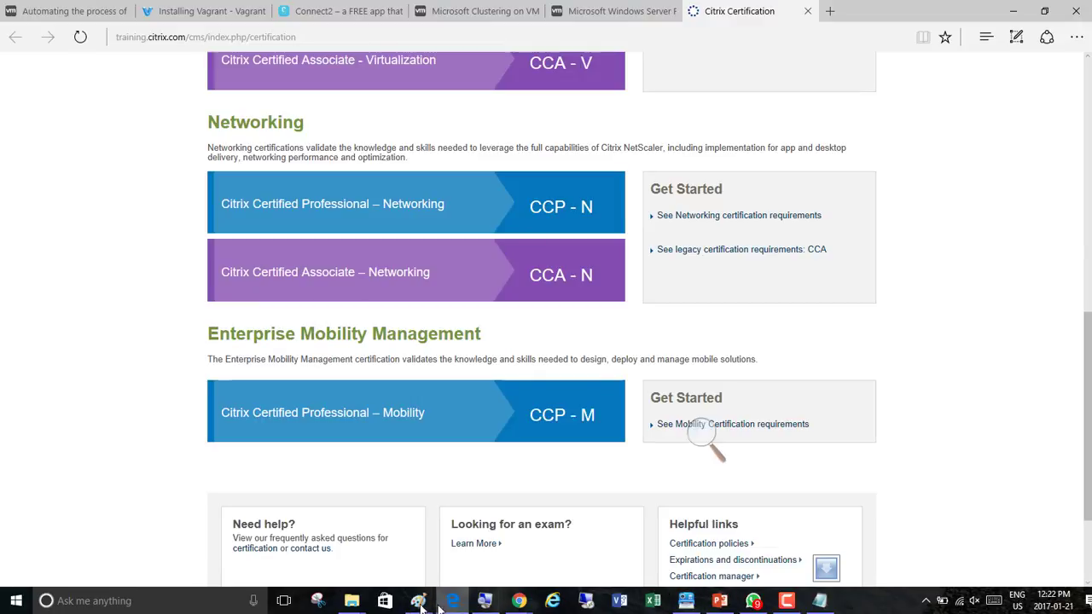
# Open a new blank Paint window from the taskbar's Paint entry
pyautogui.moveTo(419, 601)
pyautogui.click(378, 570)
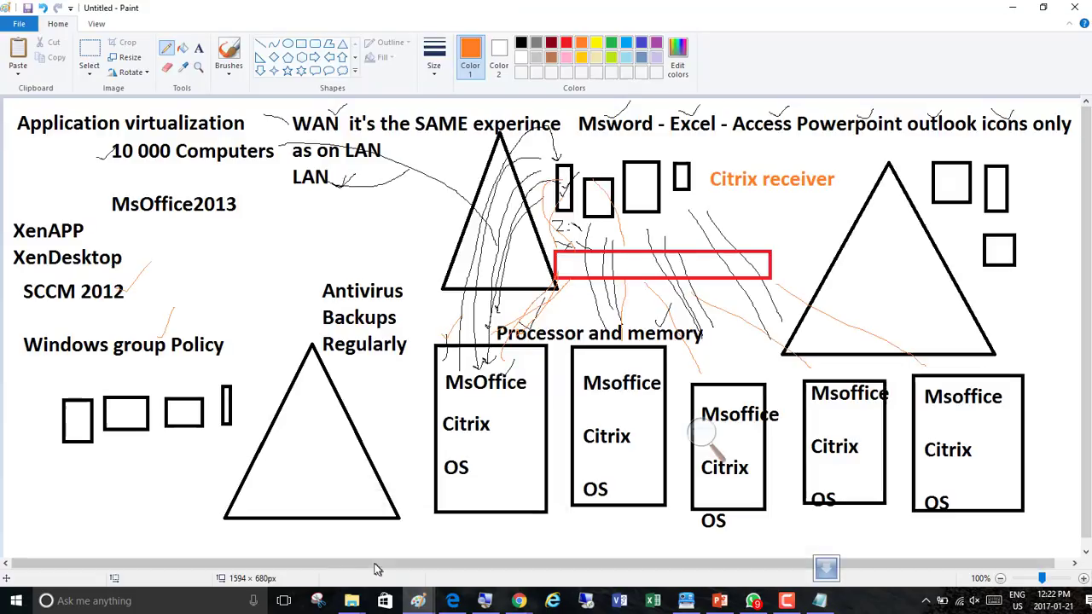
pyautogui.moveTo(424, 604)
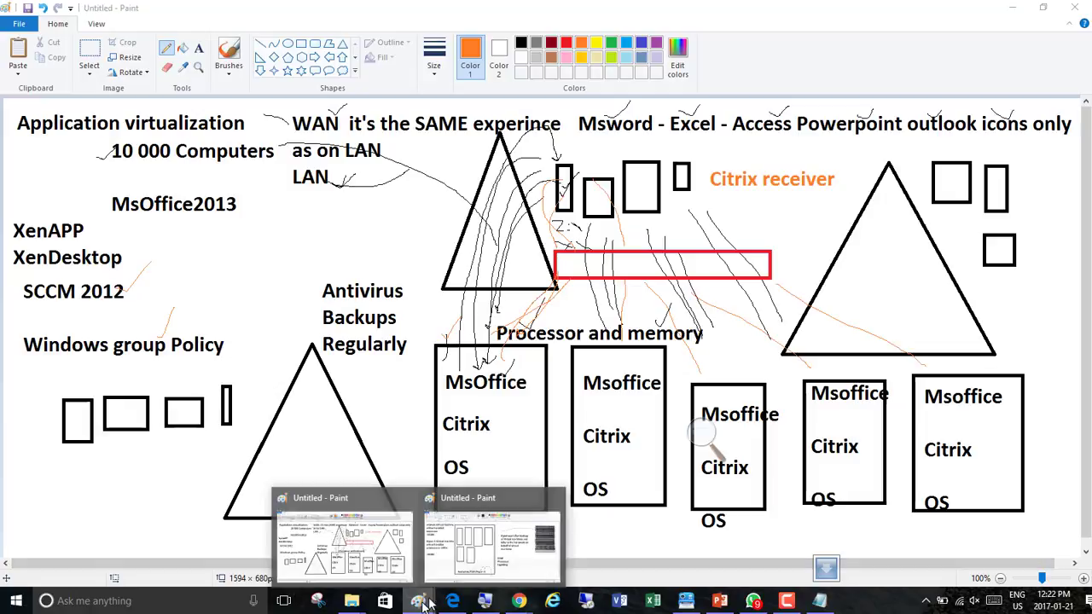
pyautogui.click(471, 566)
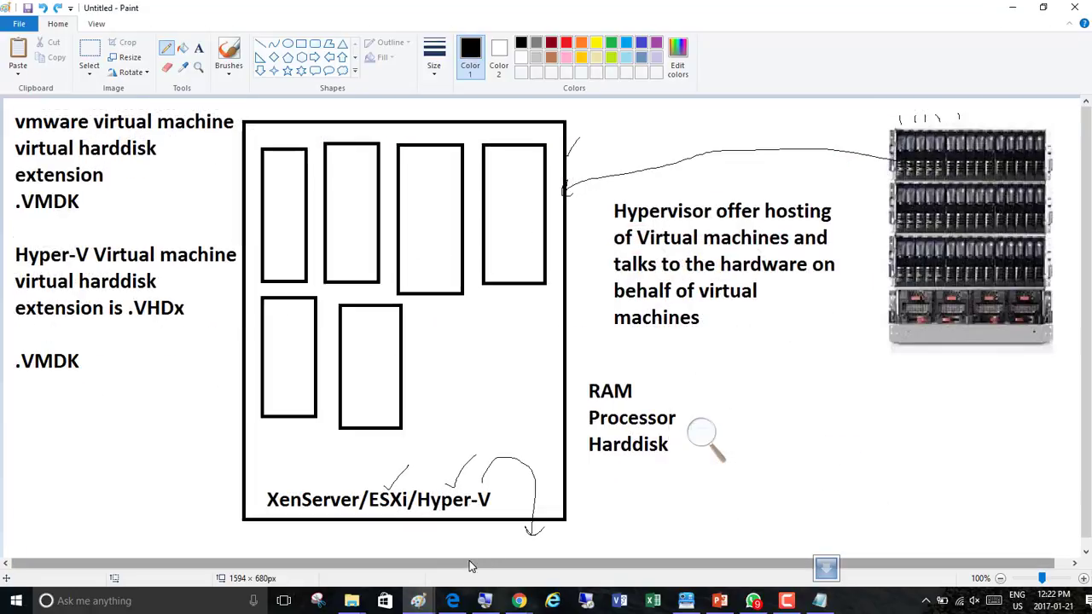
pyautogui.rightClick(419, 602)
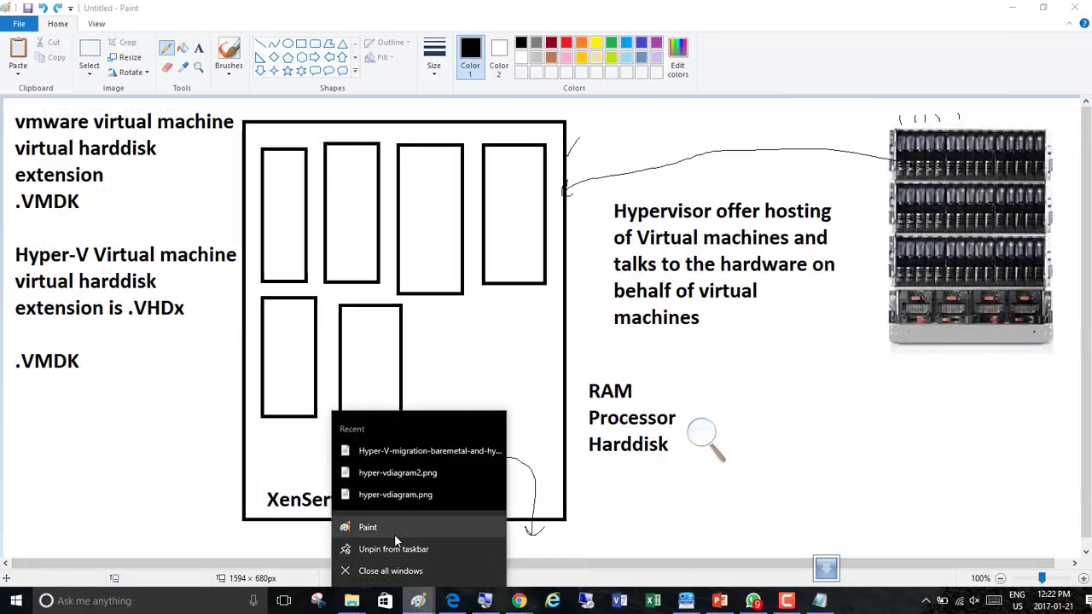
pyautogui.click(394, 534)
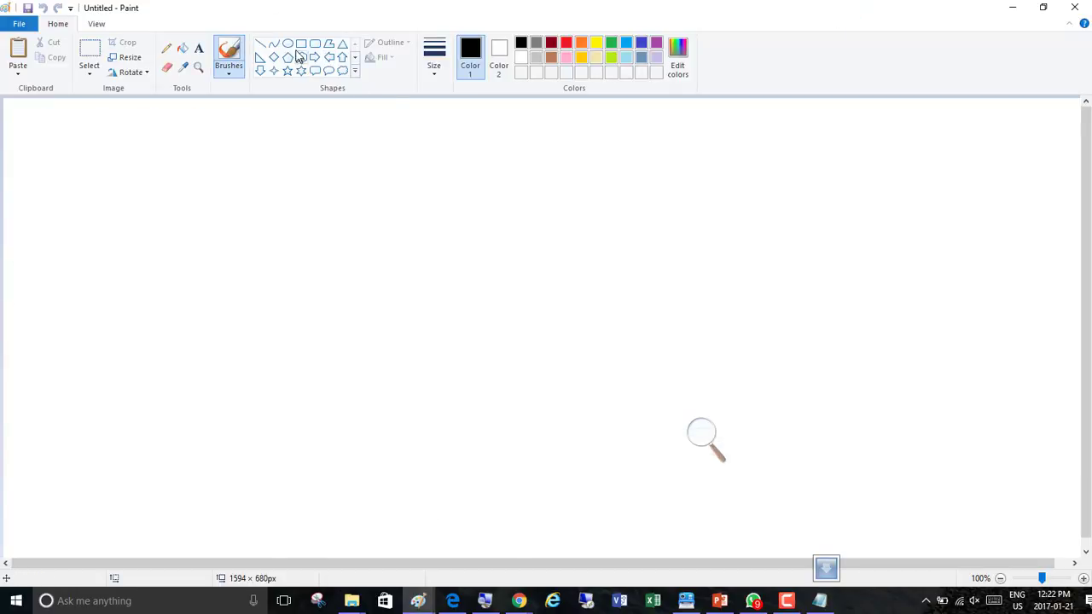
# Draw a tall rectangle about 256 × 492 px near the canvas's left edge
pyautogui.click(301, 43)
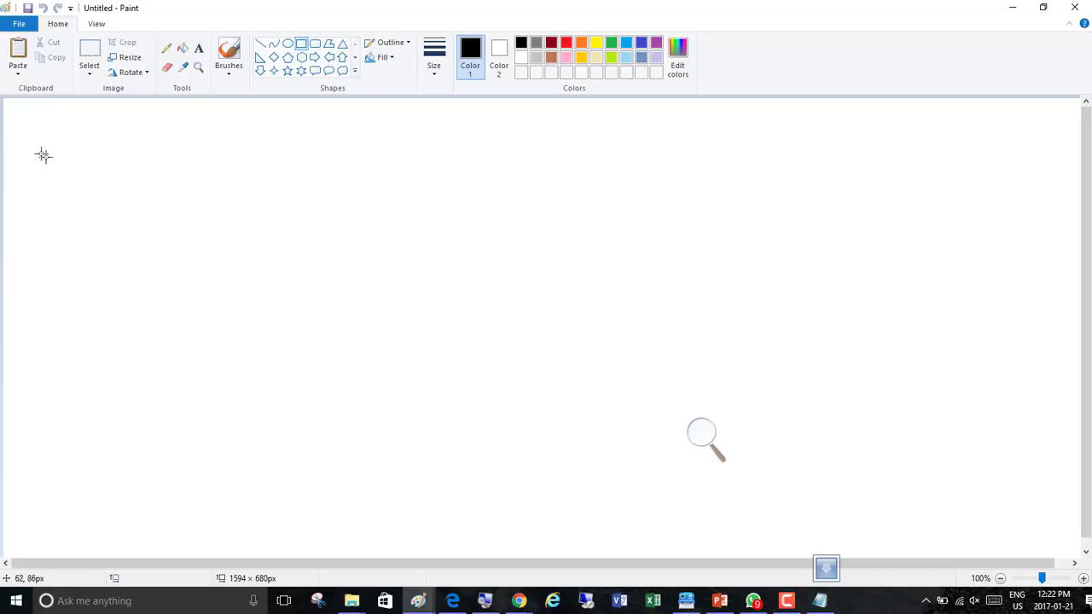
pyautogui.moveTo(35, 143)
pyautogui.mouseDown()
pyautogui.moveTo(55, 152)
pyautogui.moveTo(197, 472)
pyautogui.moveTo(211, 479)
pyautogui.mouseUp()
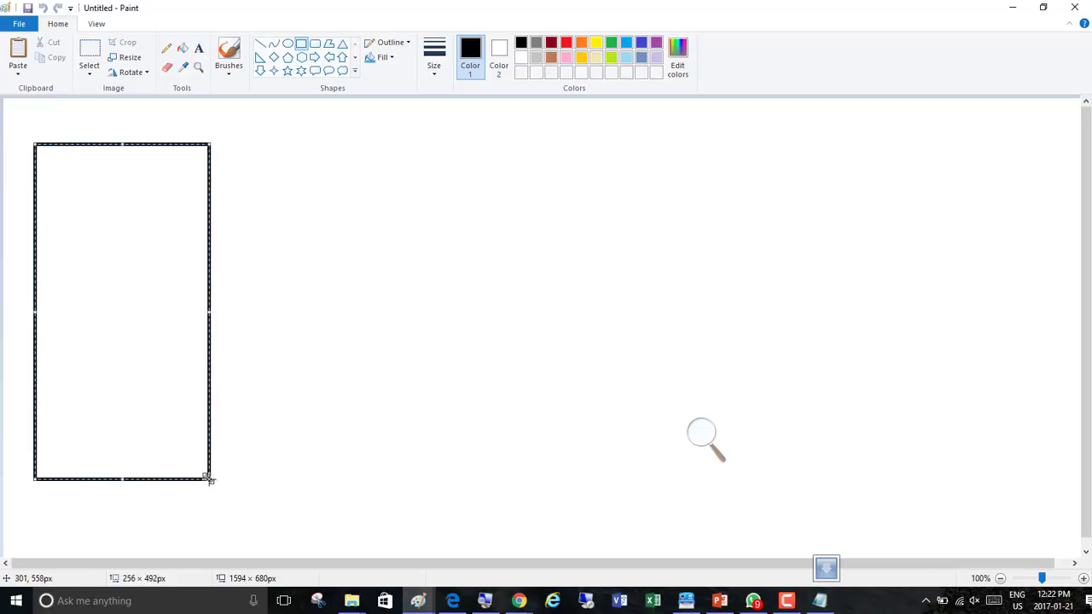
pyautogui.click(312, 304)
# Add a text box above the rectangle reading 'Template Machine'
pyautogui.click(198, 50)
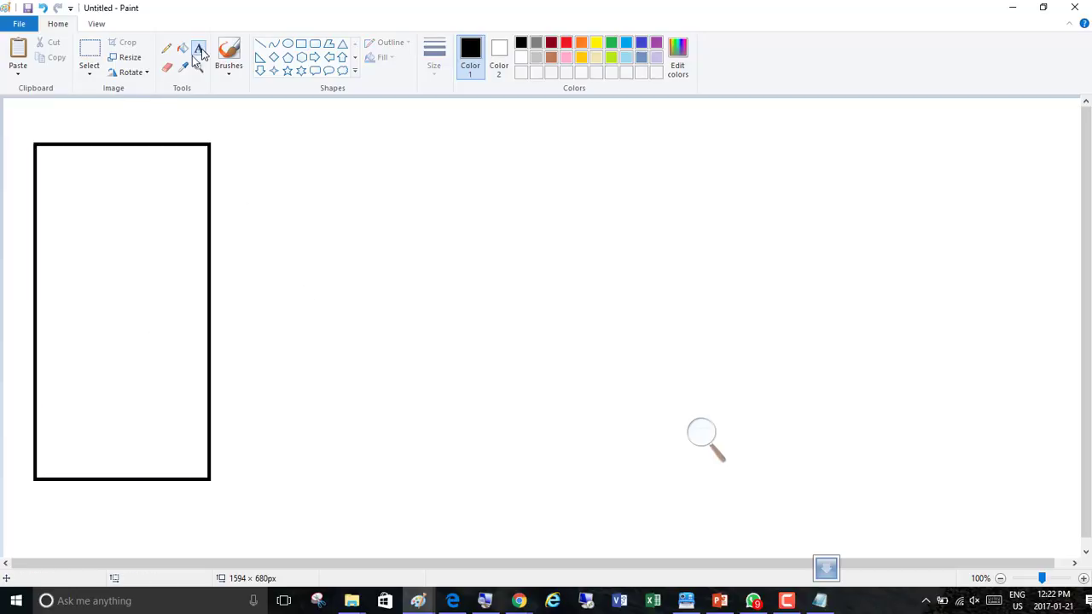
pyautogui.click(63, 125)
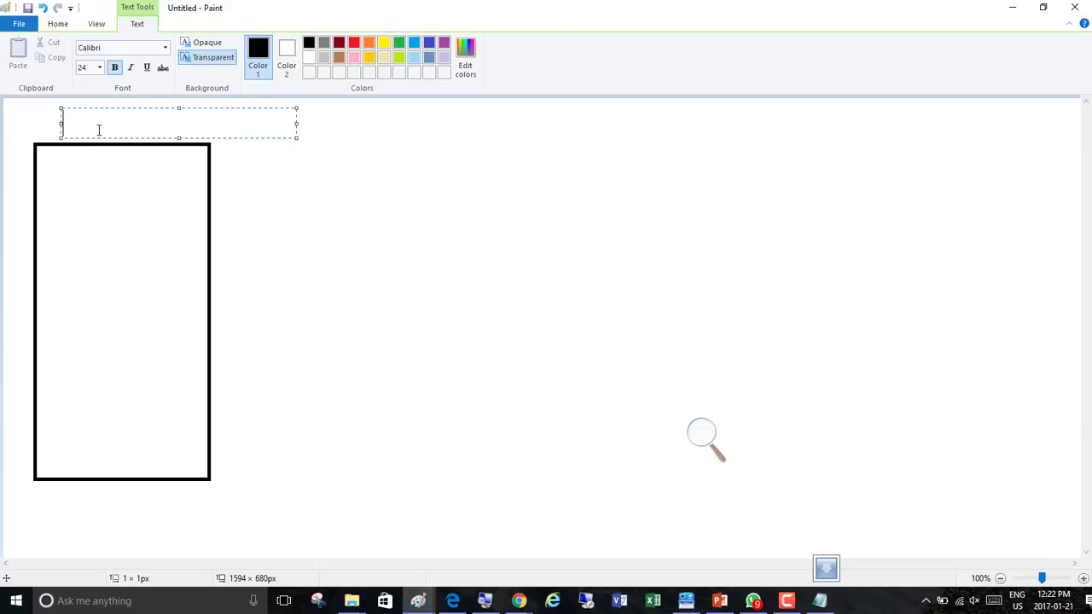
pyautogui.write('Template Machine')
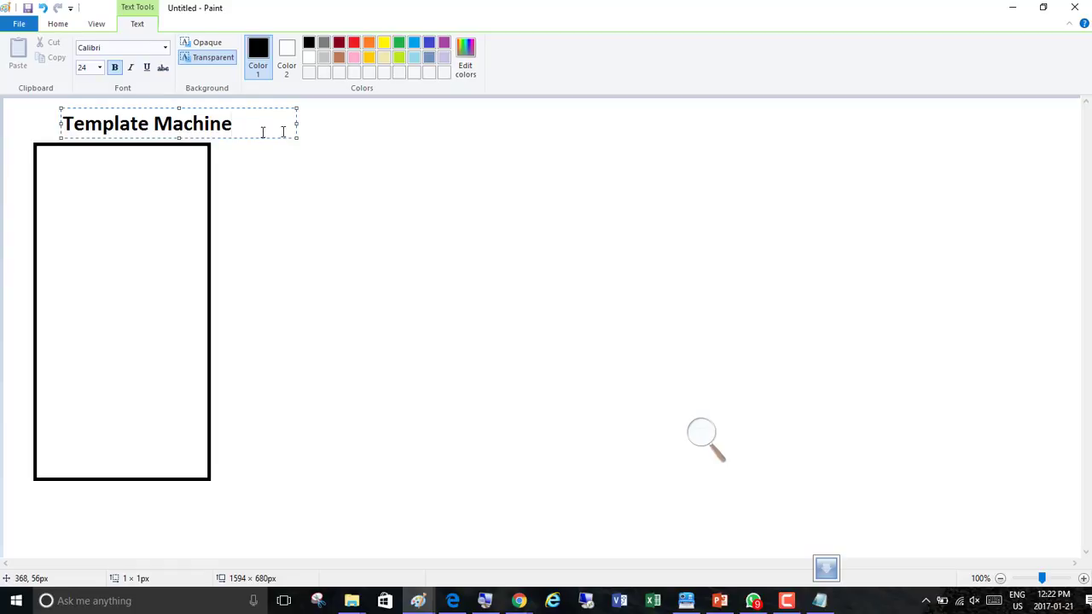
# Widen the text box and continue the text with ' - Only purpose of this is to create CLONES'
pyautogui.moveTo(296, 124); pyautogui.dragTo(516, 130)
pyautogui.write('- Only purpose of tis')
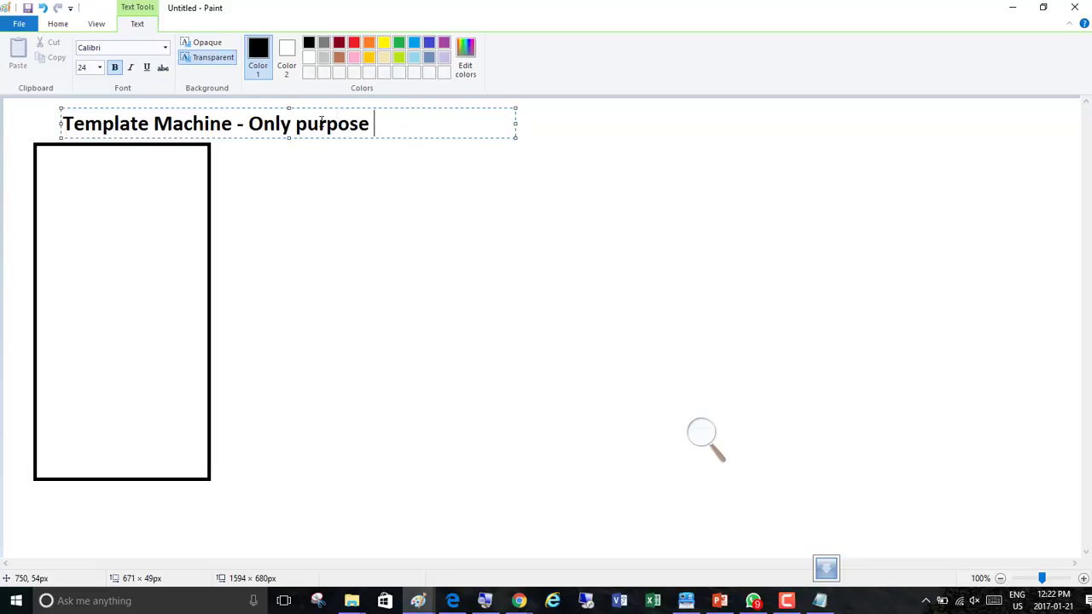
pyautogui.press('BackSpace')
pyautogui.press('BackSpace')
pyautogui.press('BackSpace')
pyautogui.press('BackSpace')
pyautogui.write('this is to c')
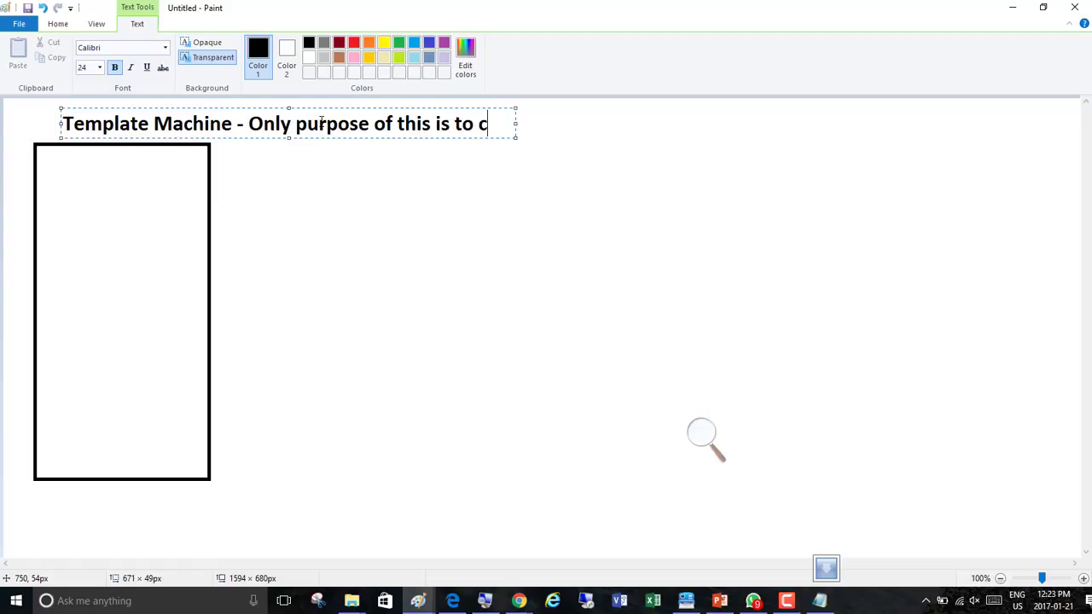
pyautogui.write('reate CLONES')
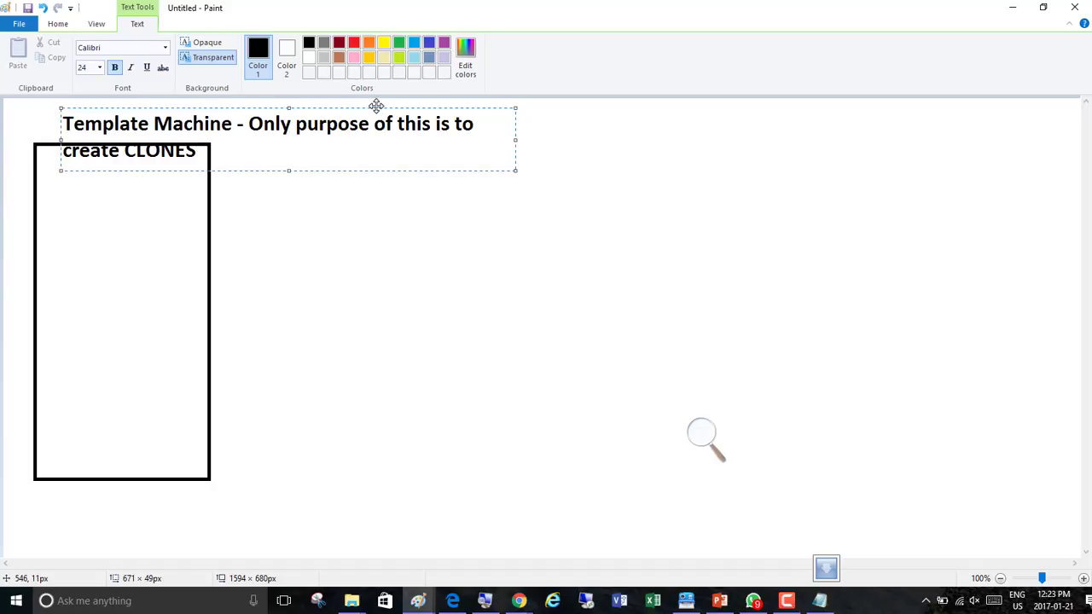
# Move the text box right of the rectangle and add a line '- It MUST NEVER be started'
pyautogui.moveTo(375, 105)
pyautogui.mouseDown()
pyautogui.moveTo(600, 120)
pyautogui.moveTo(589, 108)
pyautogui.mouseUp()
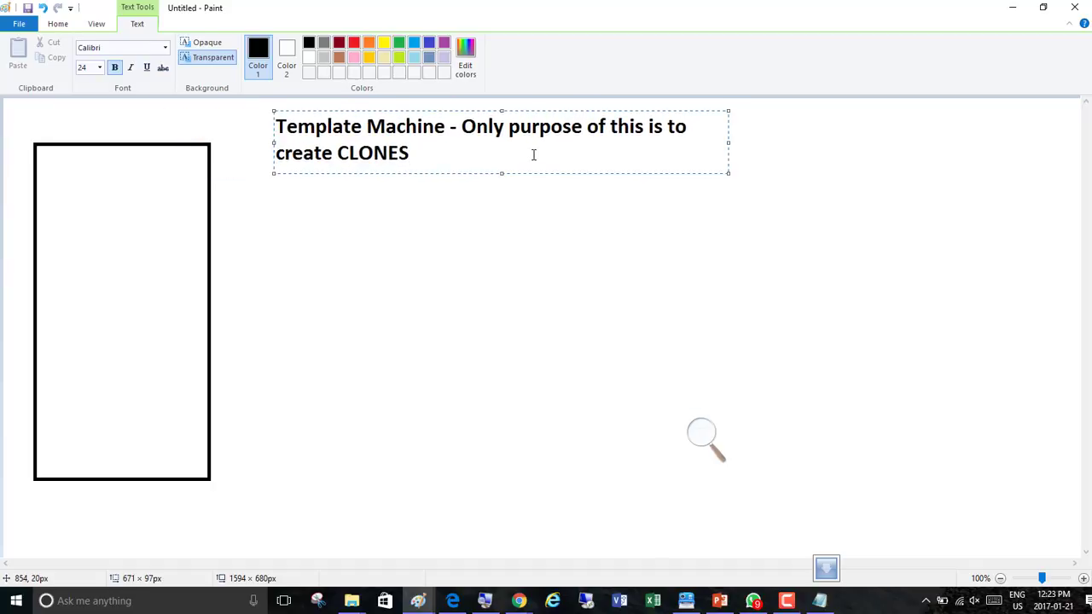
pyautogui.press('Return')
pyautogui.write('- It mUST')
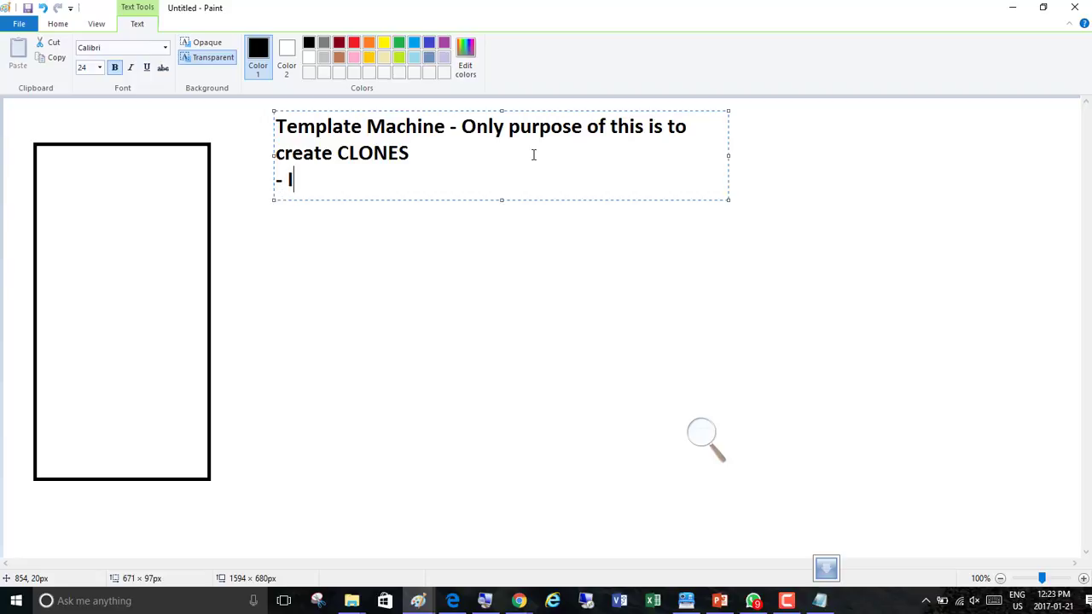
pyautogui.press('BackSpace')
pyautogui.press('BackSpace')
pyautogui.press('BackSpace')
pyautogui.press('BackSpace')
pyautogui.write('MUST NEVER be sta')
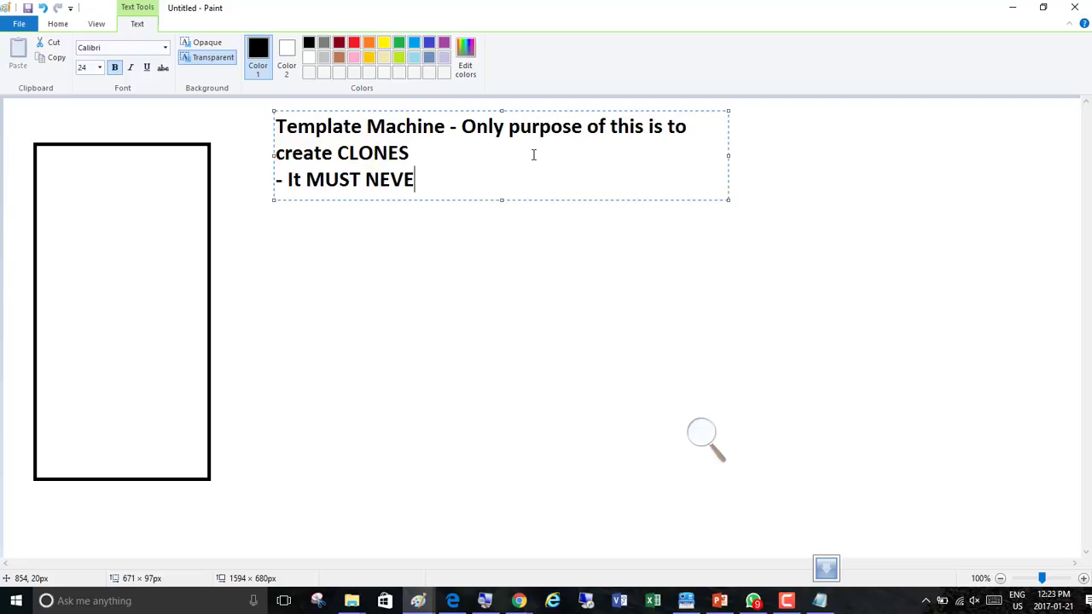
pyautogui.write('rted')
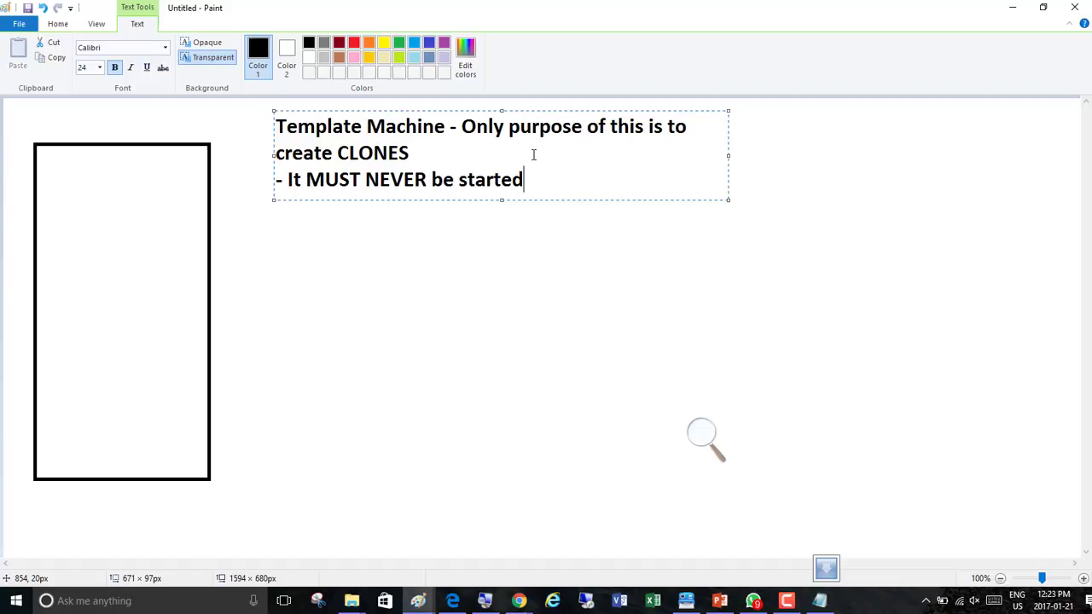
# Add a line '- SYSPREP it's going to give unique SIDS' to the text
pyautogui.press('Return')
pyautogui.write('-')
pyautogui.write('SYSPREP')
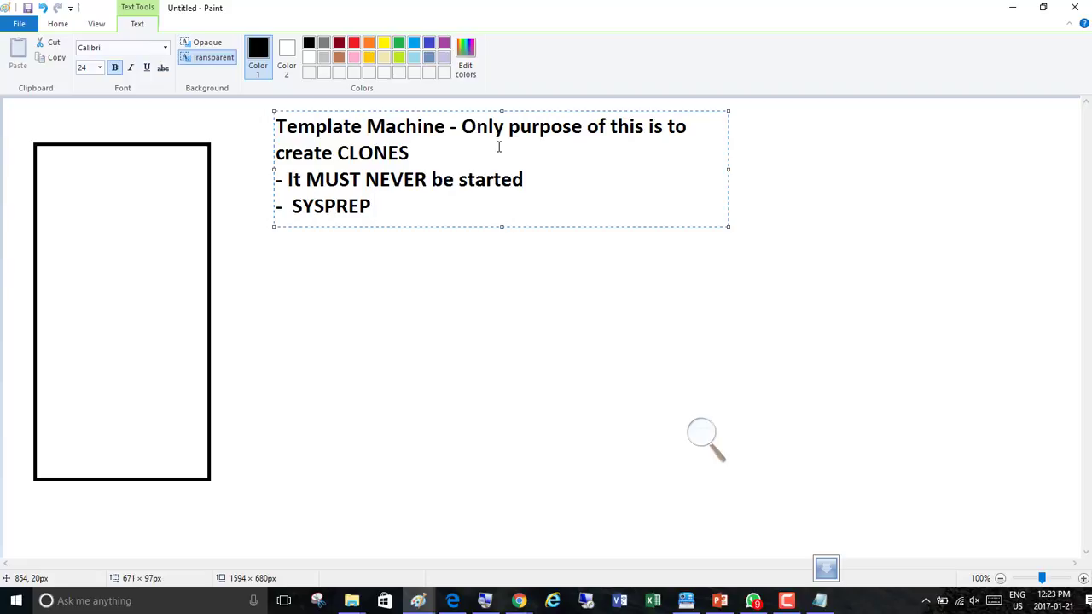
pyautogui.write("it's going")
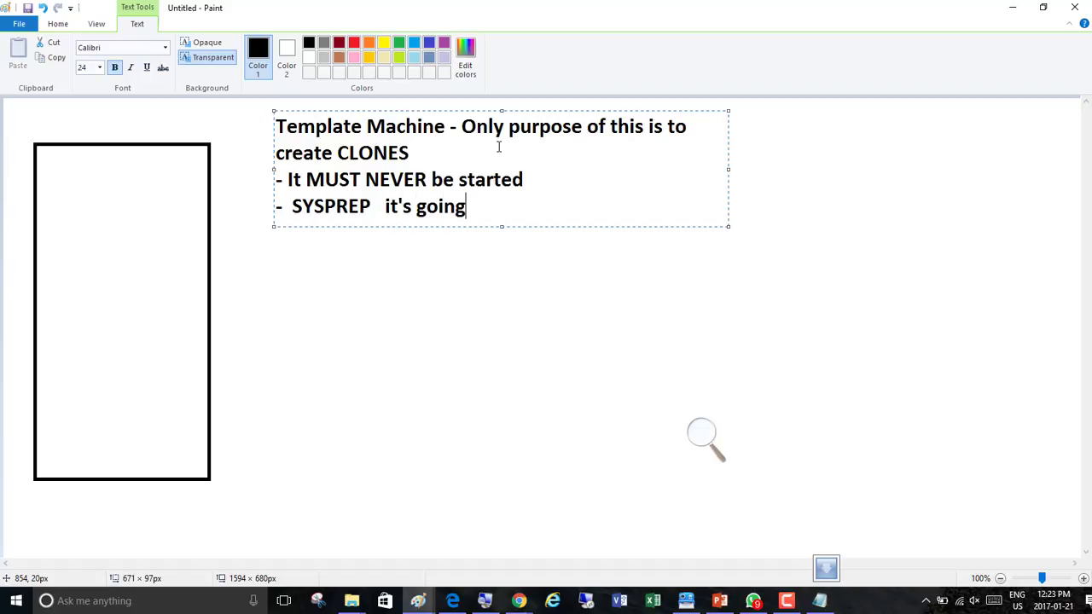
pyautogui.write(' to goive')
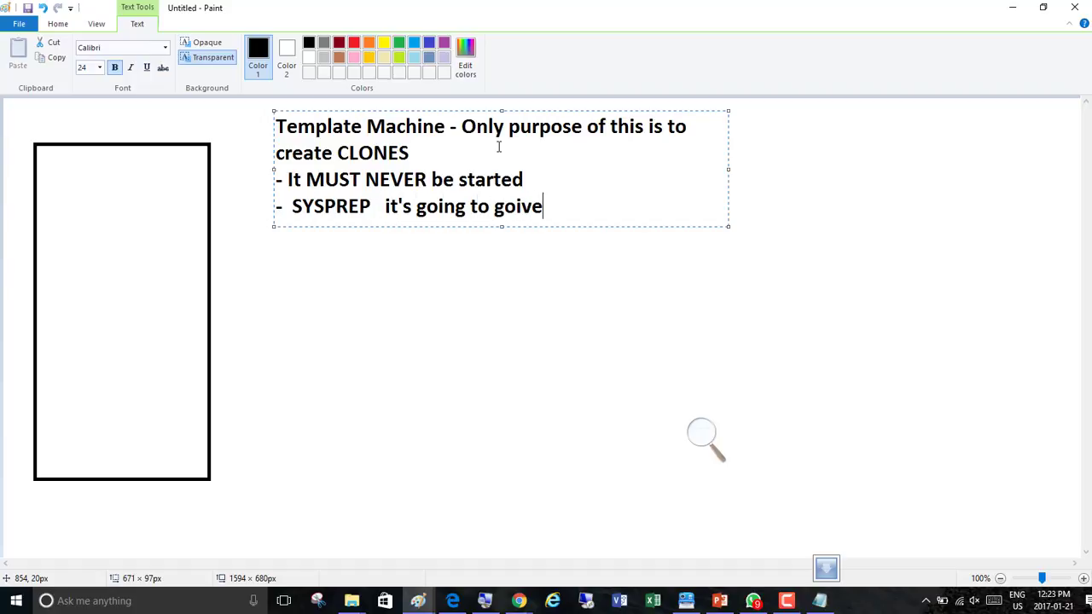
pyautogui.press('BackSpace')
pyautogui.press('BackSpace')
pyautogui.press('BackSpace')
pyautogui.press('BackSpace')
pyautogui.write('ive un')
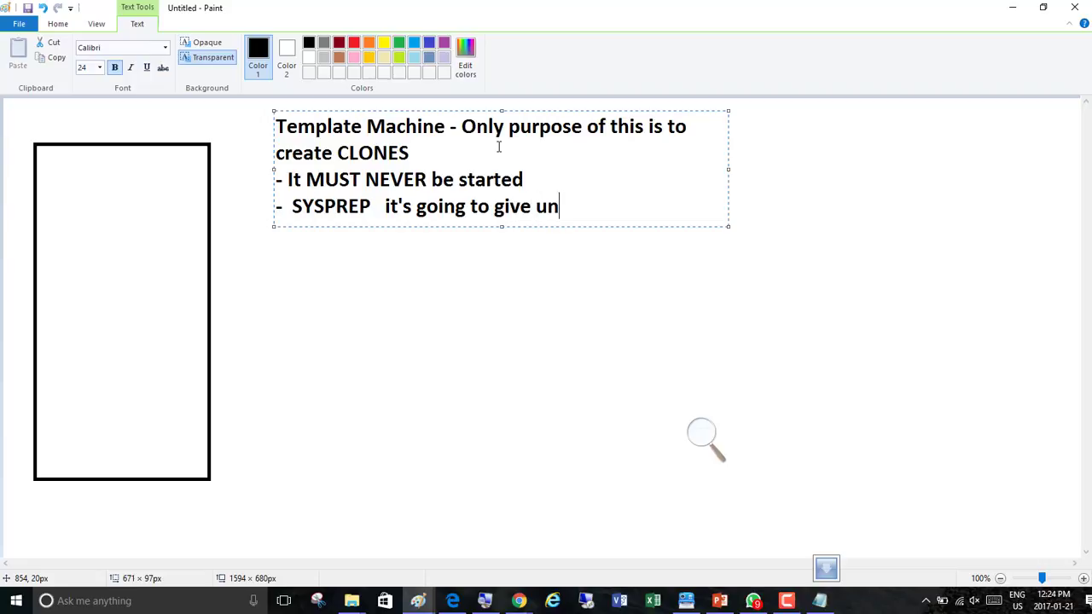
pyautogui.write('ique SIDS')
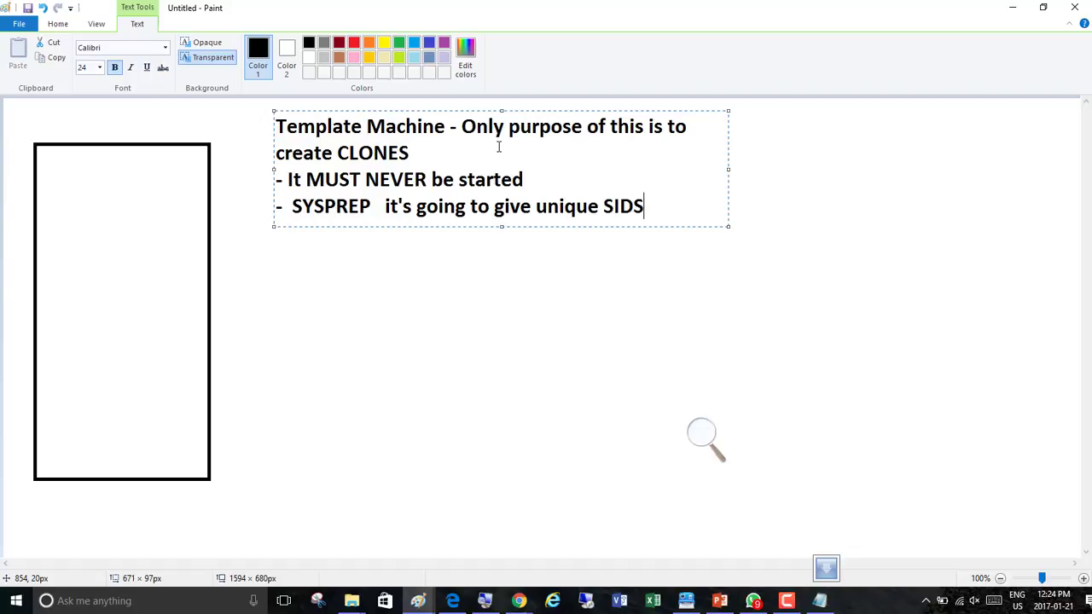
# Replace the trailing S with ' (Security Identifier) to each clone - Alphanueric character'
pyautogui.press('BackSpace')
pyautogui.write('(Securi')
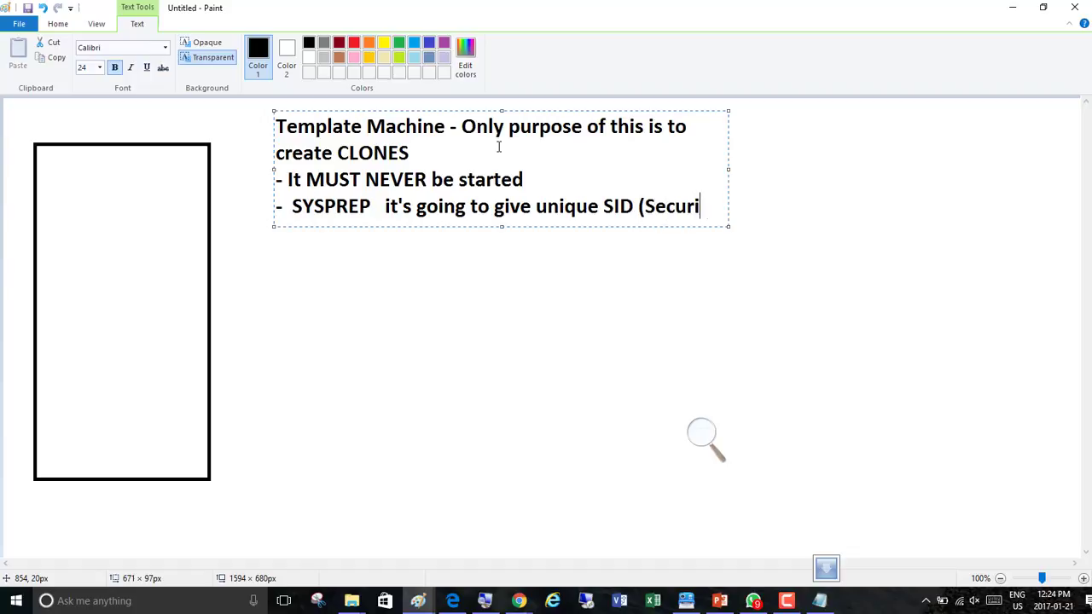
pyautogui.write('ty Identi')
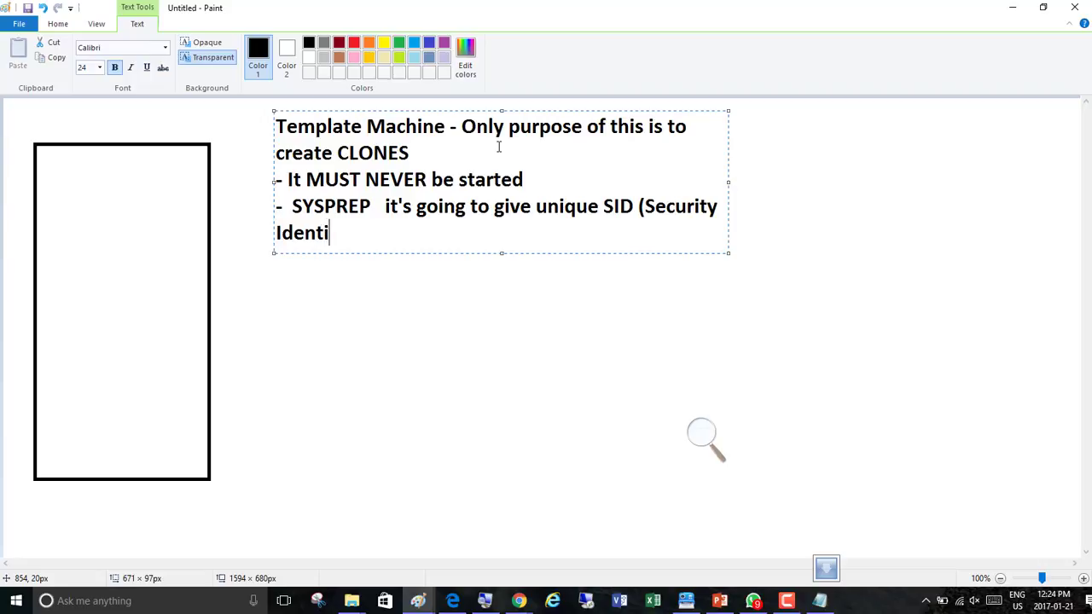
pyautogui.write('fier) to each clon')
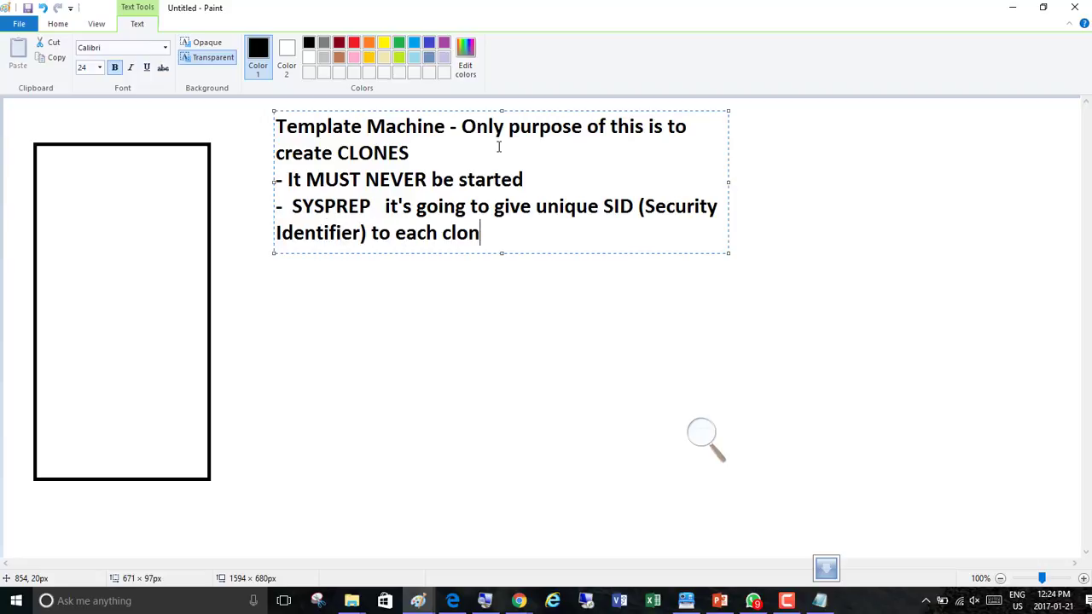
pyautogui.write('e')
pyautogui.write('- Alphanuer')
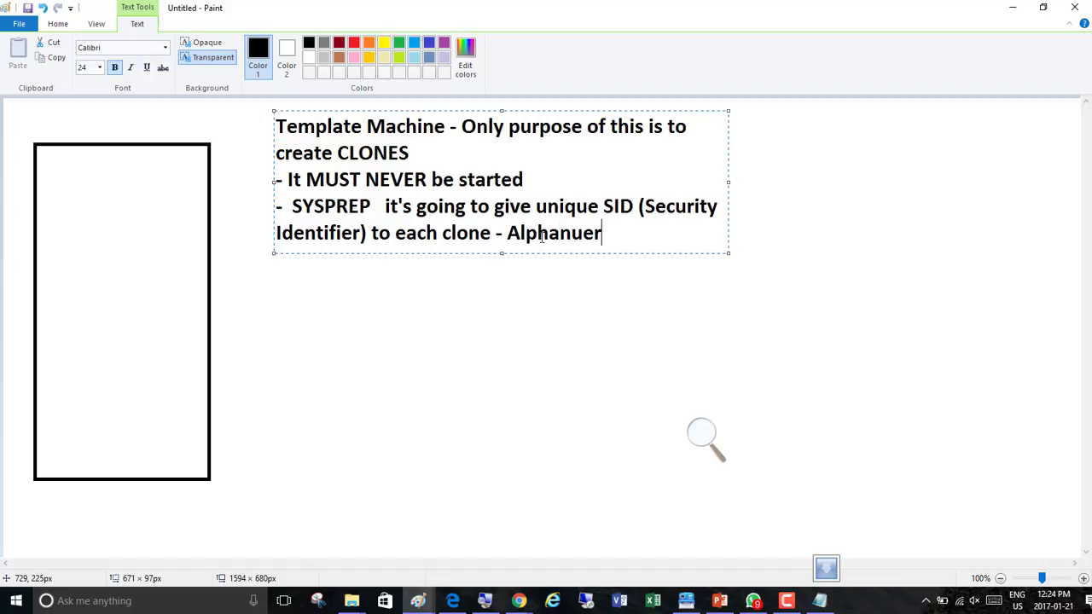
pyautogui.write('ic character')
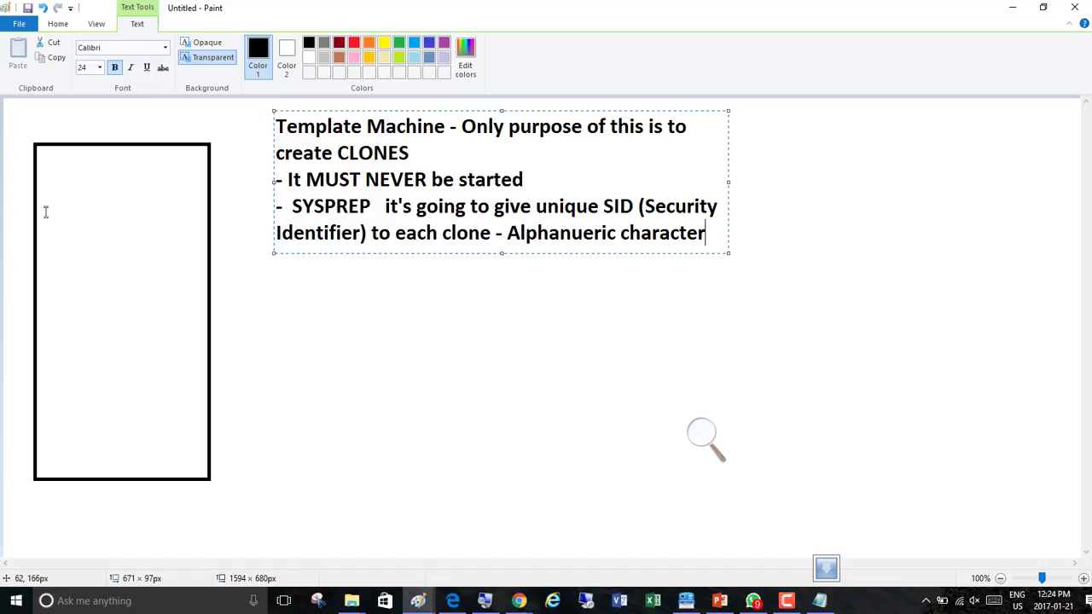
# Start a new text box below the first note and enter 'Create a new Virtual Machine'
pyautogui.click(283, 293)
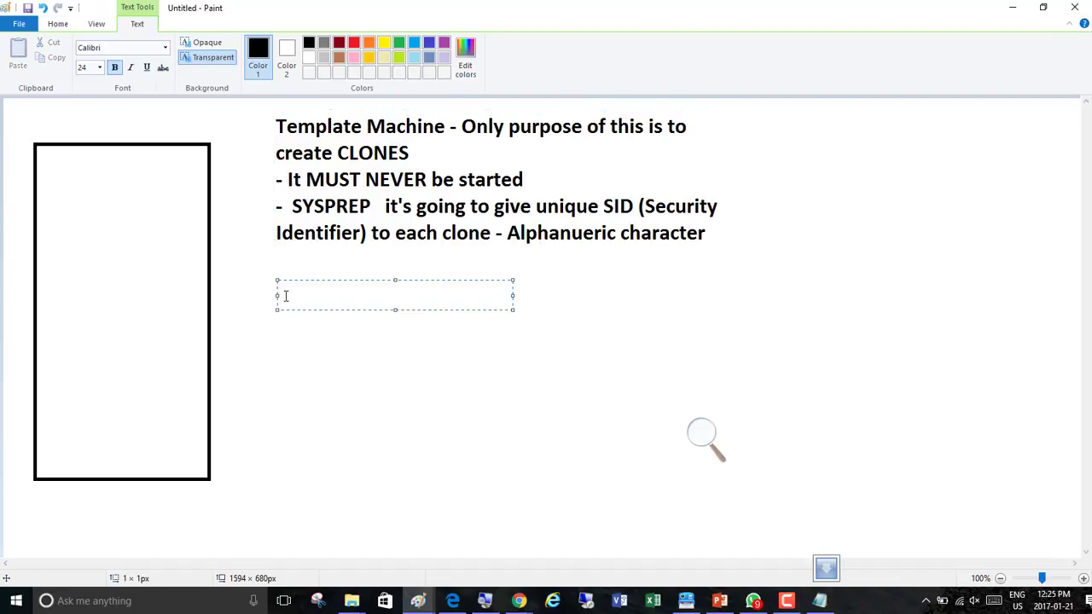
pyautogui.write('Create a new Virtual Machine')
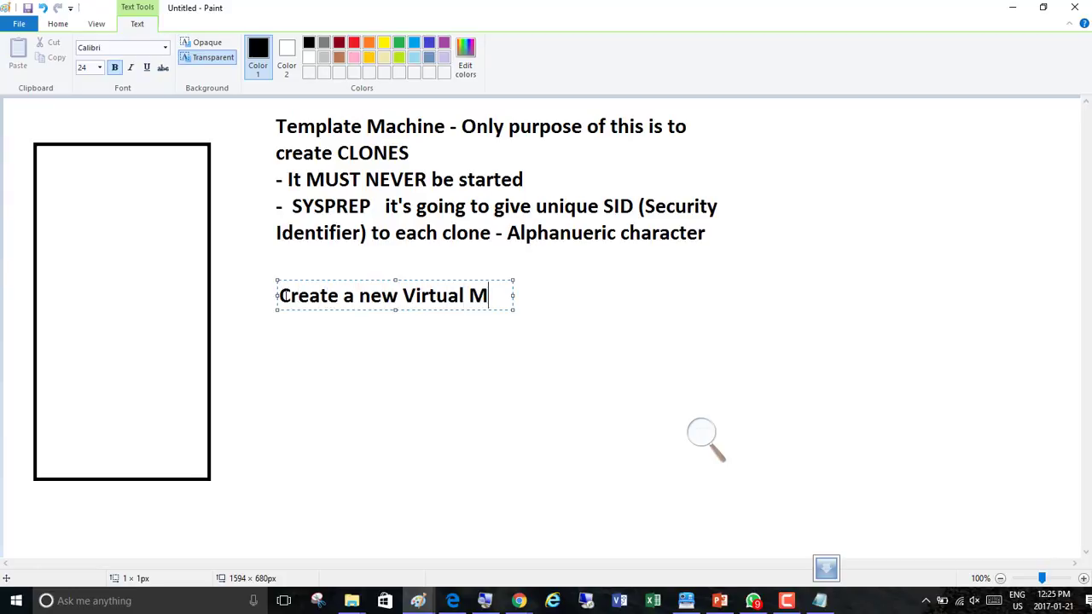
# Add a blank line and then the line '- Install Windows Server 2012 R2'
pyautogui.press('Return')
pyautogui.press('Return')
pyautogui.write('- Int')
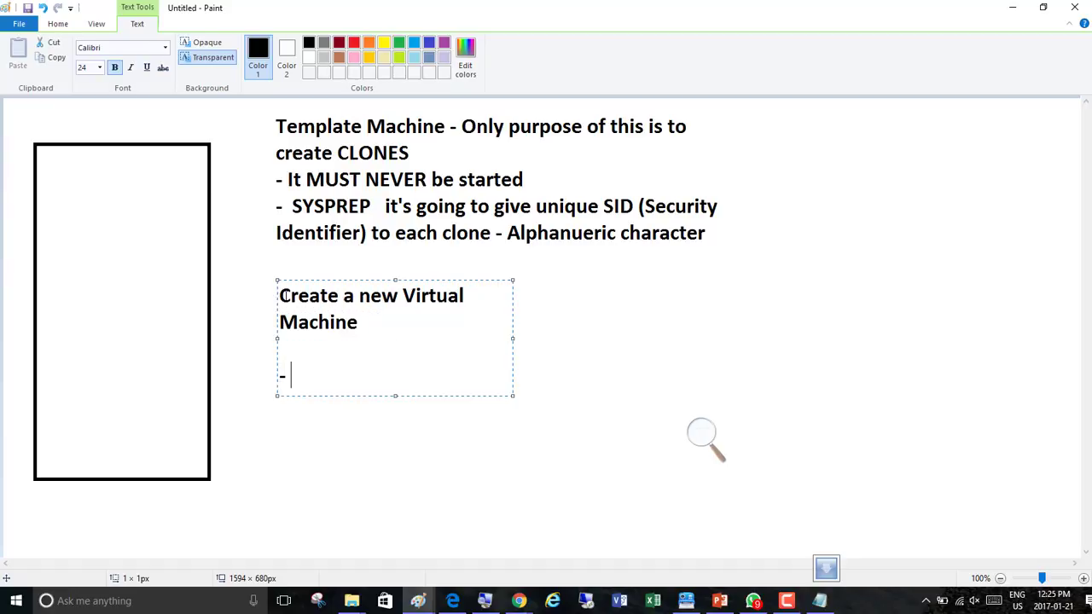
pyautogui.press('BackSpace')
pyautogui.write('stall IWndow')
pyautogui.press('BackSpace')
pyautogui.press('BackSpace')
pyautogui.press('BackSpace')
pyautogui.press('BackSpace')
pyautogui.press('BackSpace')
pyautogui.press('BackSpace')
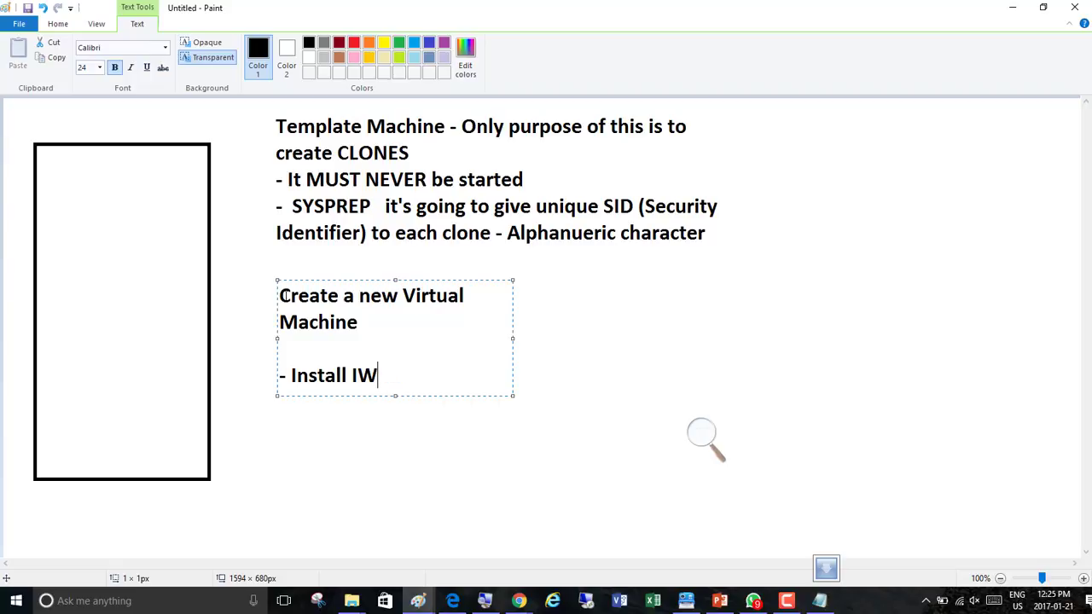
pyautogui.write('Widnwos S')
pyautogui.press('BackSpace')
pyautogui.press('BackSpace')
pyautogui.press('BackSpace')
pyautogui.press('BackSpace')
pyautogui.press('BackSpace')
pyautogui.press('BackSpace')
pyautogui.press('BackSpace')
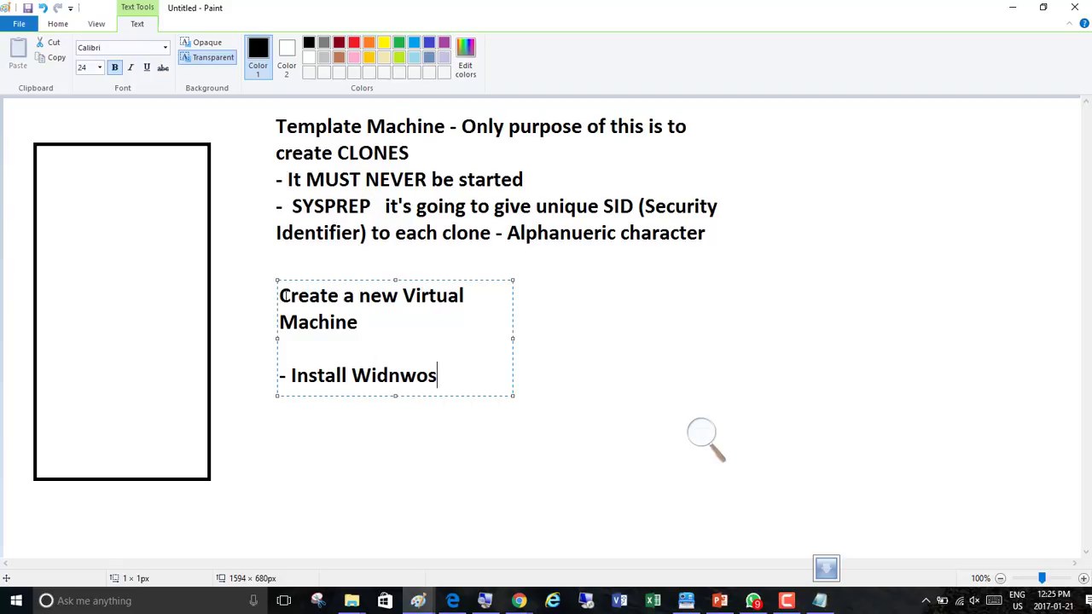
pyautogui.write('ndows Server 2012 R2')
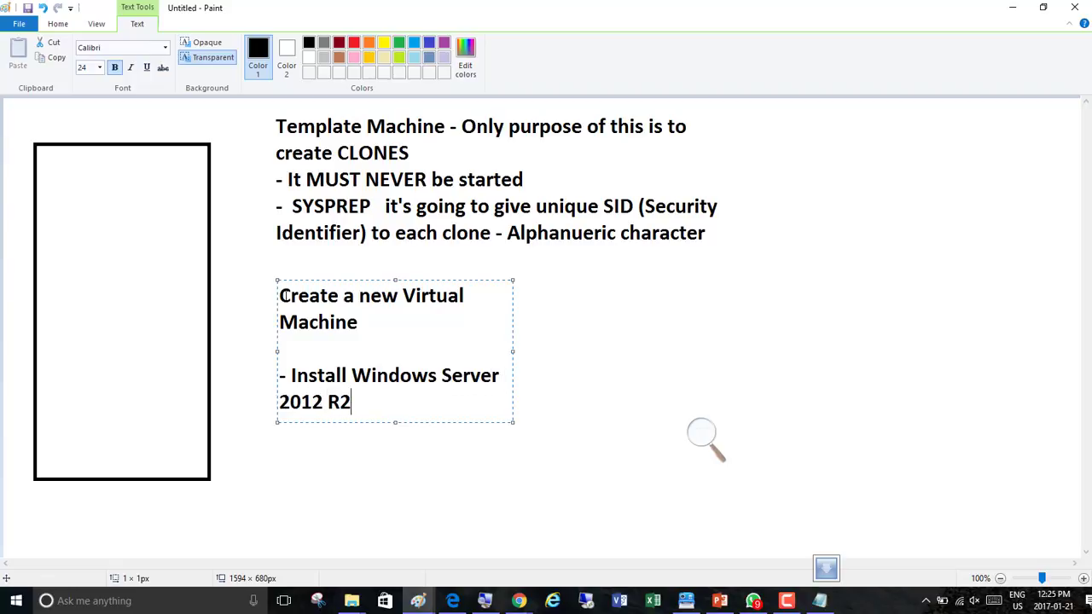
# Add the line '- Do 7 modifications' to the list
pyautogui.press('Return')
pyautogui.write('- Do 7 mo')
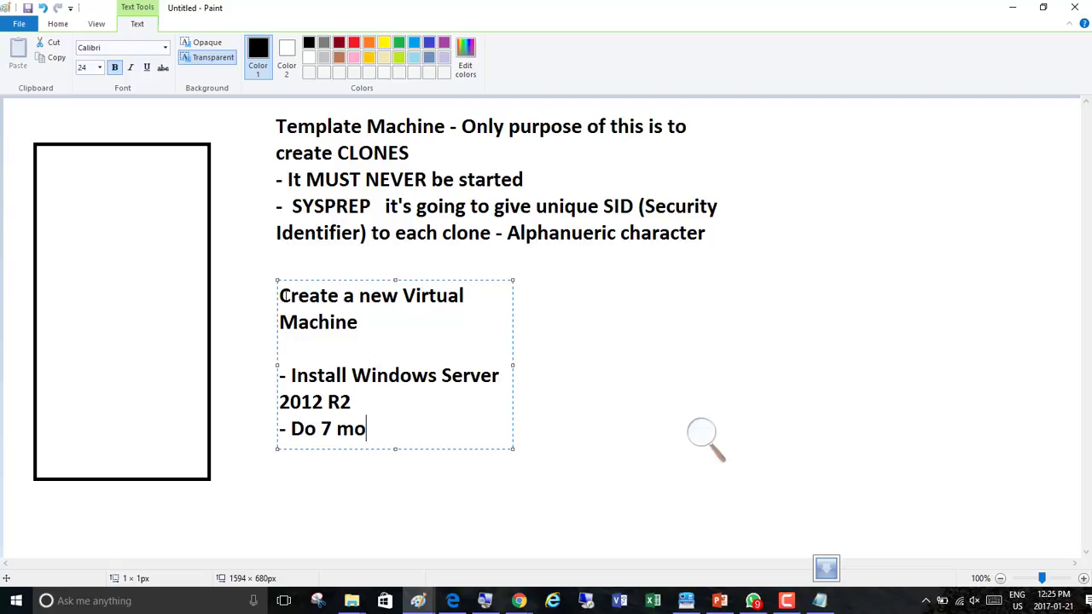
pyautogui.write('difications')
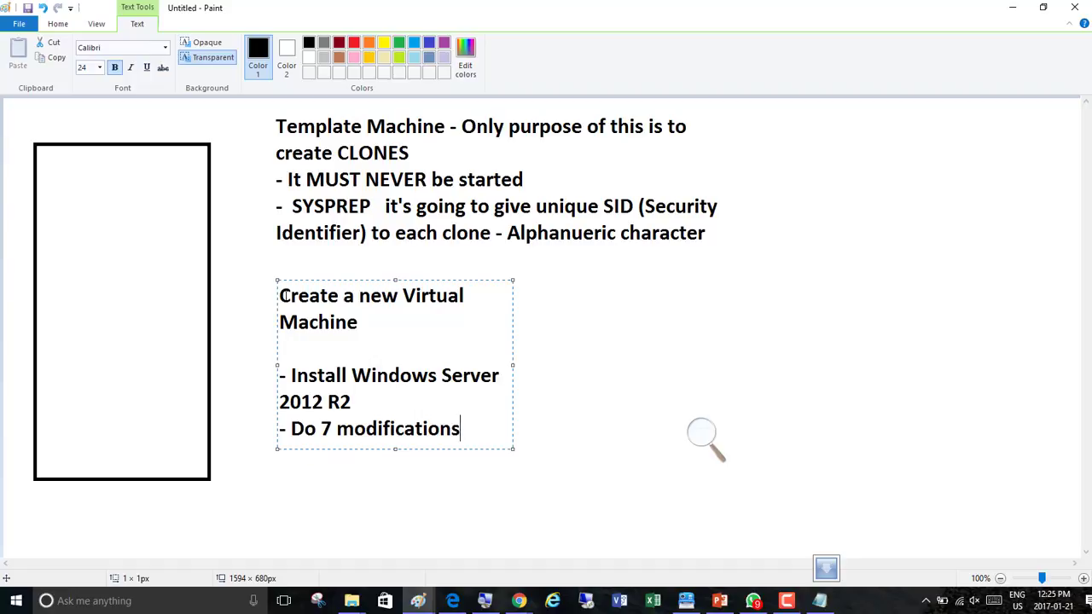
# Add the line '-Run SYSPREP and premanently shutdown this VM.' to the list
pyautogui.press('Return')
pyautogui.write('-Run SYSPREP ')
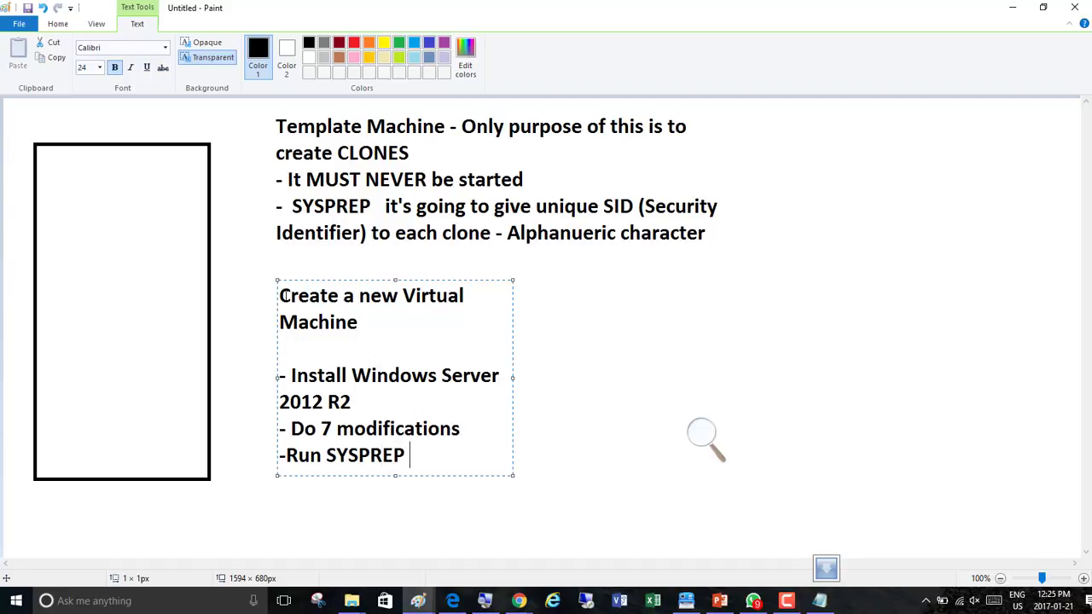
pyautogui.write('and premanentl')
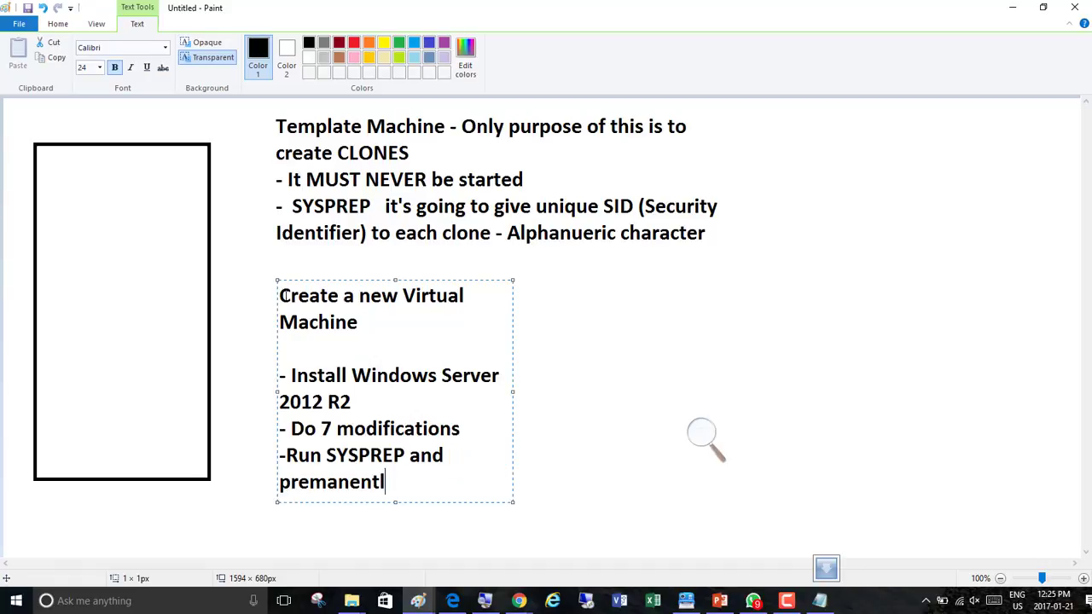
pyautogui.write('y shutdown this ')
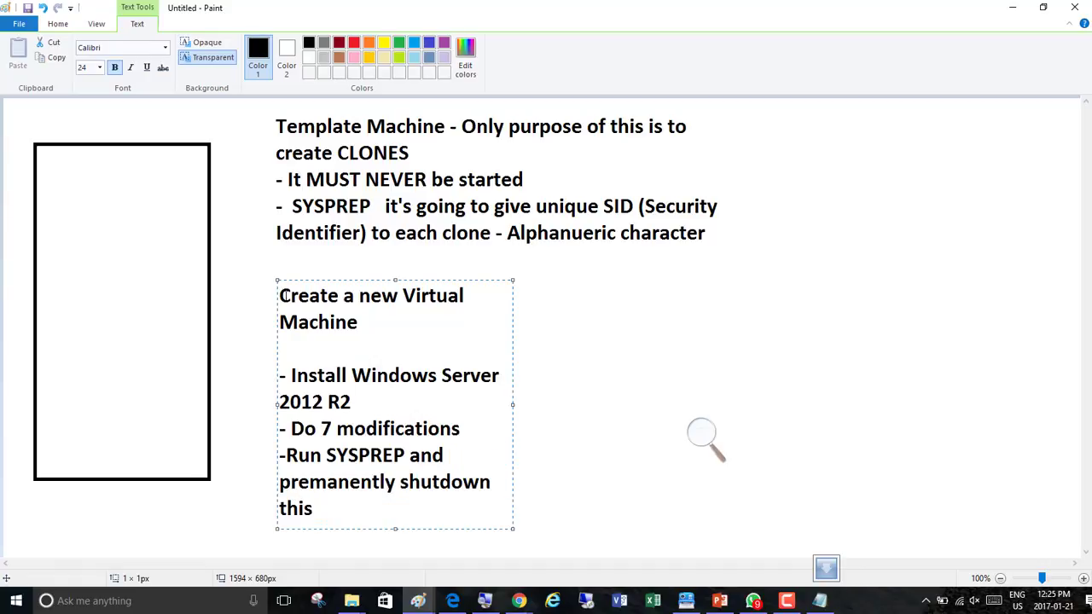
pyautogui.write('VM.')
# Add the line '- Create three Clones' and finish the text box
pyautogui.press('Return')
pyautogui.write('- Crea')
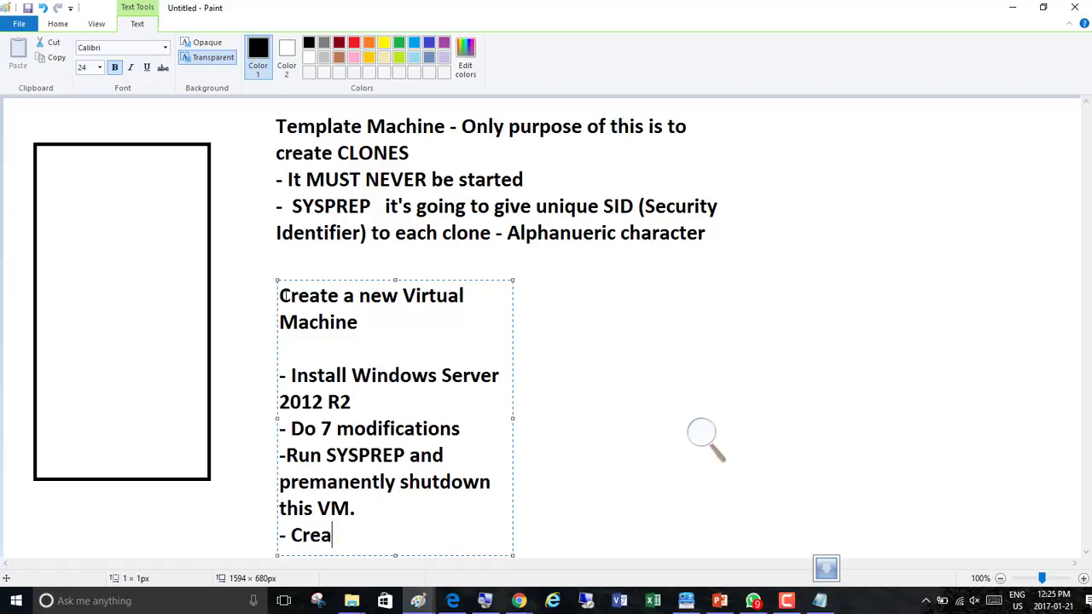
pyautogui.write('te three')
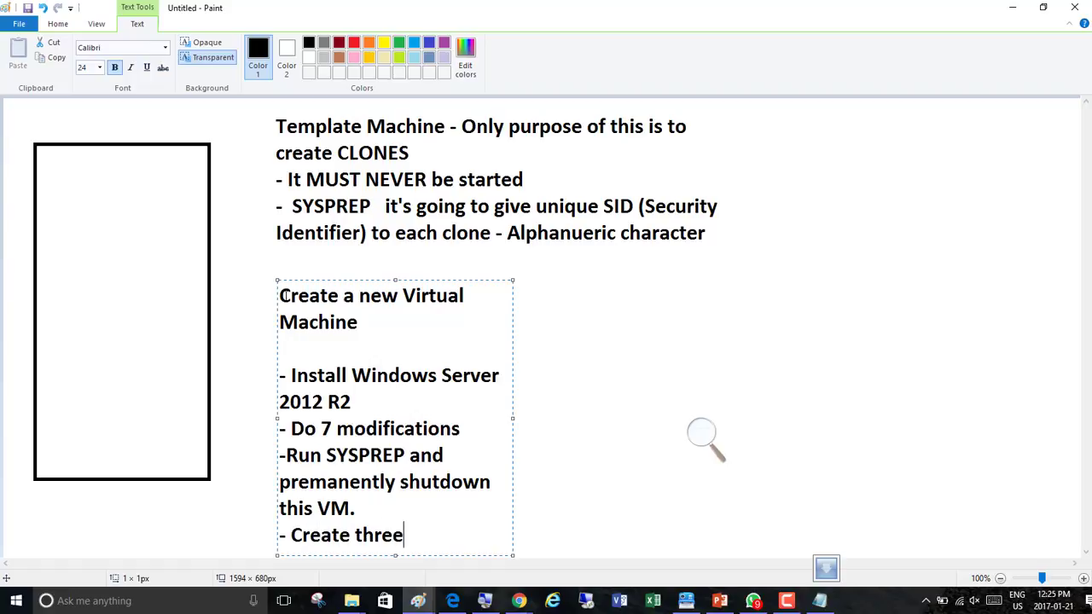
pyautogui.write(' Clones')
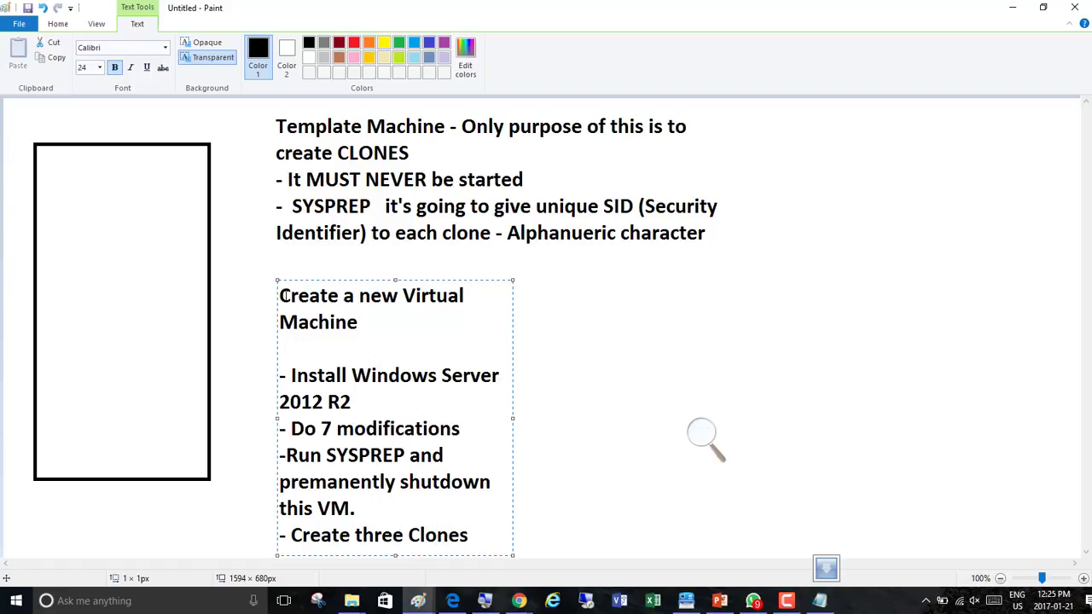
pyautogui.click(651, 271)
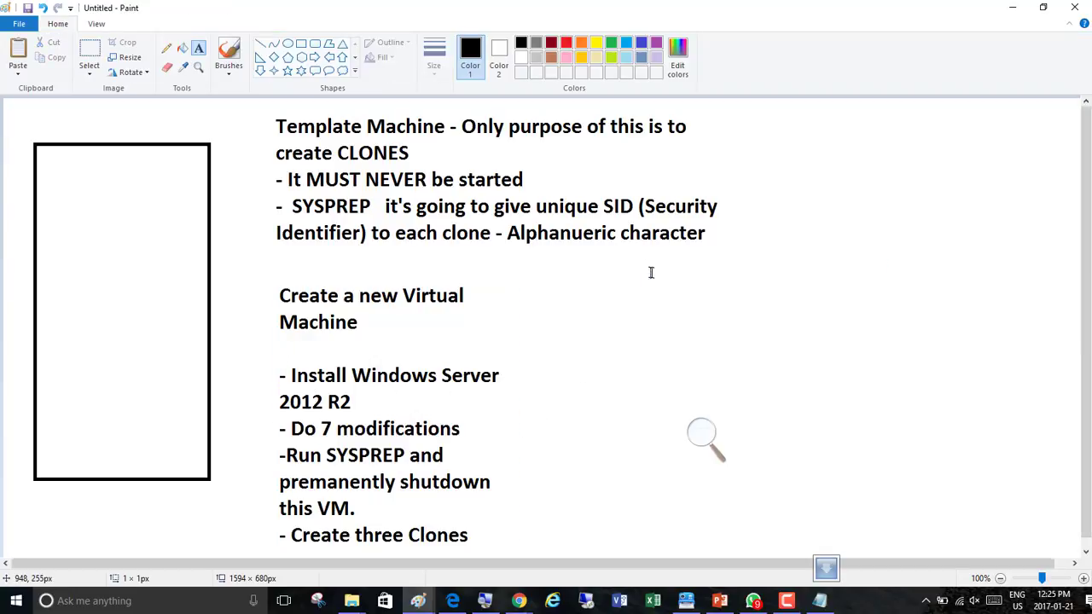
# Start a text box right of the list with '- Configure all 3 Clones with static IP, rename them '
pyautogui.click(649, 269)
pyautogui.write('-')
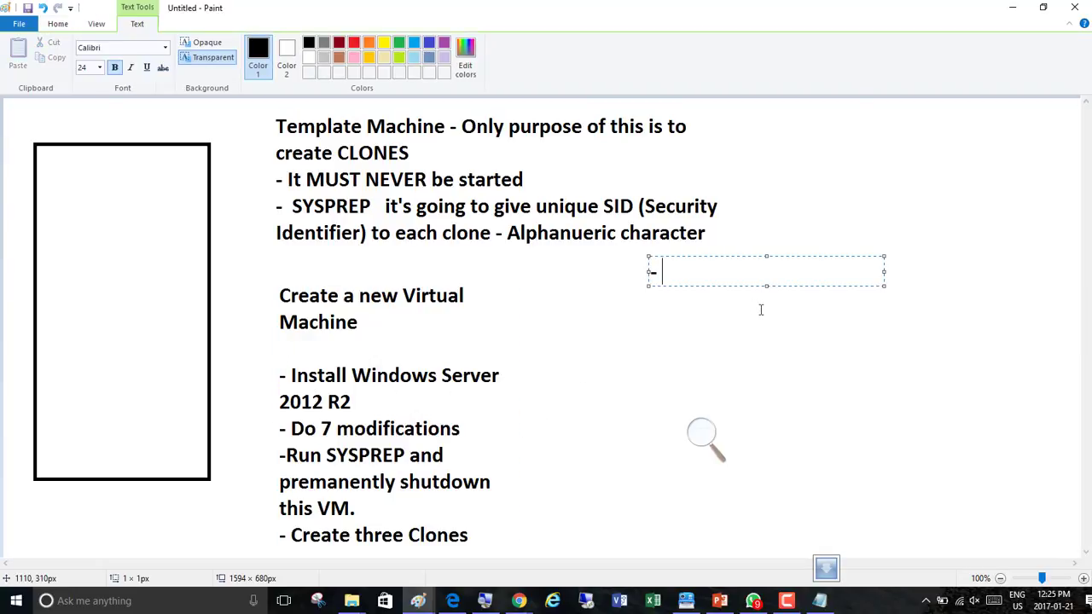
pyautogui.write(' Configure all ')
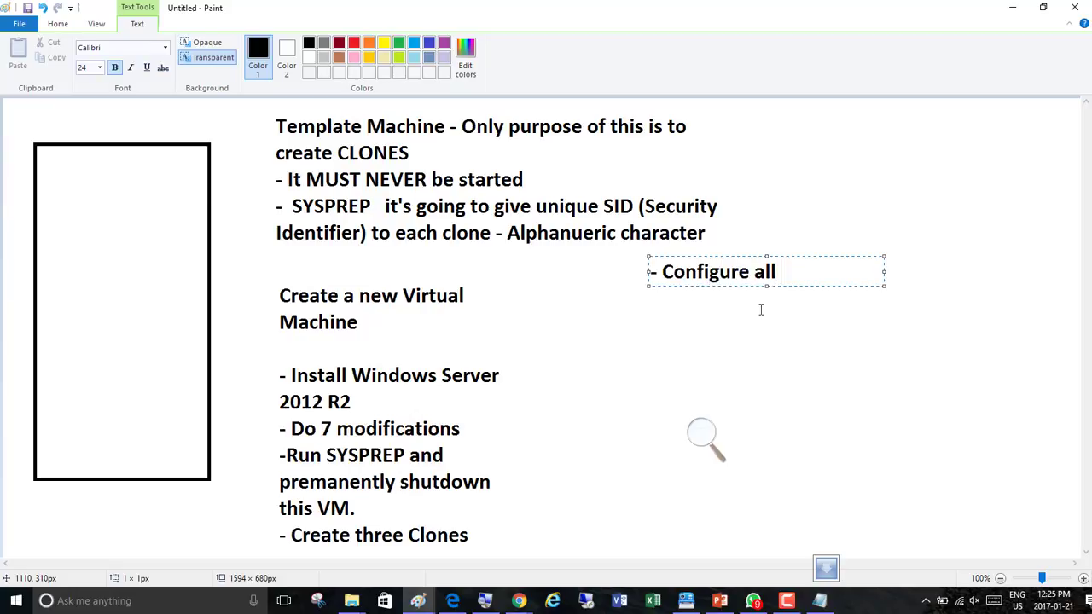
pyautogui.write('3 Clones ')
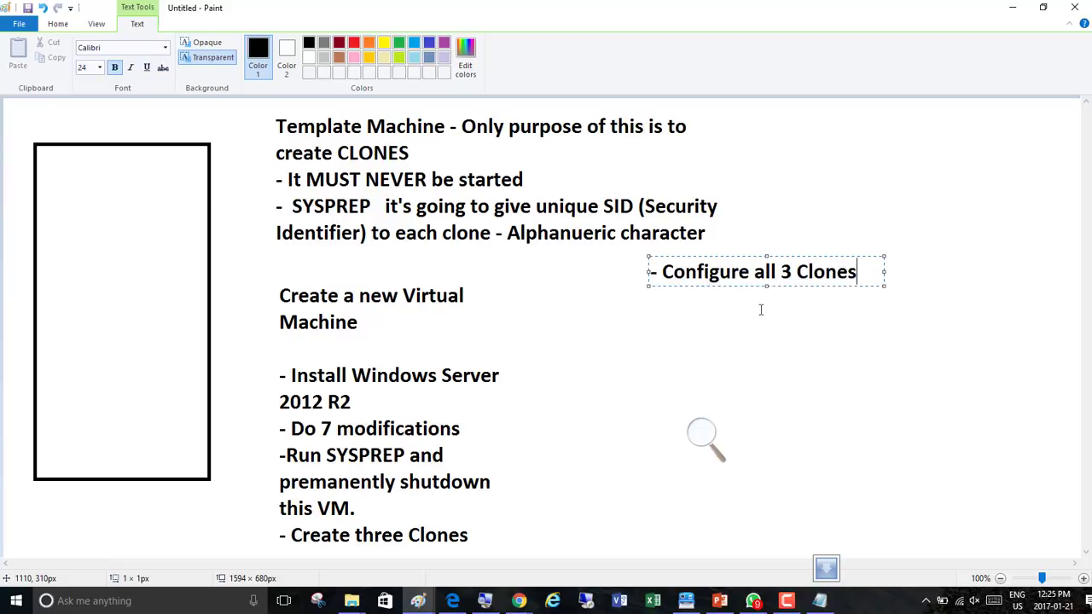
pyautogui.write('with stai')
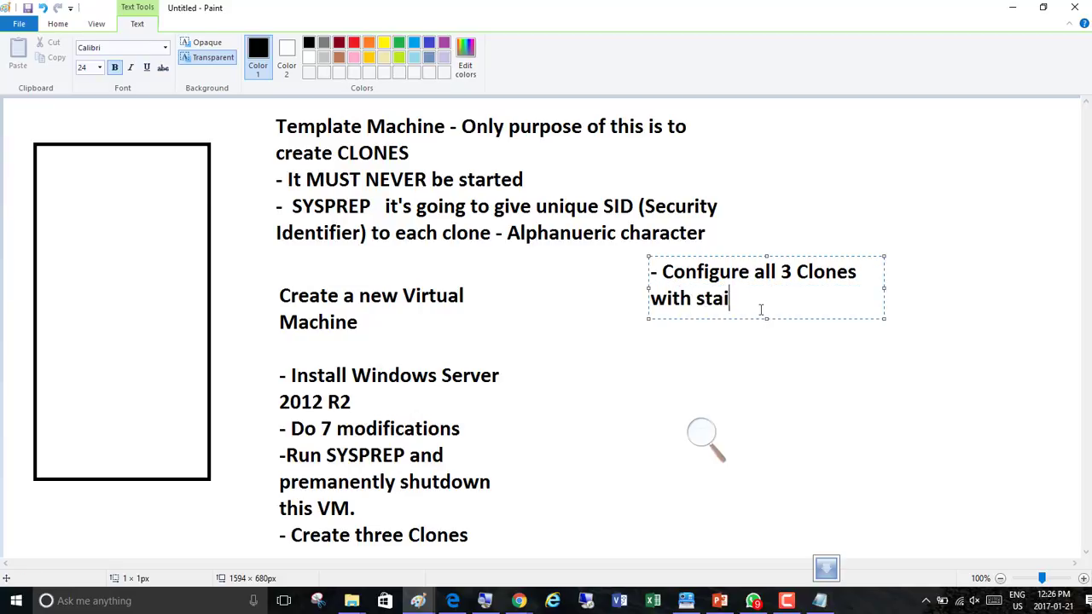
pyautogui.press('BackSpace')
pyautogui.write('tic IP')
pyautogui.write(', rename th')
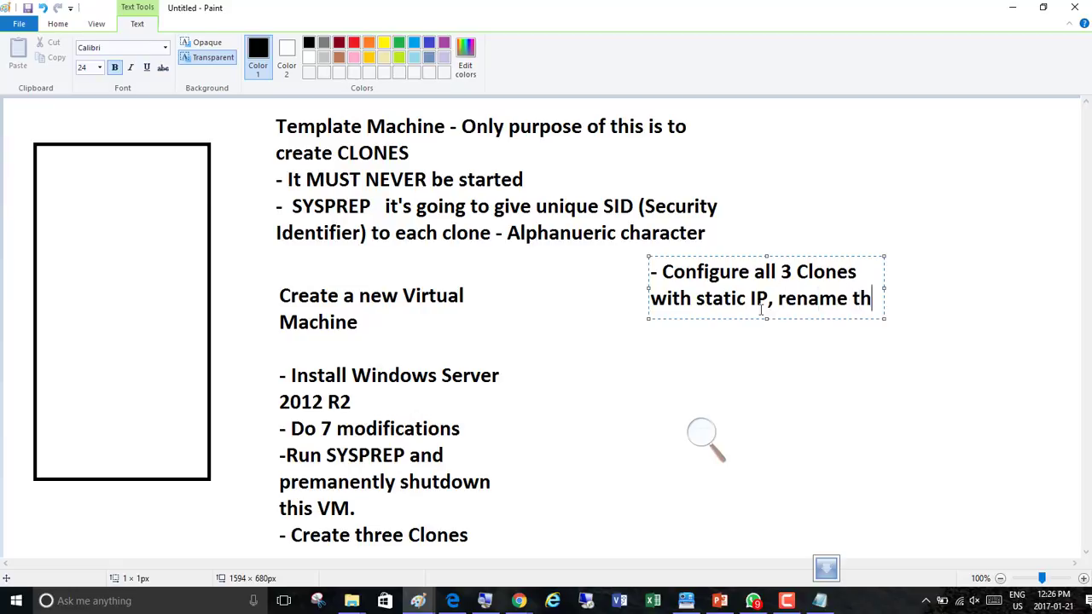
pyautogui.write('en')
pyautogui.press('BackSpace')
pyautogui.write('m ')
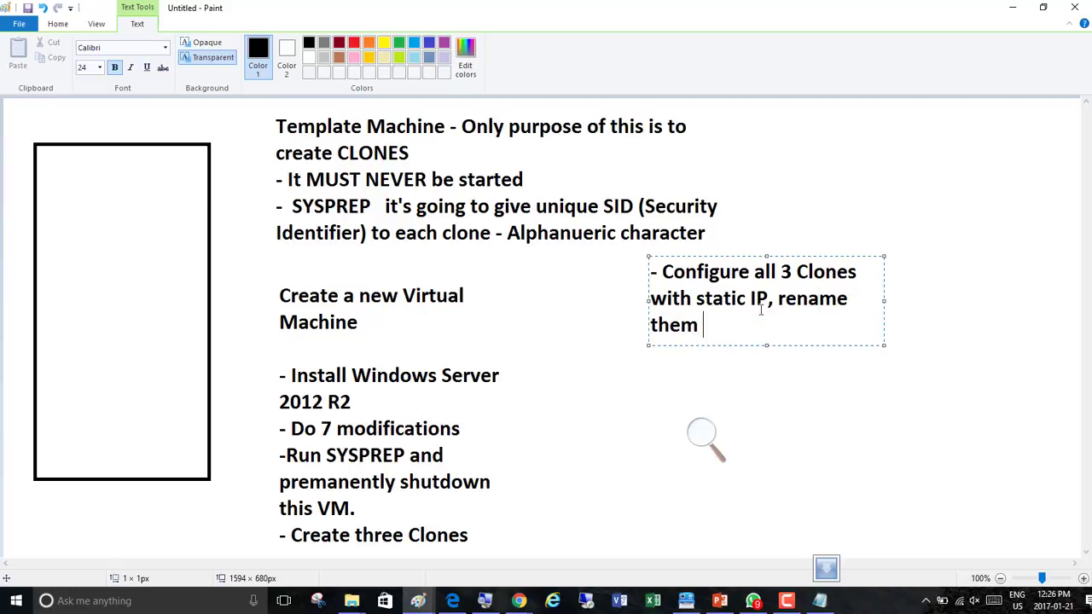
pyautogui.write(', Activate the')
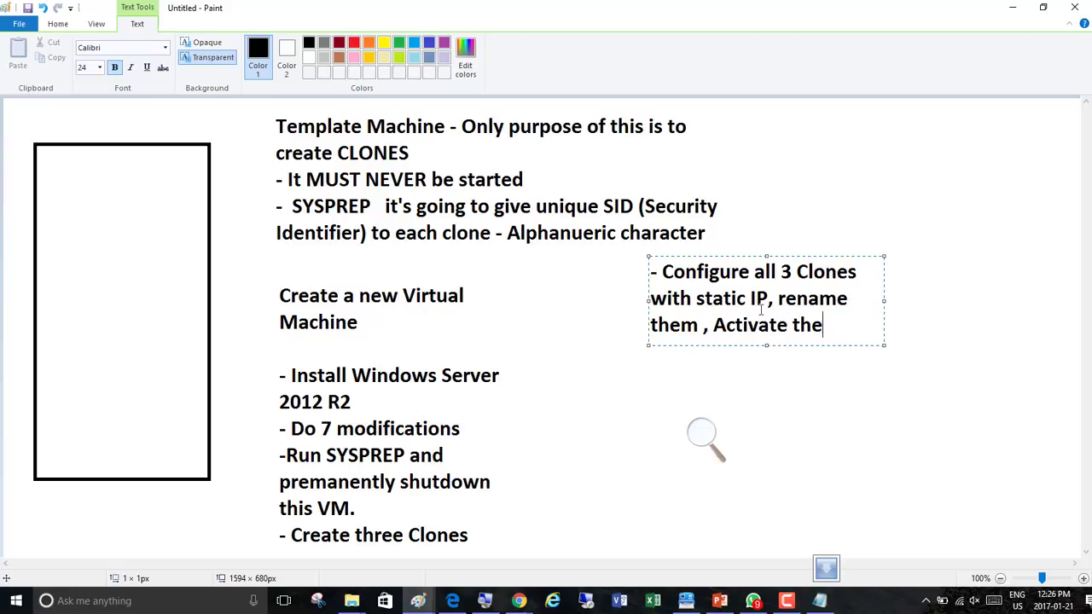
# Continue the text with ', Activate them for 180 days'
pyautogui.write('m for 180 days')
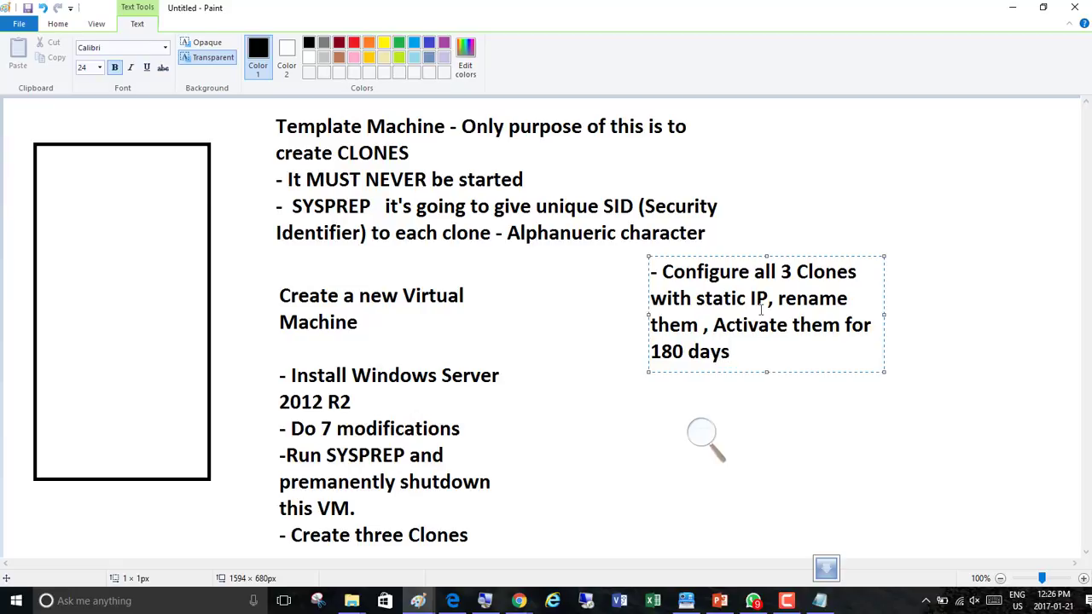
# Add the line '- TAKE SNAPSHOTS of these clones' and finish the text box
pyautogui.press('Return')
pyautogui.write('- TAKE ')
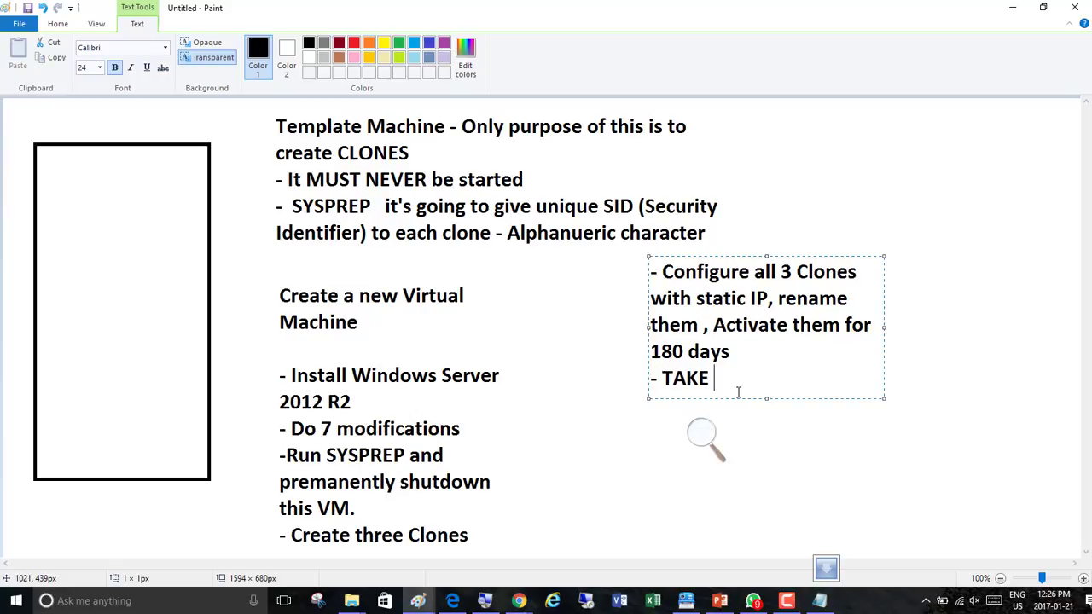
pyautogui.write('SNAPSHOTS')
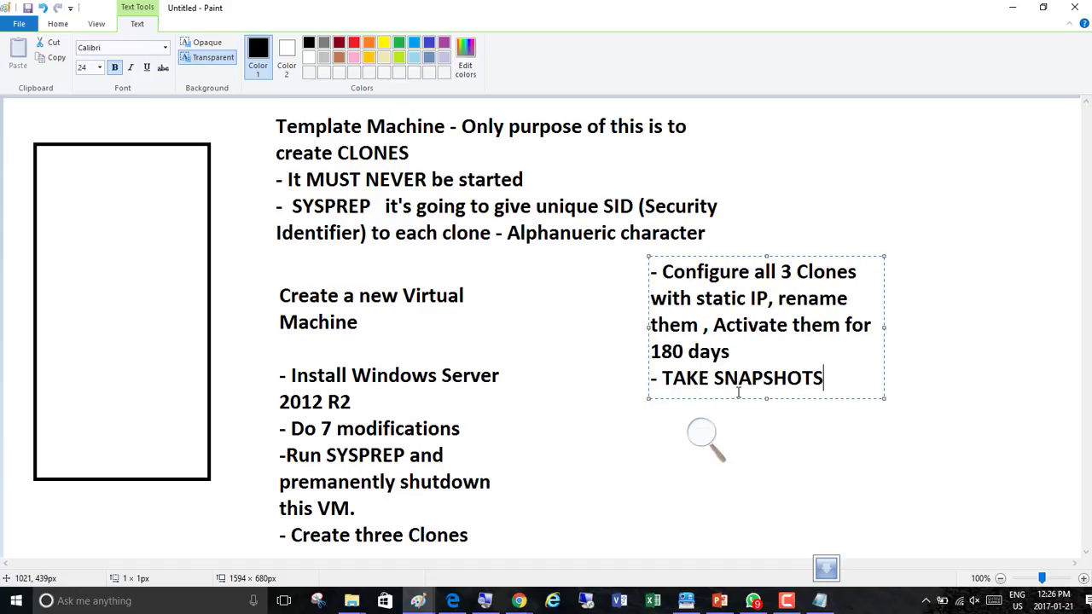
pyautogui.write(' of these clones')
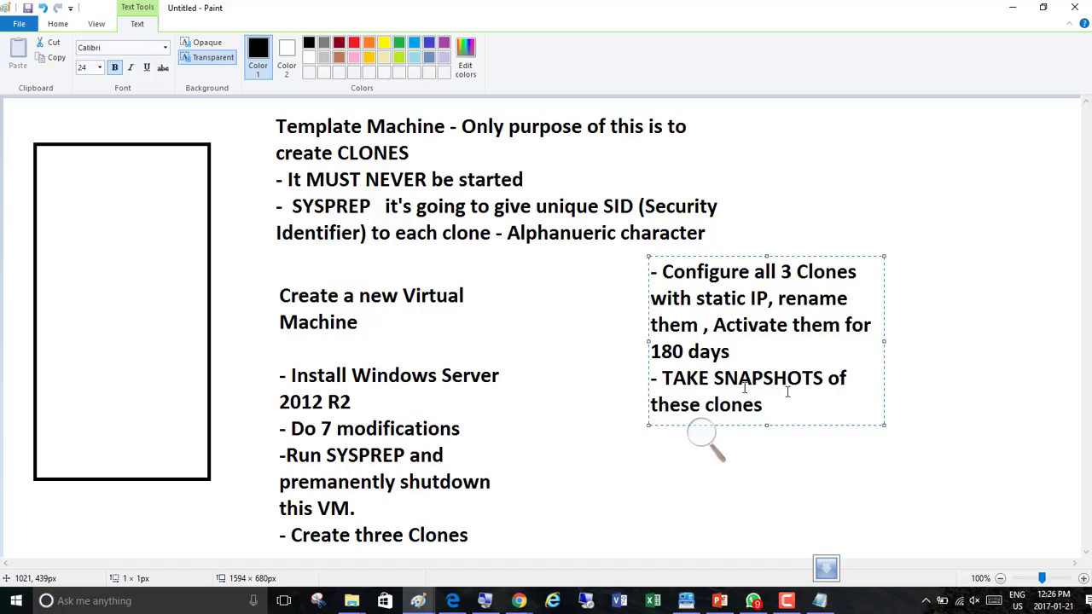
pyautogui.click(790, 471)
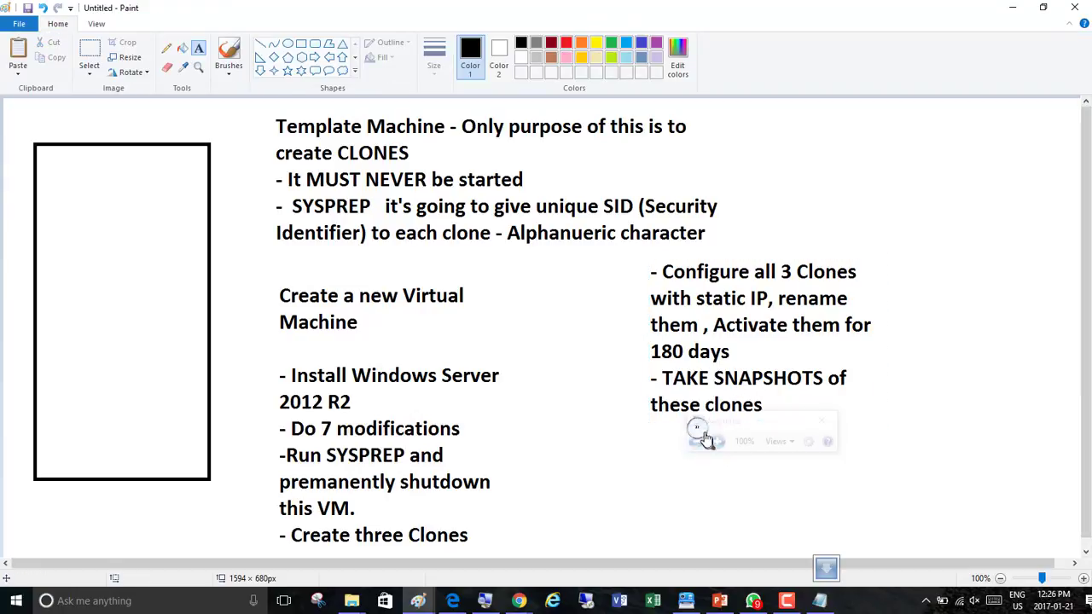
pyautogui.click(759, 421)
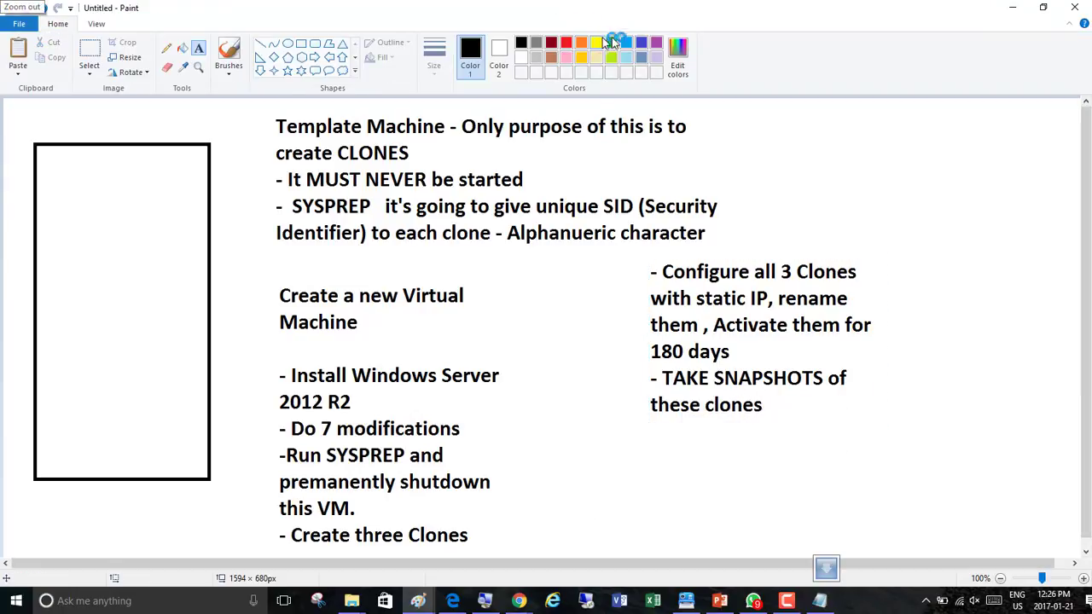
# Switch the text colour to blue and add a text box under the clone list reading 'Install Active Directory on first clone/ Configure DNS / Rename Admin'
pyautogui.click(626, 42)
pyautogui.click(585, 429)
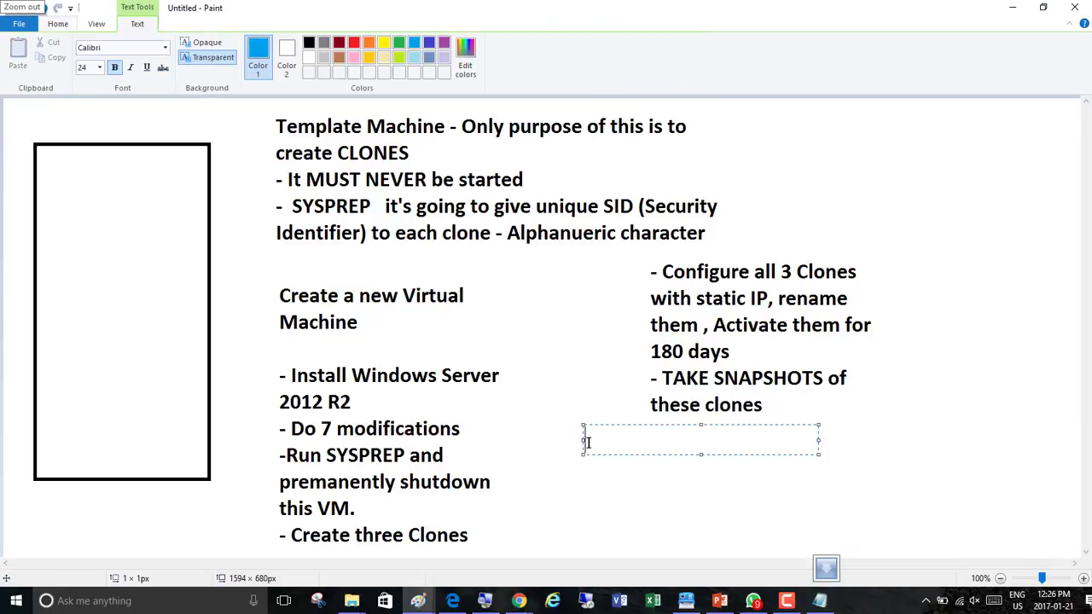
pyautogui.write('Install Activ')
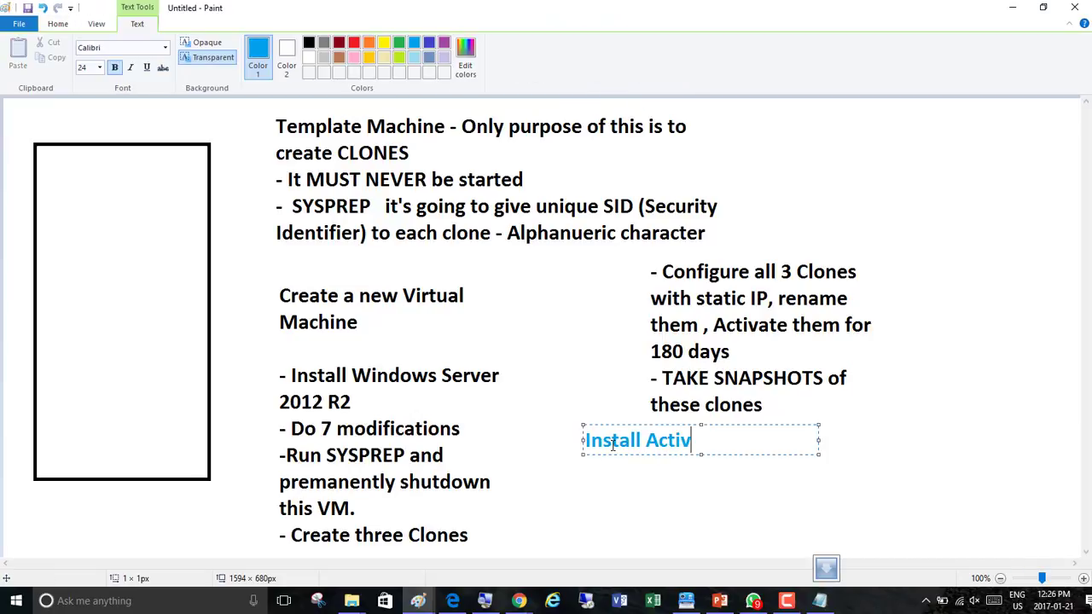
pyautogui.write('e Directory on')
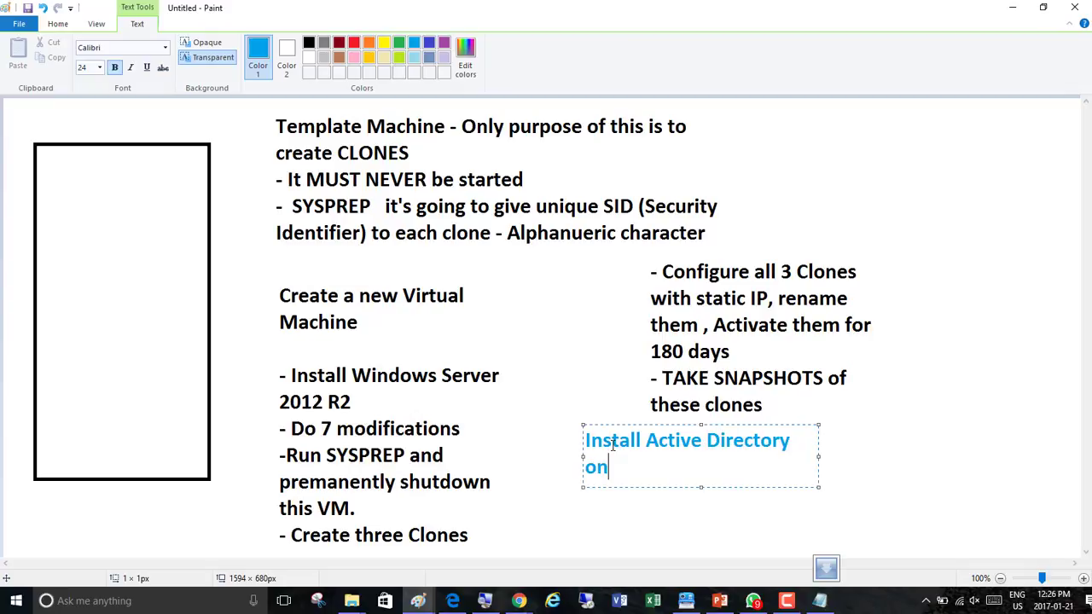
pyautogui.write(' first clone')
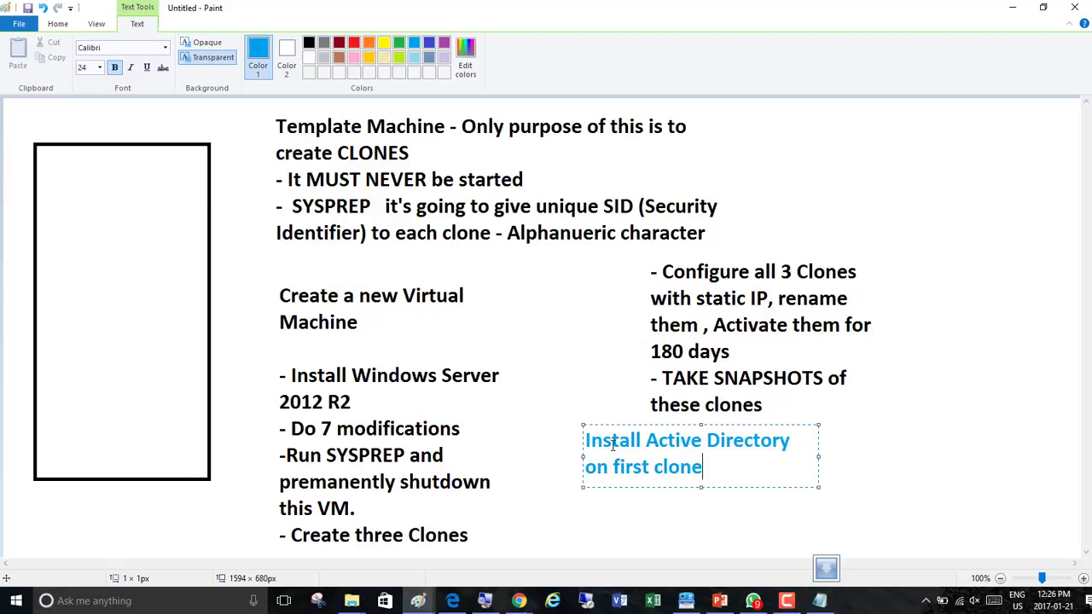
pyautogui.write('/ Configure ')
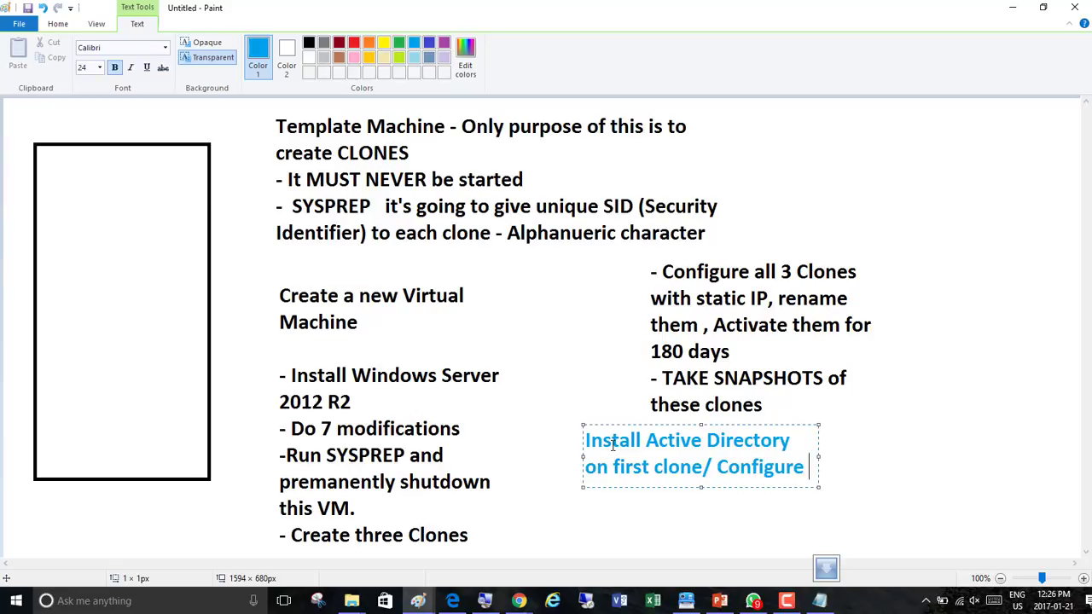
pyautogui.write('DNS / Re')
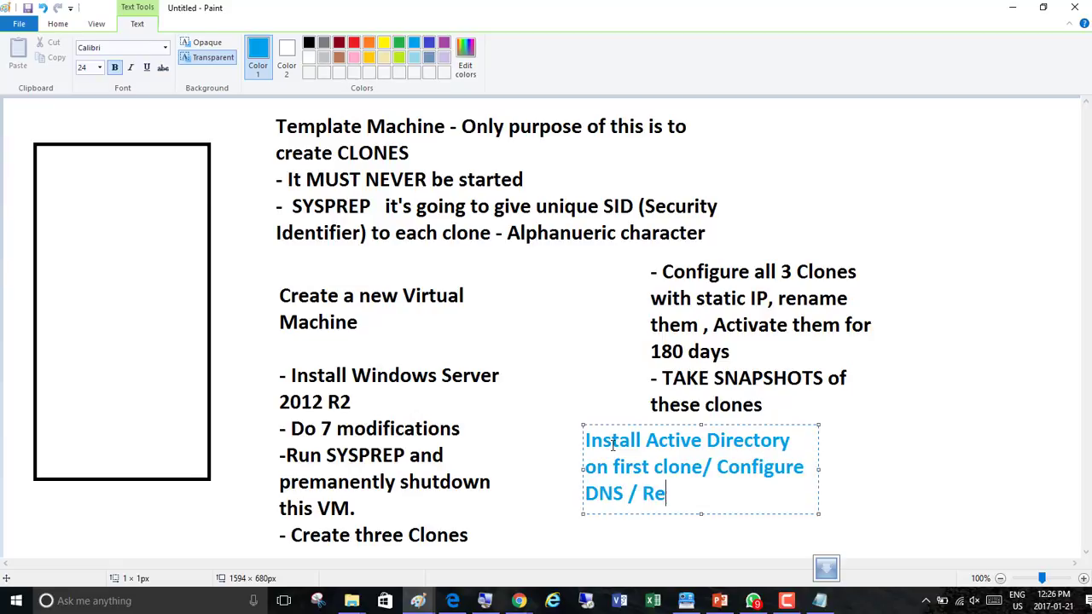
pyautogui.write('name Admin')
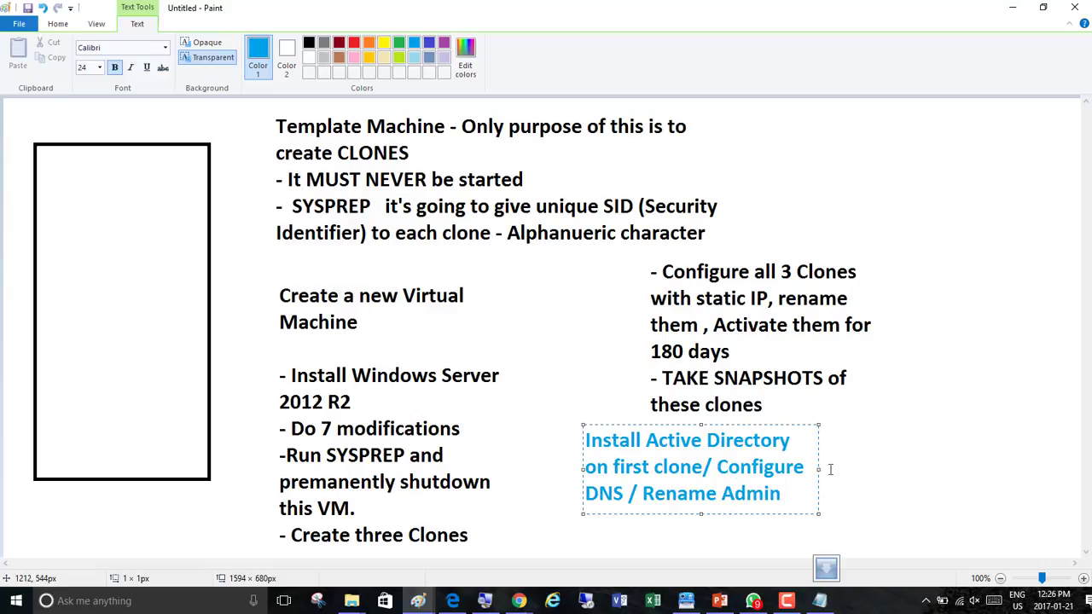
# Widen the text box, add 'Join the rest of the clones to the domain' after a blank line, and finish the text
pyautogui.moveTo(819, 468); pyautogui.dragTo(1002, 470)
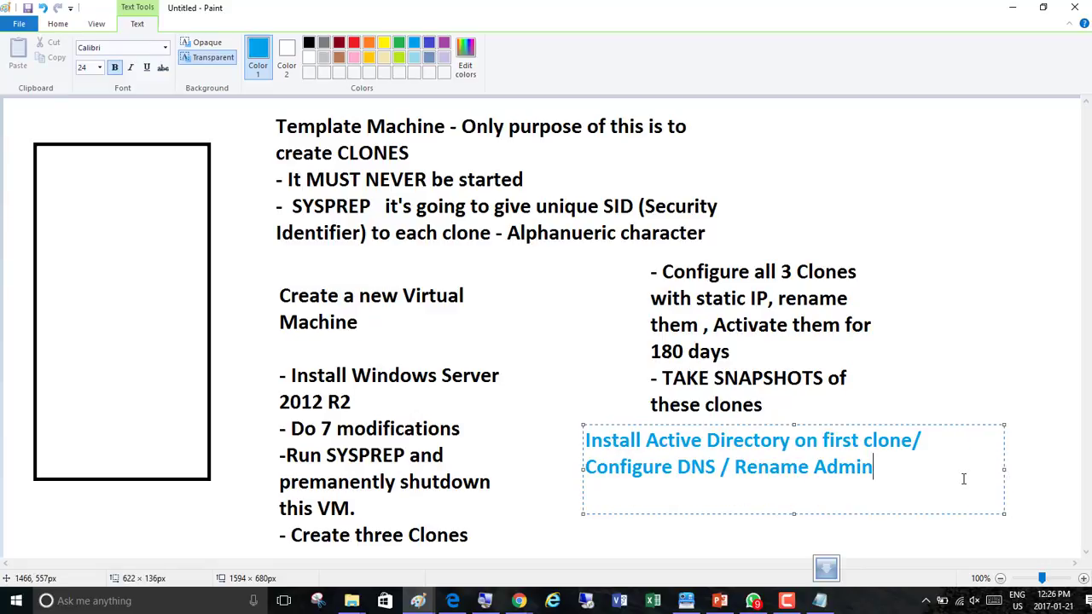
pyautogui.press('Return')
pyautogui.press('Return')
pyautogui.write('Join')
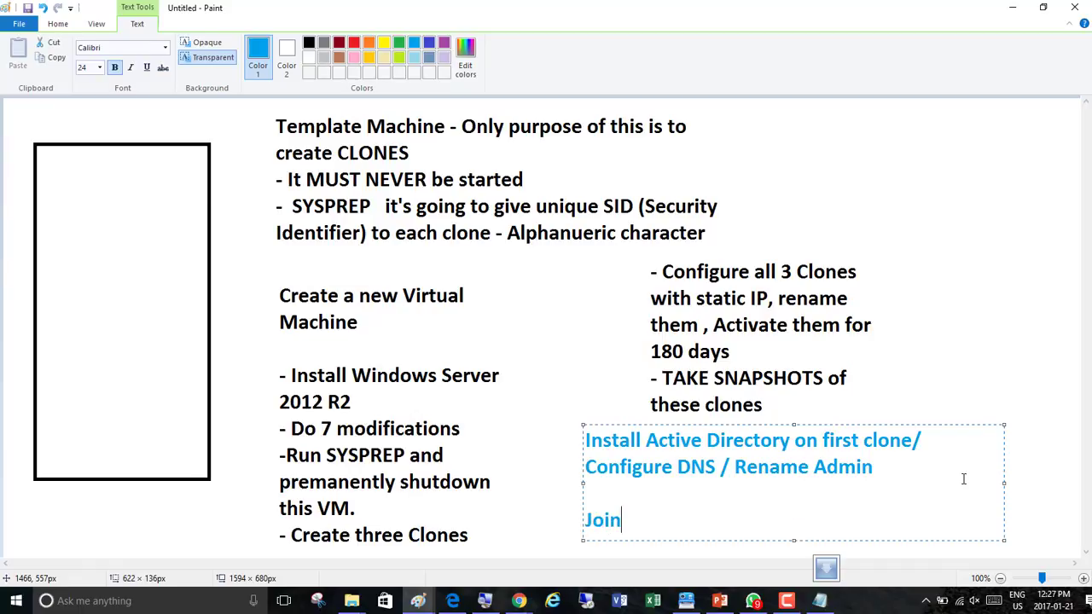
pyautogui.write(' the rest of the ')
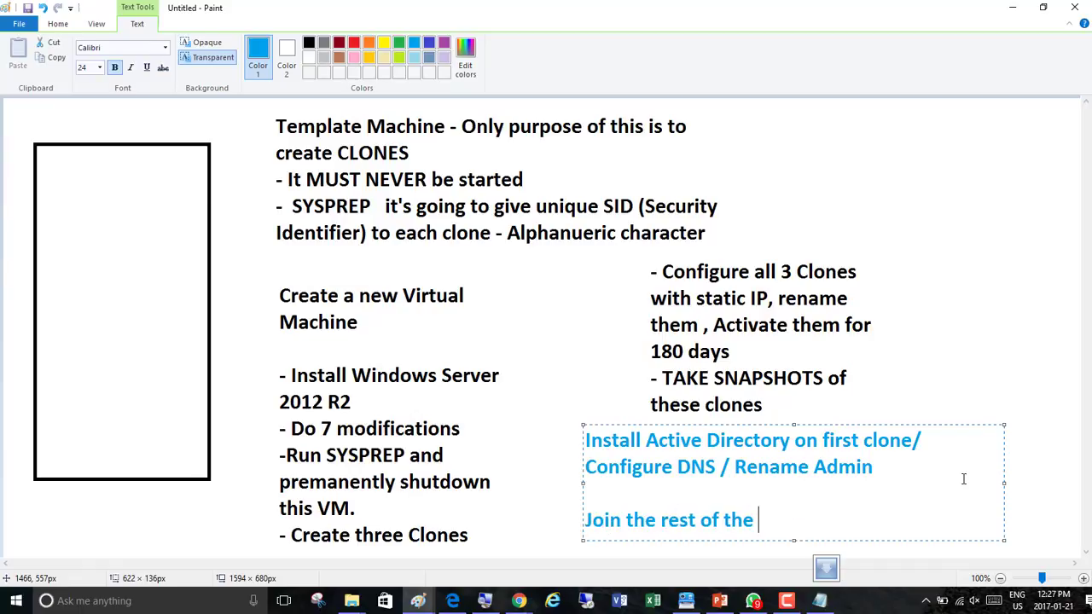
pyautogui.write('clones')
pyautogui.write('to the domain')
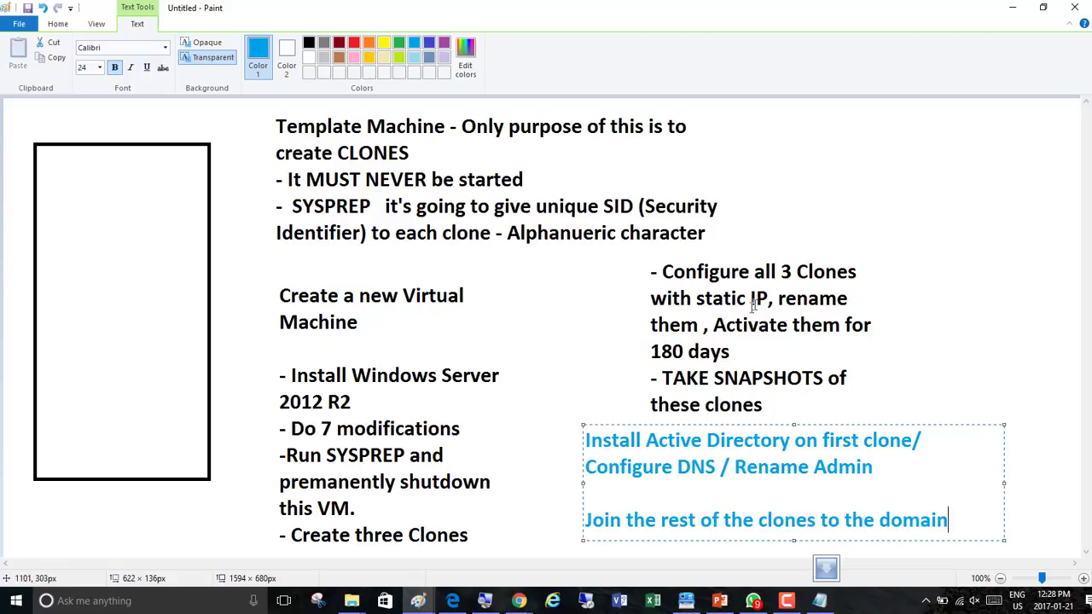
pyautogui.click(899, 335)
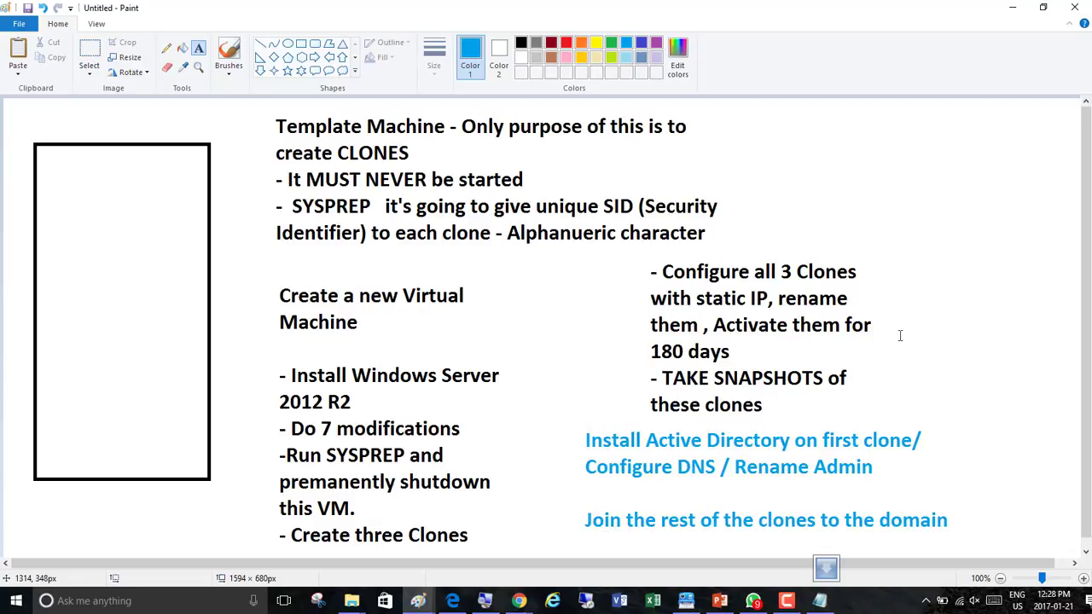
# Write the label 'Windows' near the bottom inside the tall rectangle
pyautogui.click(47, 180)
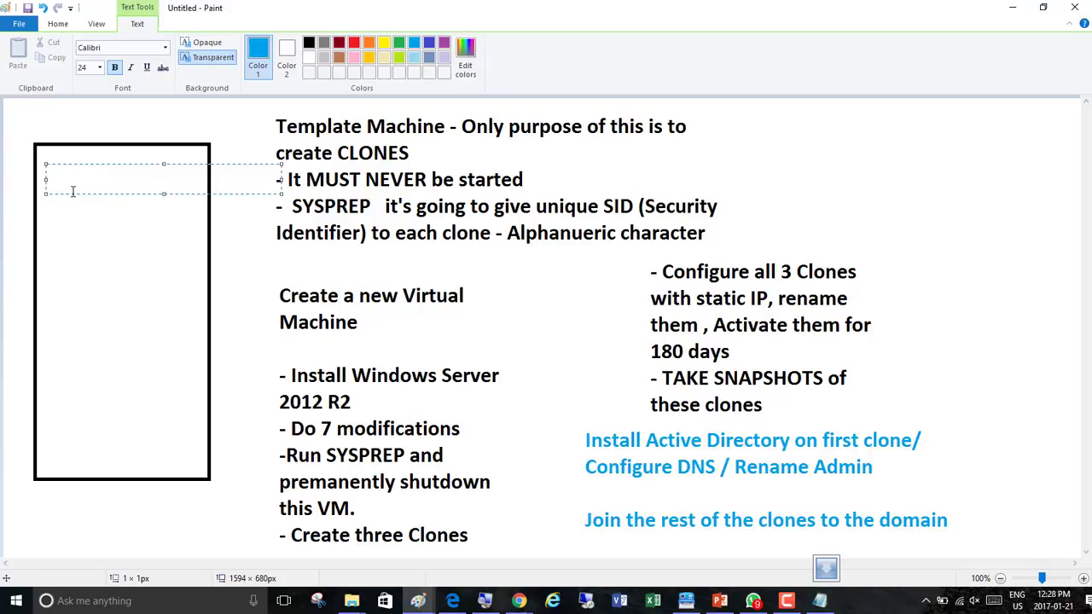
pyautogui.click(52, 418)
pyautogui.click(52, 418)
pyautogui.write('Windows')
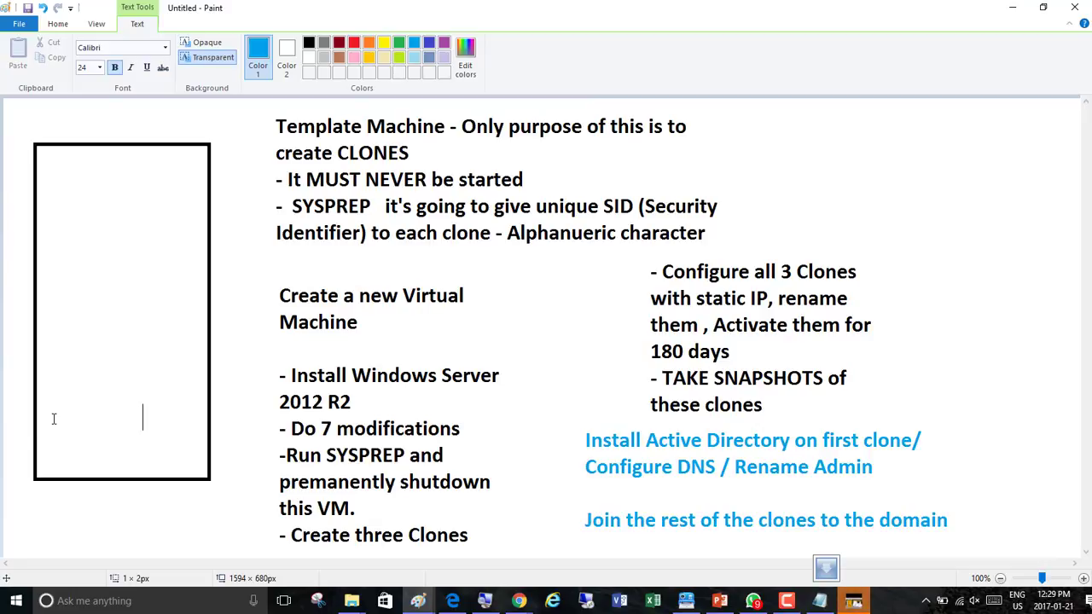
pyautogui.click(107, 341)
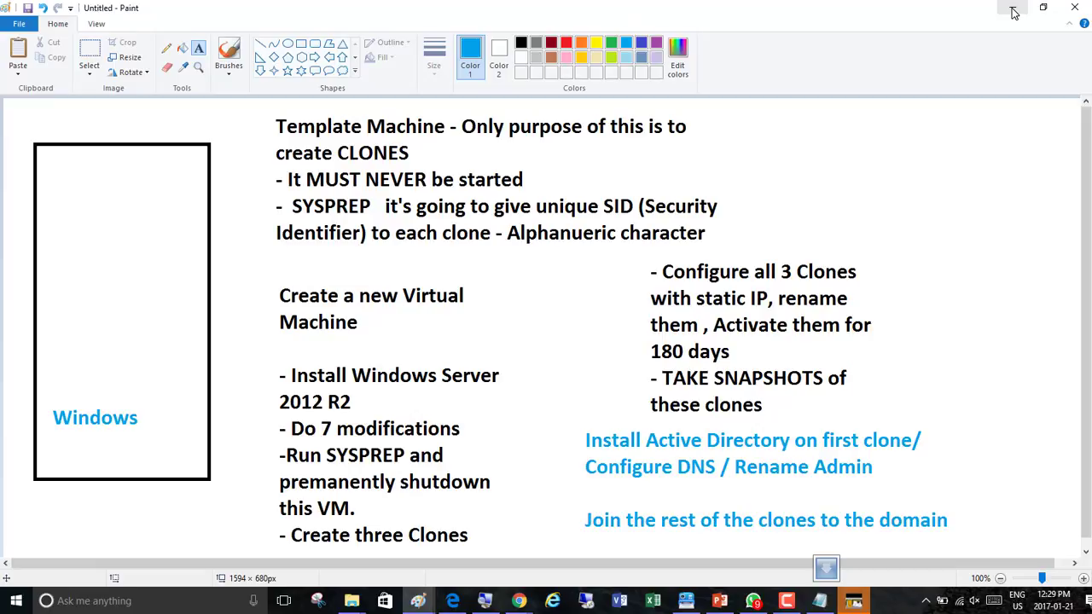
# Open VMware Workstation from its desktop shortcut and go to its Home tab
pyautogui.click(787, 600)
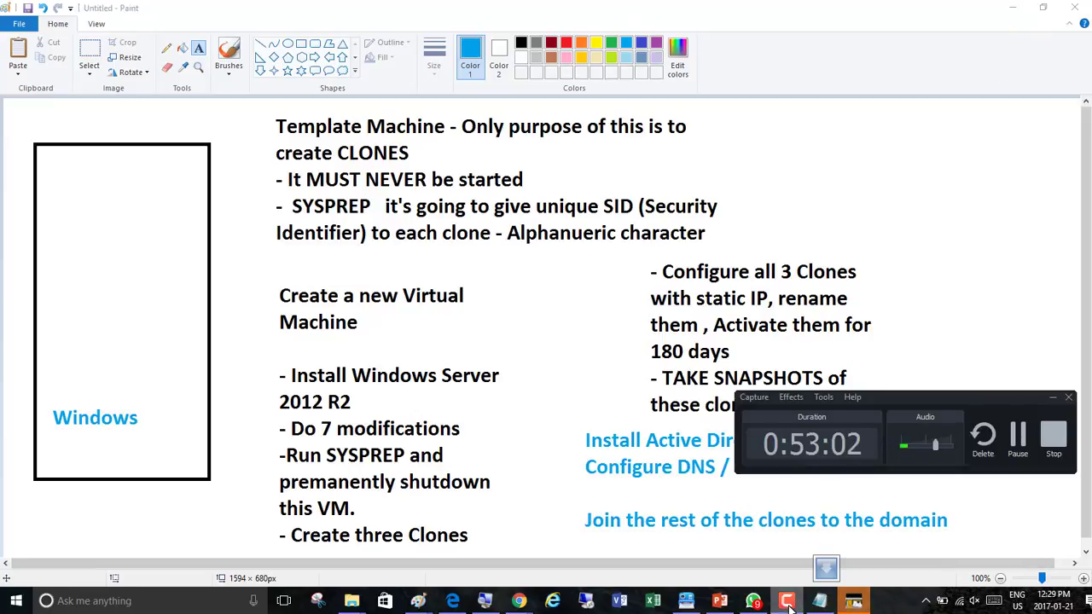
pyautogui.click(787, 600)
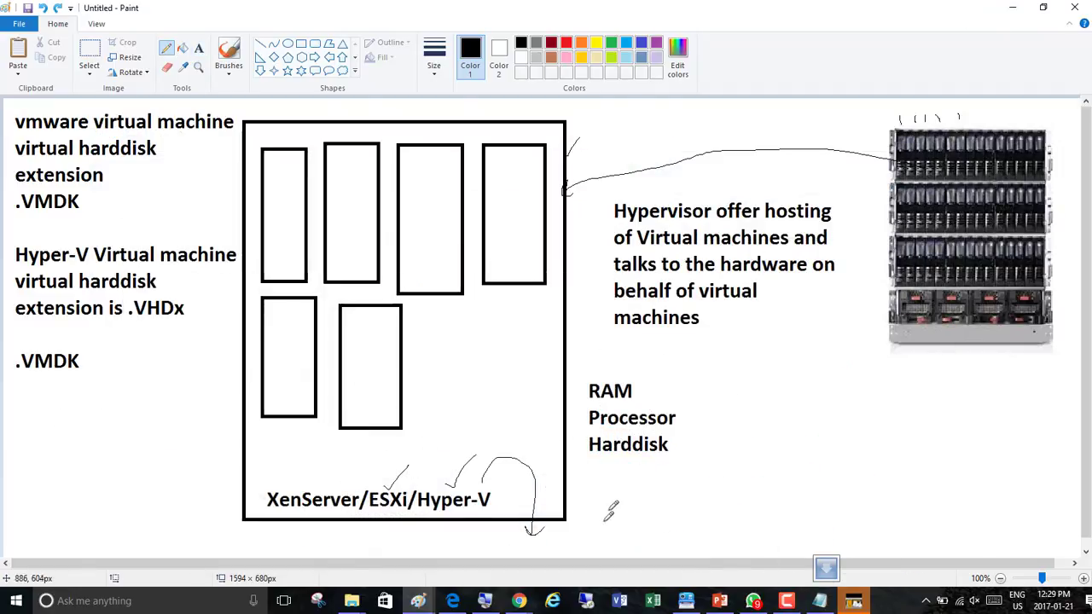
pyautogui.press('super+d')
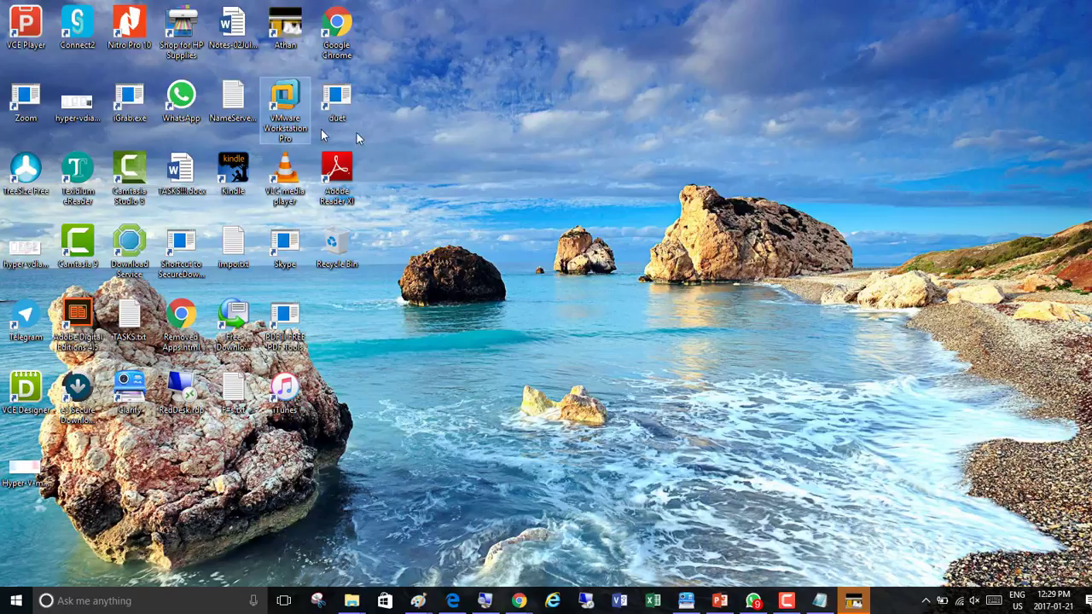
pyautogui.rightClick(289, 102)
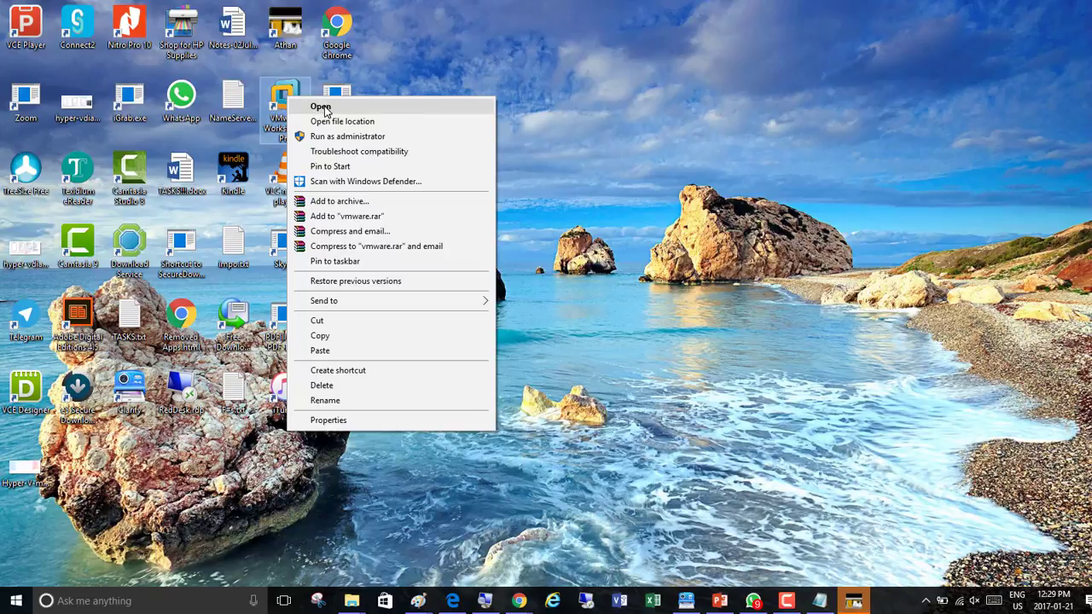
pyautogui.click(322, 107)
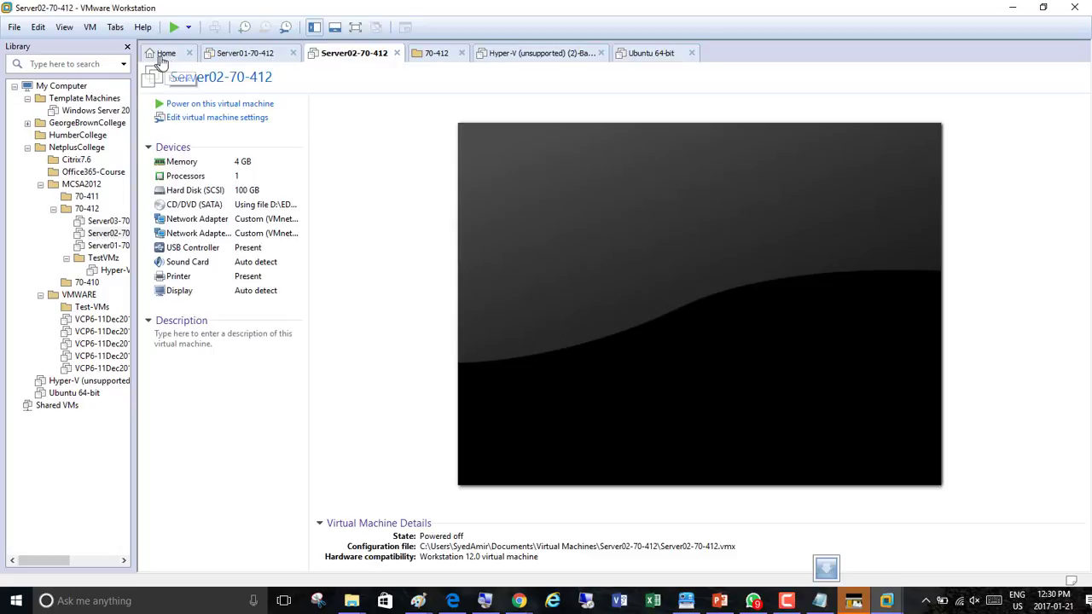
pyautogui.click(167, 54)
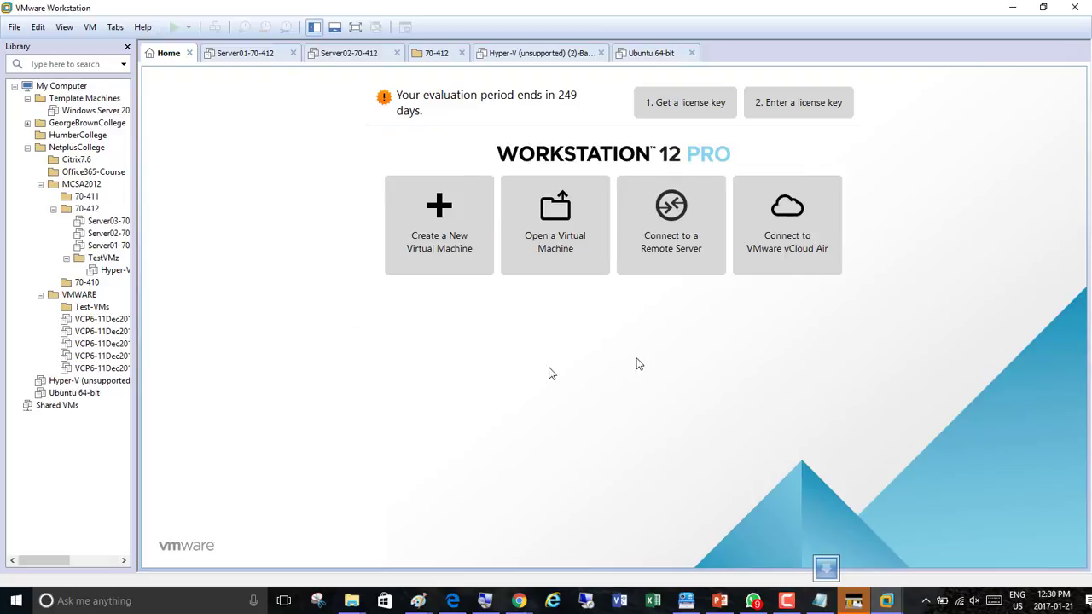
# Start the New Virtual Machine Wizard and continue with the Typical configuration
pyautogui.click(427, 227)
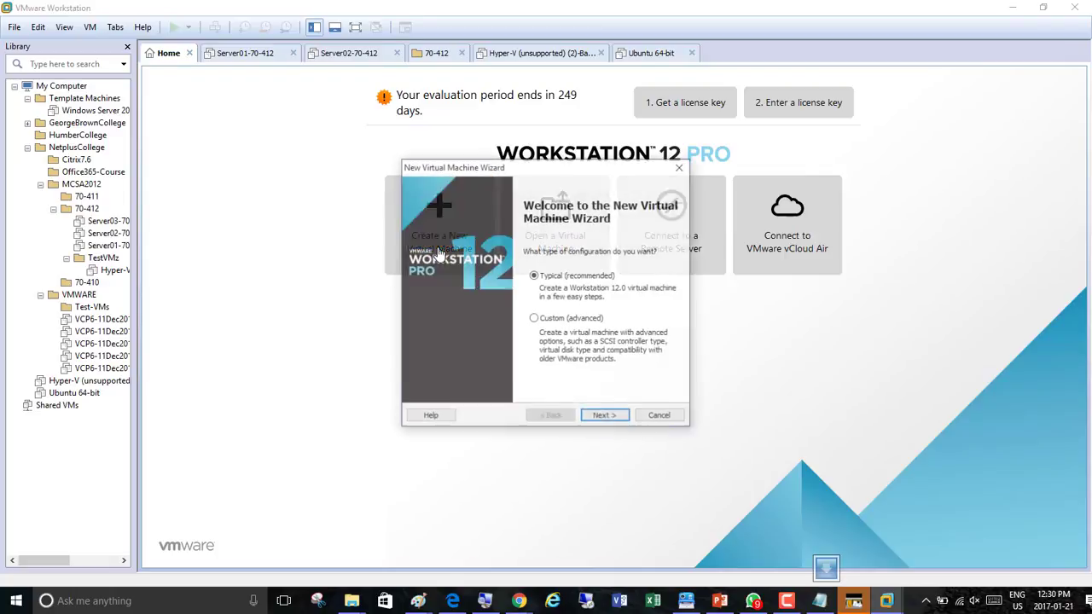
pyautogui.click(485, 600)
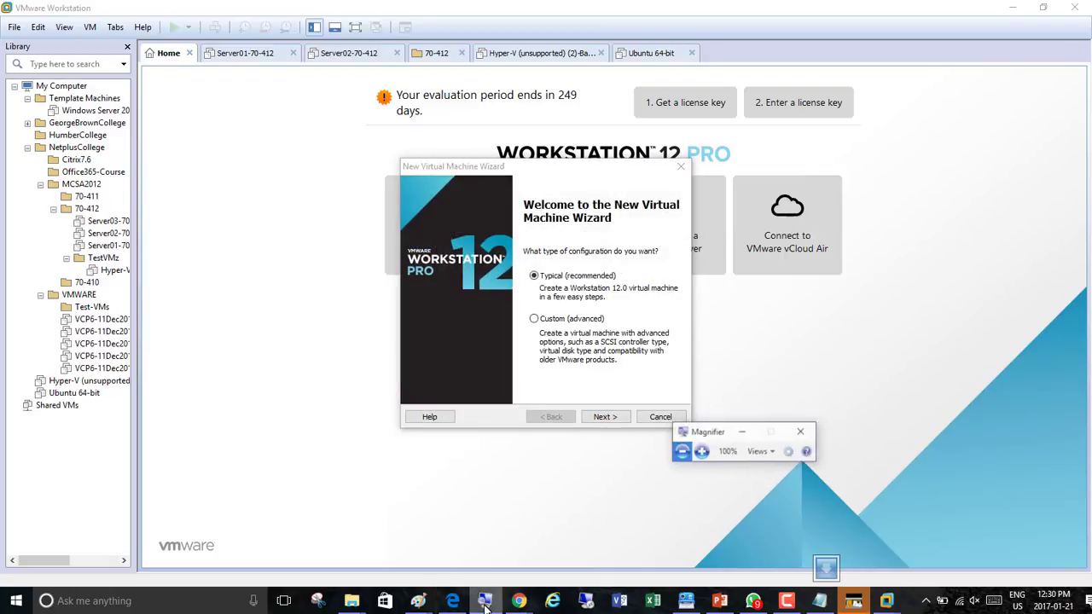
pyautogui.click(717, 442)
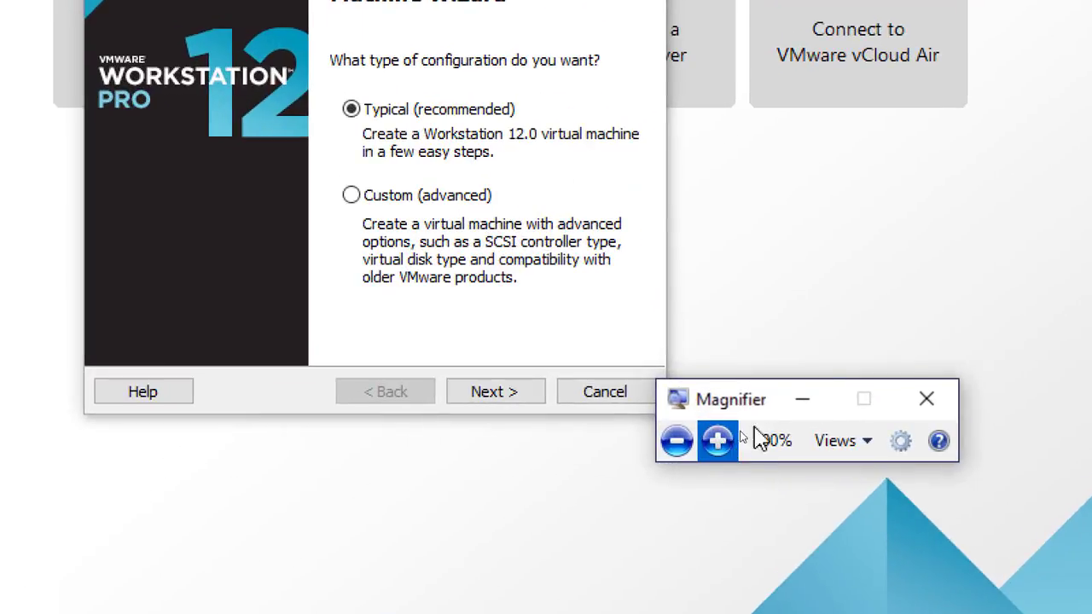
pyautogui.click(800, 397)
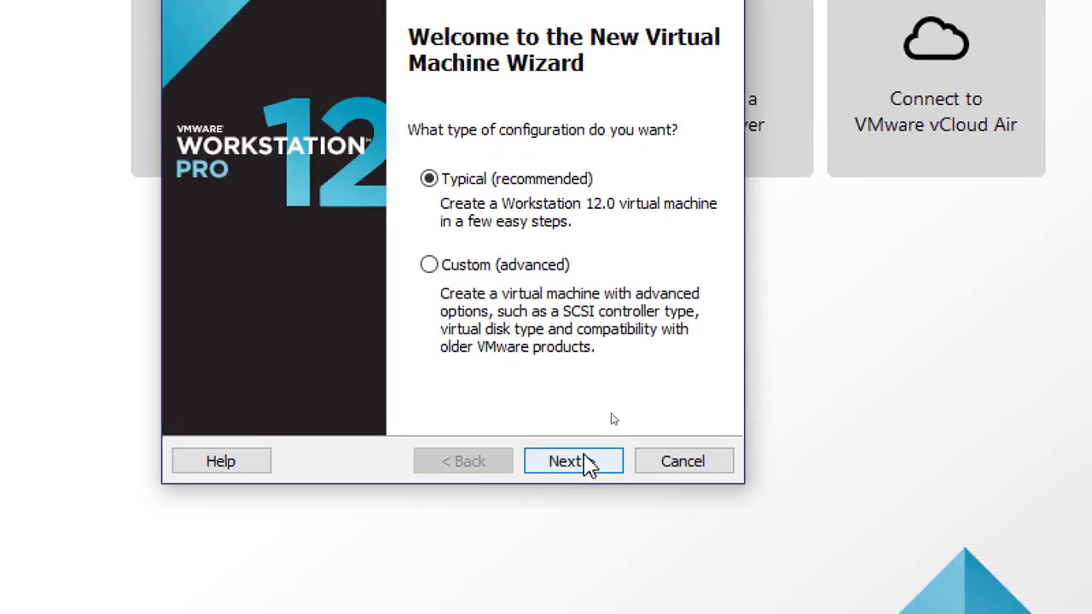
pyautogui.click(588, 463)
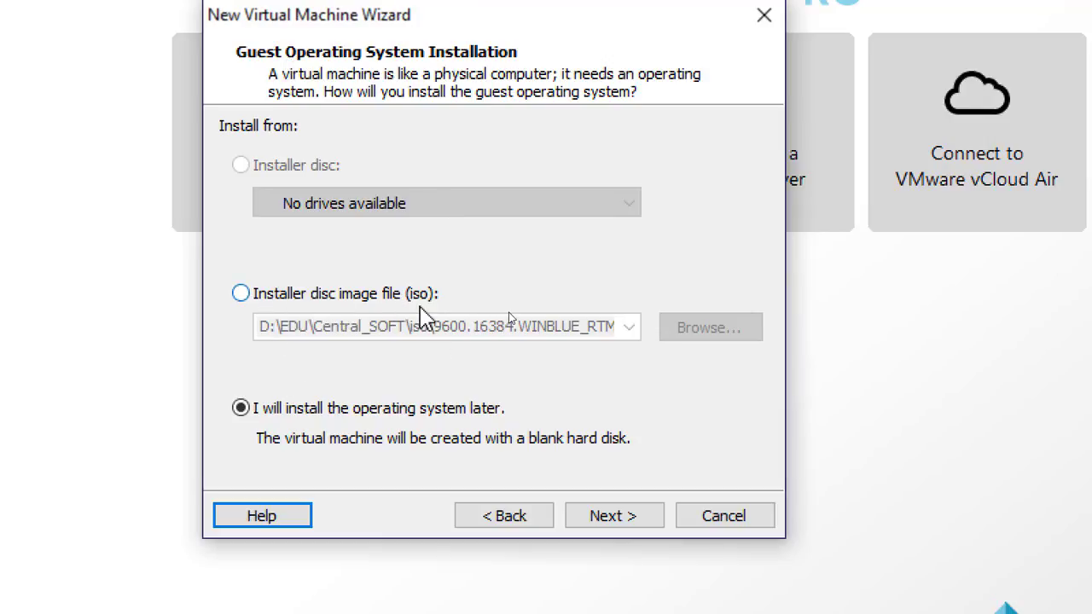
# Choose to install from a disc image file, browse to (Windows2012R2).ISO and continue
pyautogui.click(269, 305)
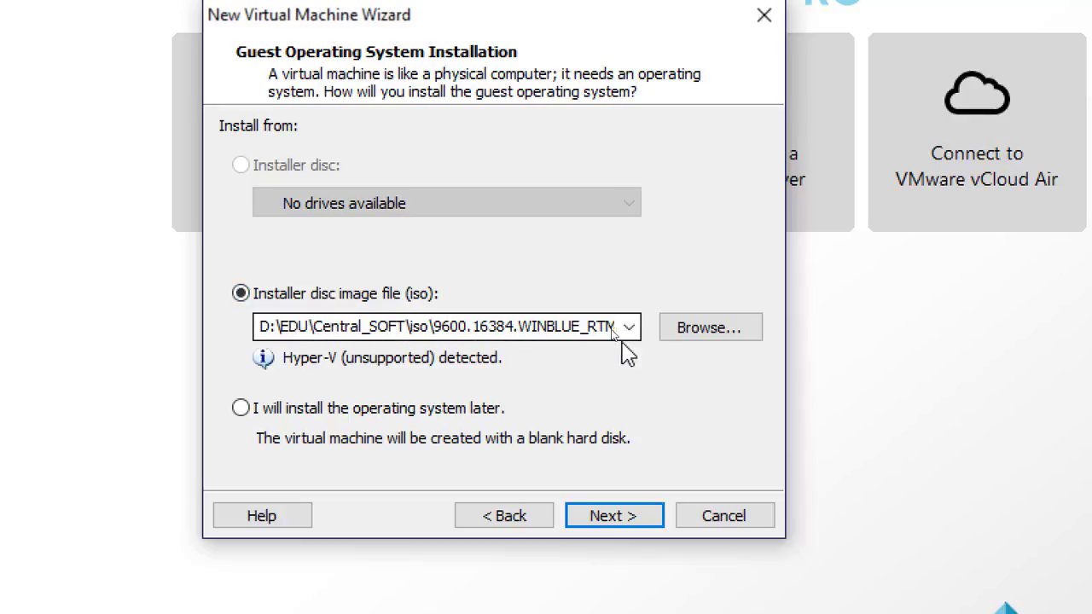
pyautogui.click(703, 339)
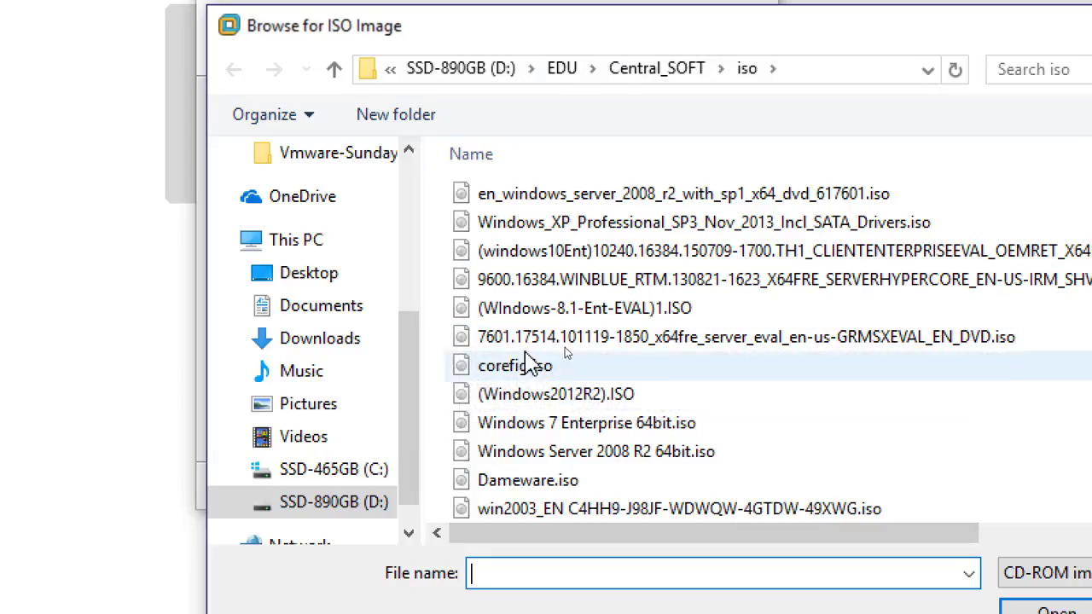
pyautogui.doubleClick(555, 394)
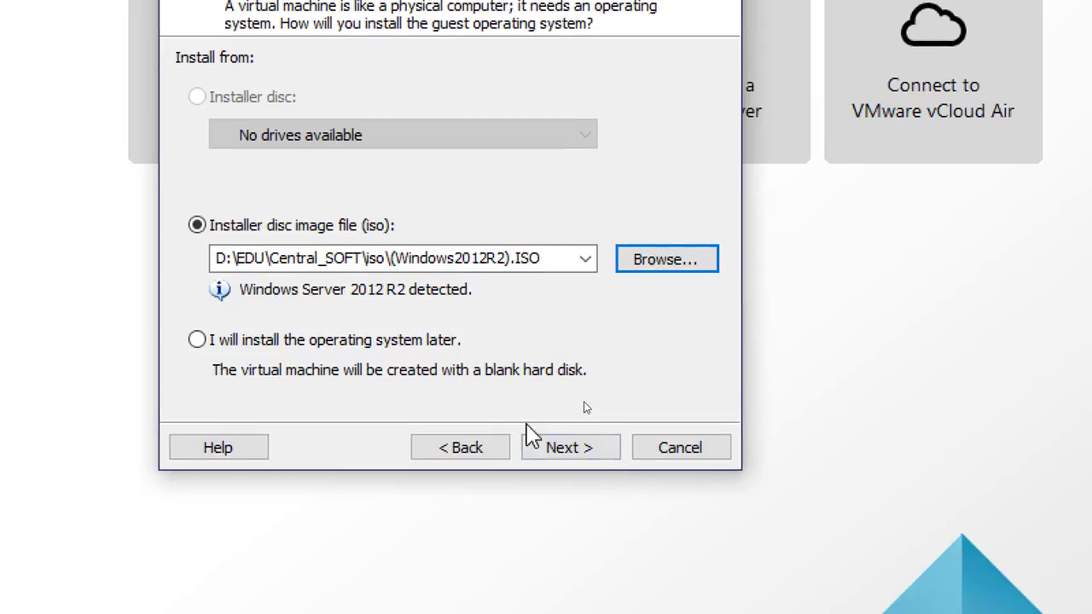
pyautogui.click(570, 450)
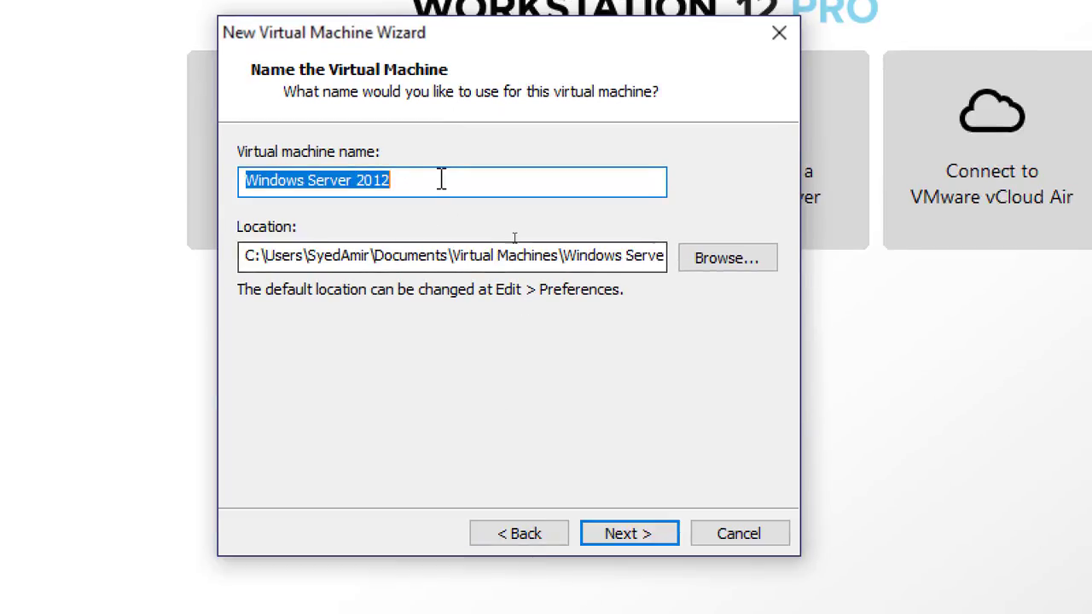
# Name the virtual machine 'Windows Server 2012 - Template - Citrix-' followed by the instructor's name
pyautogui.click(470, 179)
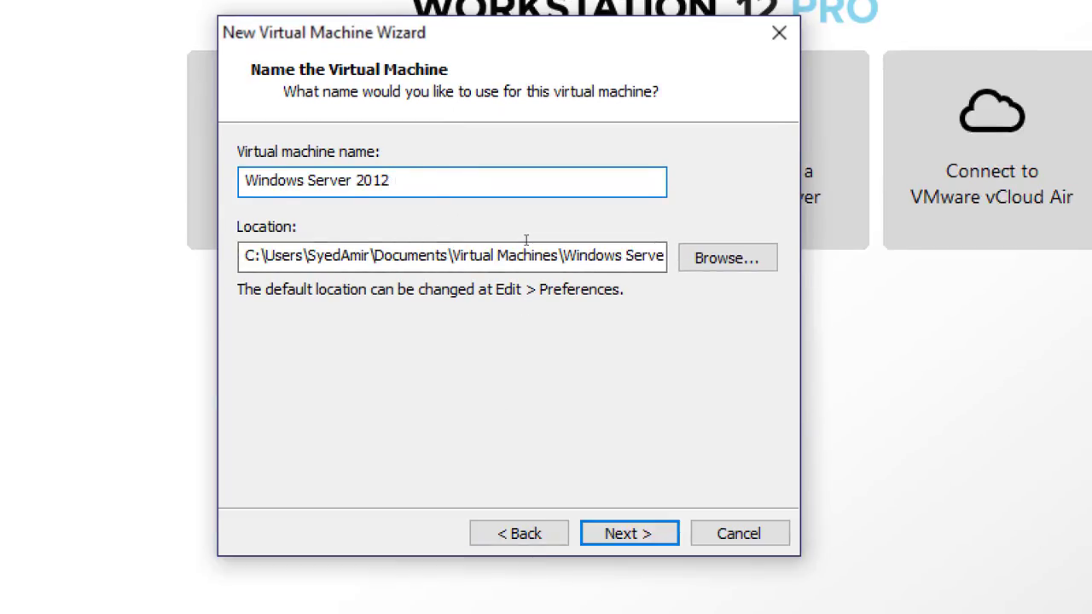
pyautogui.write('-')
pyautogui.write('Template - Citrix')
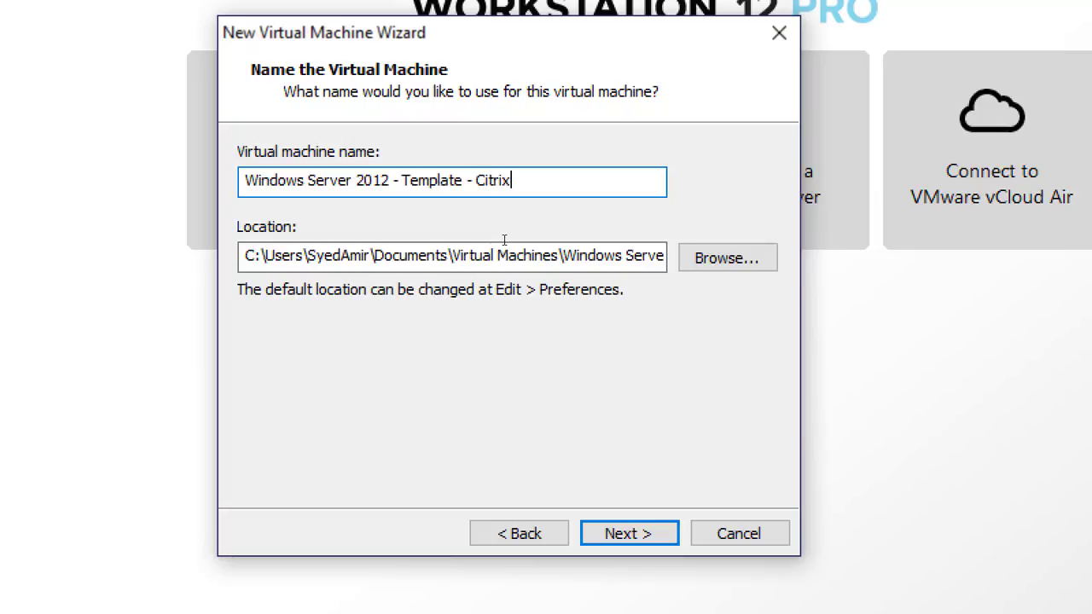
pyautogui.write('-Amir')
pyautogui.click(245, 256)
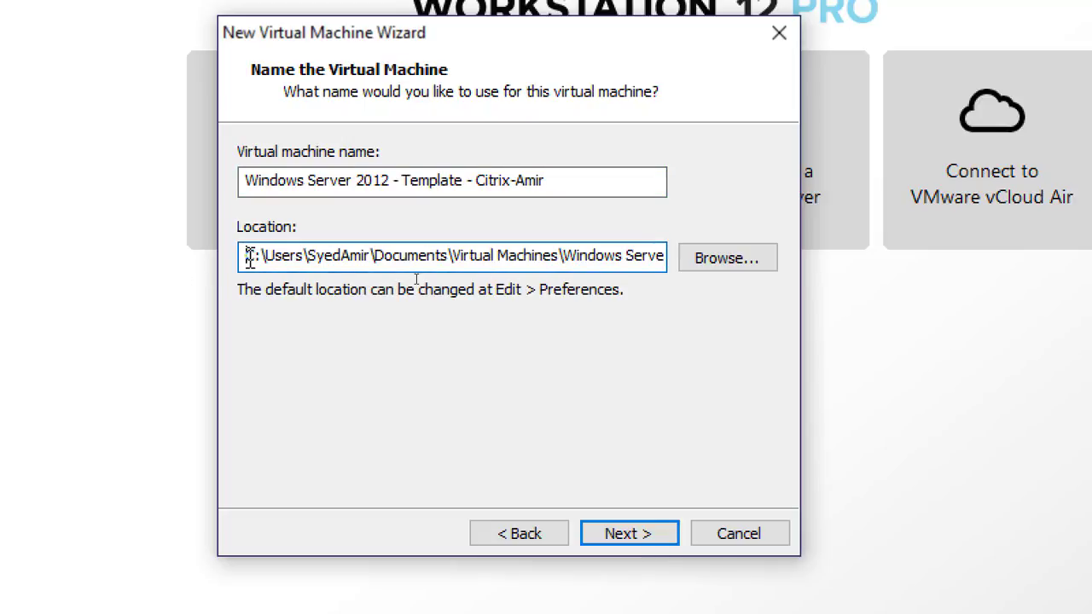
pyautogui.moveTo(245, 256); pyautogui.dragTo(193, 268)
pyautogui.click(515, 254)
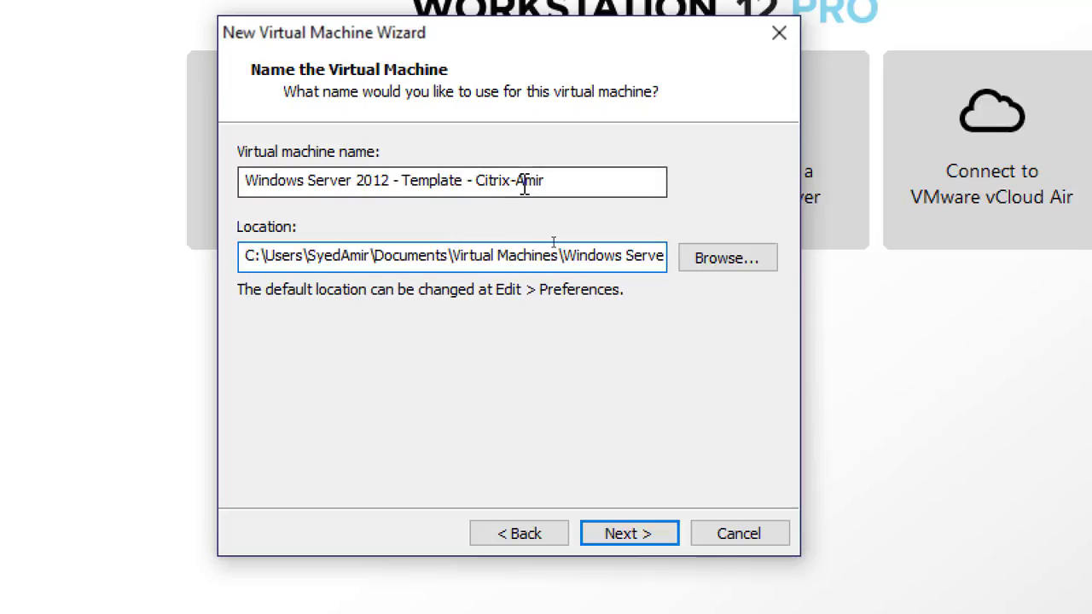
pyautogui.moveTo(516, 181); pyautogui.dragTo(550, 181)
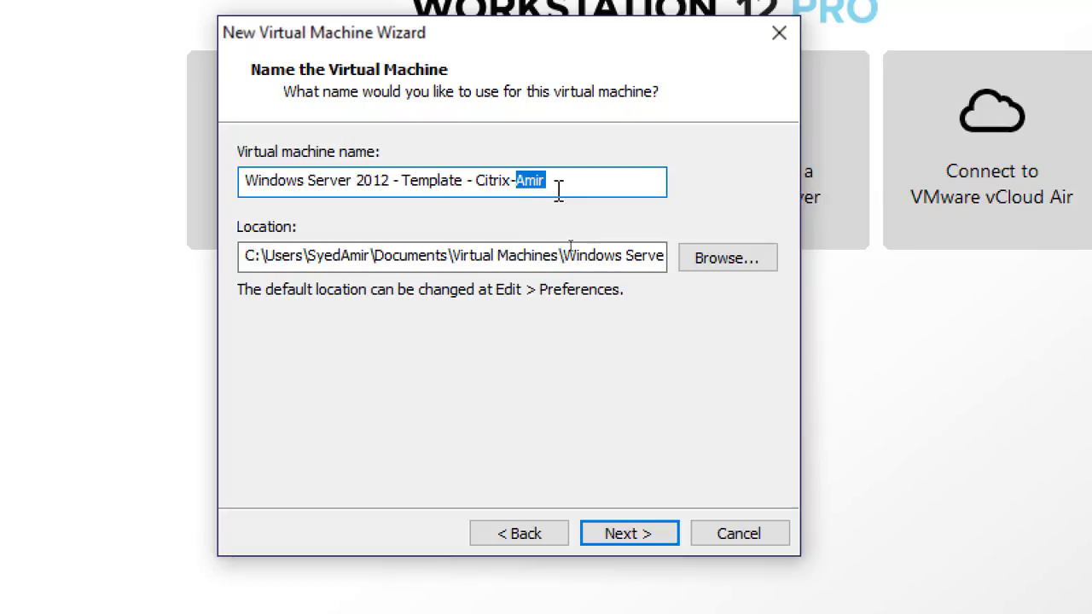
# Move on to the disk capacity page and set the maximum disk size to 100 GB
pyautogui.click(633, 540)
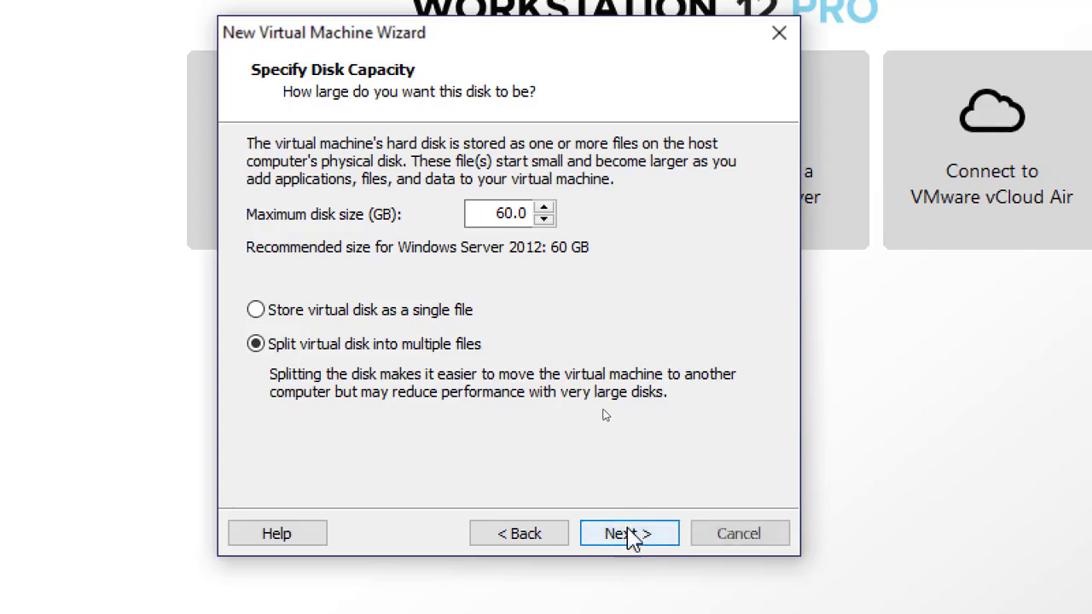
pyautogui.moveTo(481, 213); pyautogui.dragTo(570, 232)
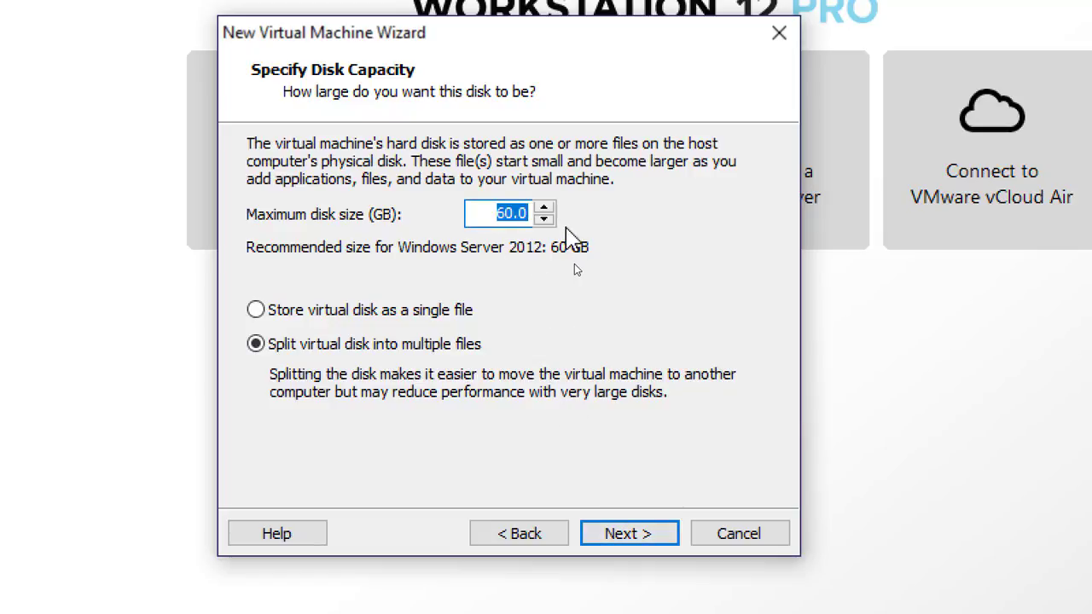
pyautogui.write('100')
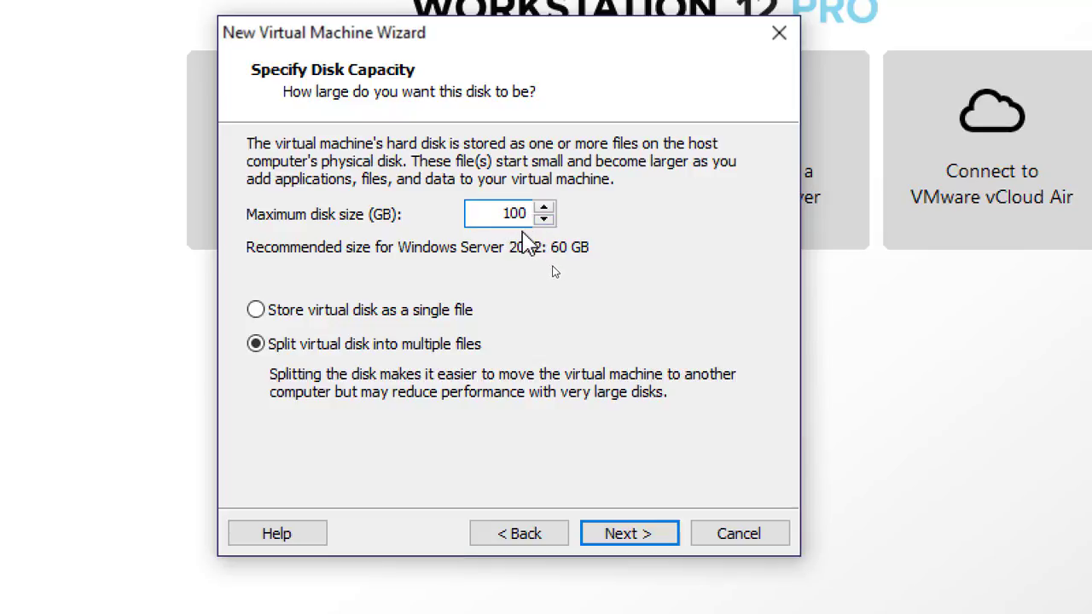
pyautogui.click(492, 216)
pyautogui.click(393, 312)
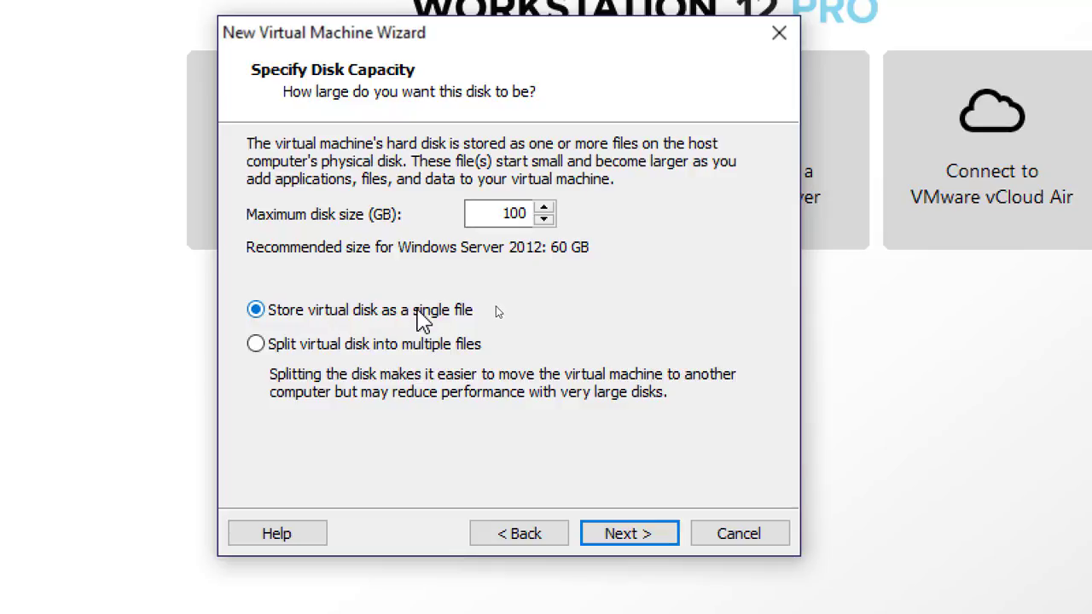
pyautogui.click(288, 350)
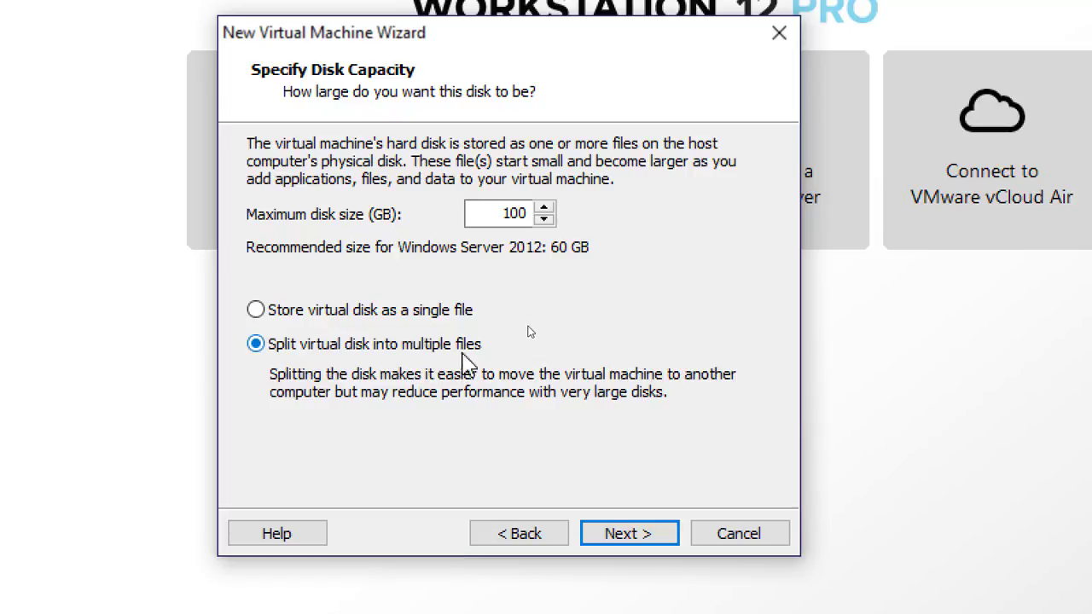
pyautogui.click(320, 314)
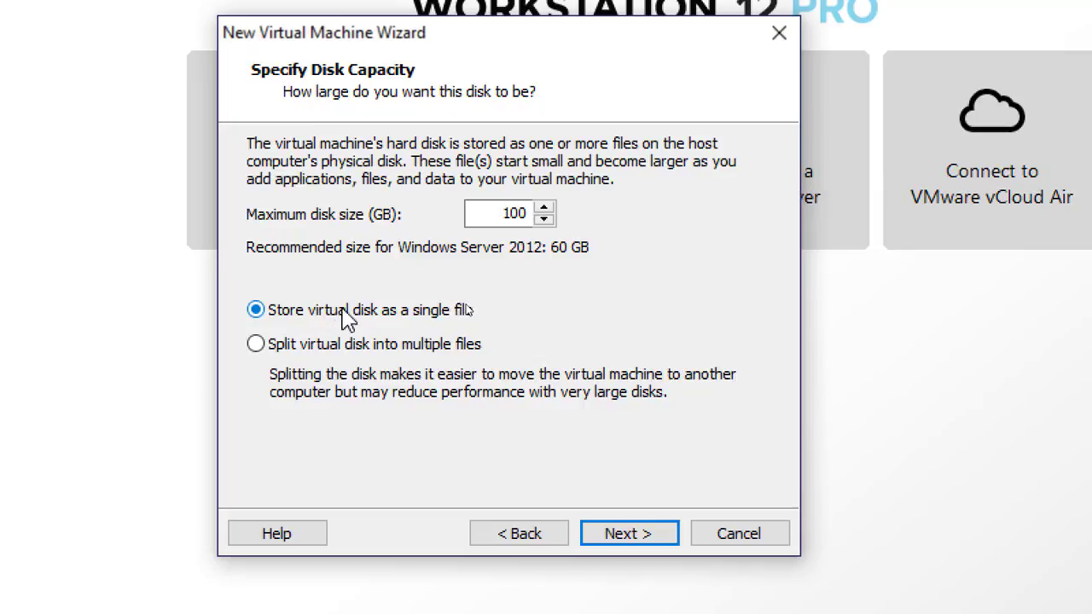
pyautogui.click(317, 345)
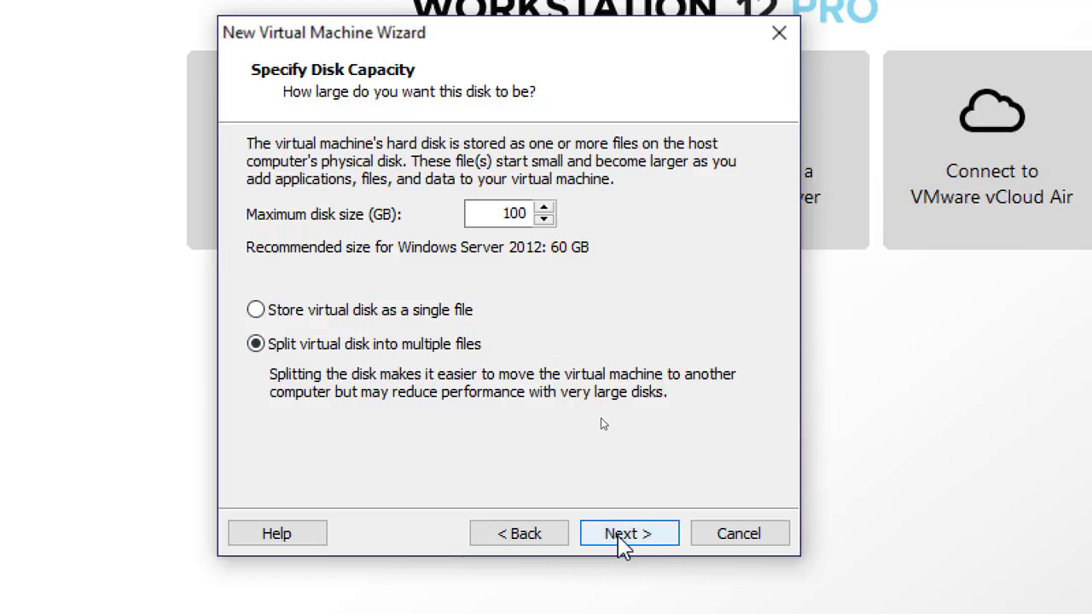
# Open the hardware customization from the summary page and set the virtual machine's memory to 4096 MB
pyautogui.click(631, 540)
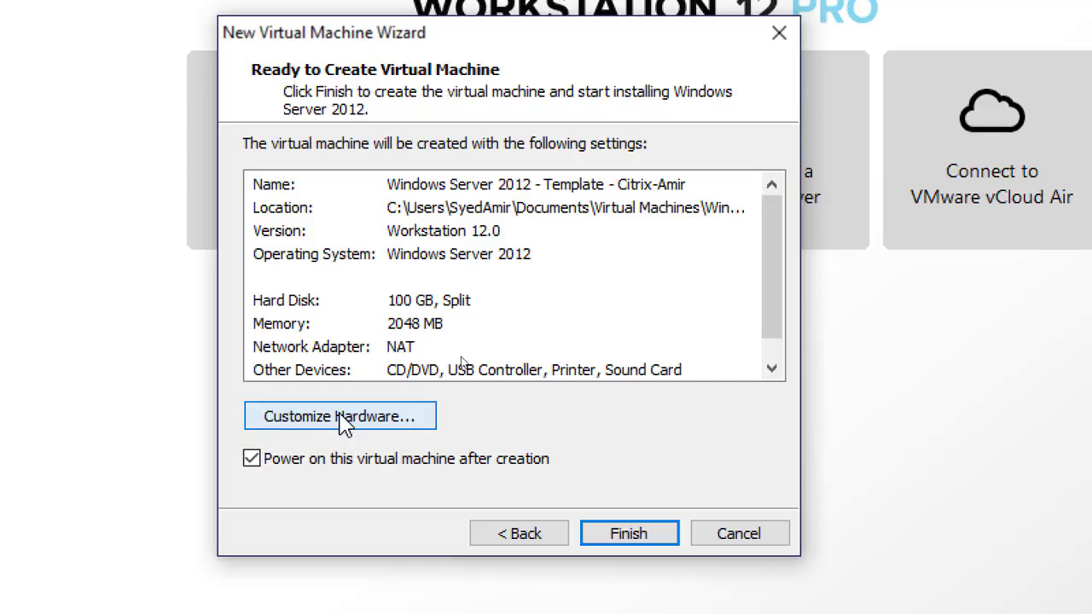
pyautogui.click(341, 417)
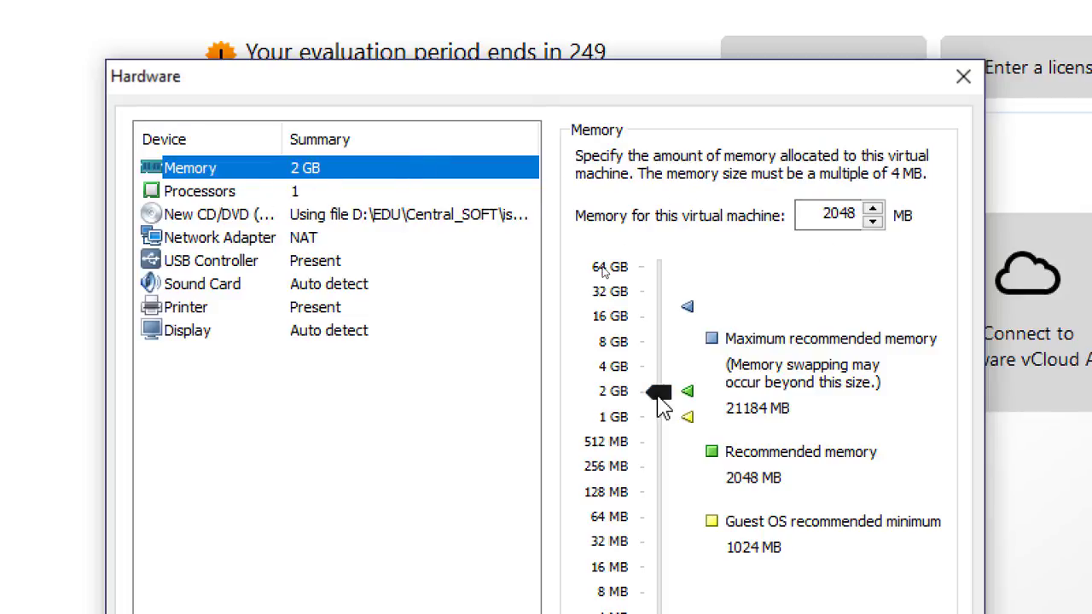
pyautogui.moveTo(658, 397); pyautogui.dragTo(663, 371)
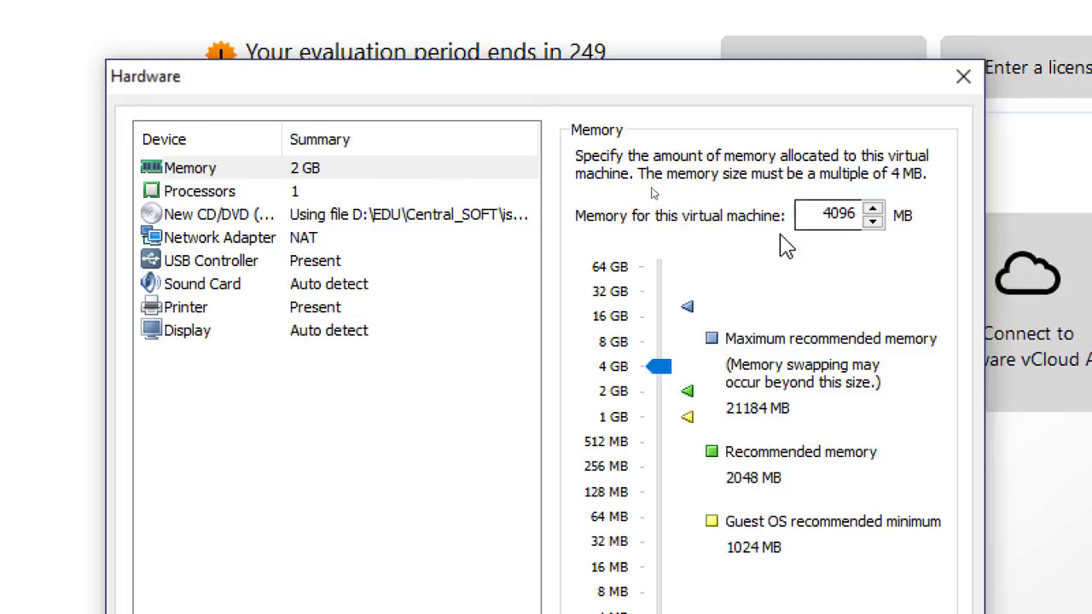
# Review the processor, CD/DVD and network adapter settings, including the Bridged and NAT connection options
pyautogui.click(296, 192)
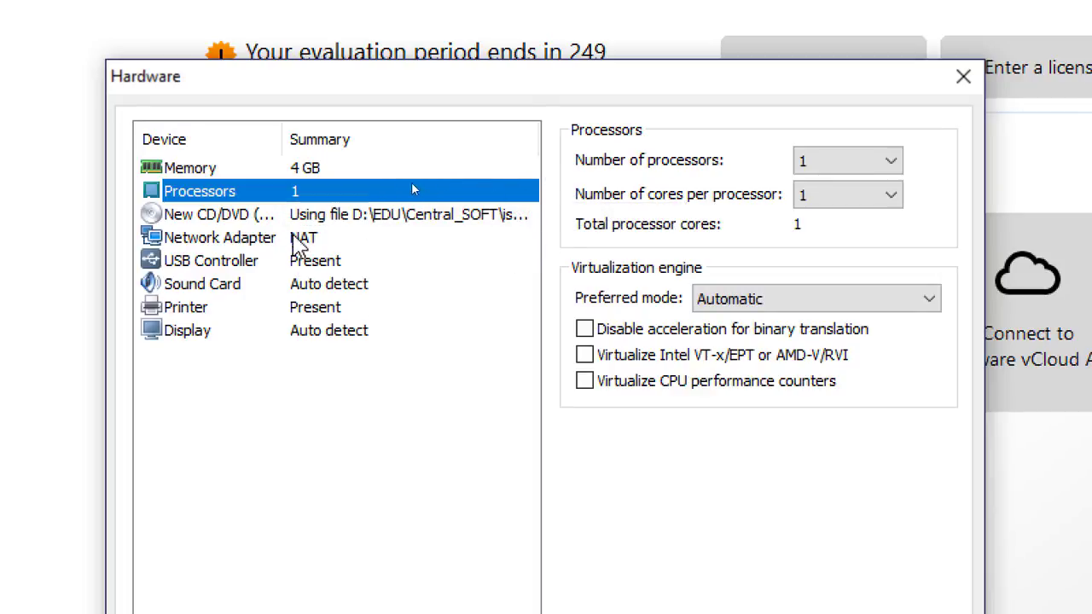
pyautogui.click(309, 221)
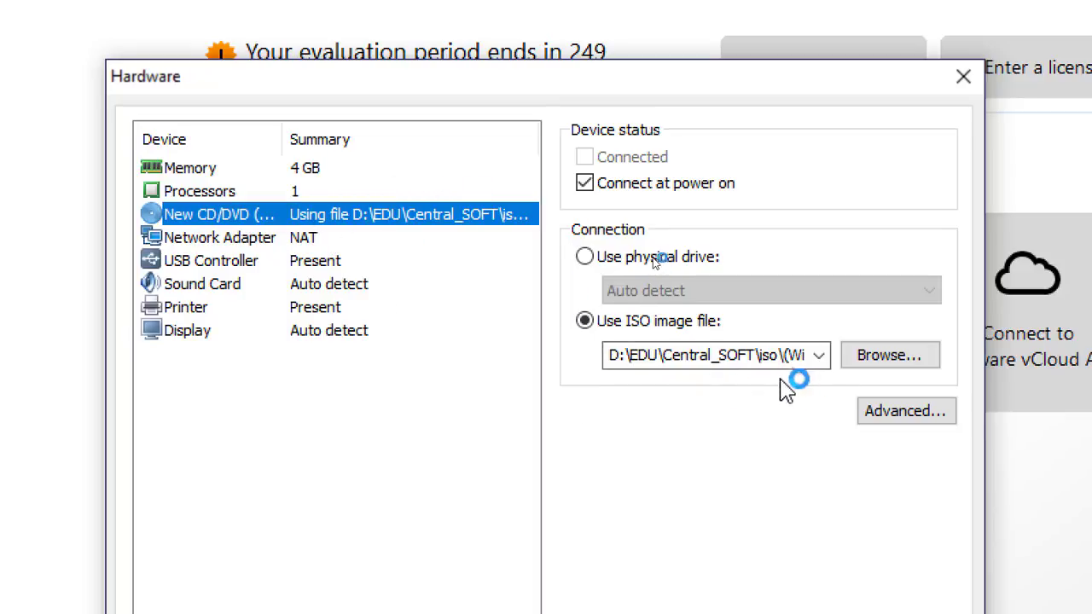
pyautogui.click(297, 239)
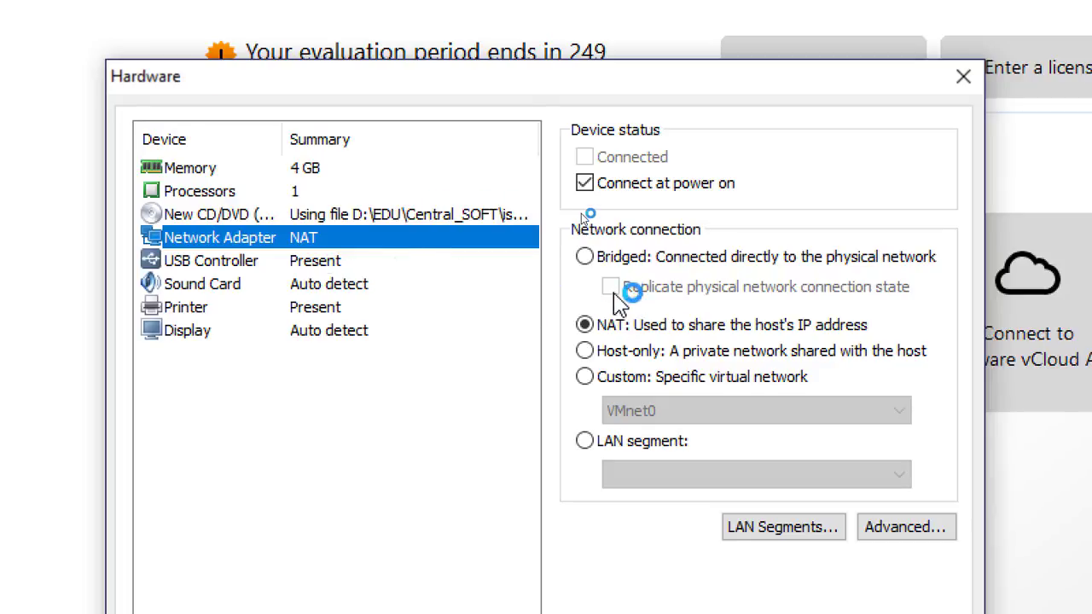
pyautogui.click(586, 257)
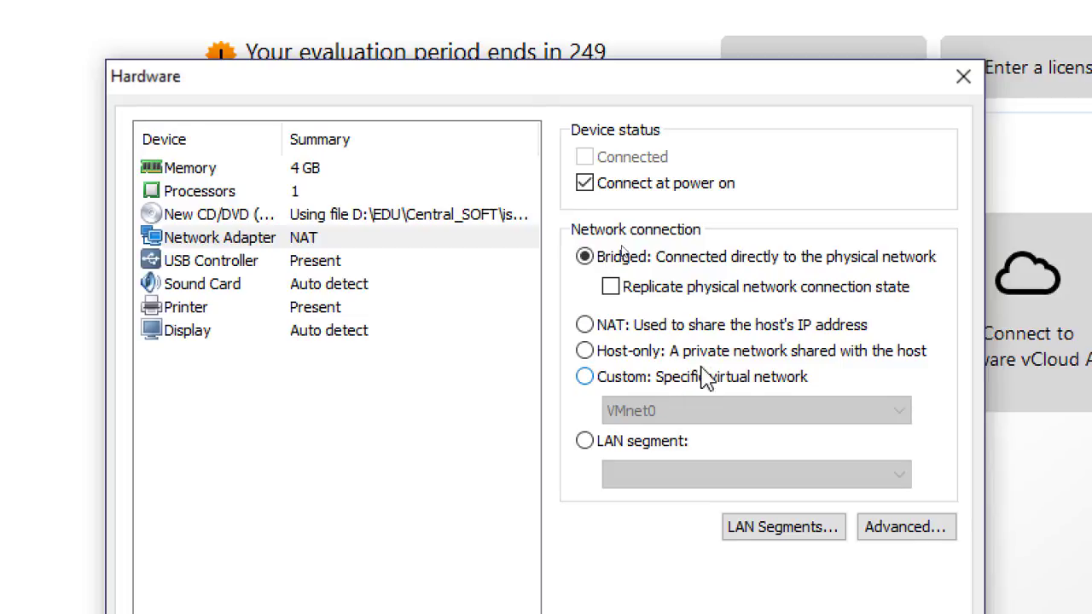
pyautogui.click(586, 330)
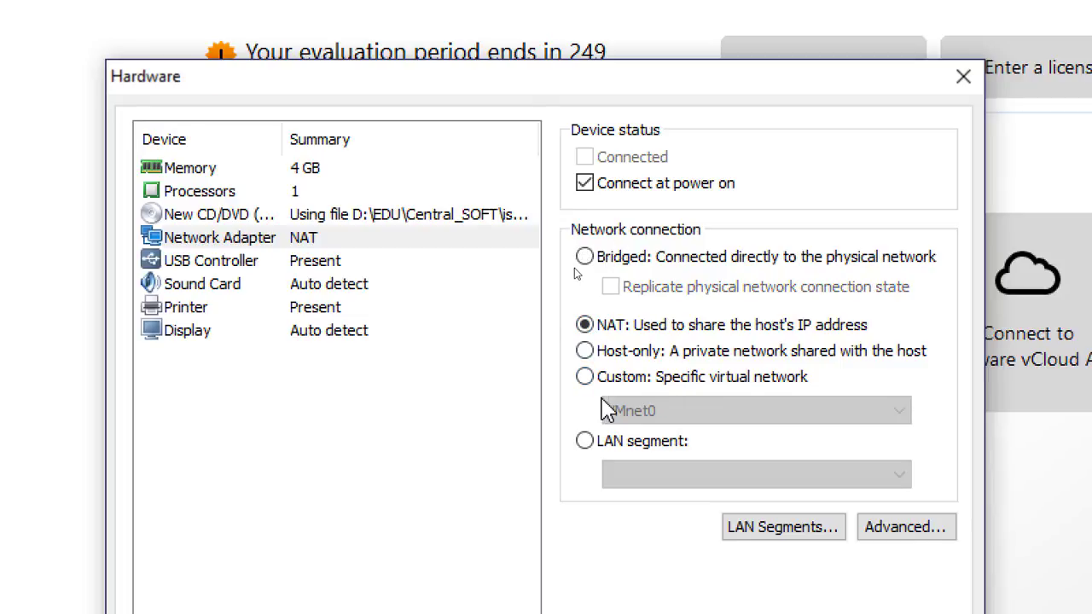
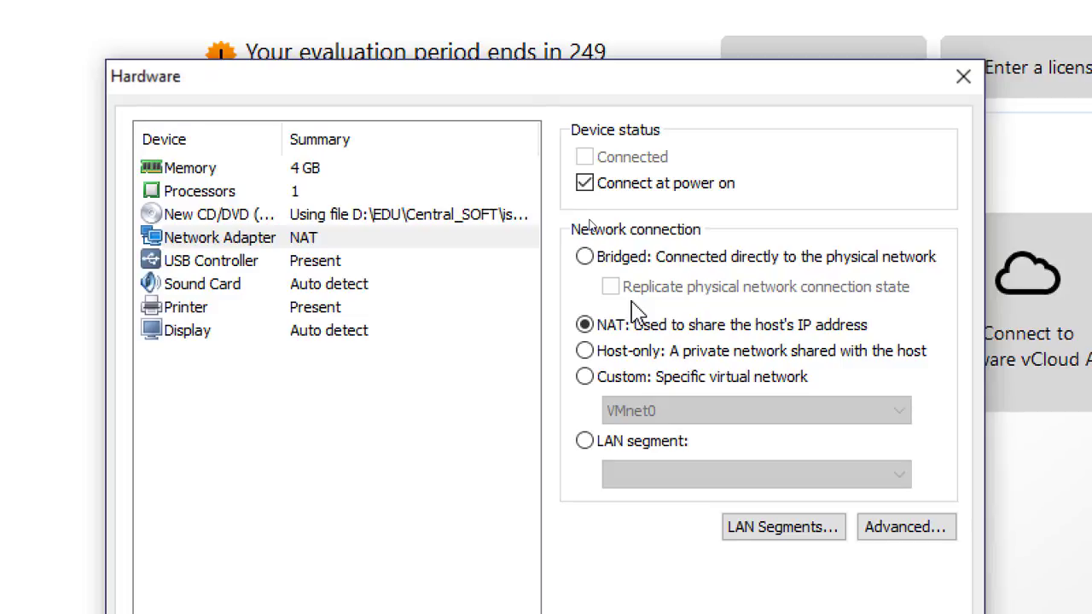
# Try the Bridged, NAT, Custom and Host-only network connection options for the network adapter
pyautogui.click(585, 259)
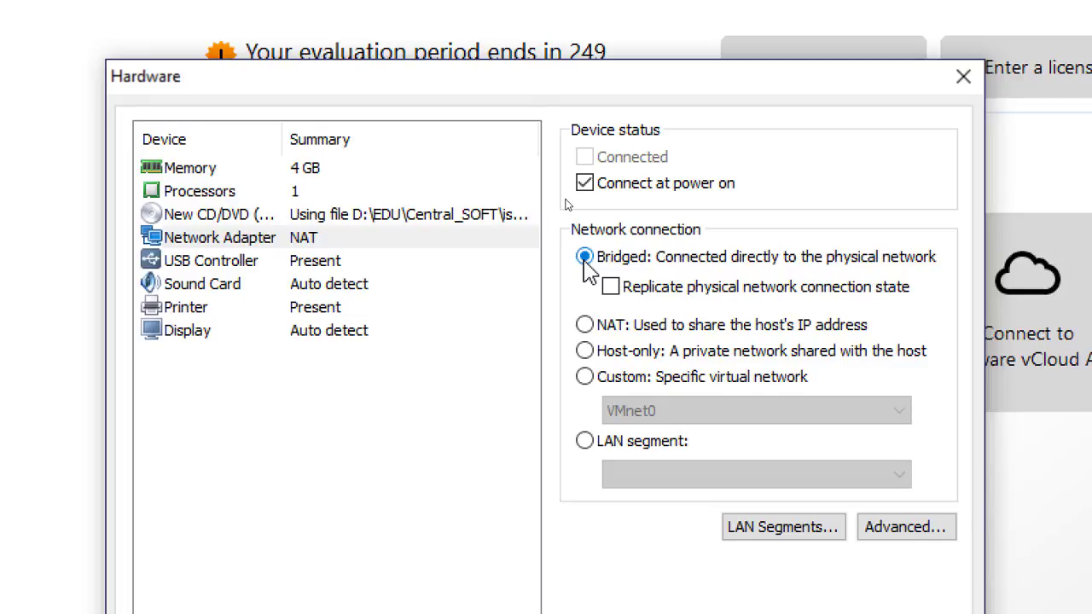
pyautogui.click(584, 326)
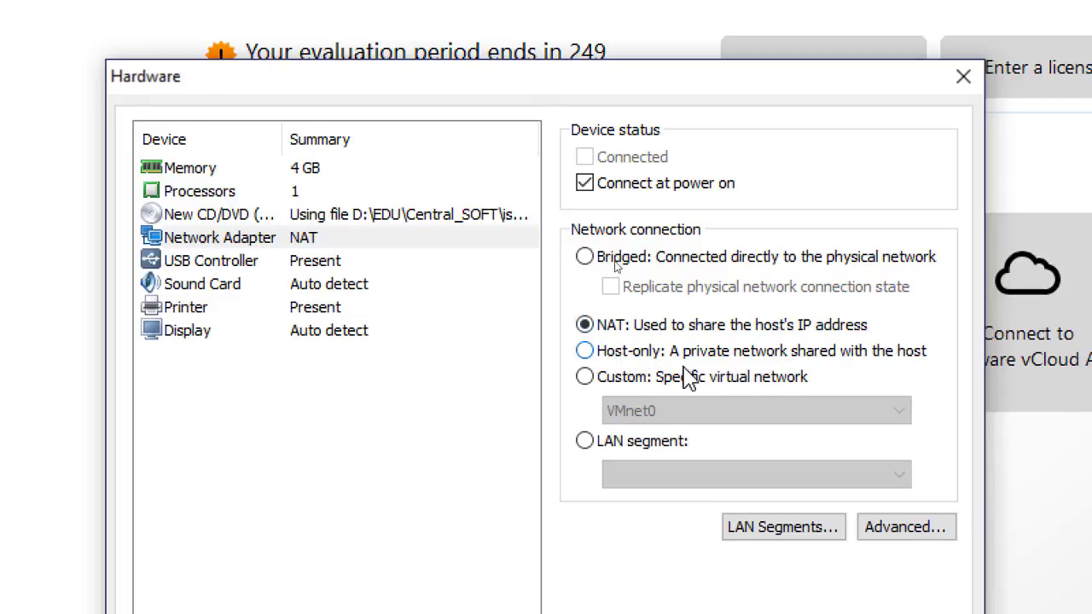
pyautogui.click(585, 377)
pyautogui.click(644, 418)
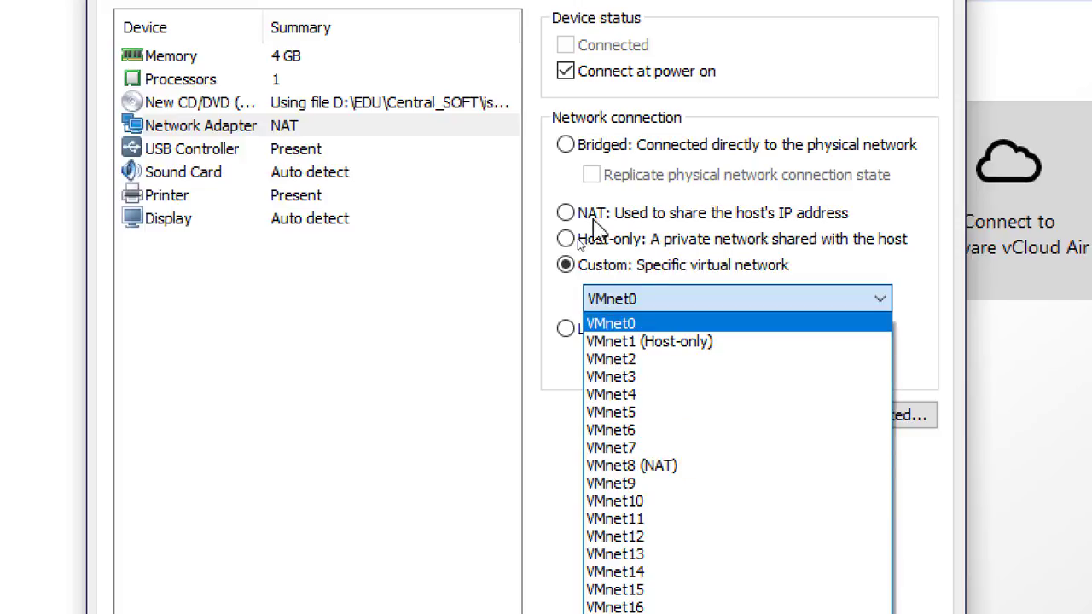
pyautogui.click(567, 213)
pyautogui.click(566, 213)
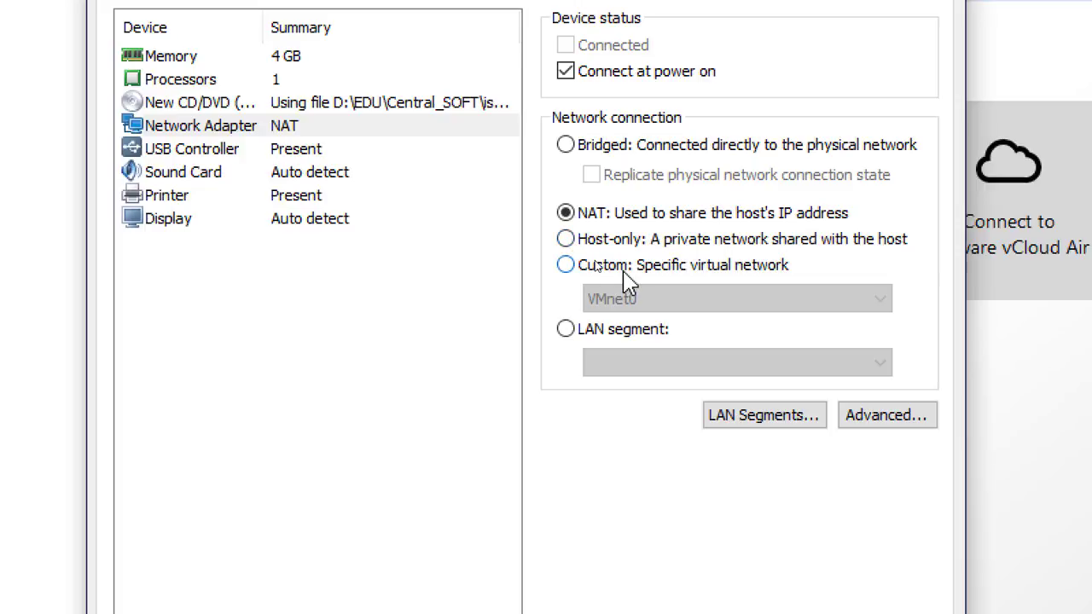
pyautogui.click(566, 238)
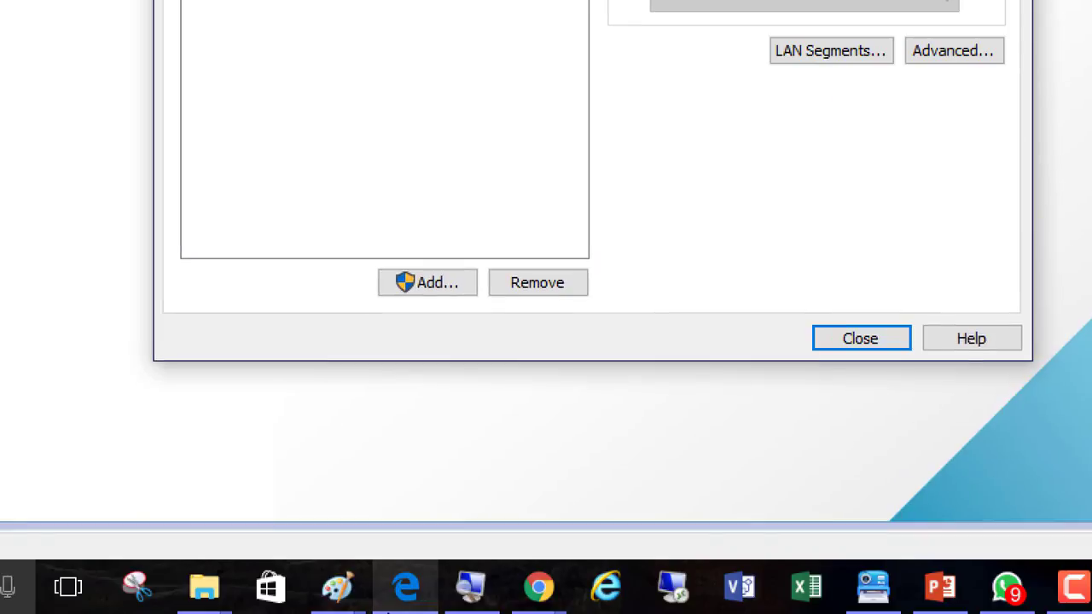
# Switch to the Paint diagram and draw arrows between the virtual machine boxes inside the hypervisor box
pyautogui.moveTo(339, 602)
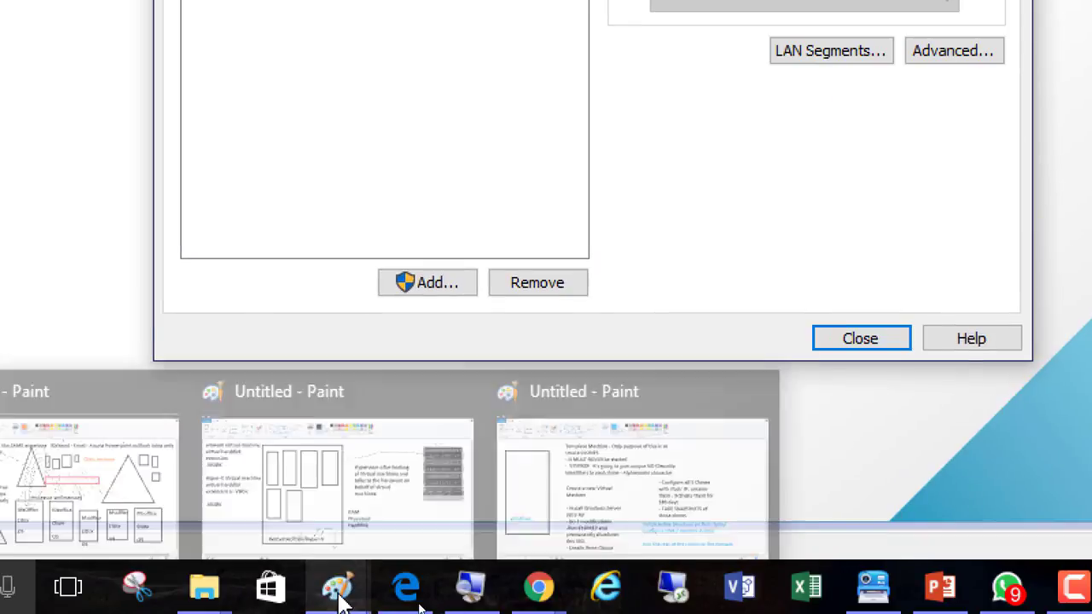
pyautogui.click(310, 487)
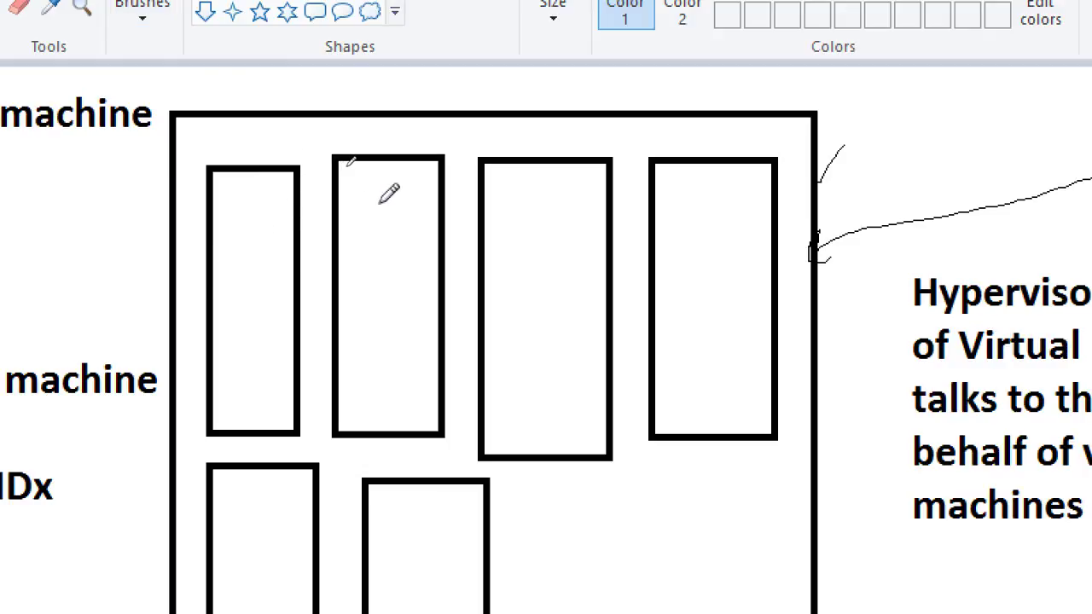
pyautogui.moveTo(378, 202)
pyautogui.mouseDown()
pyautogui.moveTo(341, 127)
pyautogui.moveTo(256, 147)
pyautogui.moveTo(256, 162)
pyautogui.mouseUp()
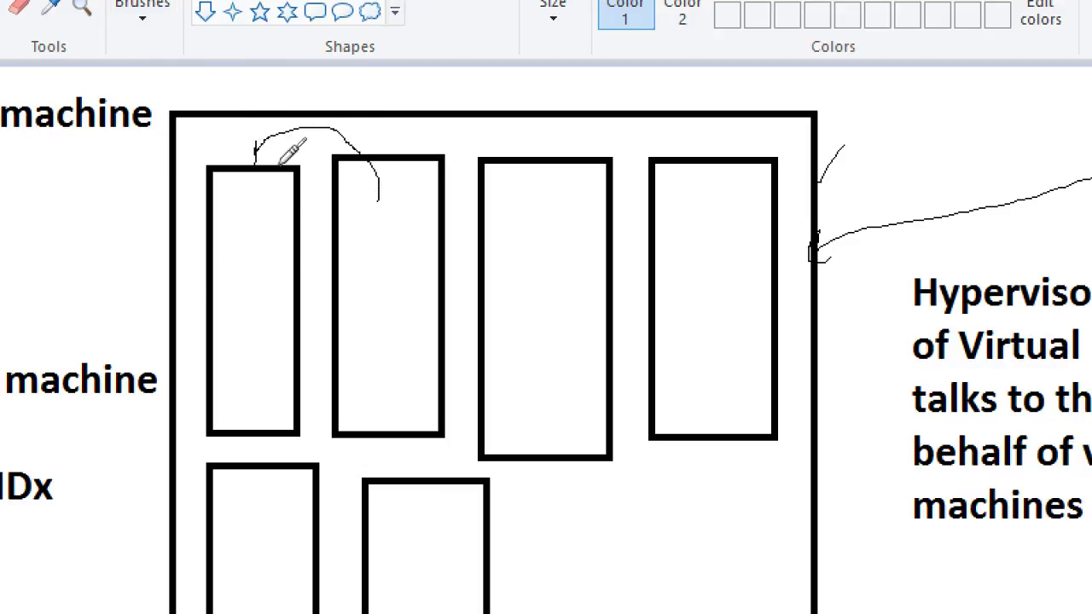
pyautogui.moveTo(242, 263)
pyautogui.mouseDown()
pyautogui.moveTo(388, 246)
pyautogui.moveTo(389, 261)
pyautogui.mouseUp()
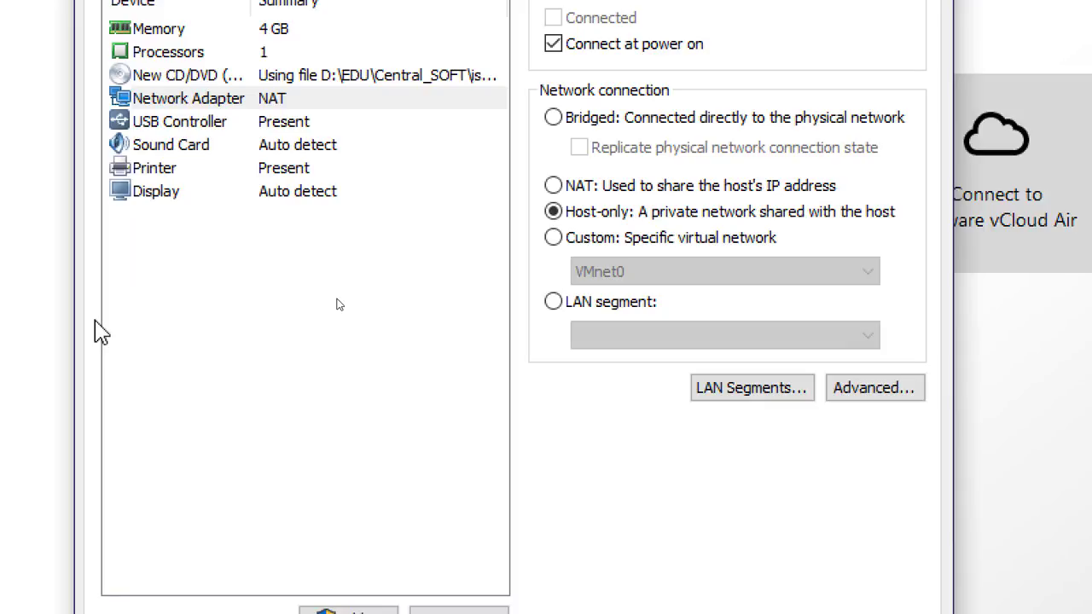
# Set the network adapter to a custom specific virtual network, choosing VMnet10
pyautogui.click(559, 243)
pyautogui.click(641, 273)
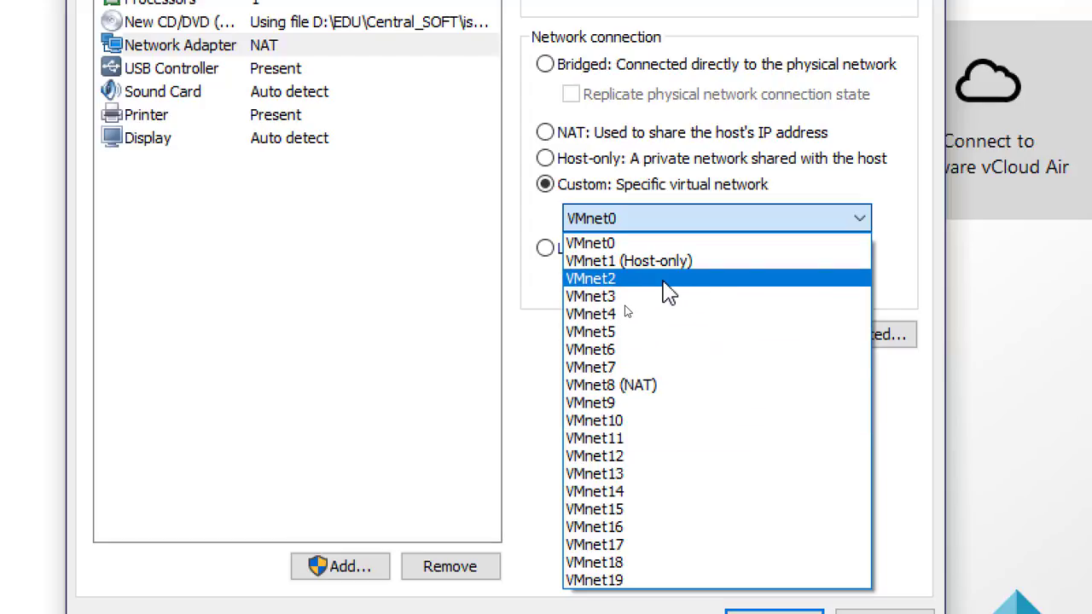
pyautogui.click(588, 280)
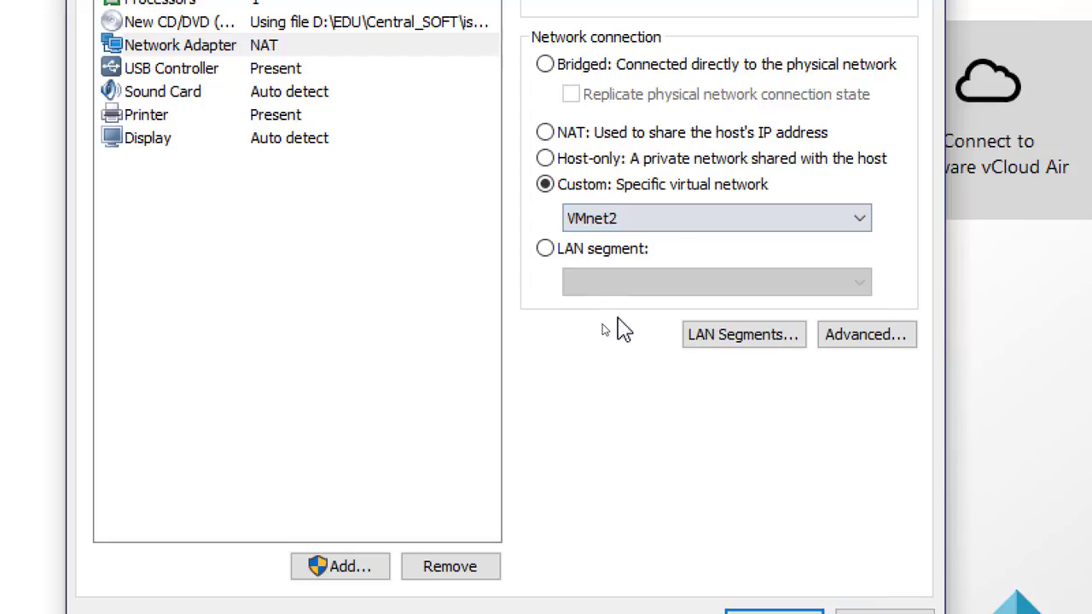
pyautogui.click(611, 221)
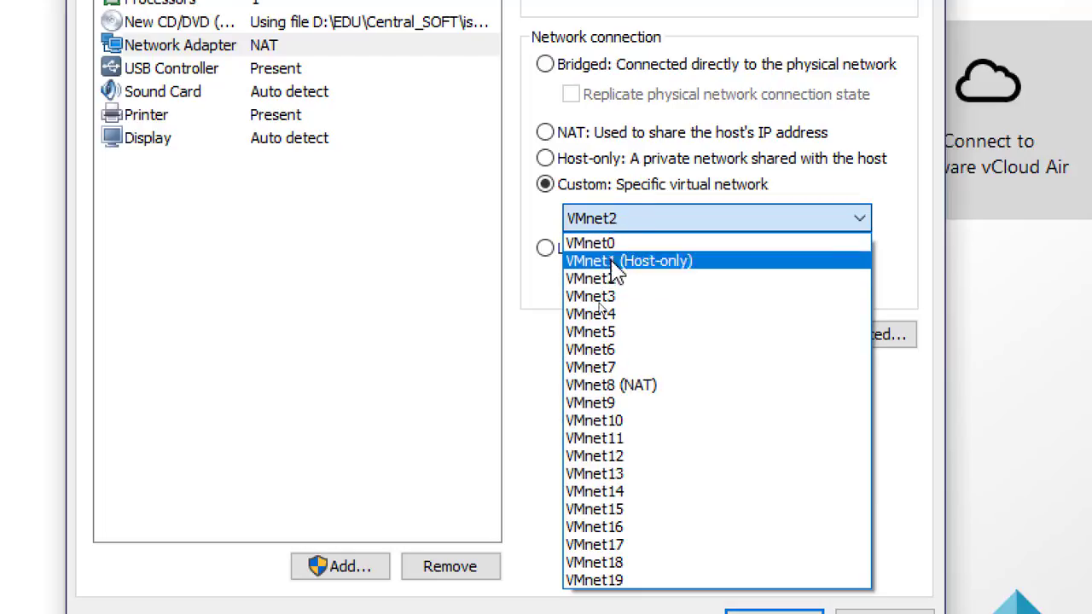
pyautogui.click(624, 302)
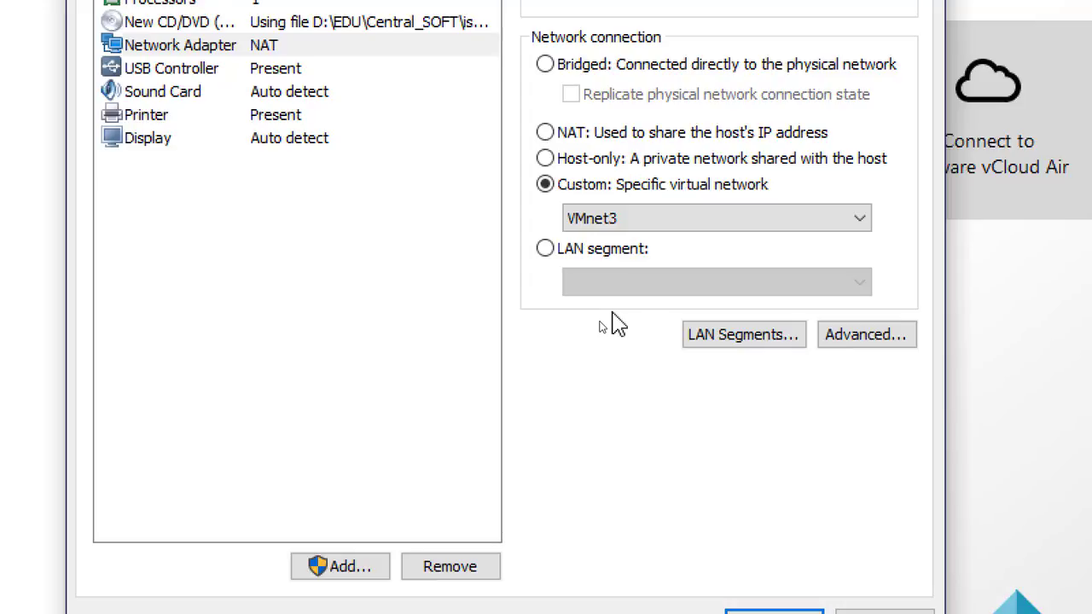
pyautogui.click(615, 220)
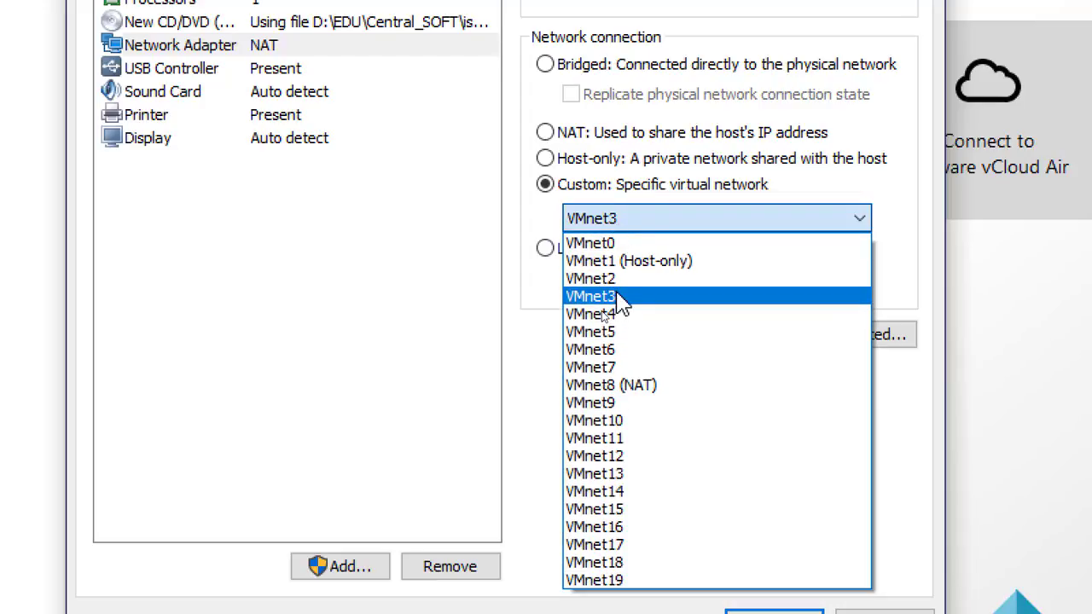
pyautogui.click(617, 278)
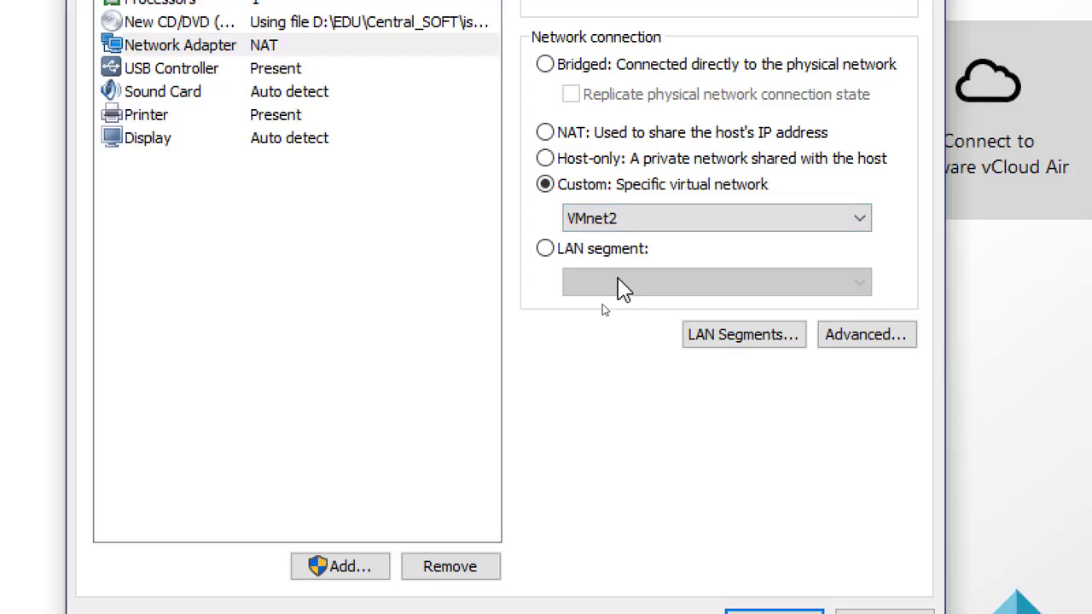
pyautogui.click(609, 215)
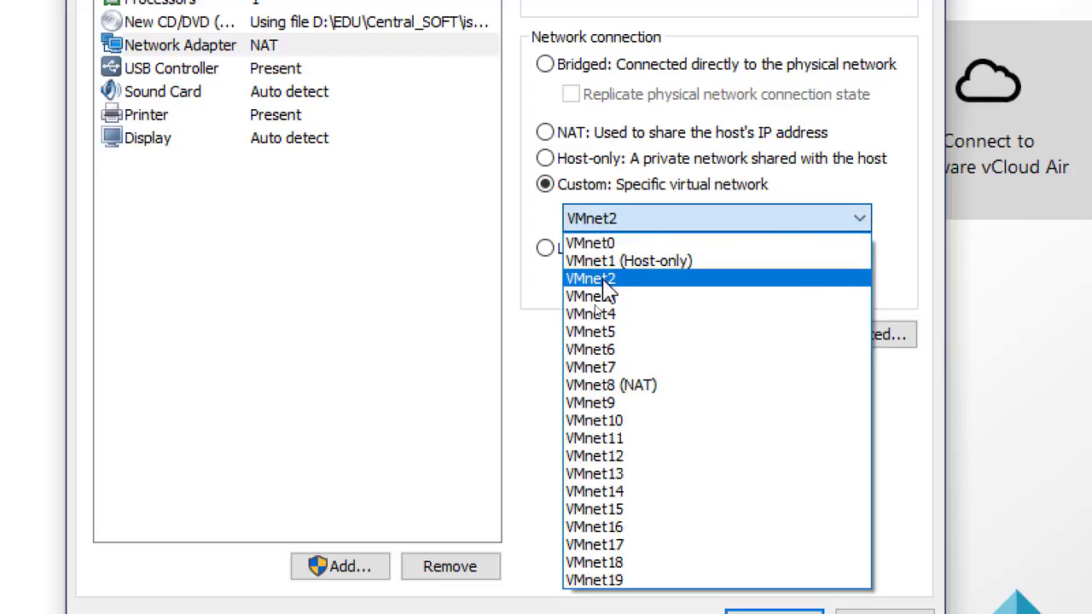
pyautogui.click(604, 280)
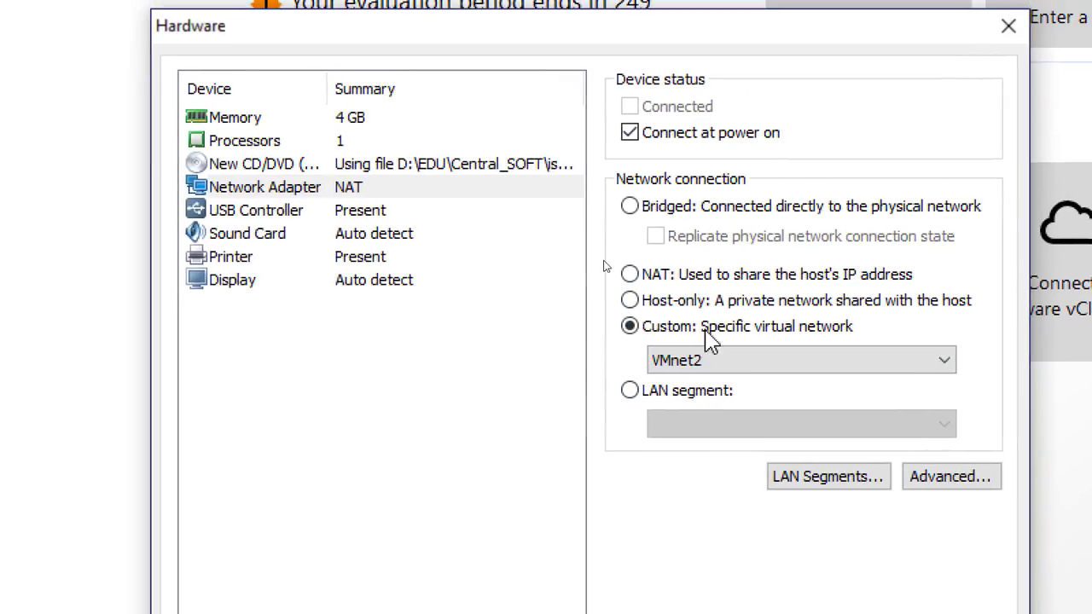
pyautogui.click(674, 332)
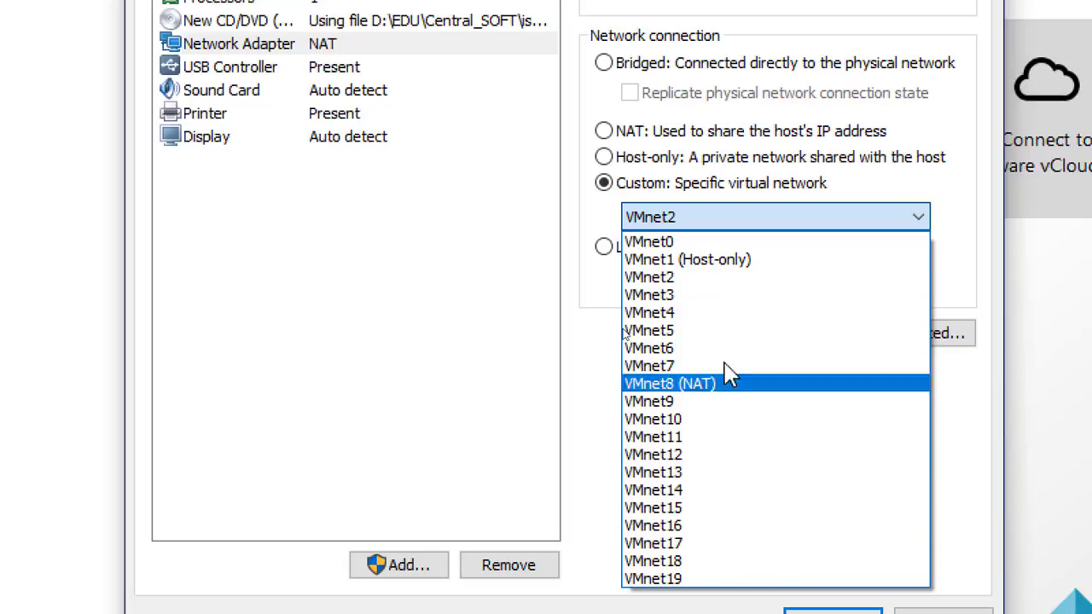
pyautogui.click(701, 436)
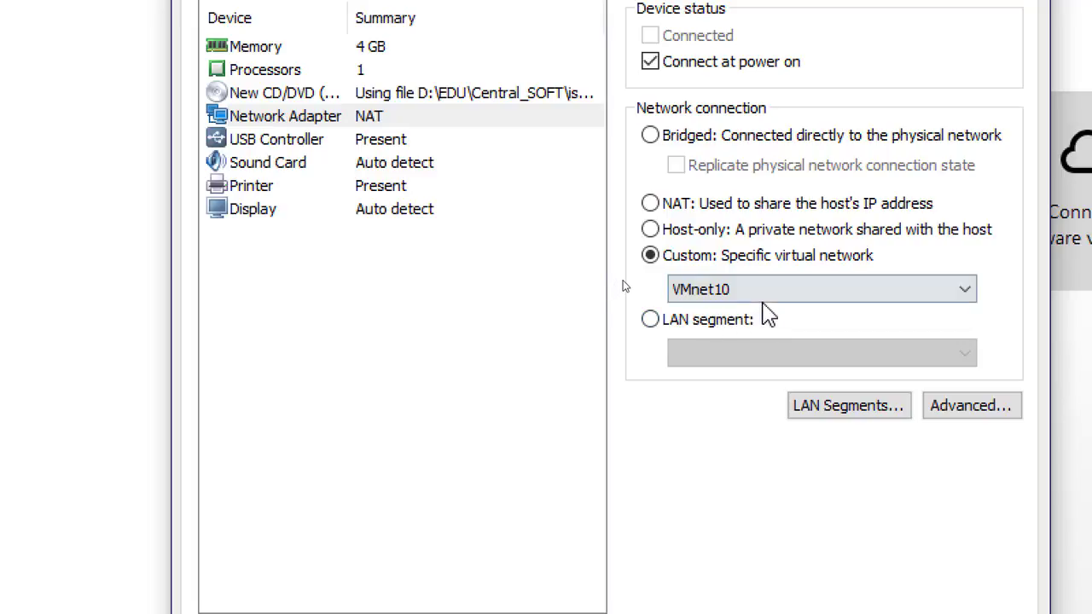
# Try VMnet5 and VMnet6 as the custom network before reselecting VMnet10
pyautogui.click(739, 295)
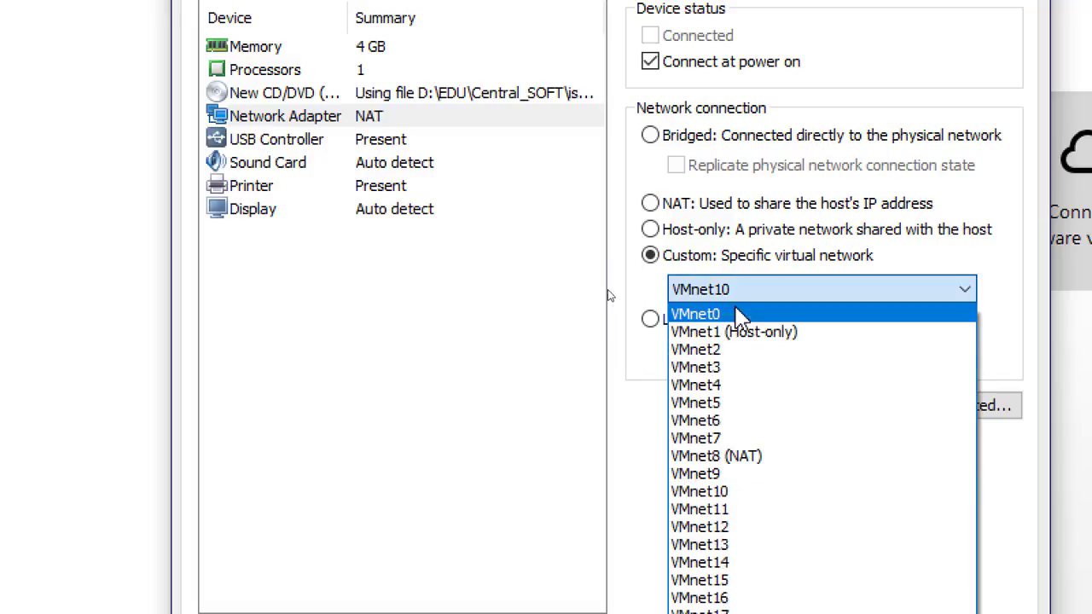
pyautogui.click(732, 405)
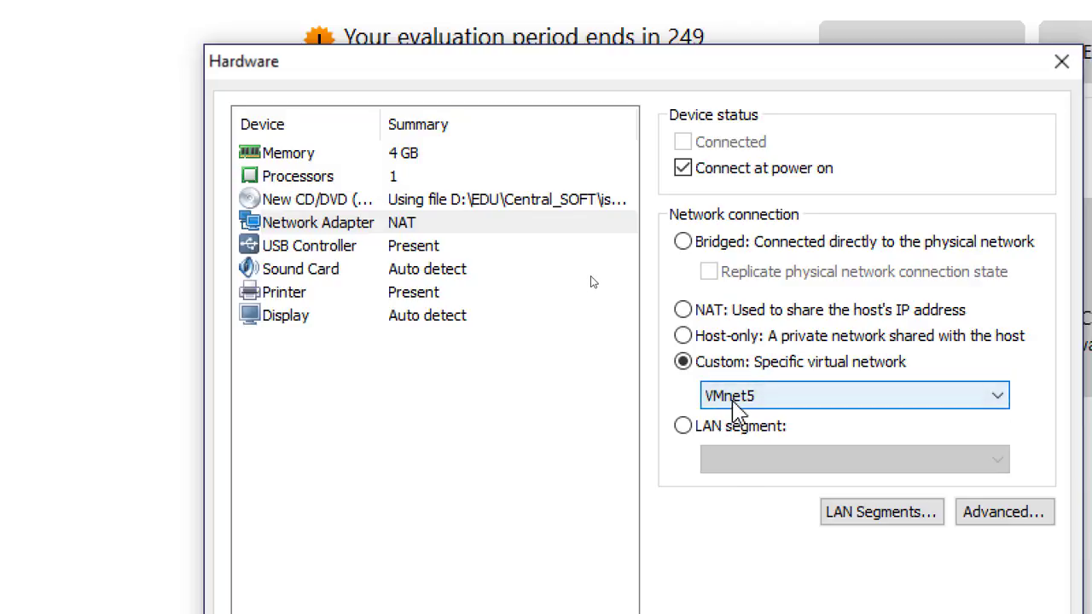
pyautogui.click(733, 399)
pyautogui.click(749, 510)
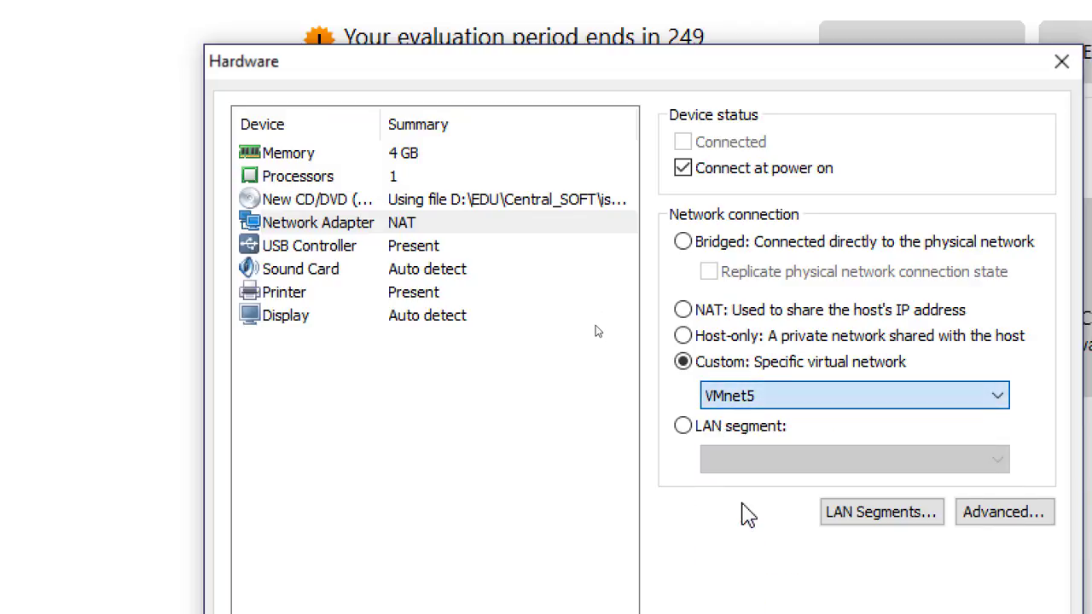
pyautogui.click(756, 398)
pyautogui.click(754, 524)
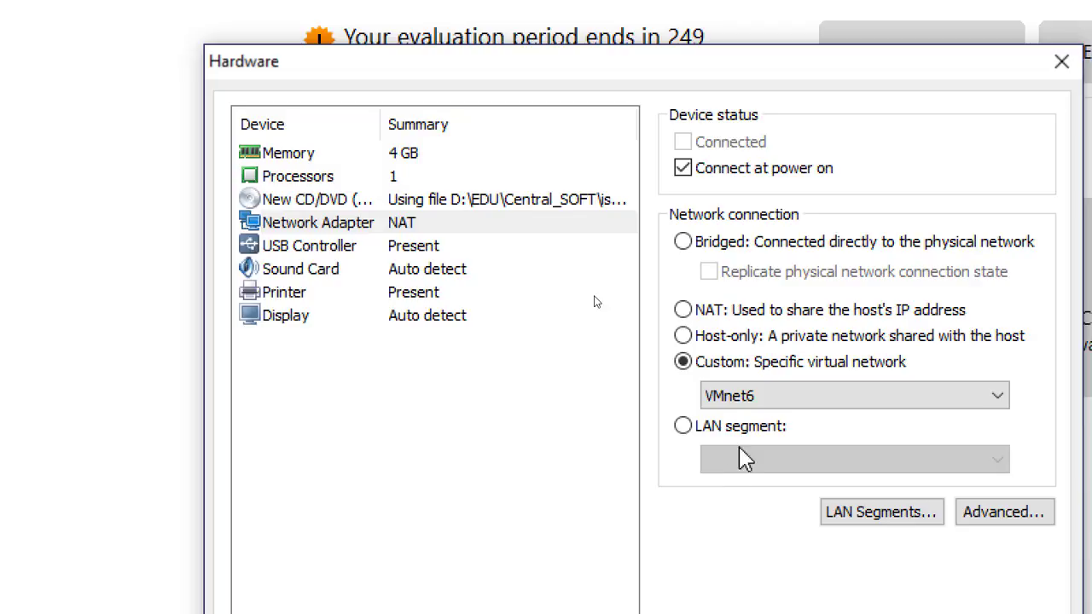
pyautogui.click(737, 405)
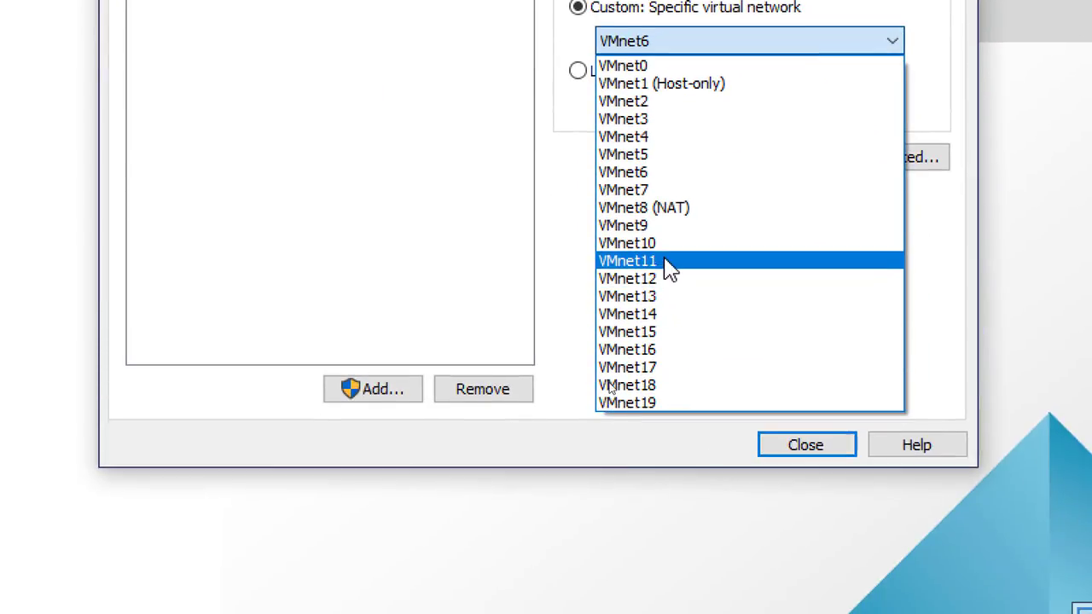
pyautogui.click(665, 246)
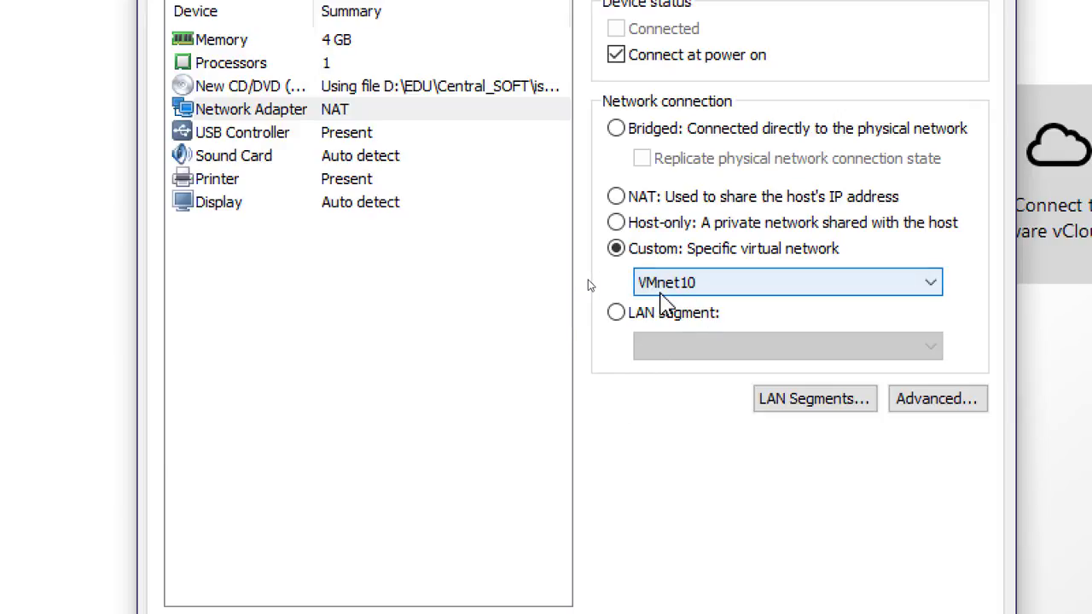
# Review the USB controller, sound card, printer, display, memory and network adapter settings
pyautogui.click(328, 136)
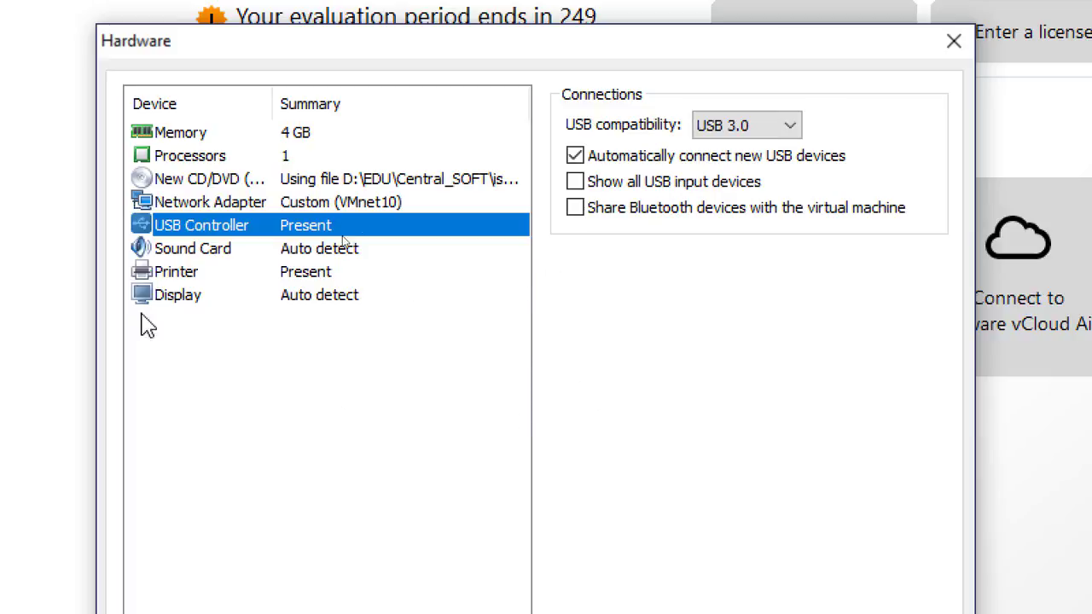
pyautogui.click(207, 250)
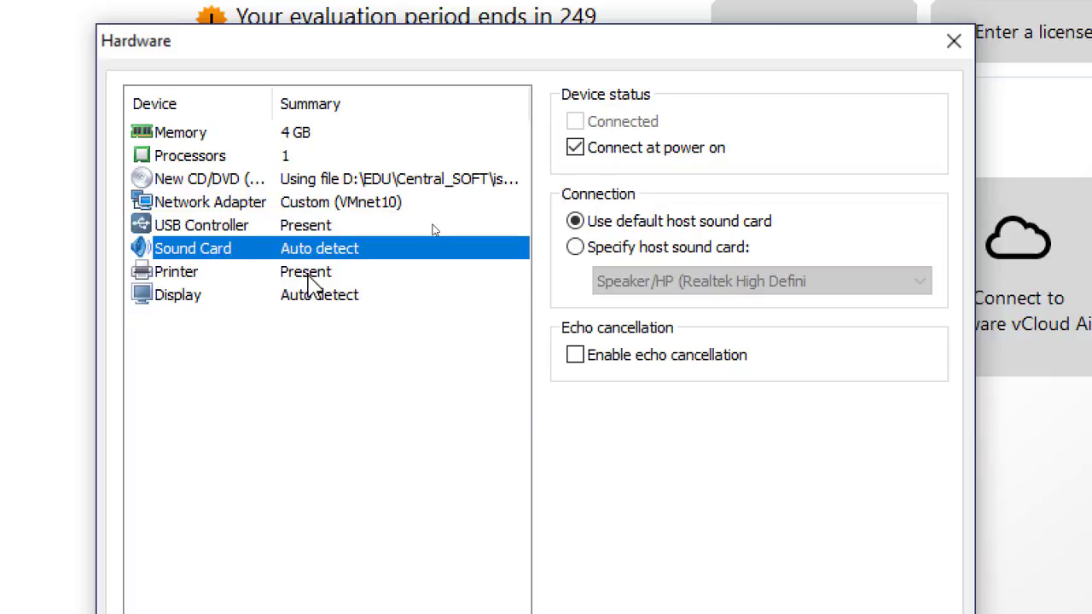
pyautogui.click(231, 273)
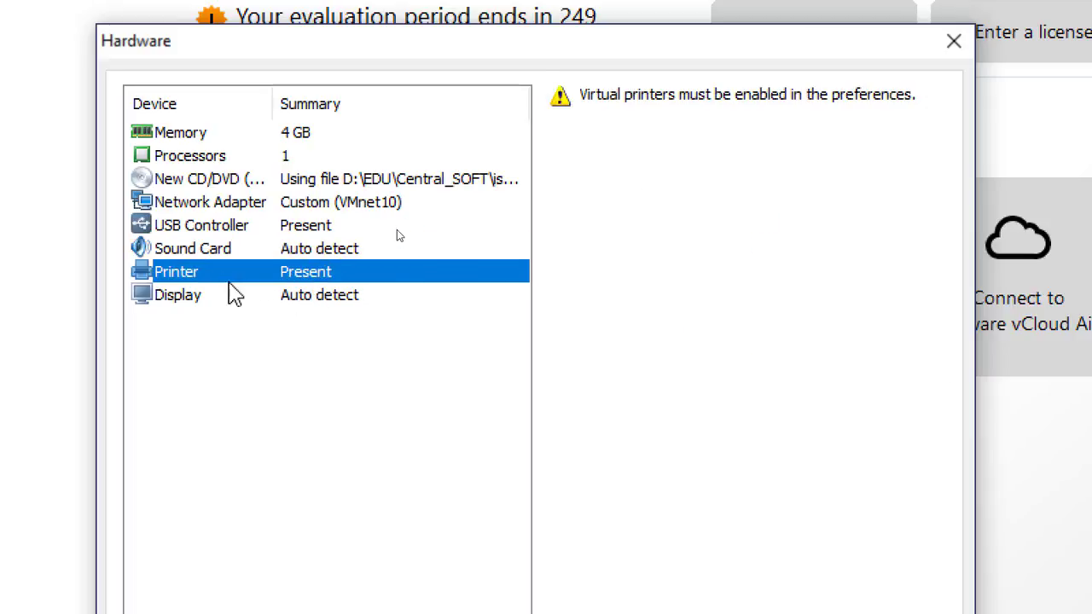
pyautogui.click(304, 299)
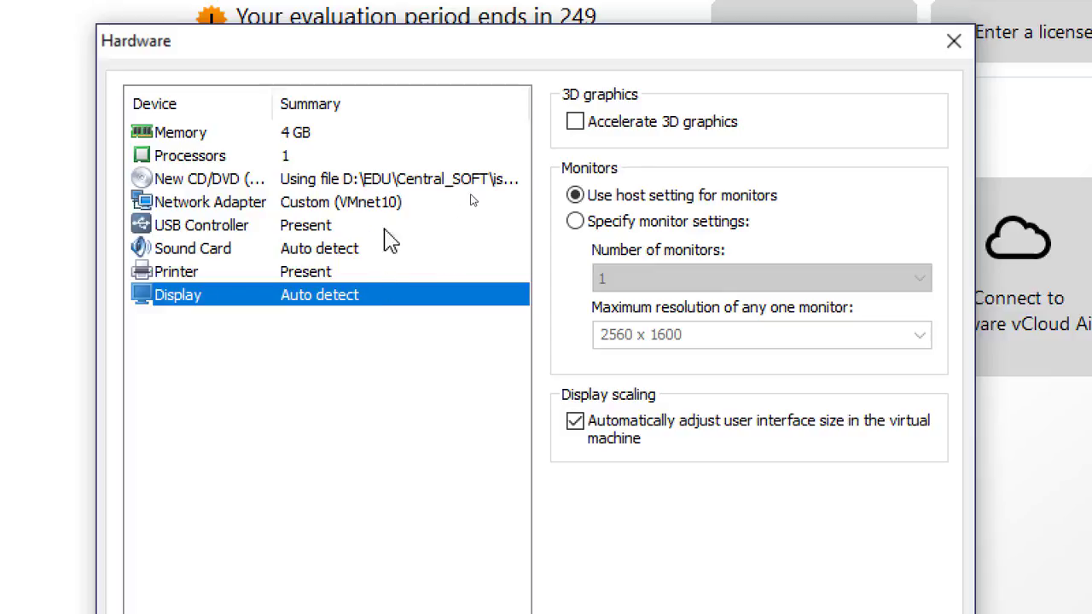
pyautogui.click(302, 134)
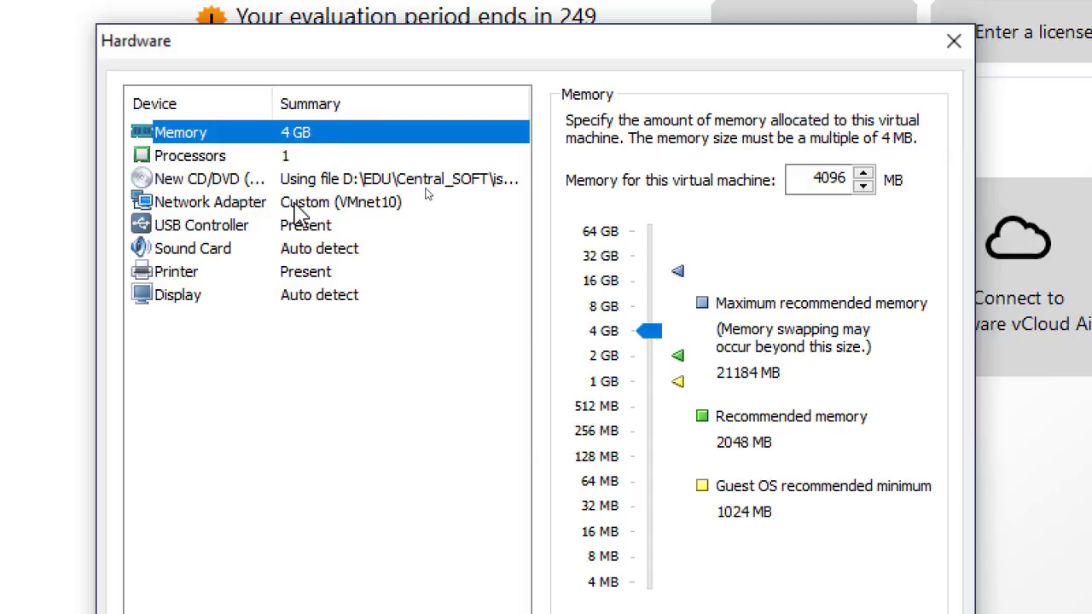
pyautogui.click(431, 194)
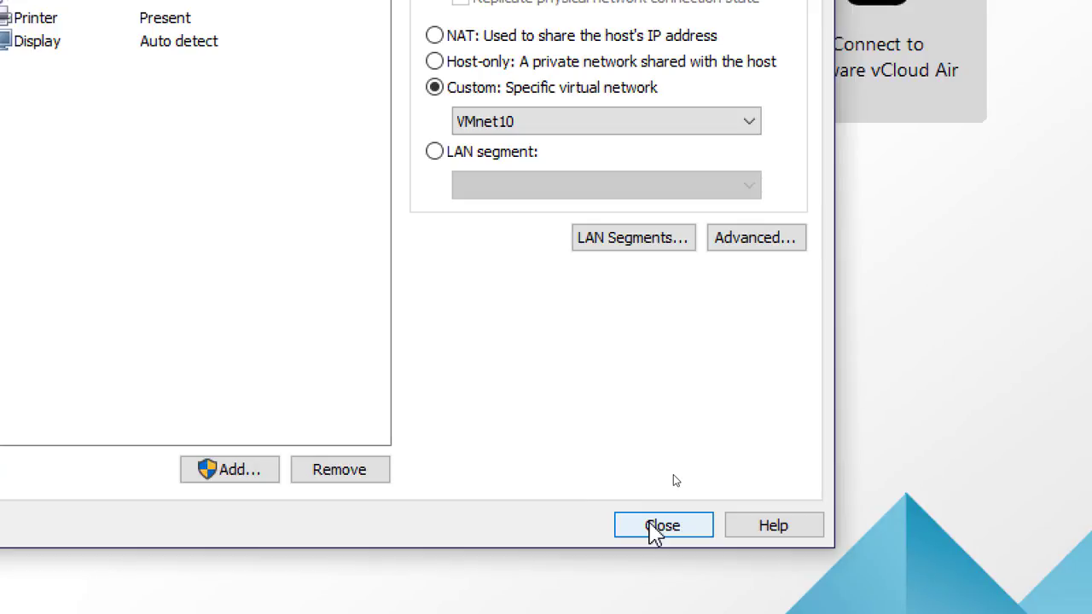
# Finish creating the virtual machine and close the Ubuntu 64-bit and Hyper-V (unsupported) tabs
pyautogui.click(650, 523)
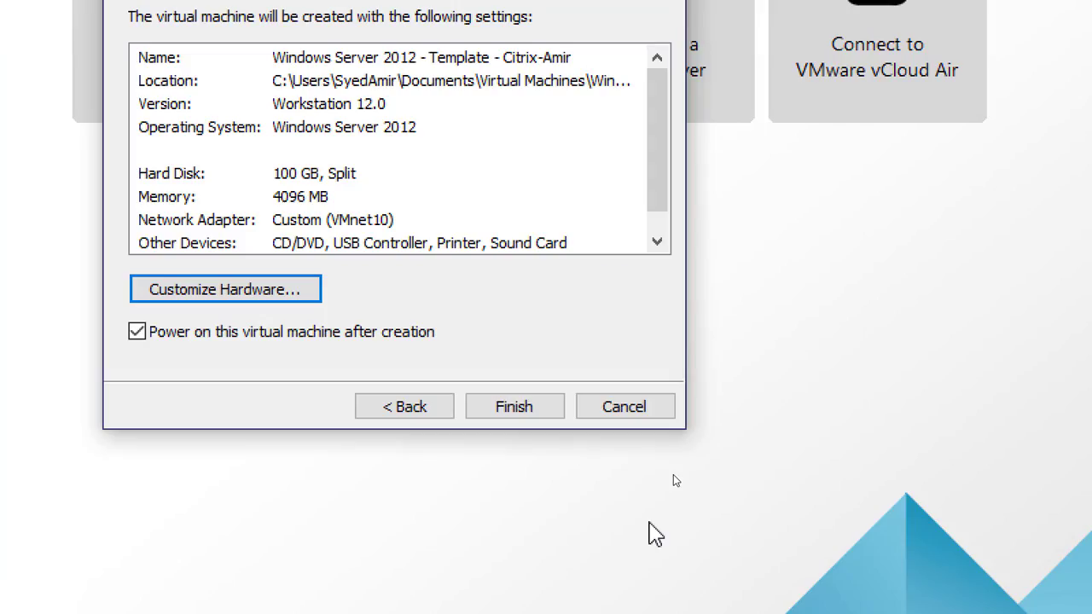
pyautogui.click(512, 407)
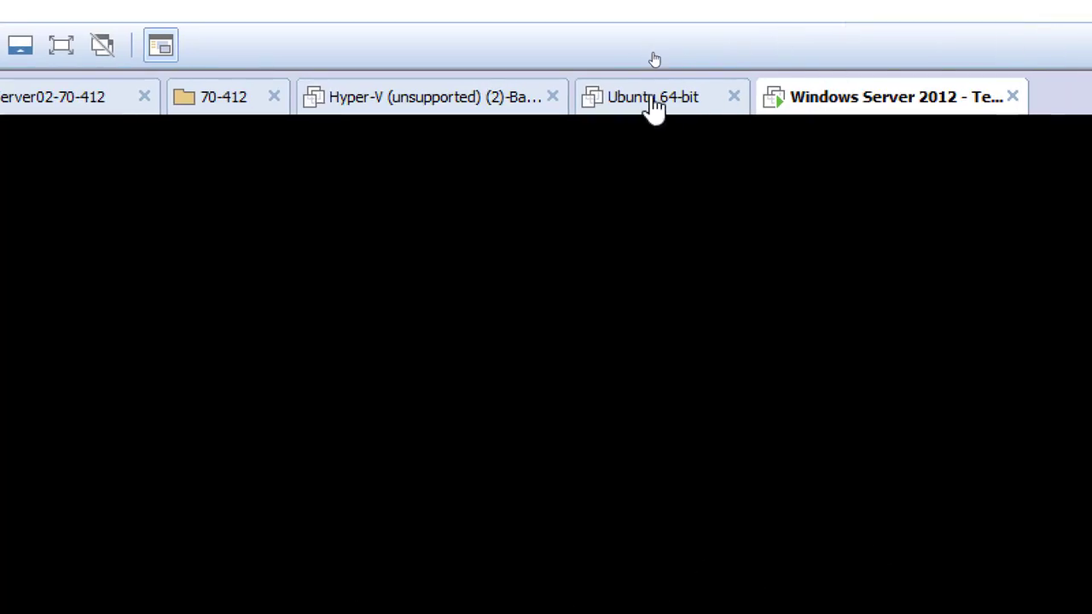
pyautogui.click(734, 97)
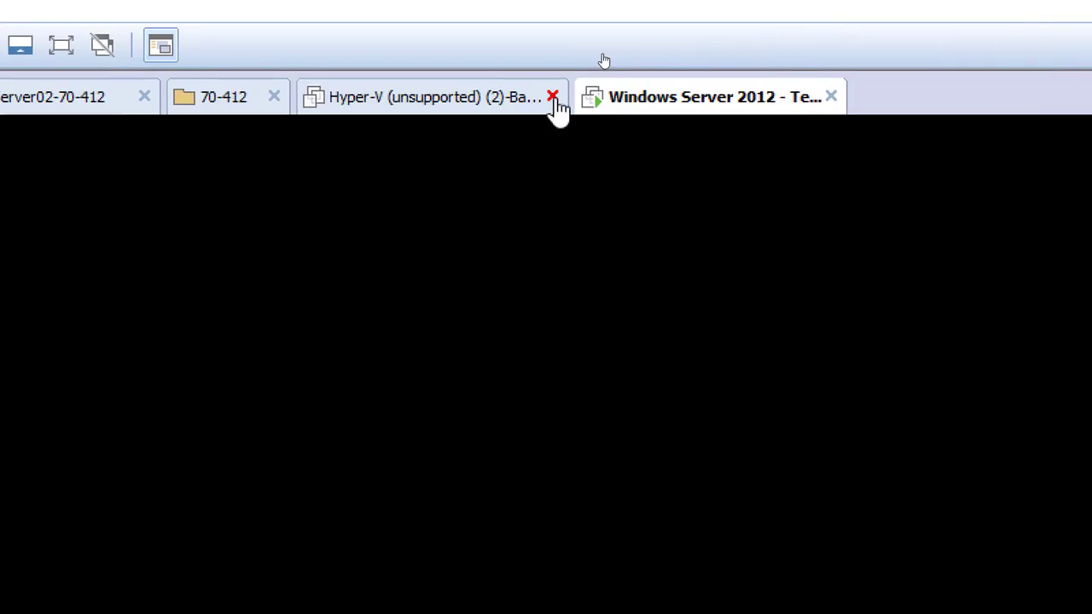
pyautogui.click(553, 96)
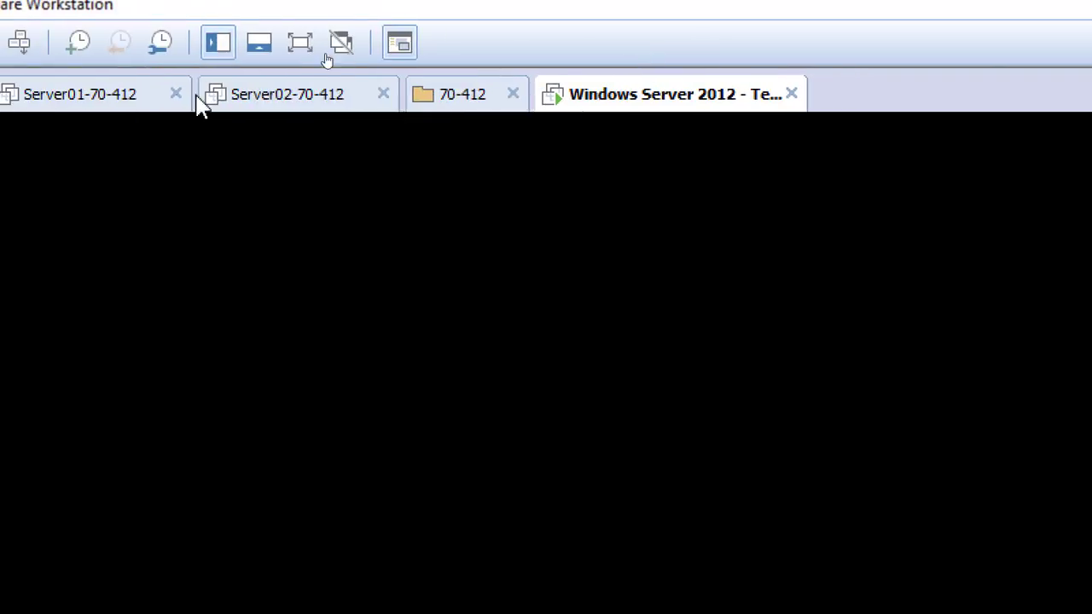
# Close the 70-412, Server02-70-412 and Server01-70-412 tabs, leaving the Windows Server 2012 template machine open
pyautogui.click(513, 94)
pyautogui.click(383, 94)
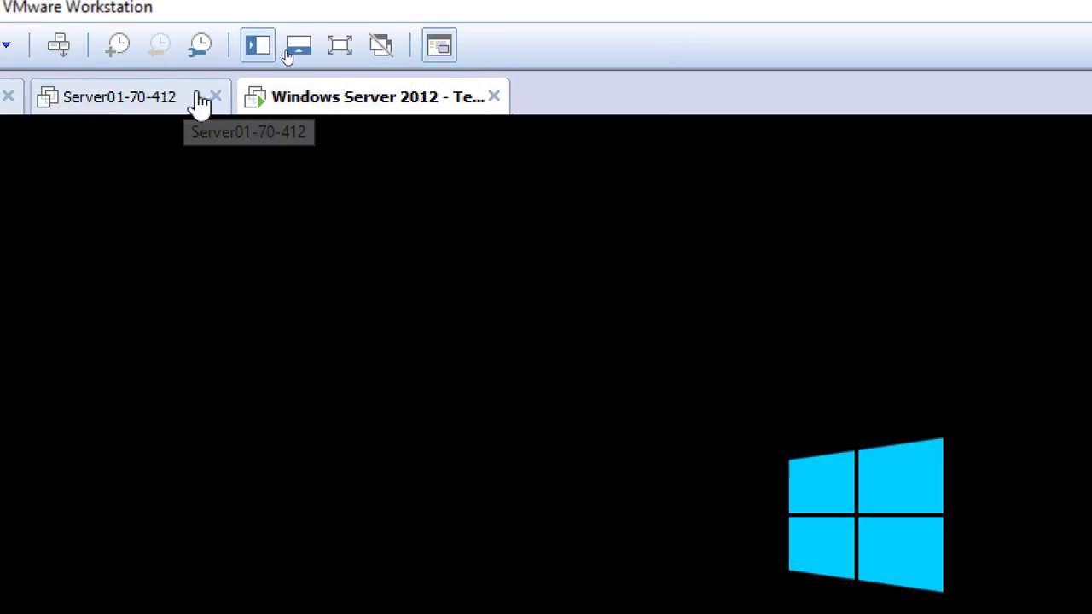
pyautogui.click(215, 96)
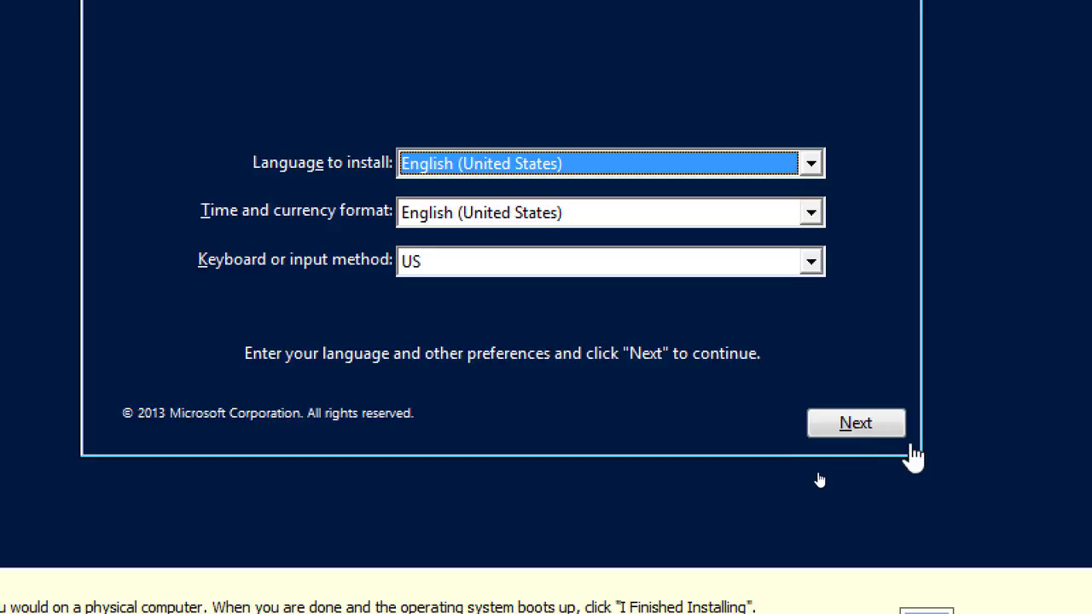
# Start Windows Server 2012 R2 setup with English (United States) defaults and select the Datacenter Evaluation (Server with a GUI) edition
pyautogui.click(856, 431)
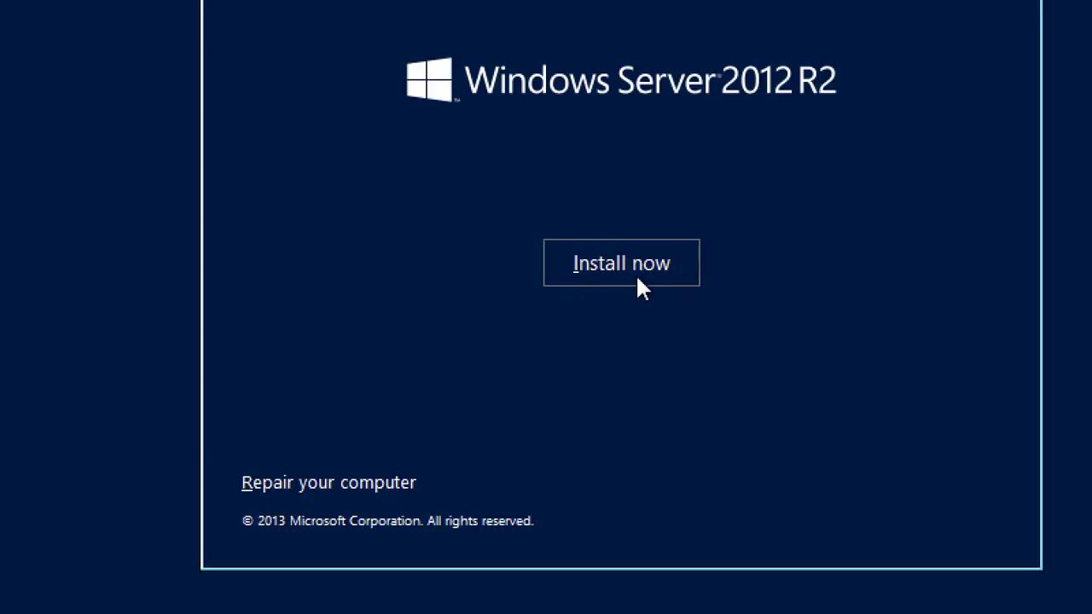
pyautogui.click(636, 277)
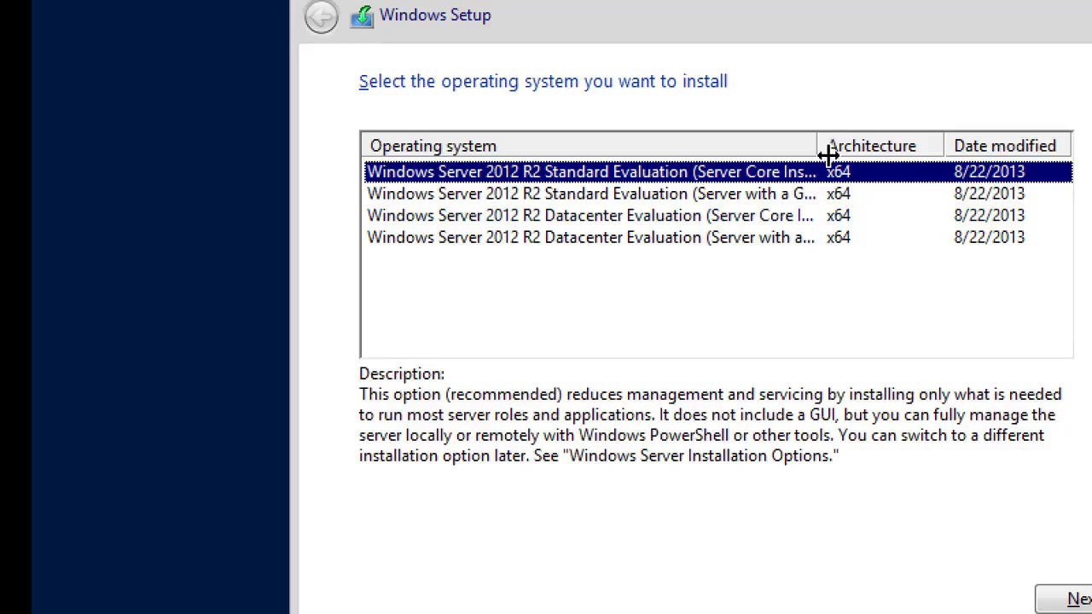
pyautogui.moveTo(817, 142); pyautogui.dragTo(918, 136)
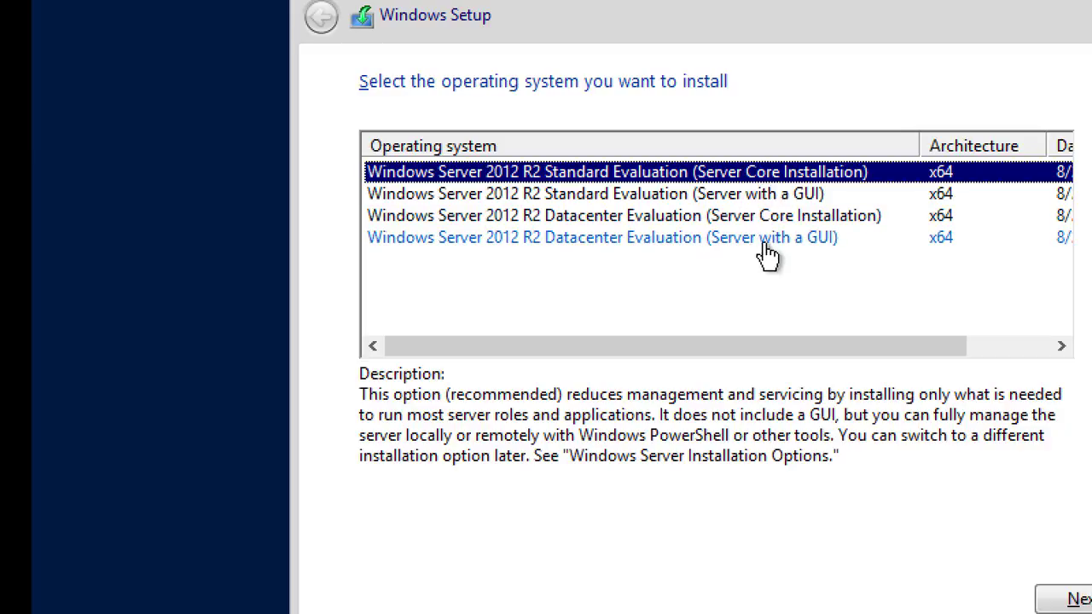
pyautogui.click(715, 253)
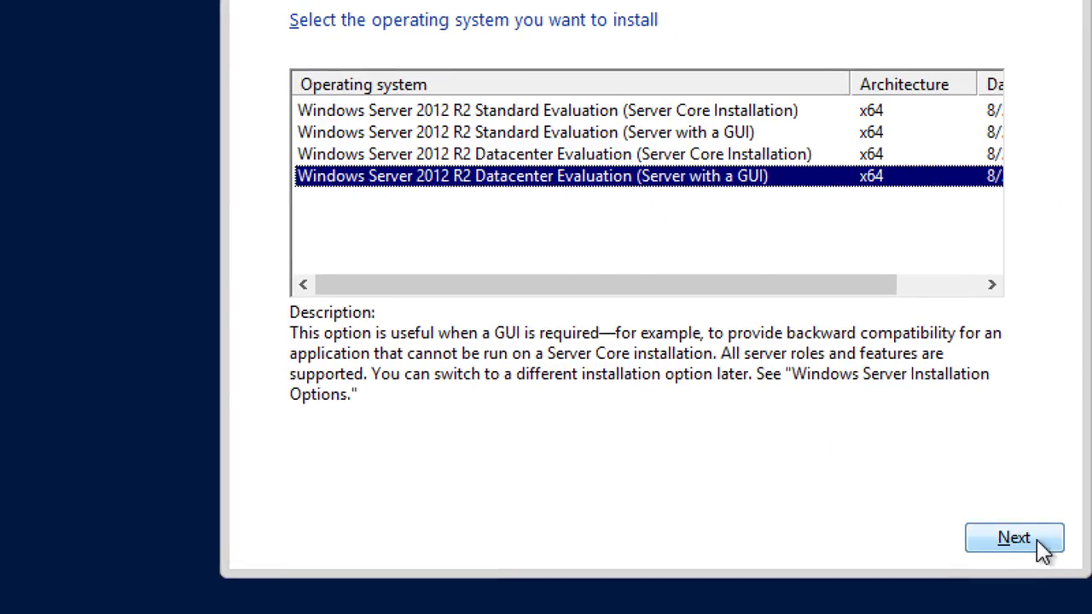
pyautogui.click(1015, 538)
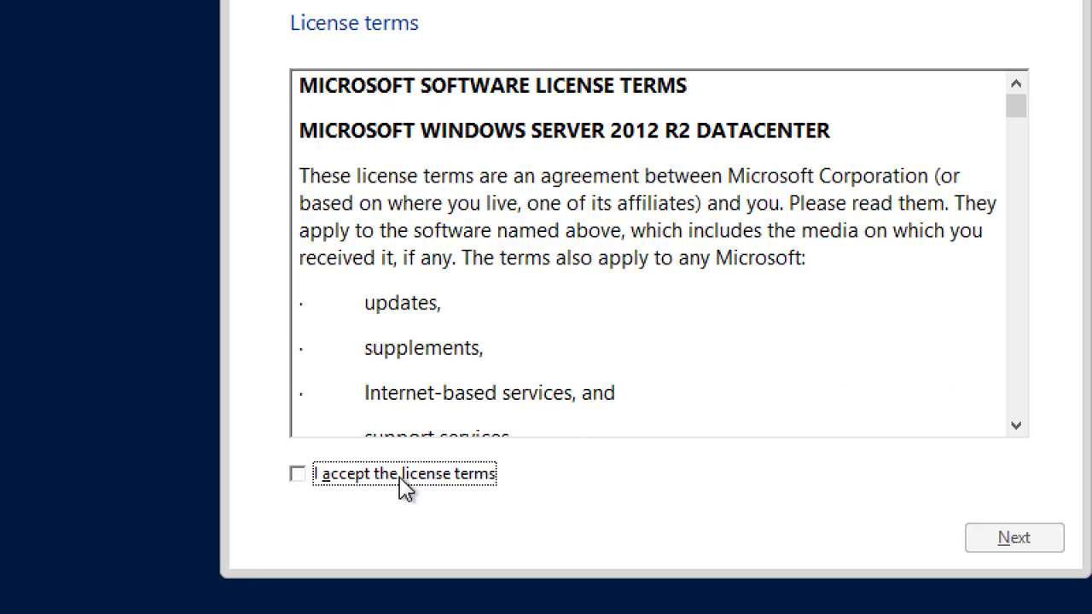
# Accept the license terms and run a Custom installation onto Drive 0's 100 GB unallocated space
pyautogui.click(407, 481)
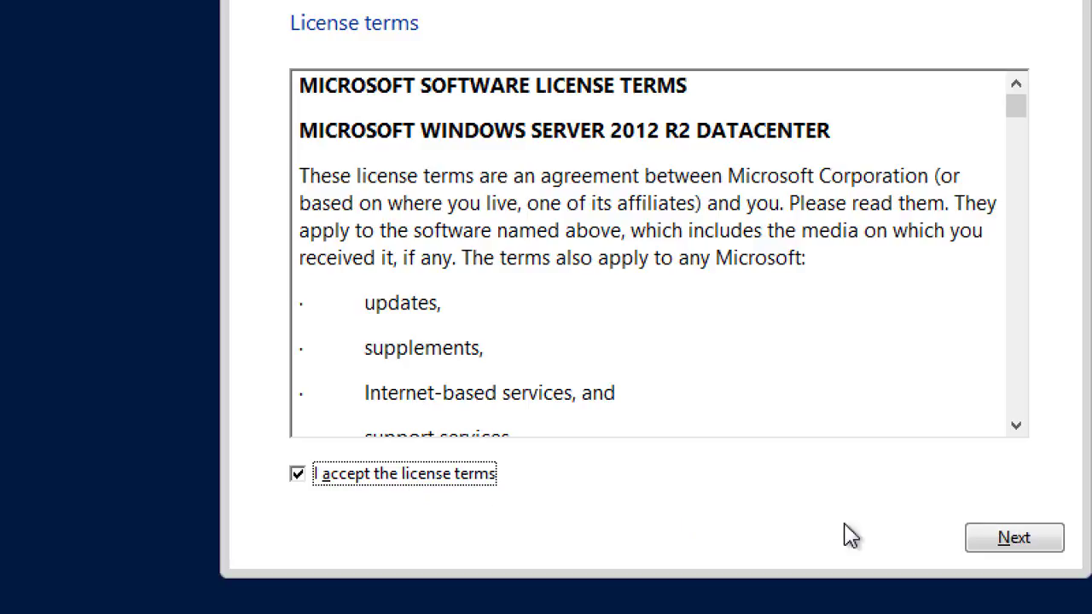
pyautogui.click(1007, 546)
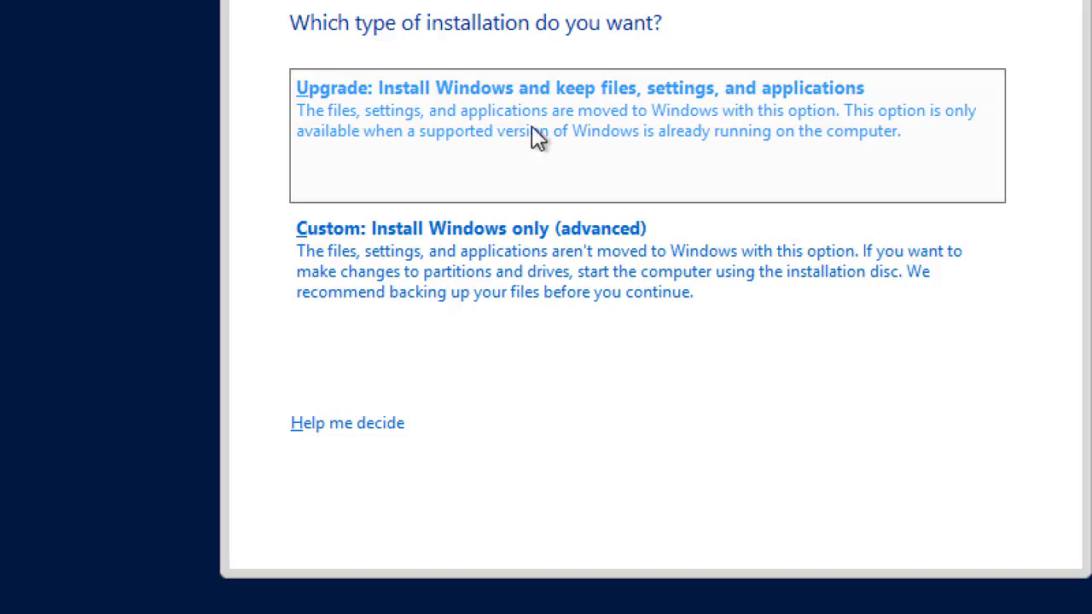
pyautogui.click(504, 273)
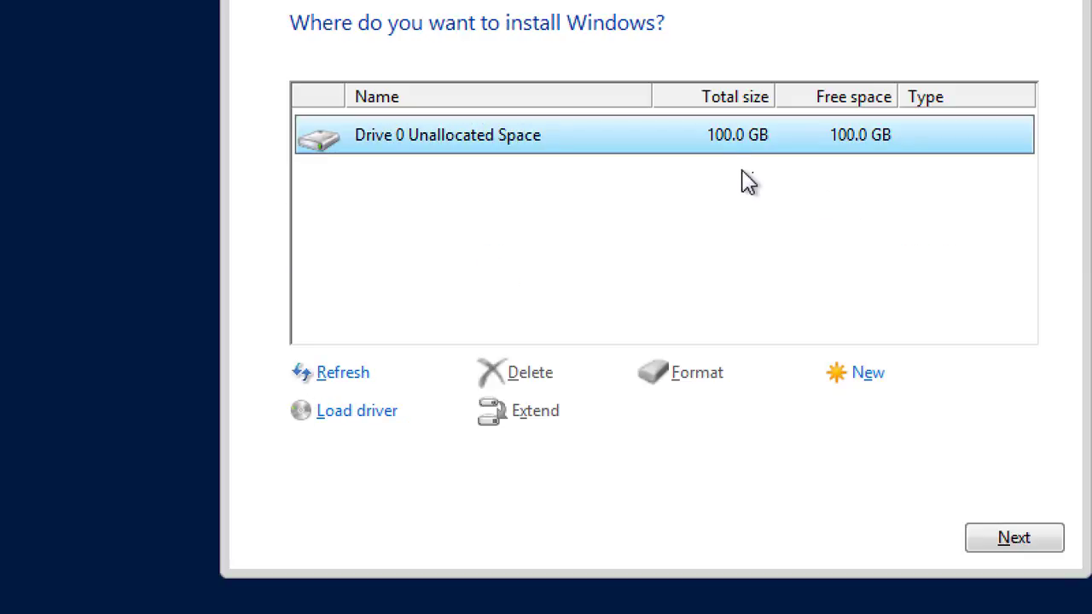
pyautogui.click(1014, 540)
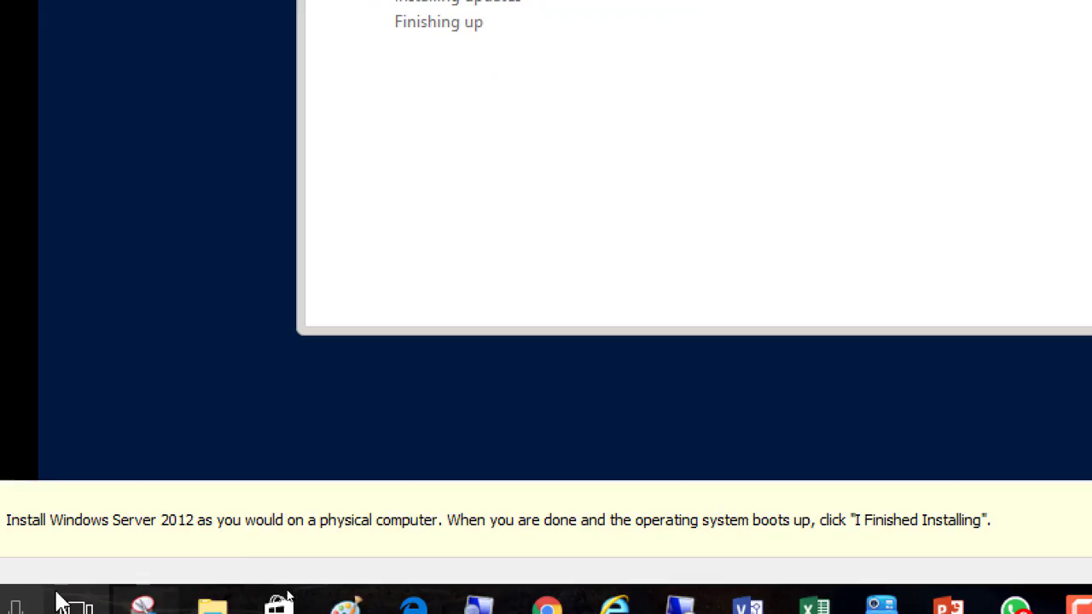
# Switch to the Paint diagram and, with the Pencil, tick the Template Machine line and draw an arrow to the SYSPREP line
pyautogui.click(479, 606)
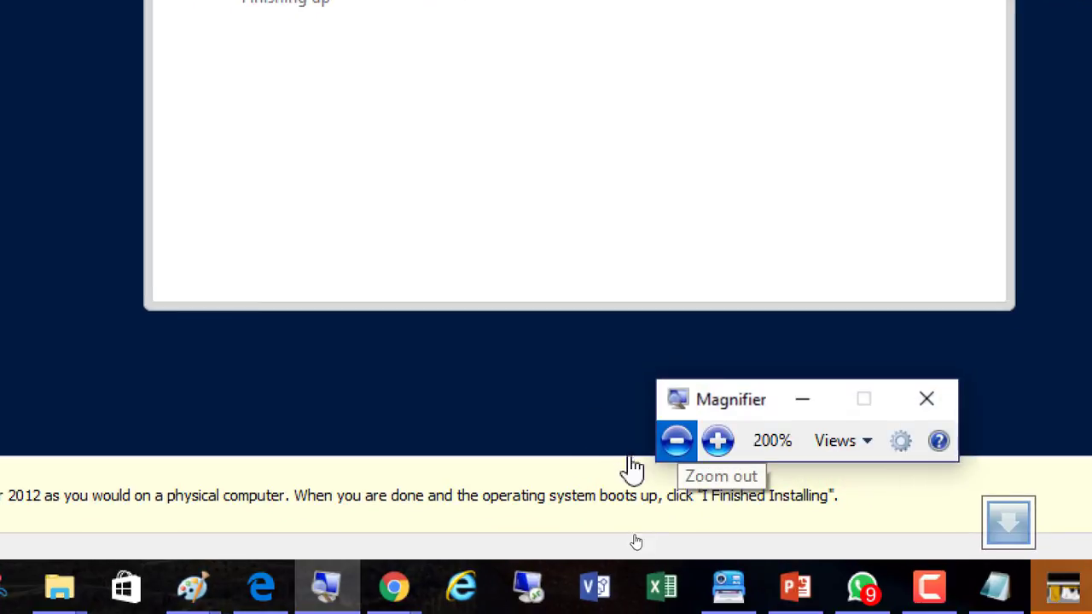
pyautogui.click(674, 442)
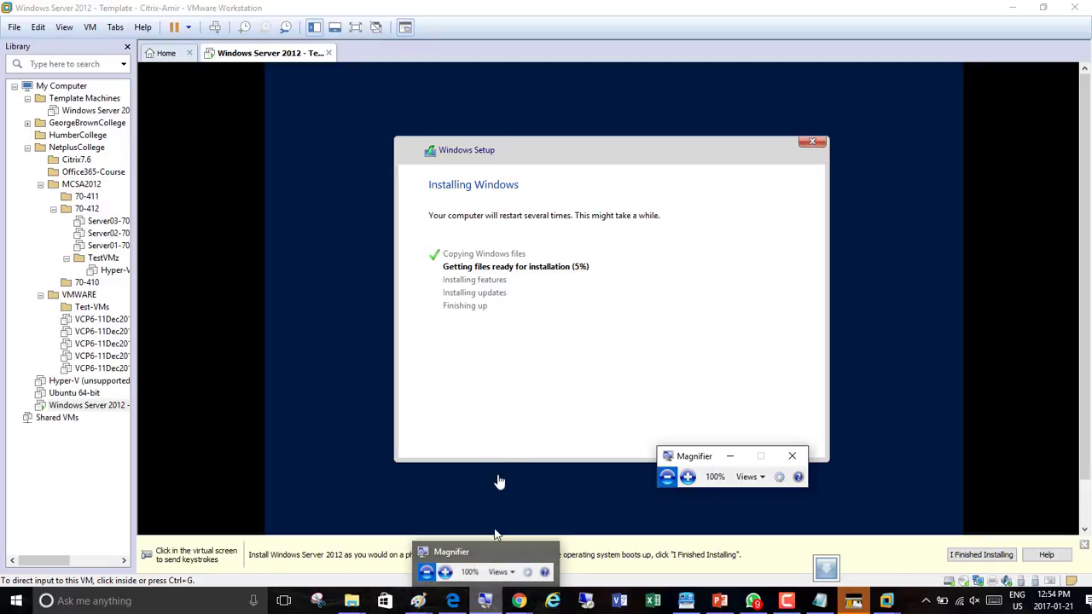
pyautogui.moveTo(419, 601)
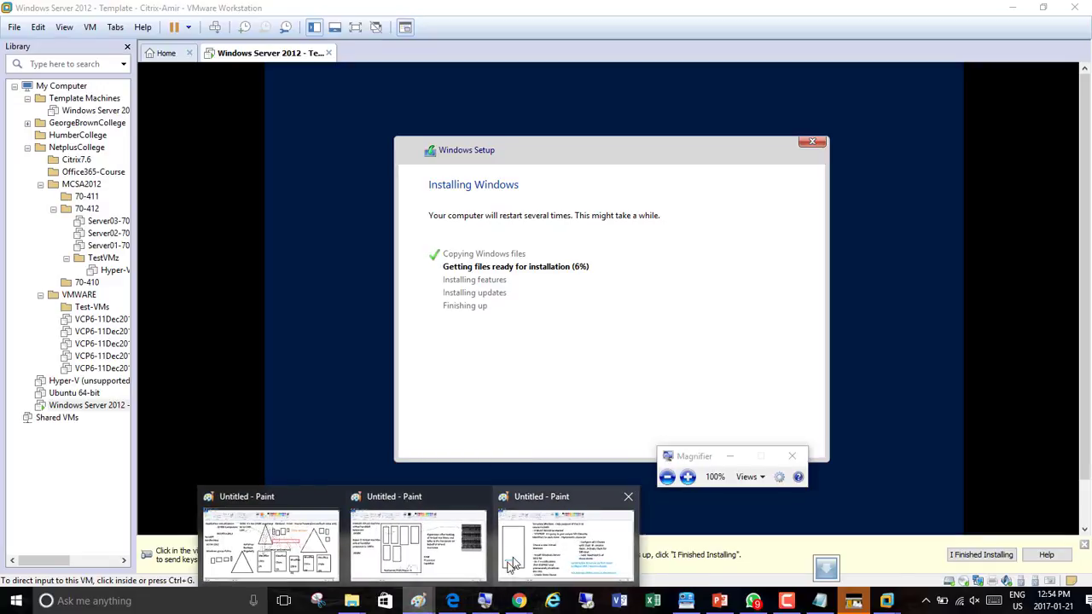
pyautogui.click(510, 564)
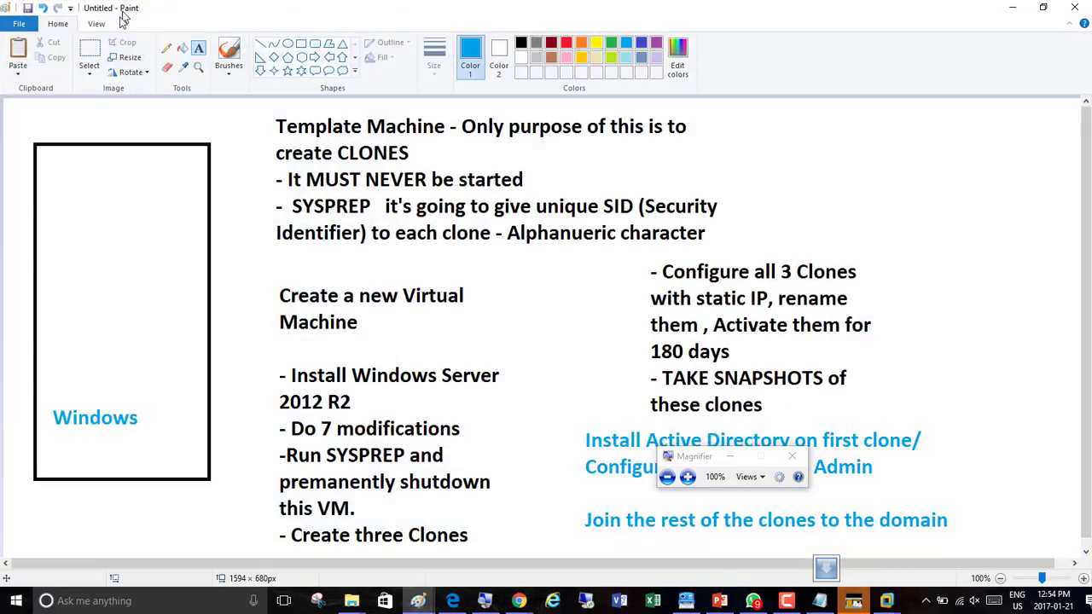
pyautogui.click(166, 48)
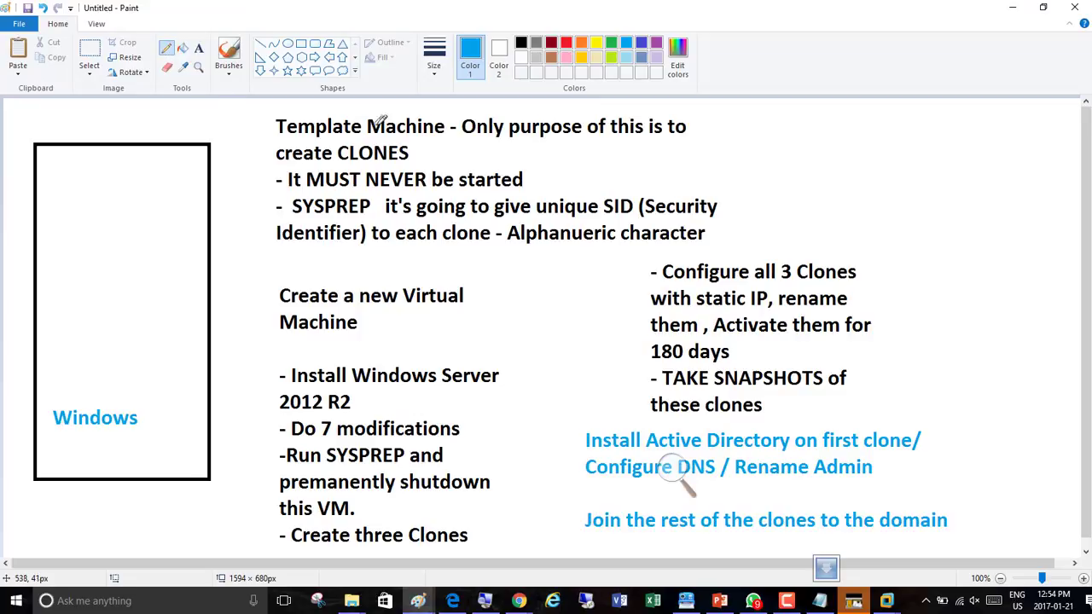
pyautogui.moveTo(257, 118); pyautogui.dragTo(277, 108)
pyautogui.moveTo(280, 206)
pyautogui.mouseDown()
pyautogui.moveTo(252, 153)
pyautogui.moveTo(267, 128)
pyautogui.moveTo(266, 153)
pyautogui.mouseUp()
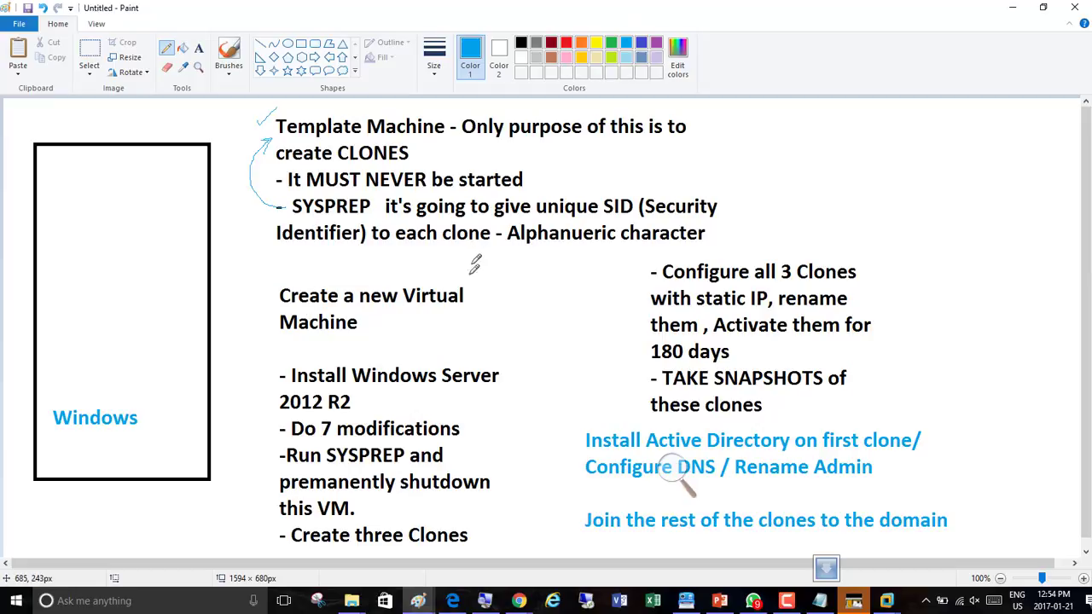
# Circle 'Do 7 modifications' and tick 'Create a new Virtual Machine' and 'Install Windows Server 2012 R2' in the diagram
pyautogui.moveTo(275, 418)
pyautogui.mouseDown()
pyautogui.moveTo(446, 418)
pyautogui.moveTo(459, 431)
pyautogui.moveTo(308, 447)
pyautogui.moveTo(280, 423)
pyautogui.mouseUp()
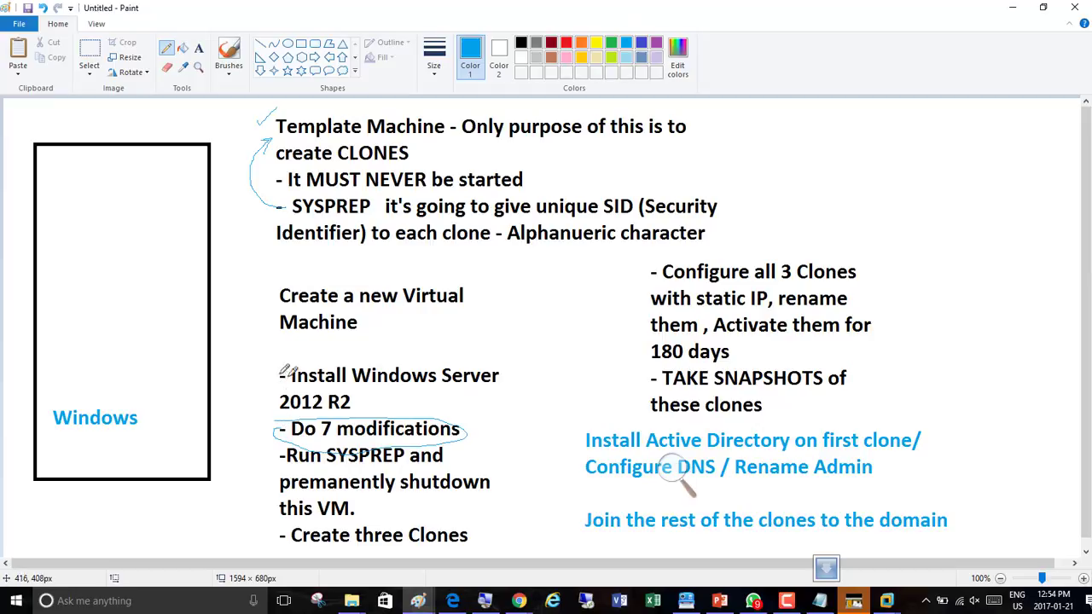
pyautogui.moveTo(271, 370); pyautogui.dragTo(301, 346)
pyautogui.moveTo(265, 295); pyautogui.dragTo(302, 254)
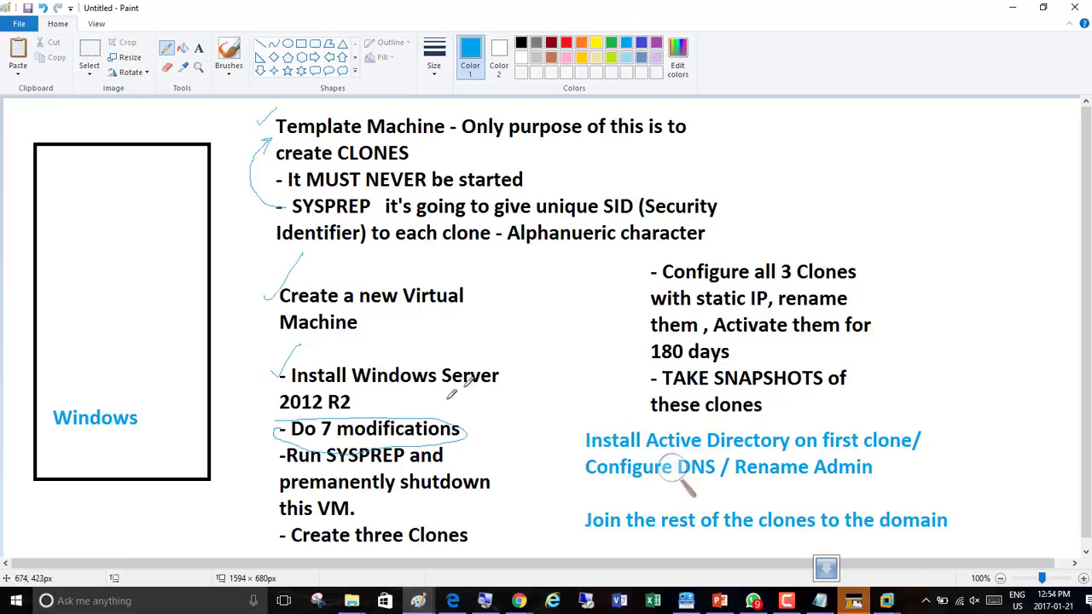
# Switch to the browser and open the IT Professional Courses site in a new tab
pyautogui.moveTo(519, 601)
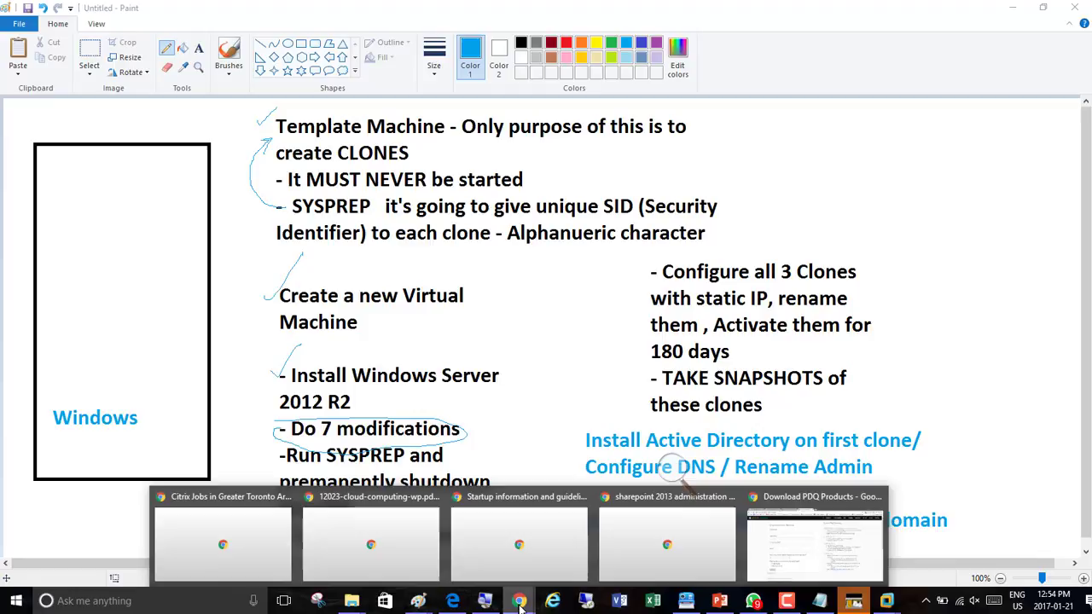
pyautogui.click(807, 529)
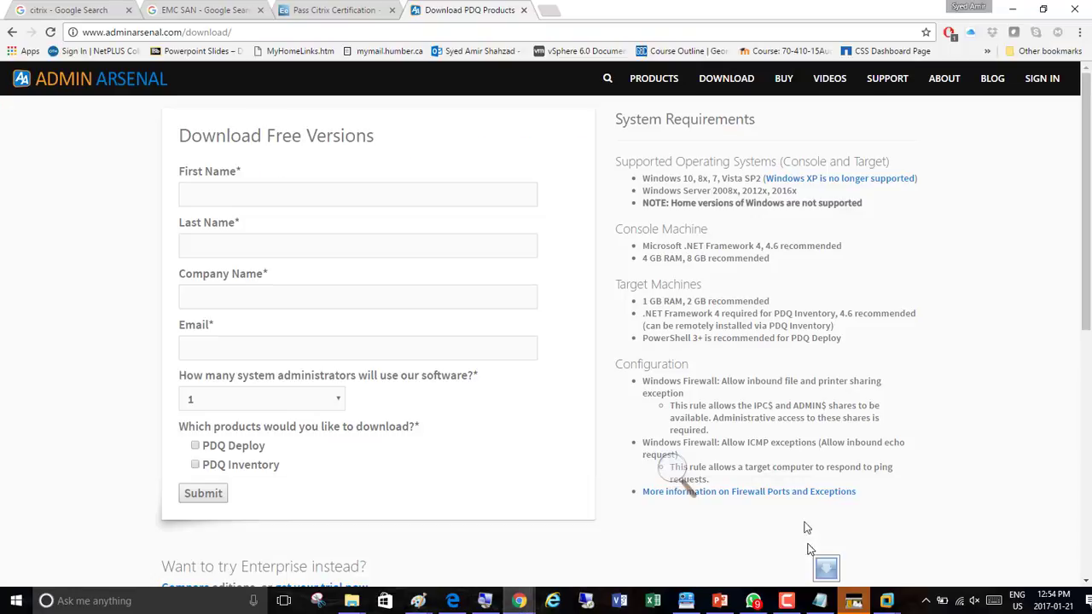
pyautogui.click(553, 15)
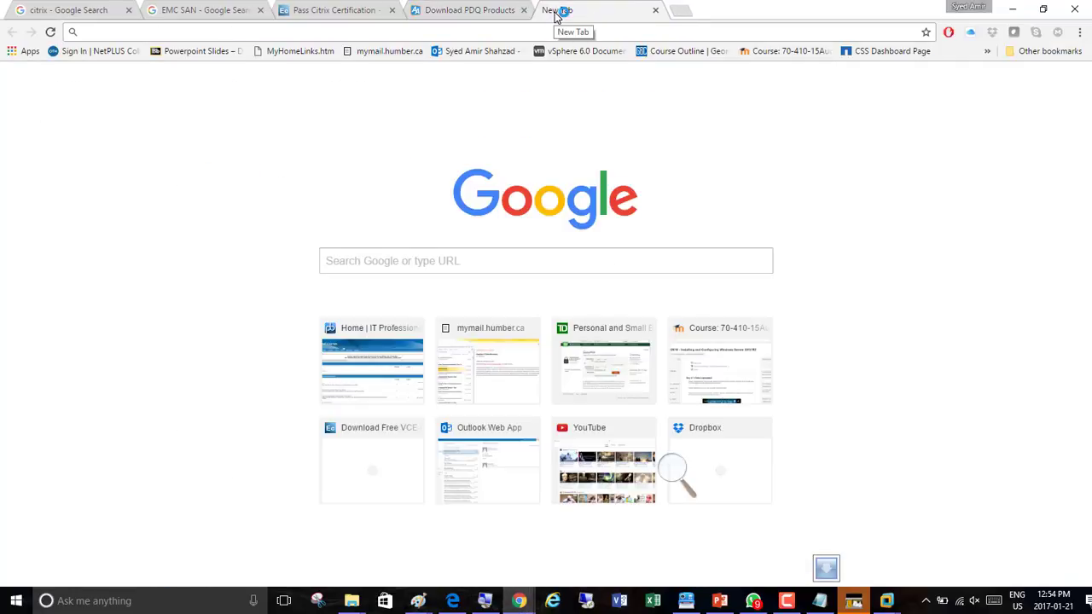
pyautogui.click(362, 365)
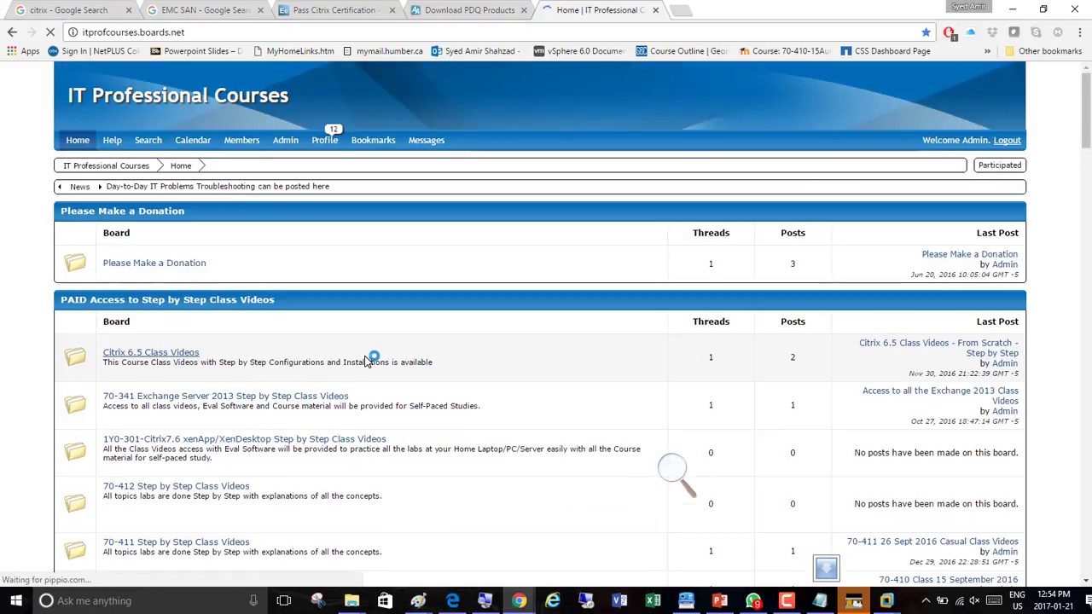
# Scroll through the itprofcourses.boards.net forum boards to examine the course and resource sections
pyautogui.click(690, 476)
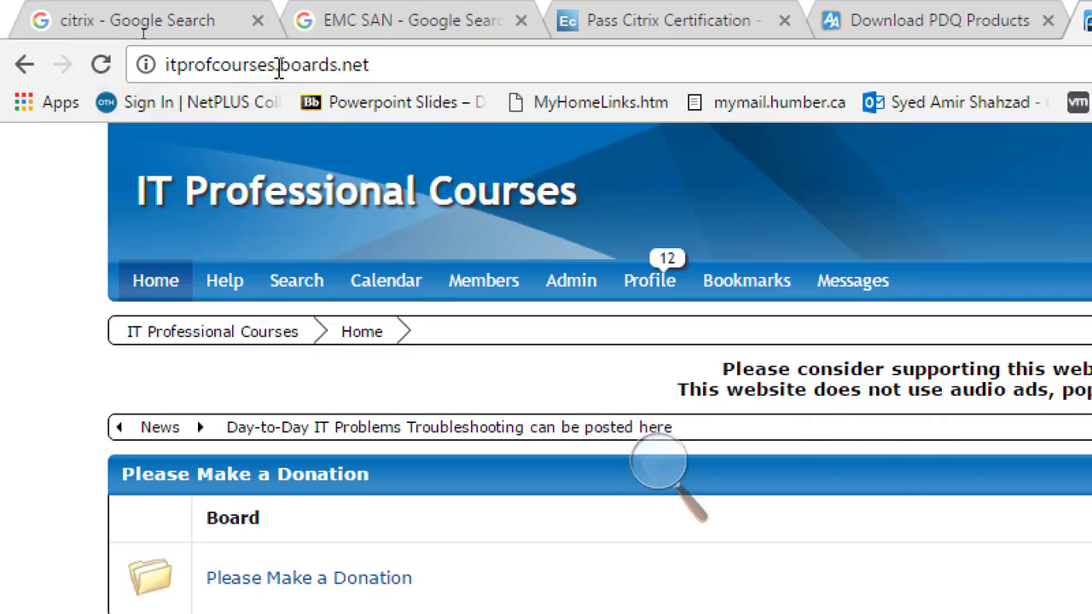
pyautogui.click(390, 59)
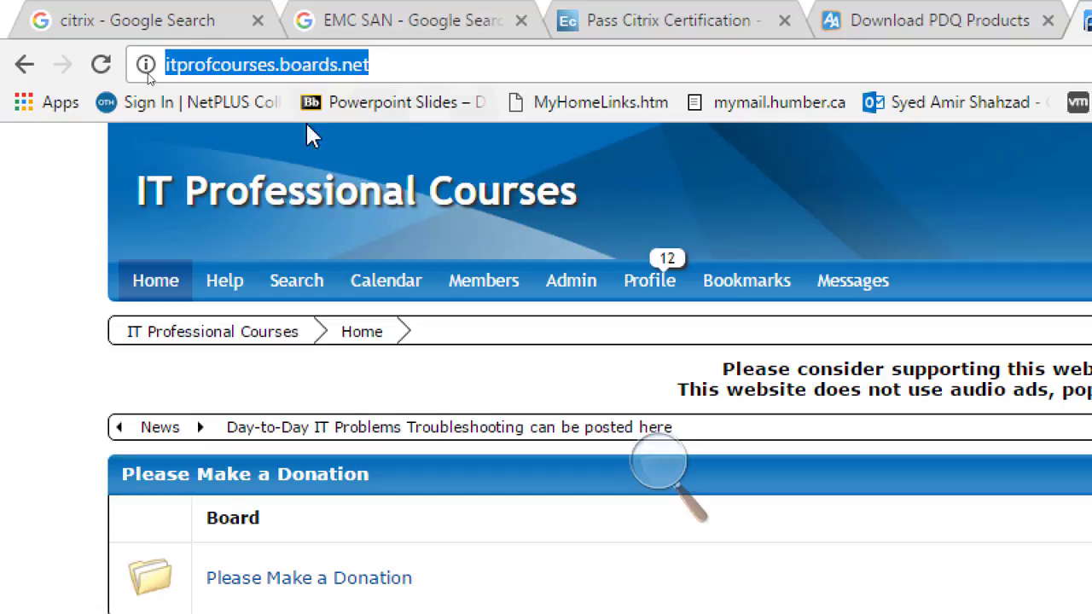
pyautogui.scroll(-10, 324, 282)
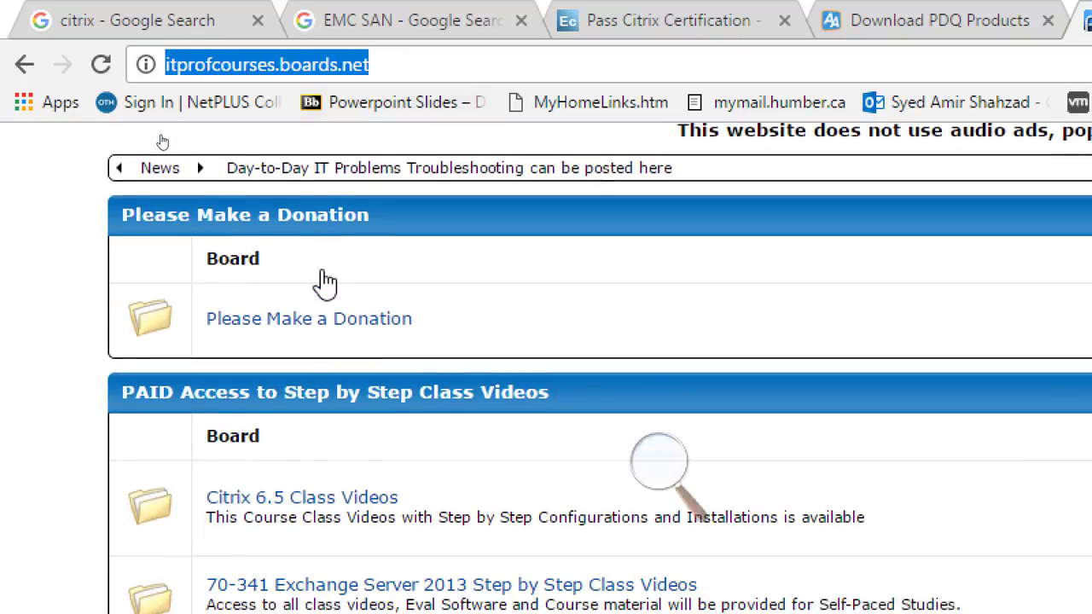
pyautogui.scroll(-9, 324, 281)
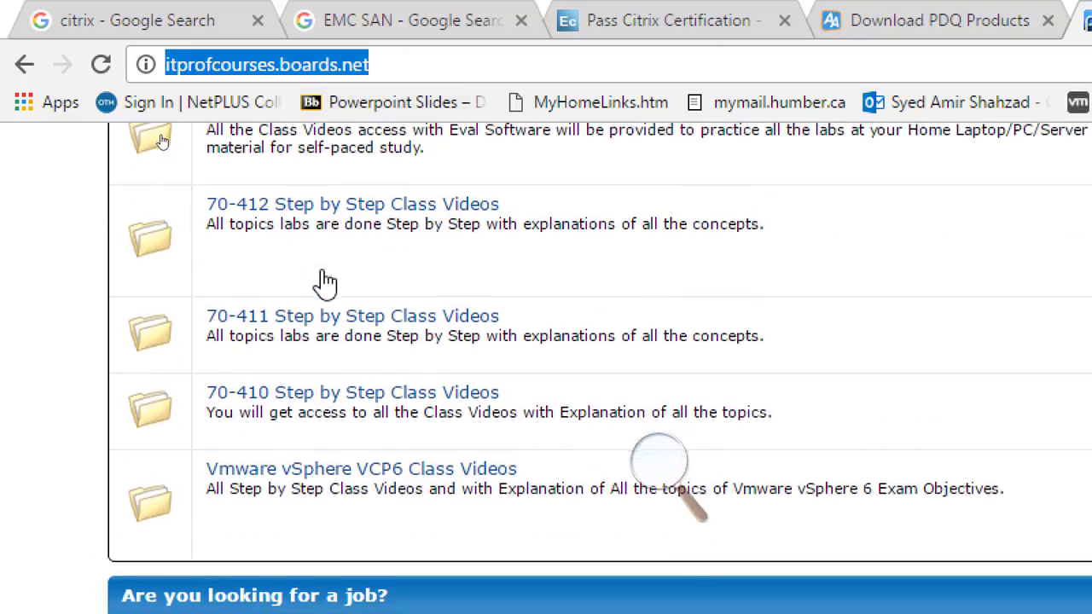
pyautogui.scroll(-10, 324, 282)
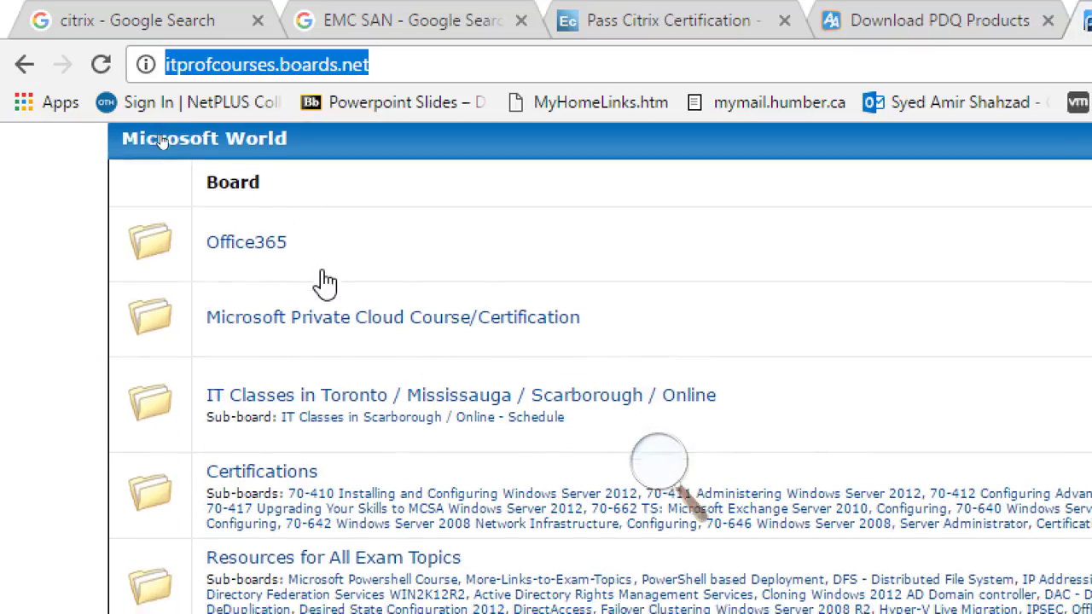
pyautogui.scroll(-10, 324, 281)
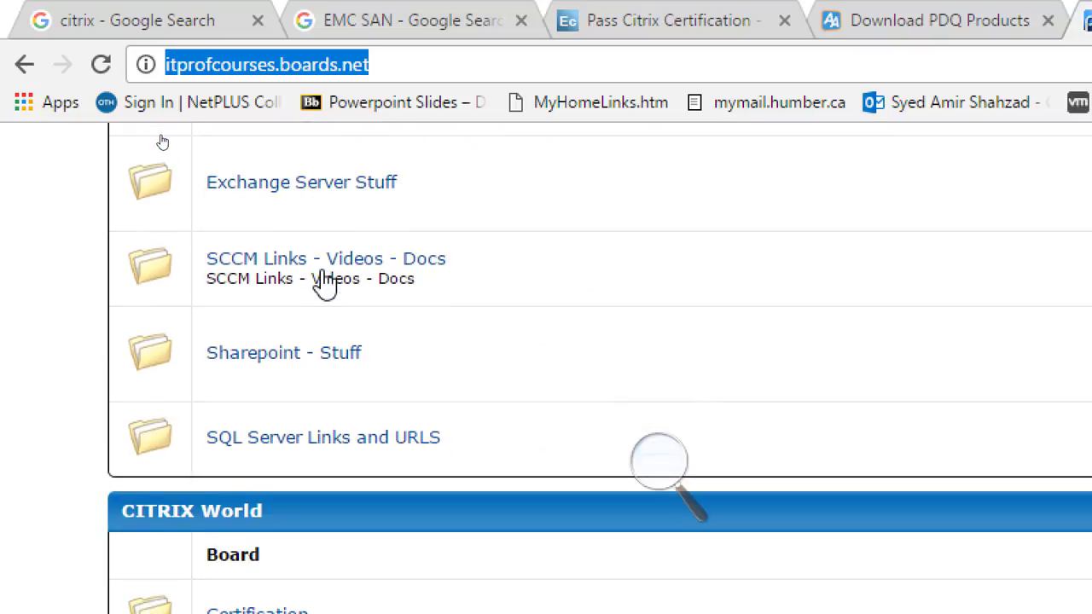
pyautogui.scroll(-10, 324, 281)
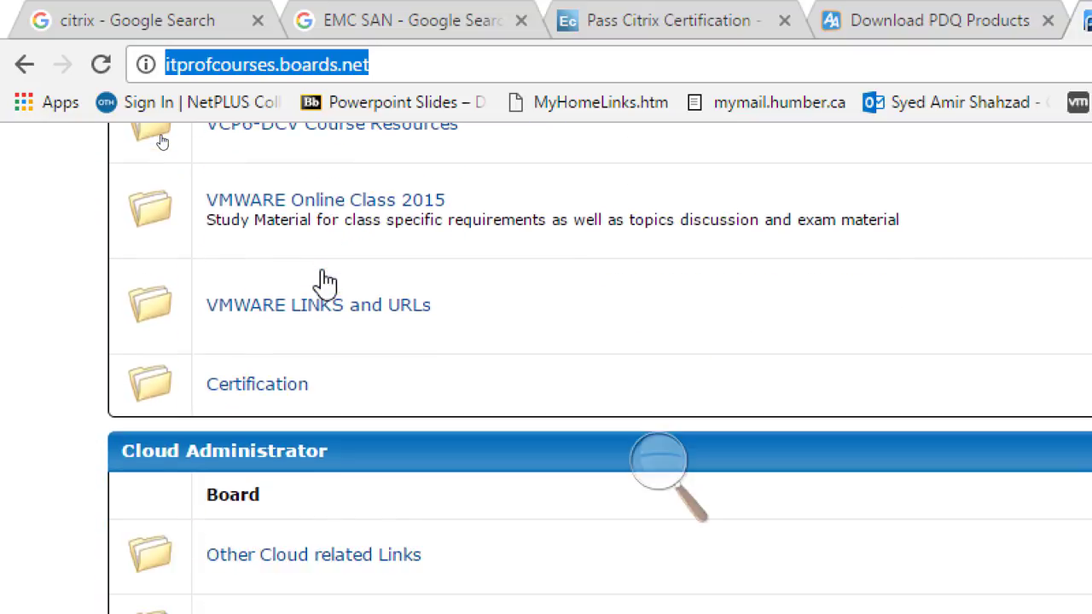
pyautogui.scroll(-5, 324, 281)
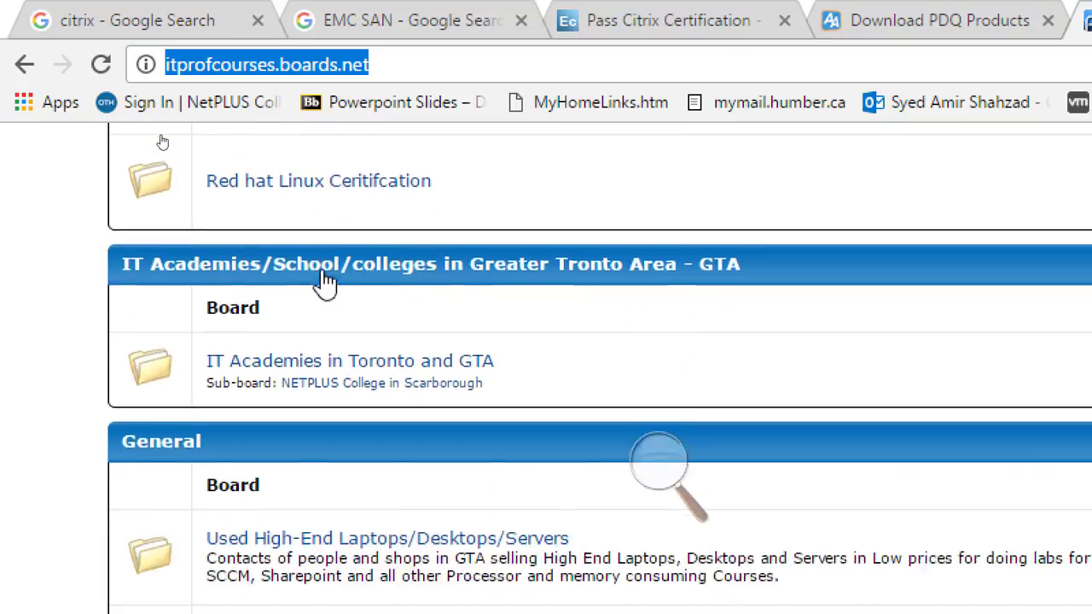
pyautogui.scroll(3, 324, 281)
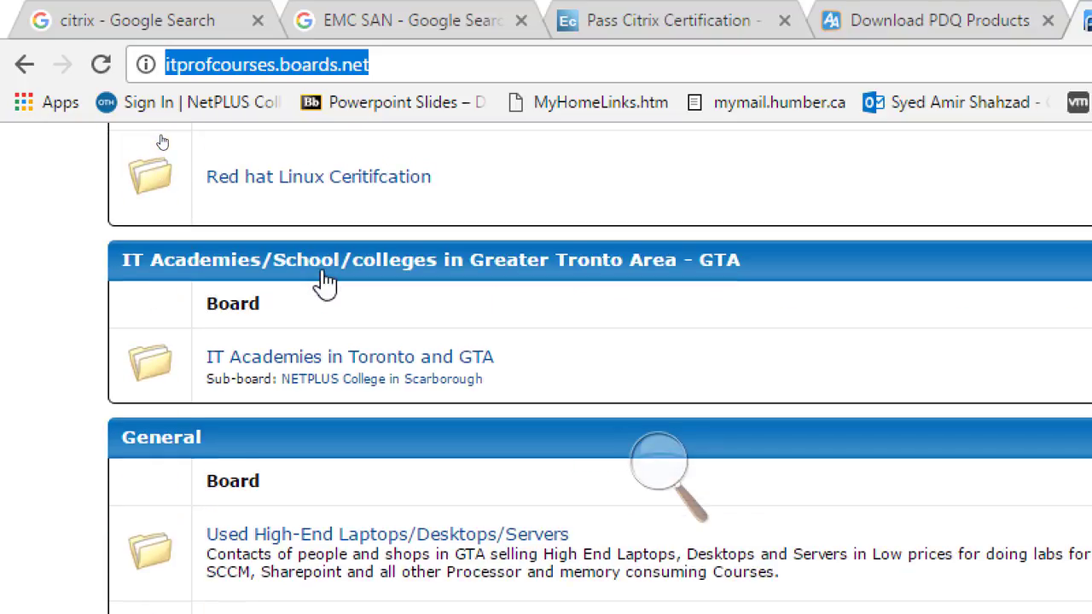
pyautogui.scroll(3, 325, 285)
pyautogui.scroll(-5, 324, 285)
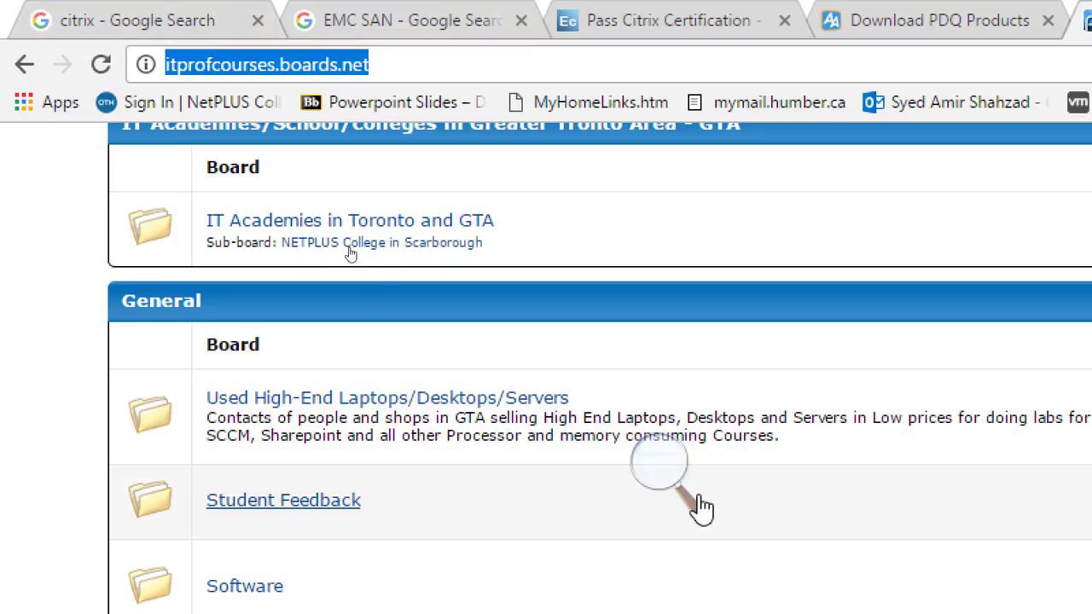
pyautogui.click(670, 487)
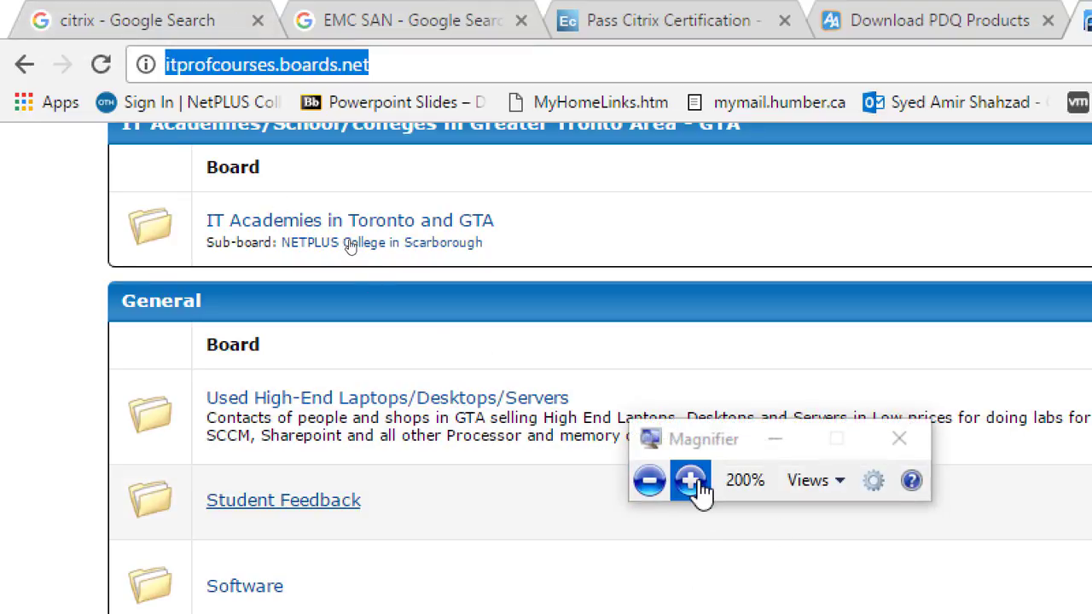
pyautogui.click(691, 481)
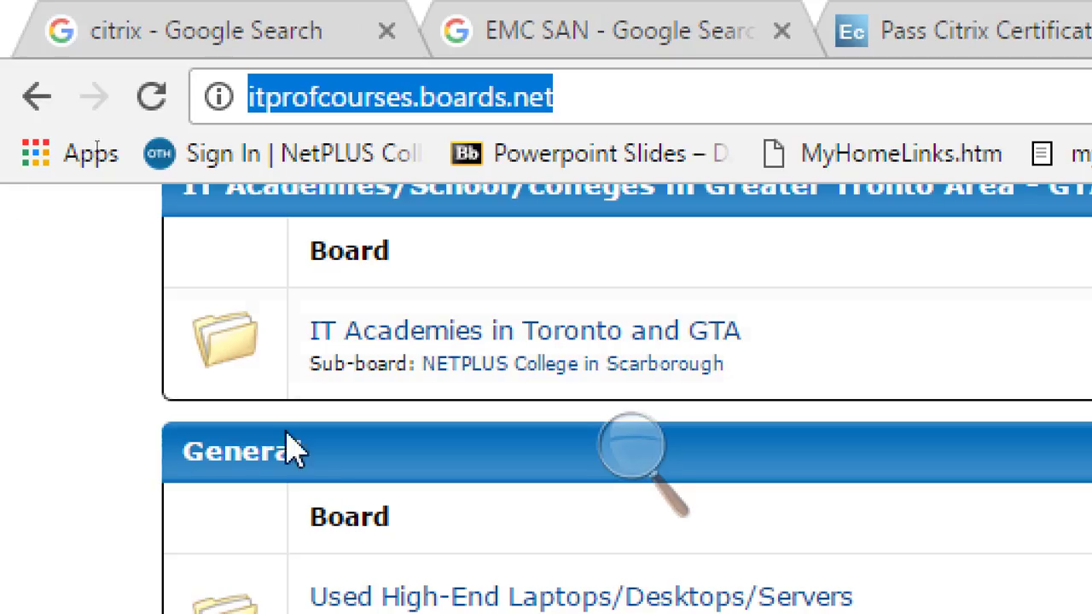
# Open the 'How to Prepare Your Lab' board and then the 'STEPS to create first TEMPLATE machine -Software to Download' thread
pyautogui.scroll(-10, 229, 477)
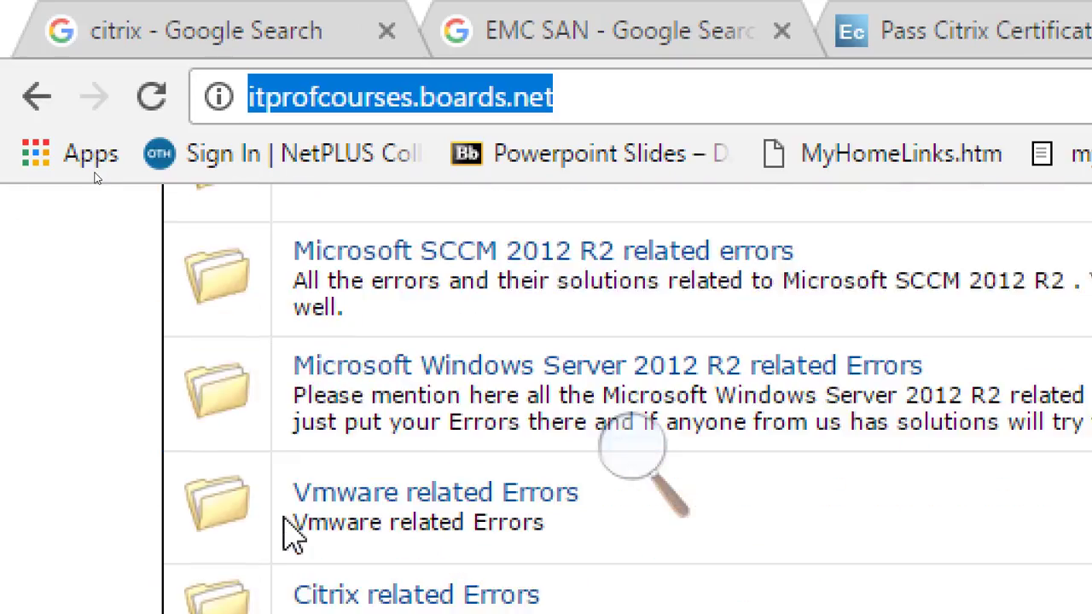
pyautogui.scroll(-10, 292, 533)
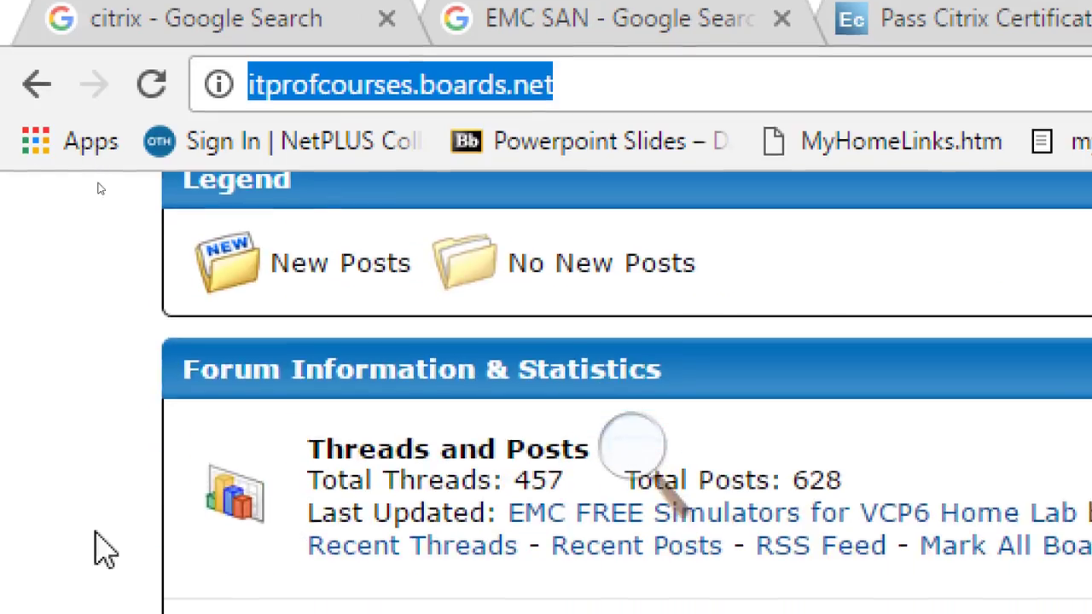
pyautogui.click(619, 461)
pyautogui.click(612, 482)
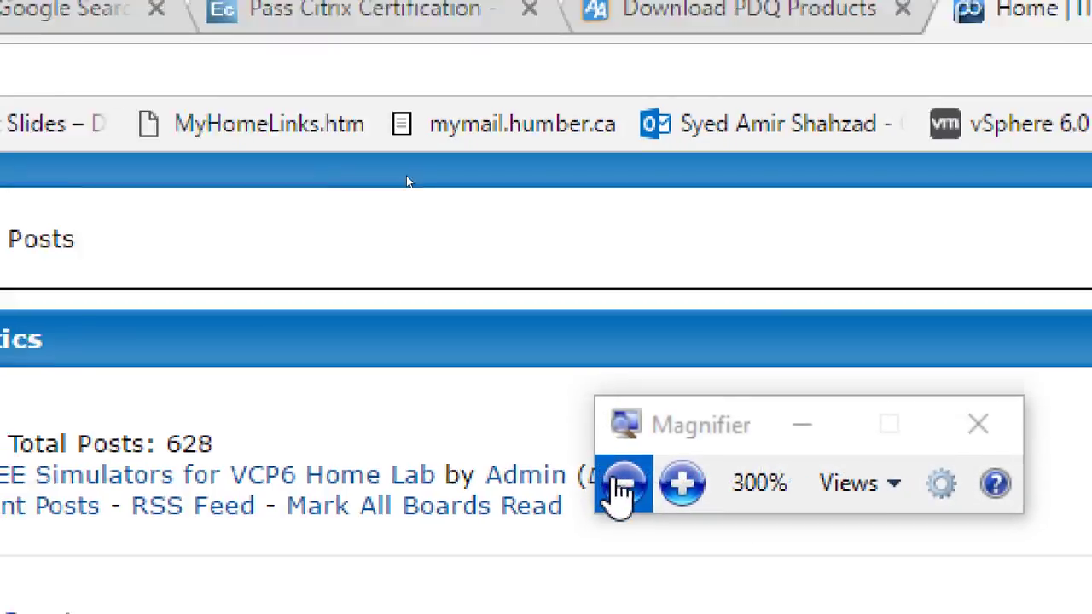
pyautogui.scroll(5, 140, 350)
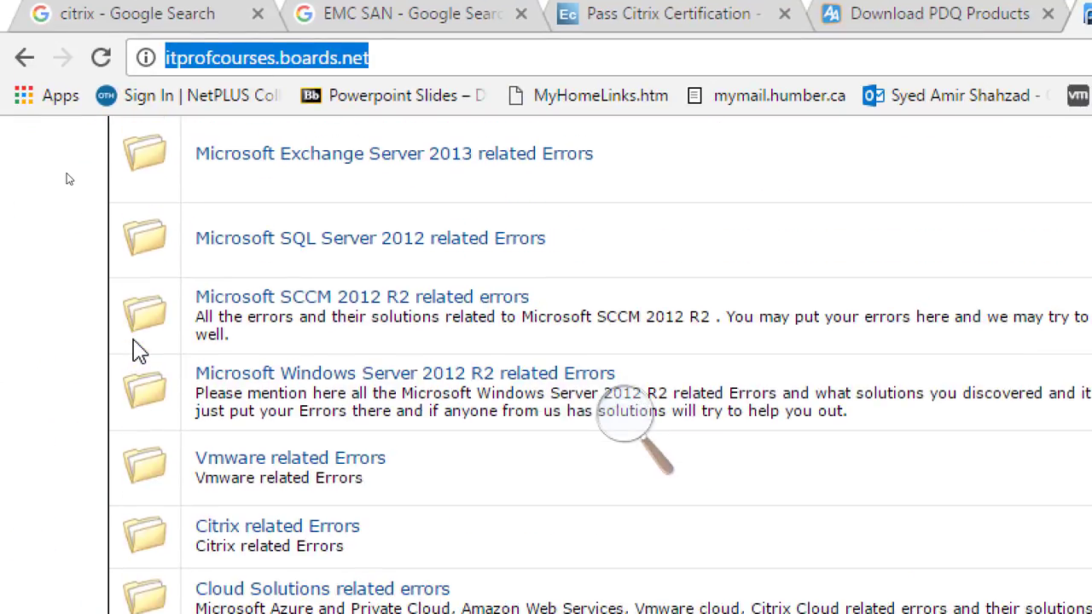
pyautogui.scroll(-3, 134, 353)
pyautogui.scroll(8, 139, 353)
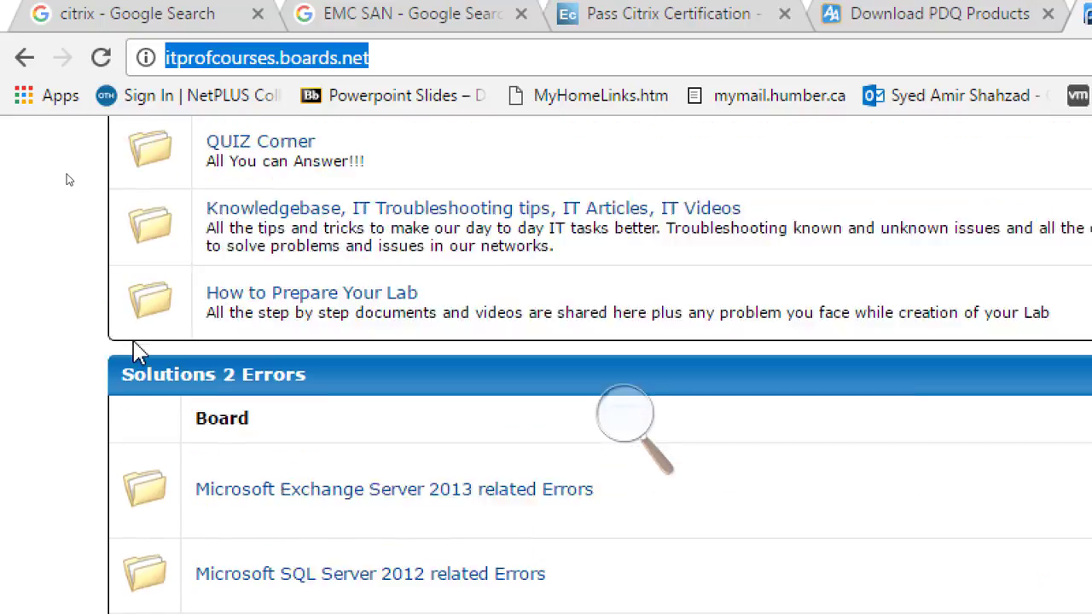
pyautogui.scroll(3, 275, 186)
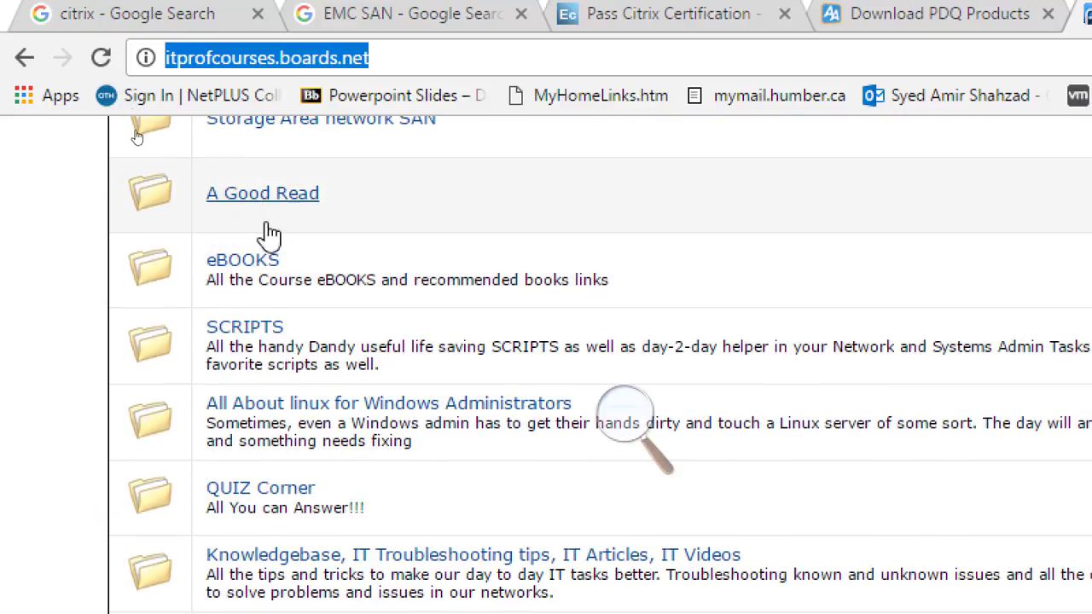
pyautogui.scroll(-3, 279, 298)
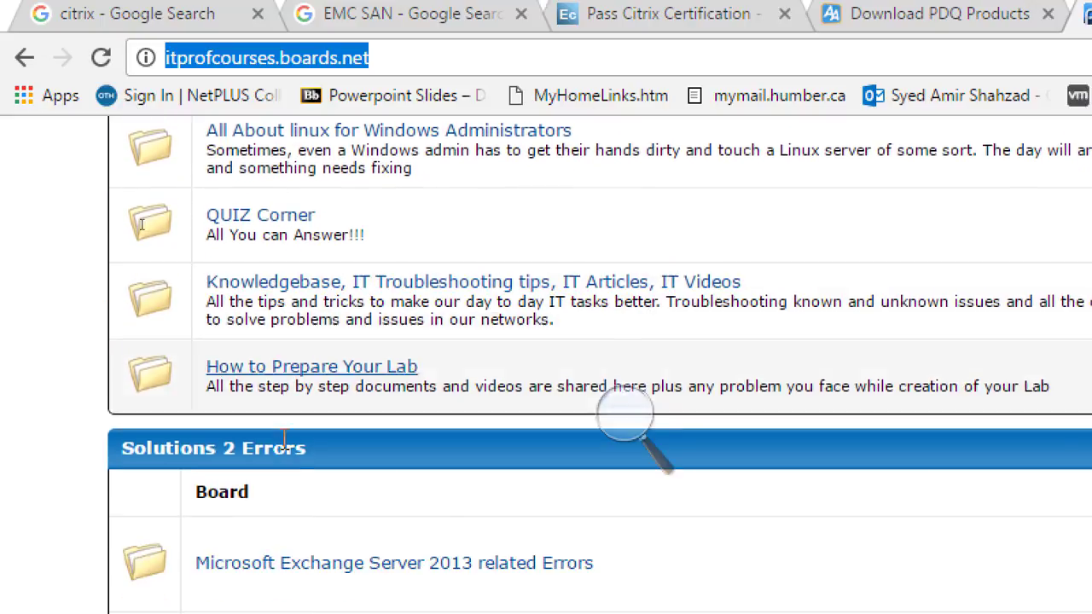
pyautogui.click(358, 376)
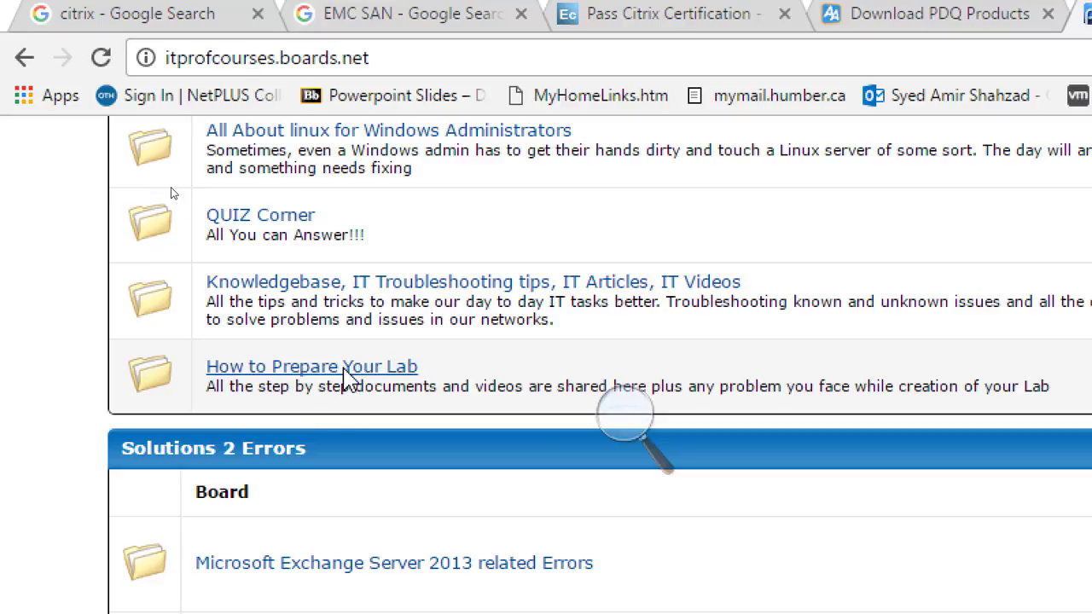
pyautogui.scroll(-5, 345, 367)
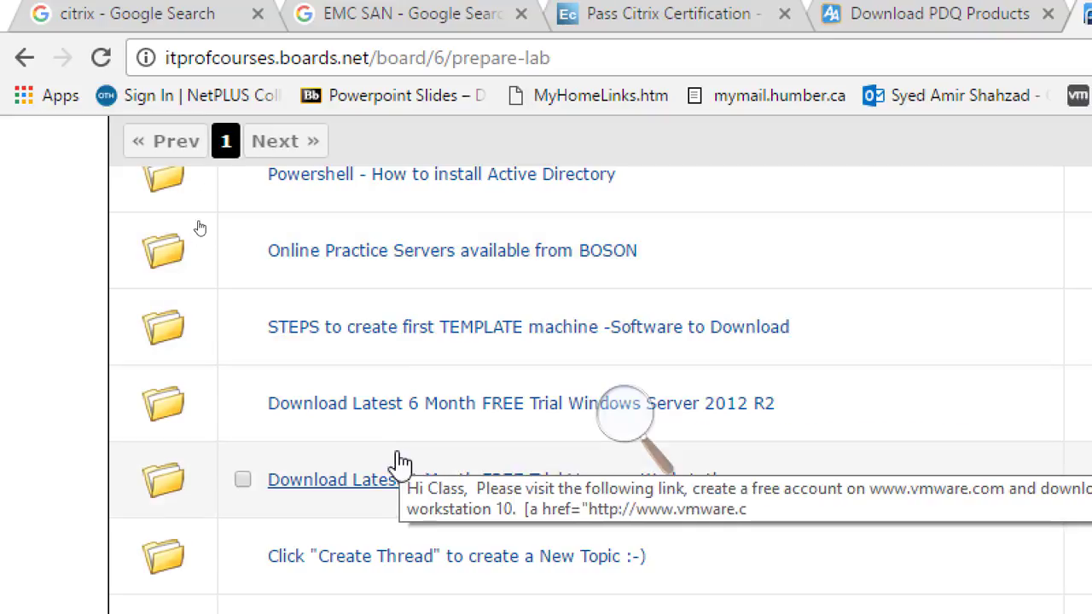
pyautogui.click(451, 332)
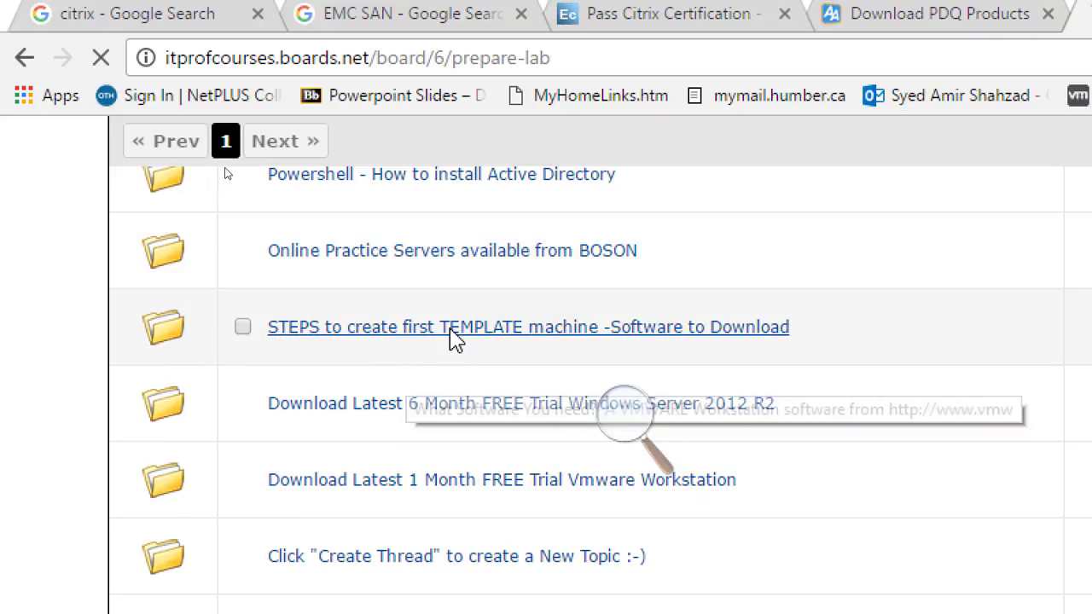
# Scroll through the thread and highlight the 'What Changes we will Make to Our Private Lab?' list of template modifications
pyautogui.scroll(-5, 457, 371)
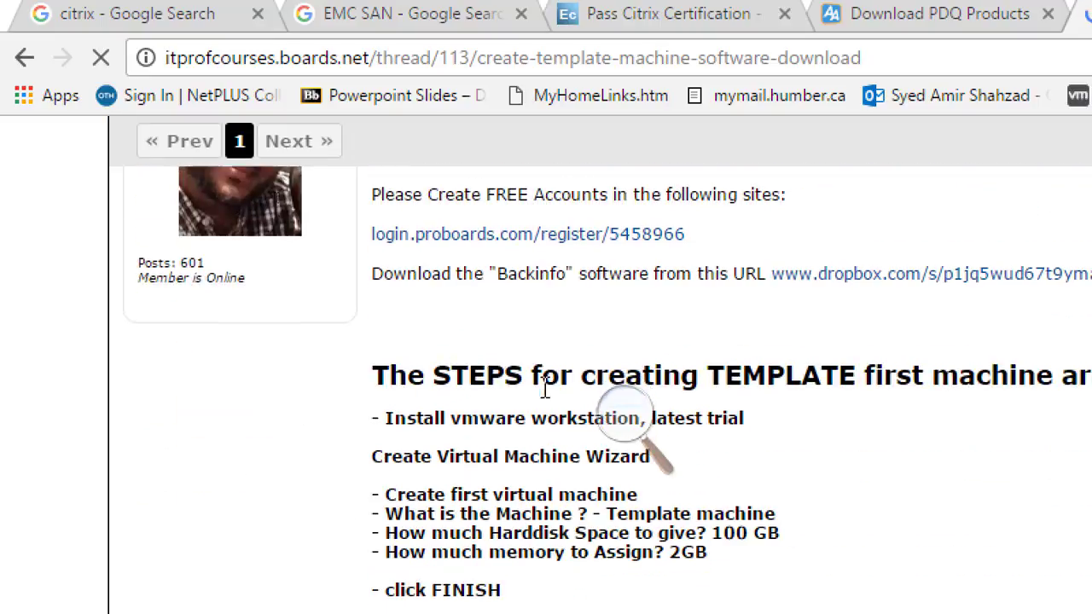
pyautogui.scroll(2, 947, 362)
pyautogui.scroll(-1, 994, 413)
pyautogui.scroll(-8, 981, 408)
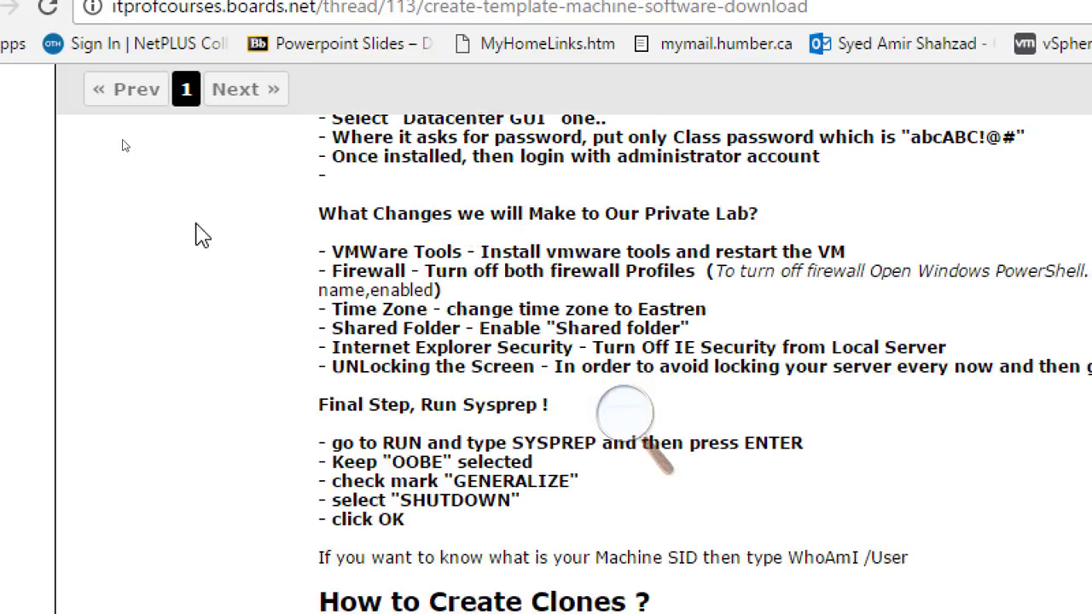
pyautogui.moveTo(320, 251); pyautogui.dragTo(995, 372)
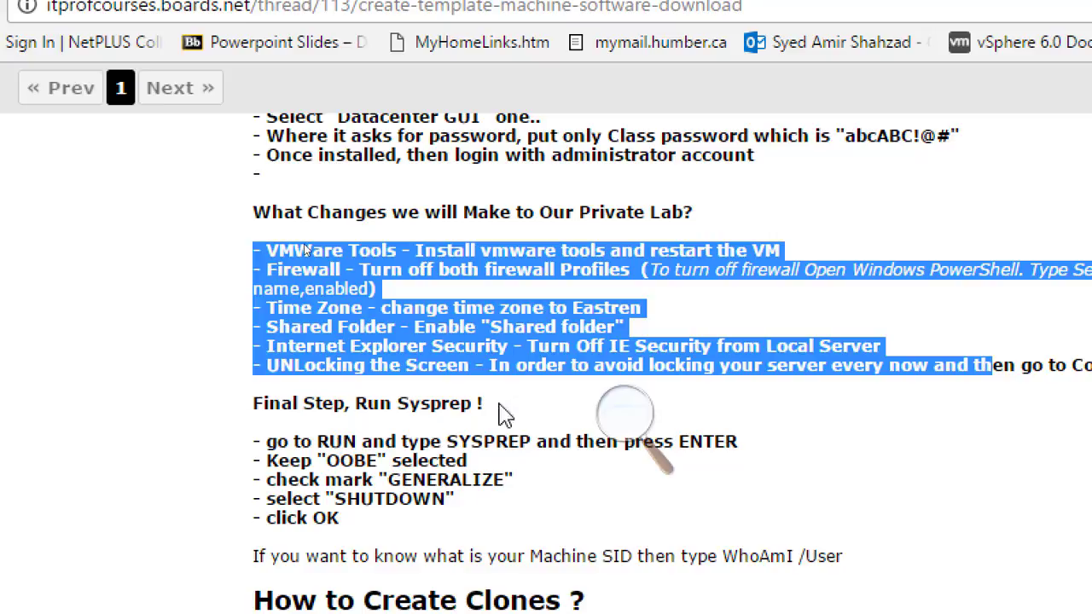
pyautogui.click(630, 427)
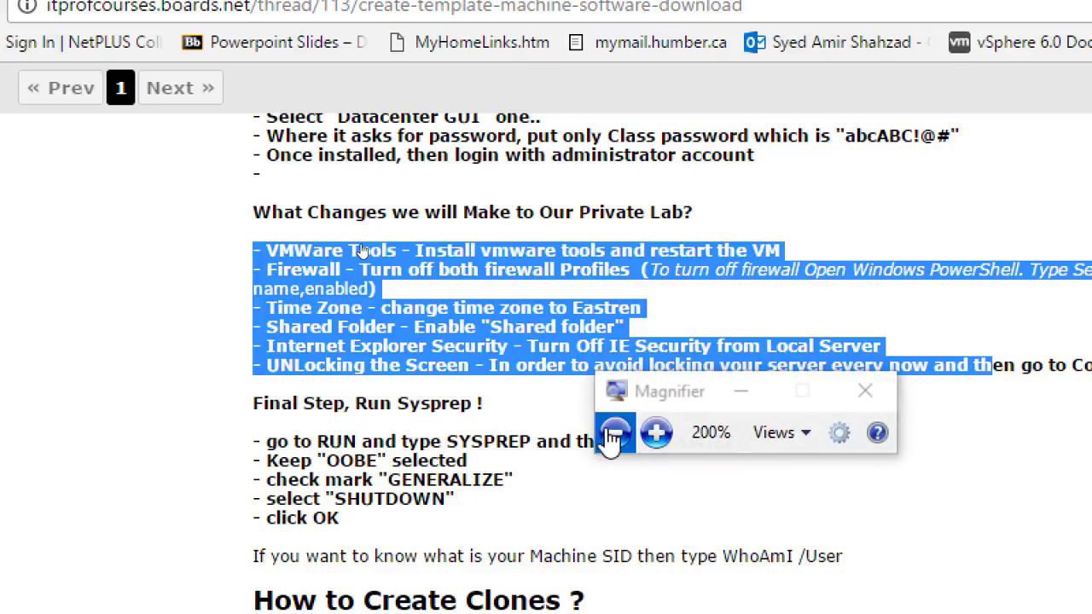
pyautogui.click(618, 431)
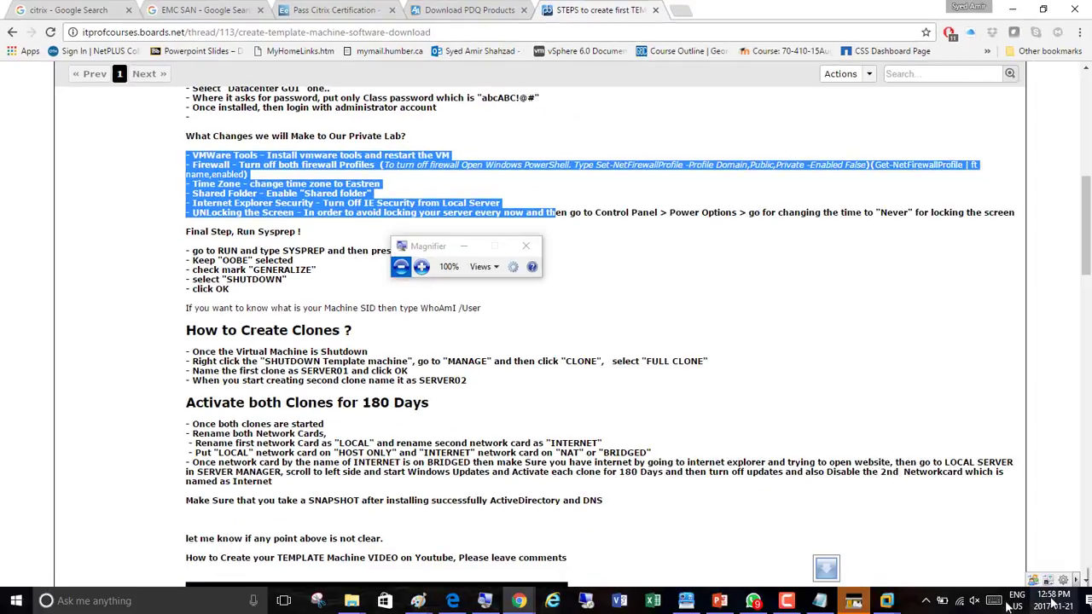
# Switch to VMware Workstation, where the Windows Server Settings page asks for the administrator password
pyautogui.click(887, 601)
pyautogui.click(941, 567)
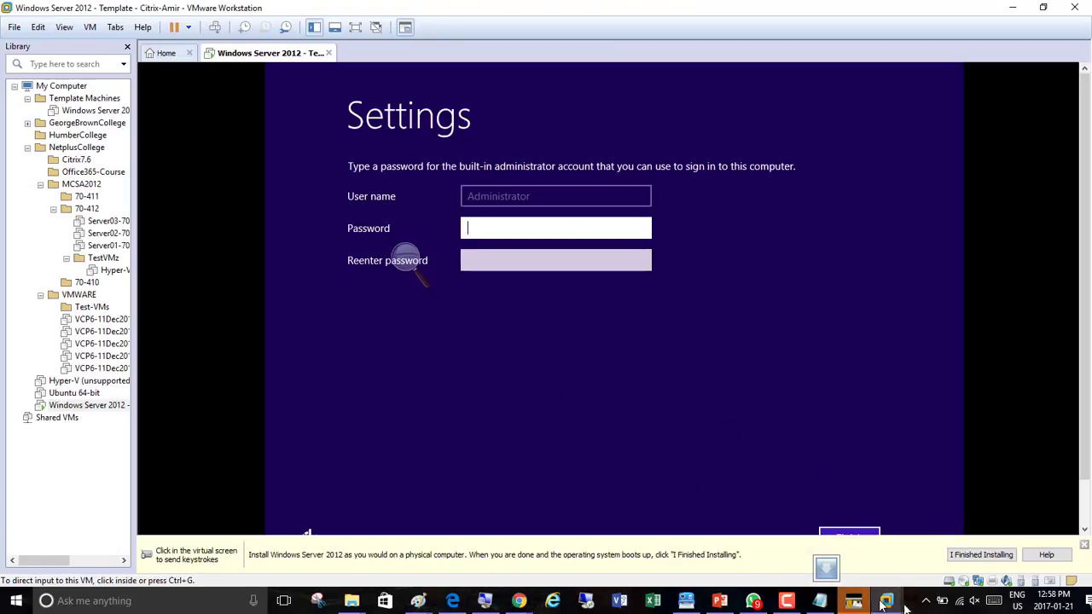
pyautogui.click(788, 603)
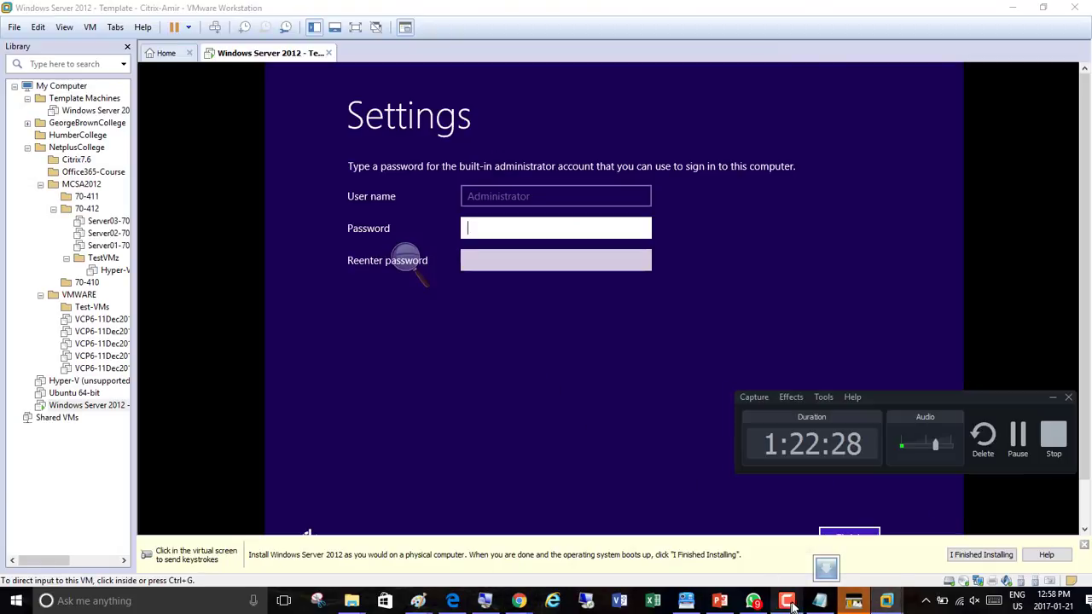
pyautogui.click(1018, 435)
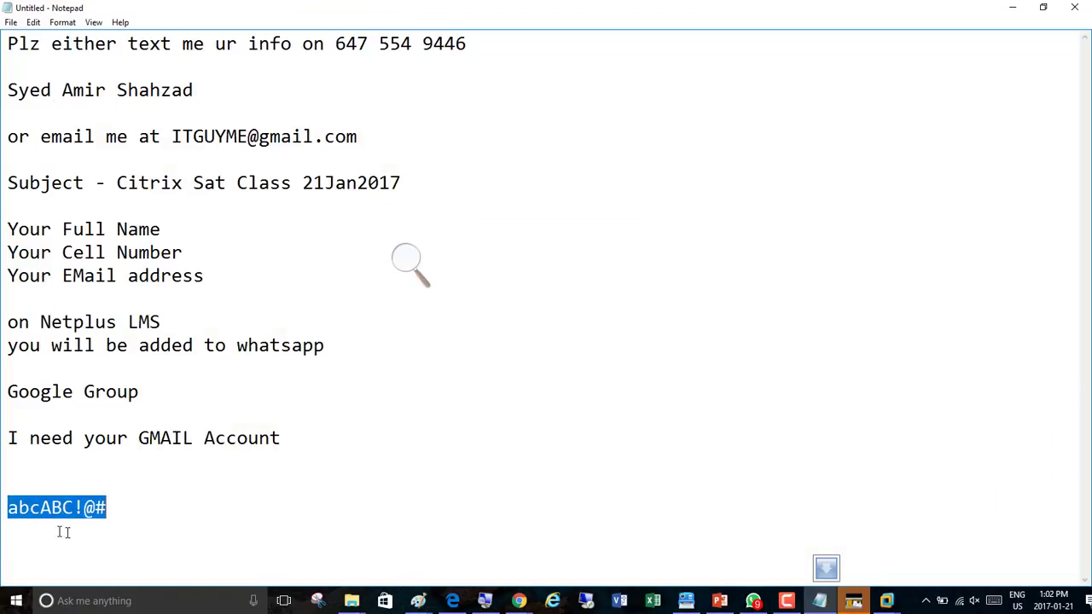
pyautogui.click(1013, 14)
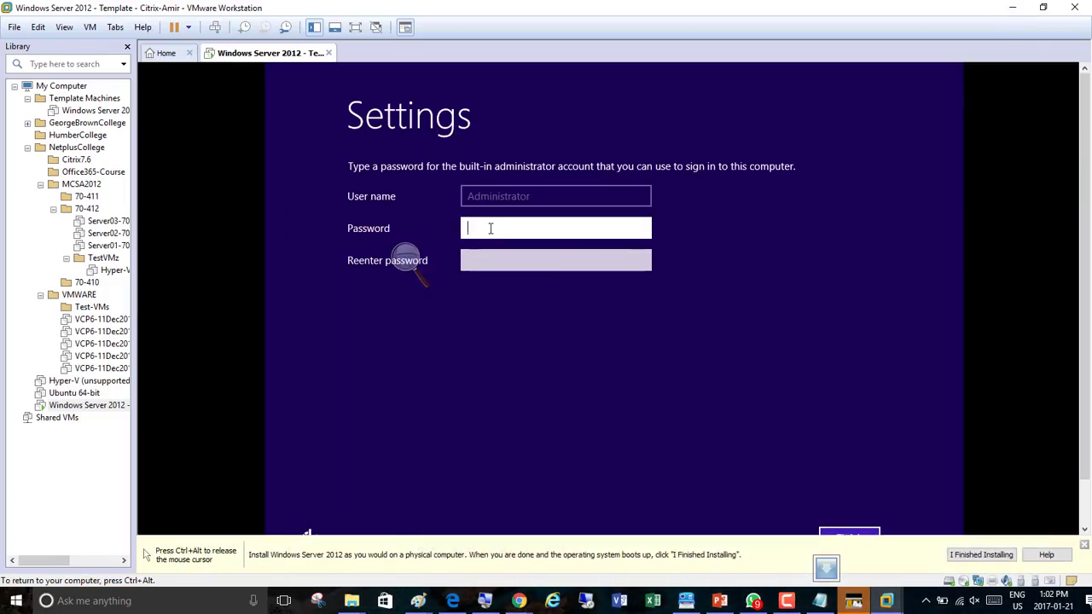
# Enter the built-in Administrator account password in both password fields and finish the Windows Server setup
pyautogui.write('Pa$$w0rd1')
pyautogui.press('Tab')
pyautogui.write('Pa$$w0')
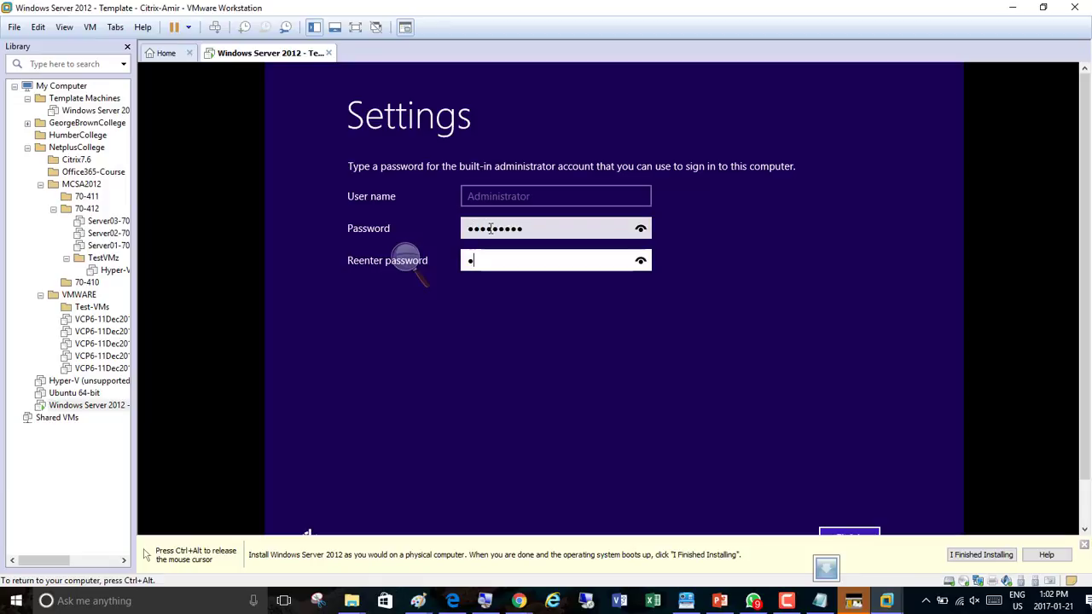
pyautogui.write('rd1')
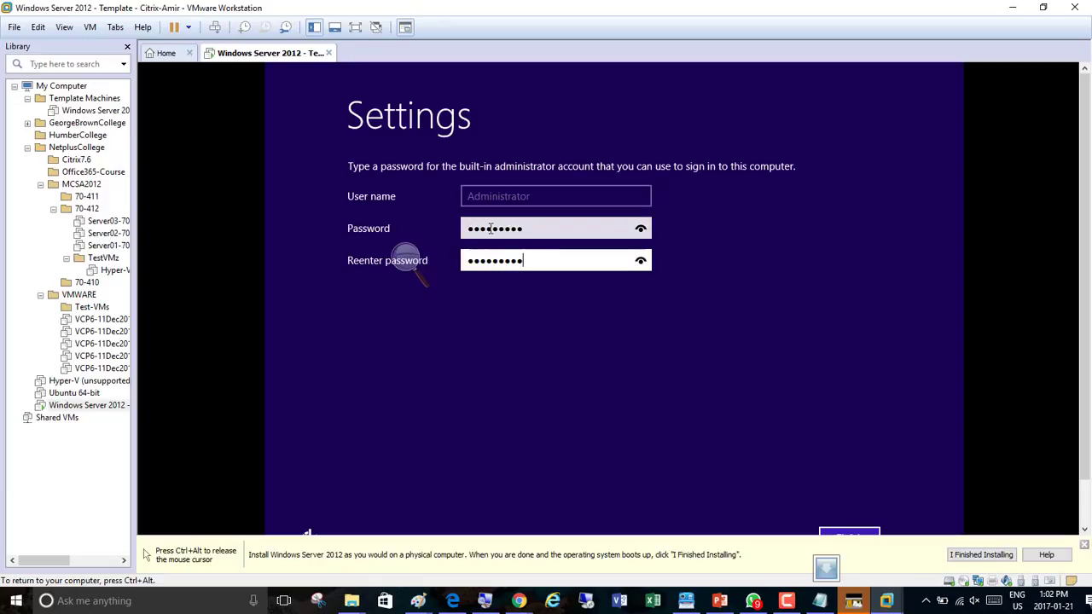
pyautogui.click(640, 261)
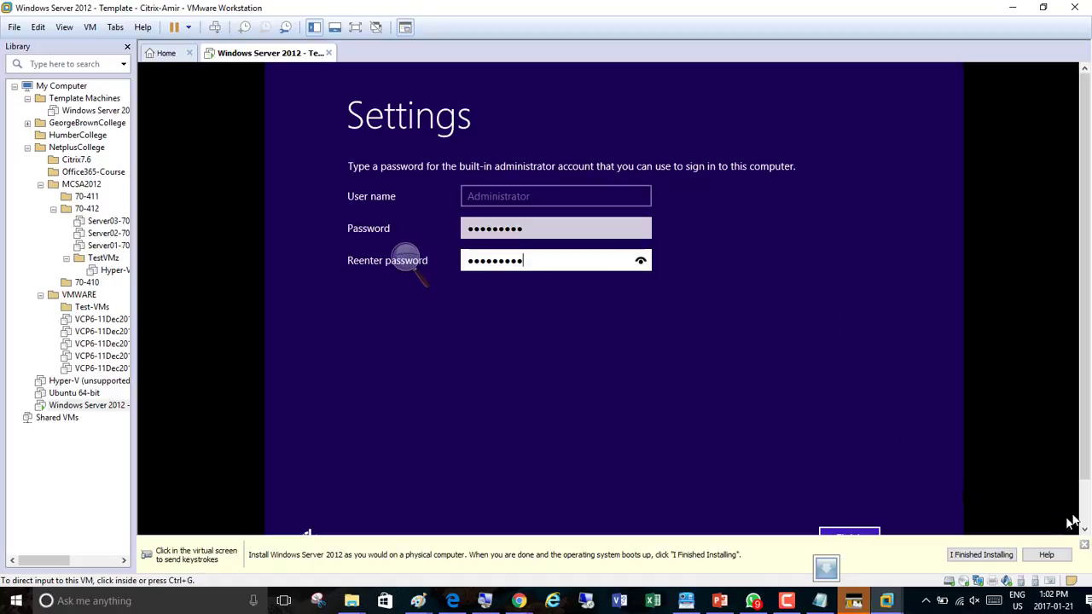
pyautogui.moveTo(1084, 470); pyautogui.dragTo(1086, 514)
pyautogui.click(849, 487)
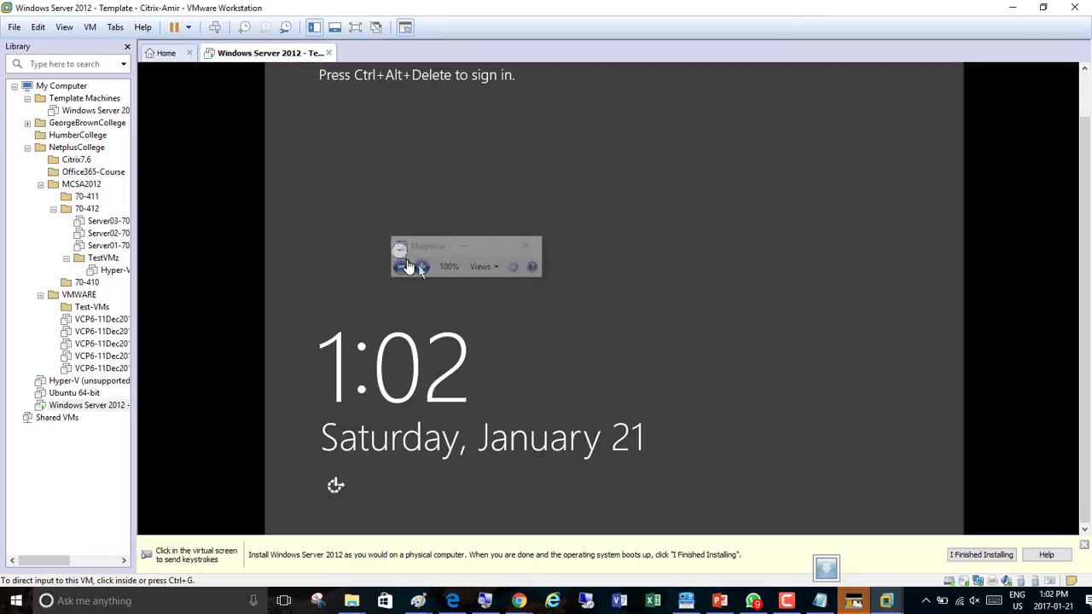
# Send Ctrl+Alt+Del to the virtual machine to bring up the Windows Server sign-in screen
pyautogui.click(464, 247)
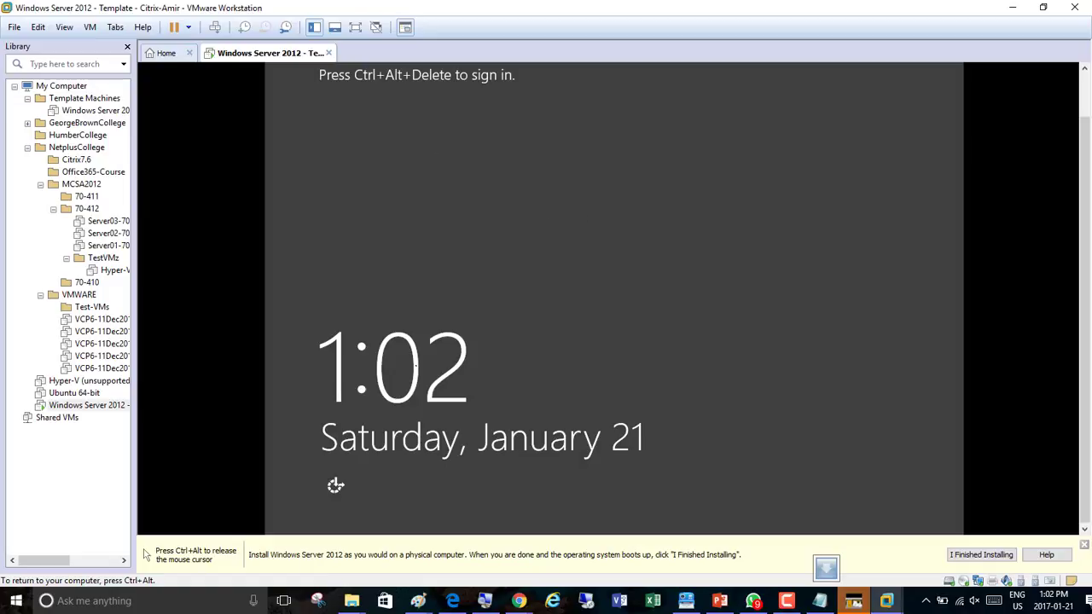
pyautogui.click(488, 603)
pyautogui.click(432, 269)
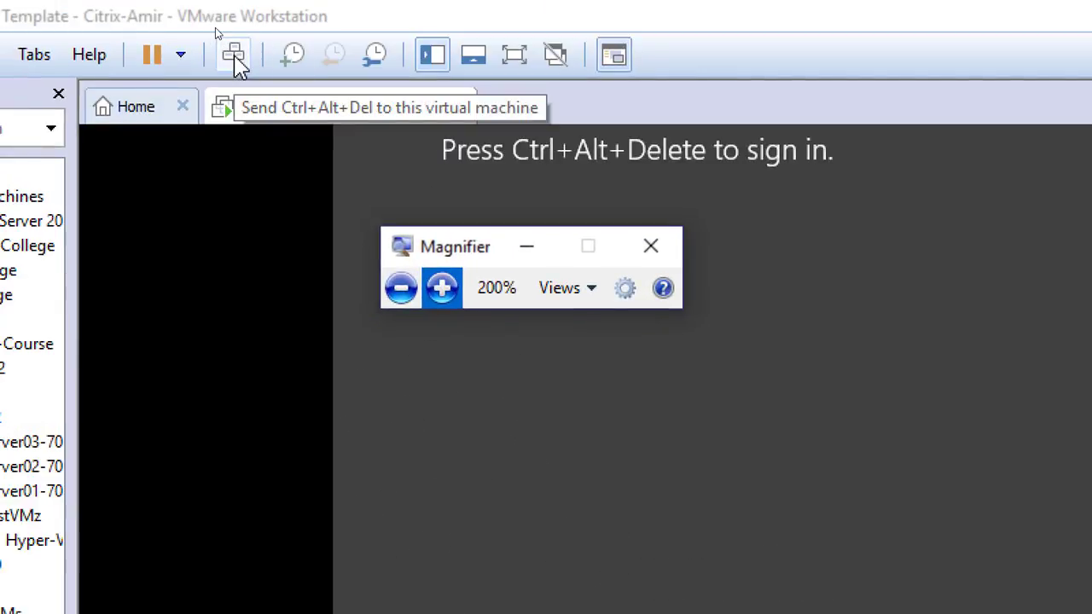
pyautogui.click(233, 55)
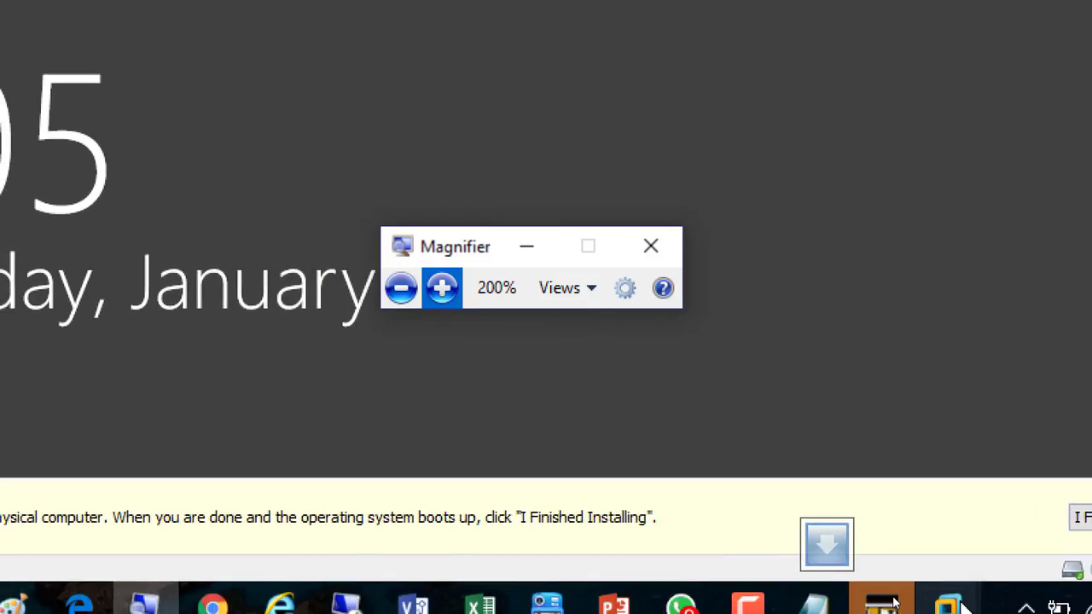
pyautogui.click(731, 600)
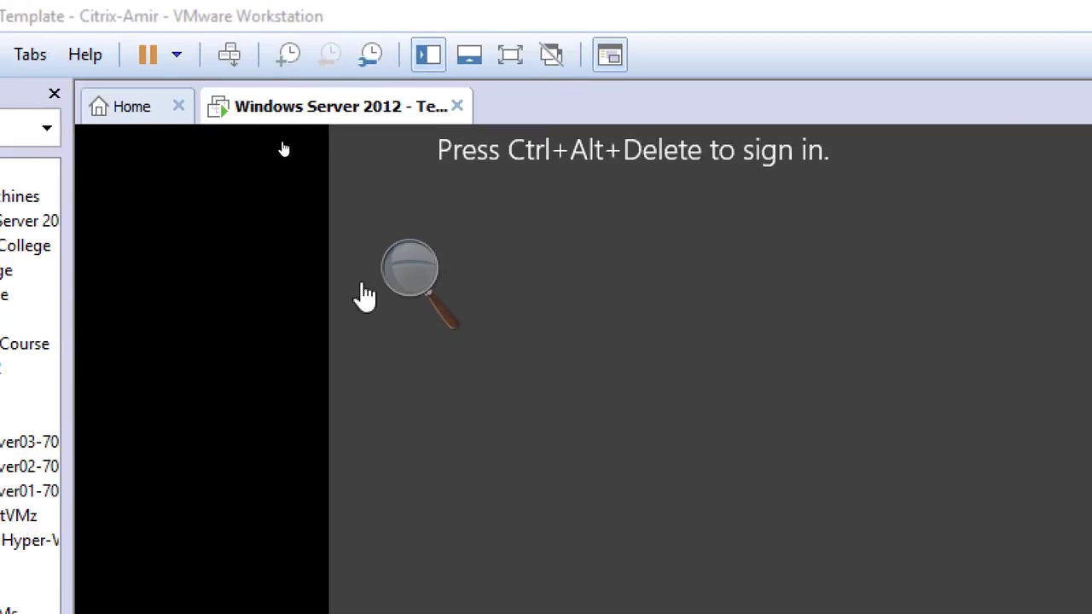
pyautogui.click(218, 51)
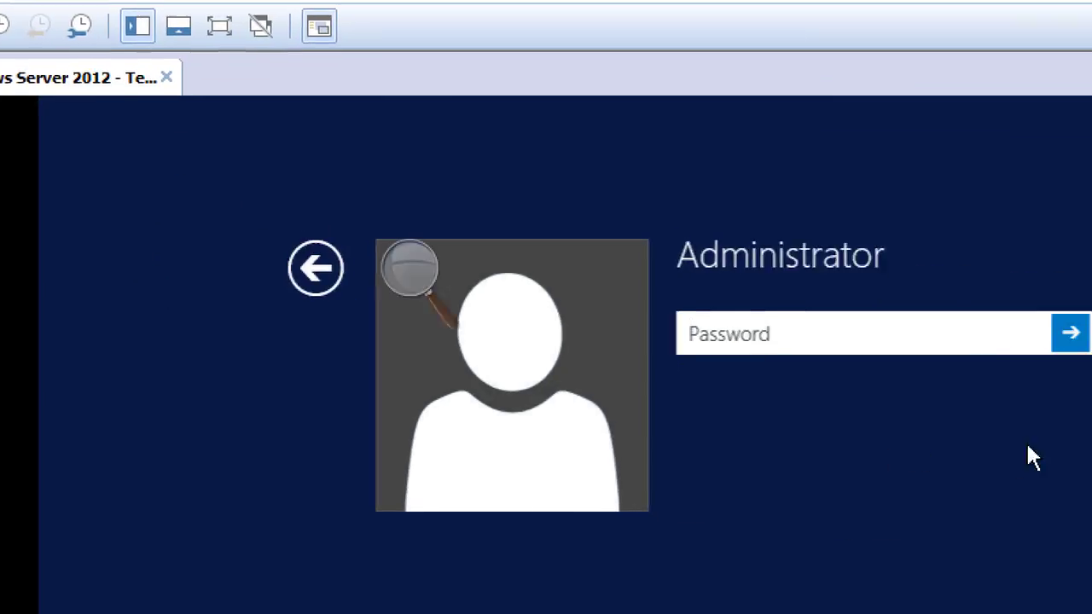
# Sign in as Administrator by entering the account password
pyautogui.write('**********')
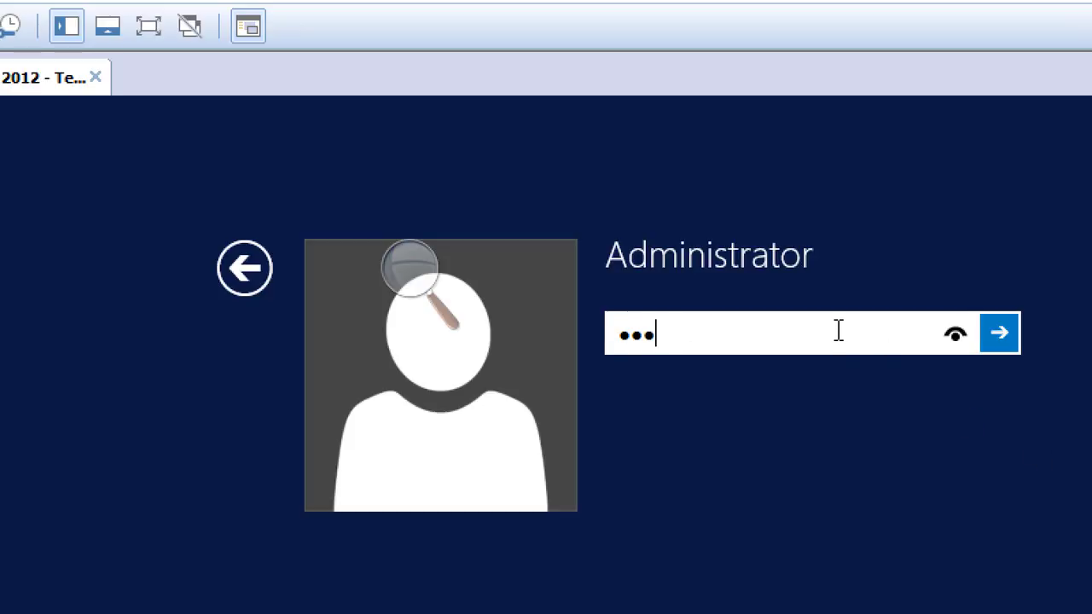
pyautogui.press('Return')
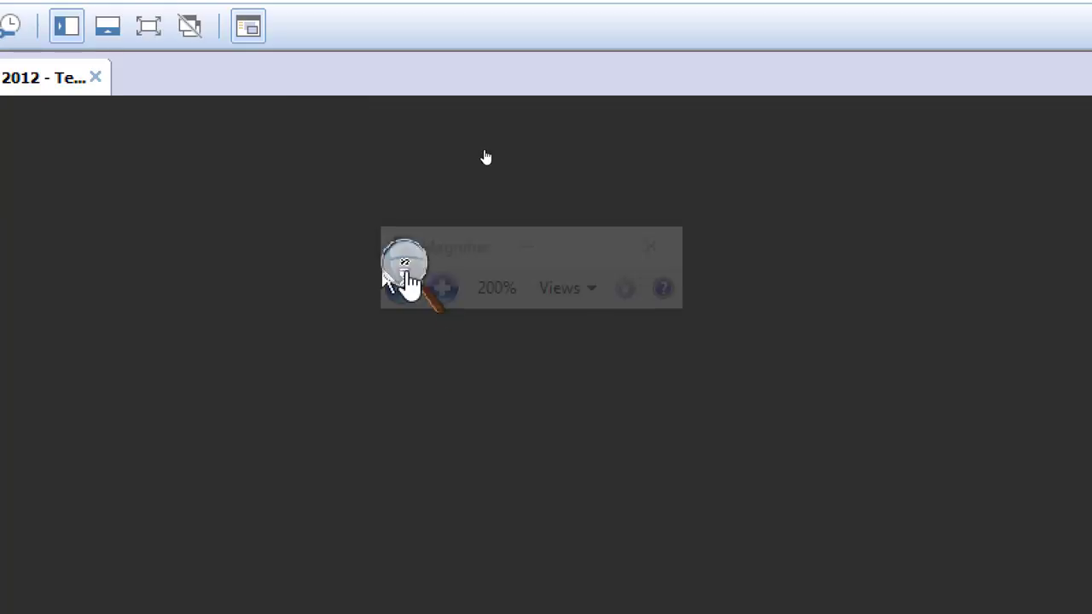
pyautogui.click(410, 290)
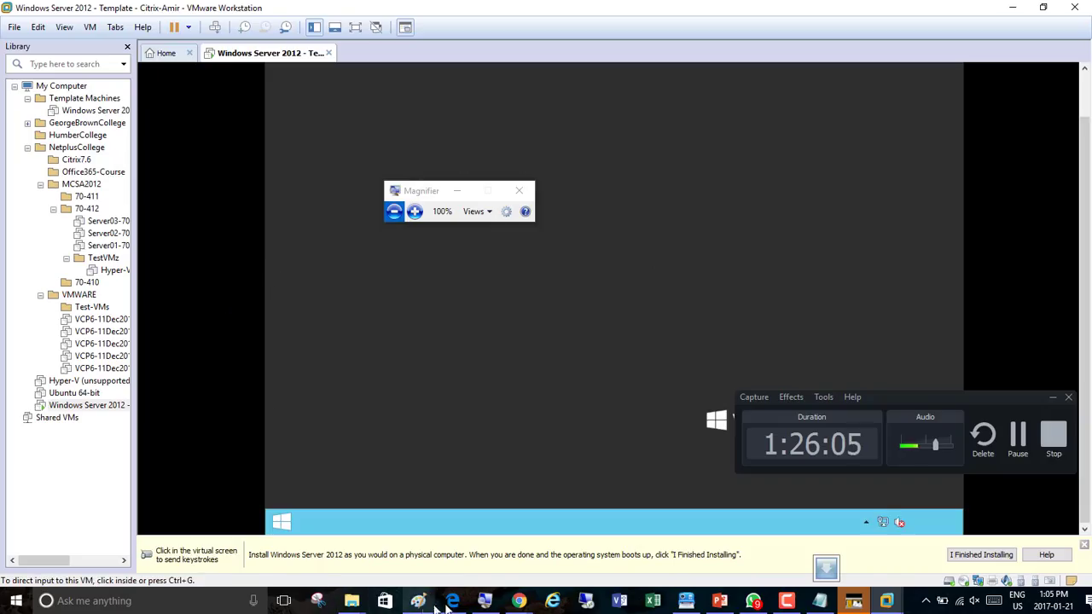
# Switch back to the browser thread and review the highlighted list of template machine changes
pyautogui.moveTo(519, 604)
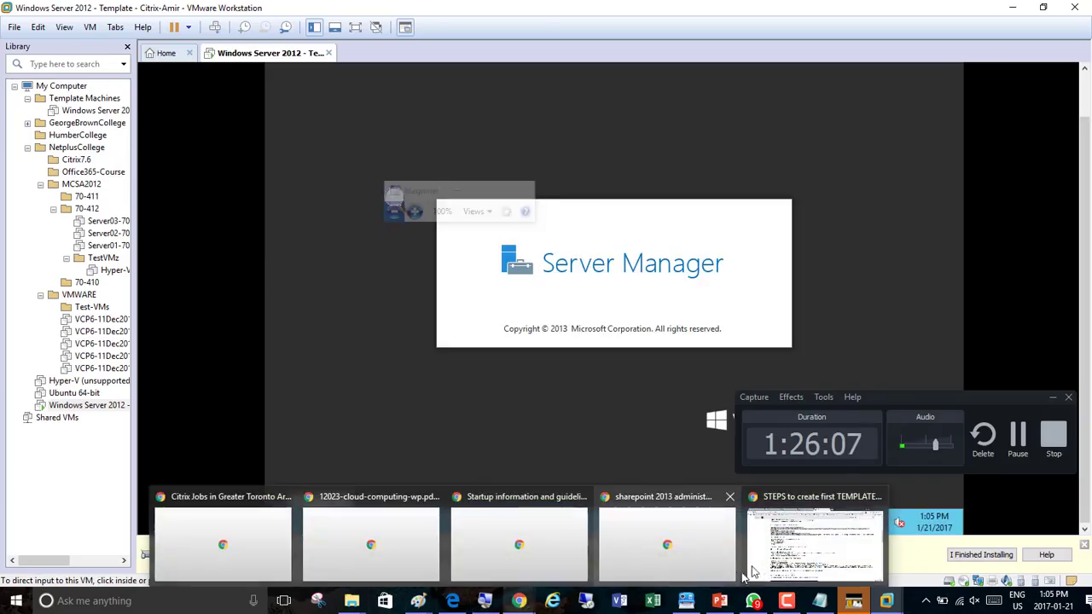
pyautogui.click(818, 559)
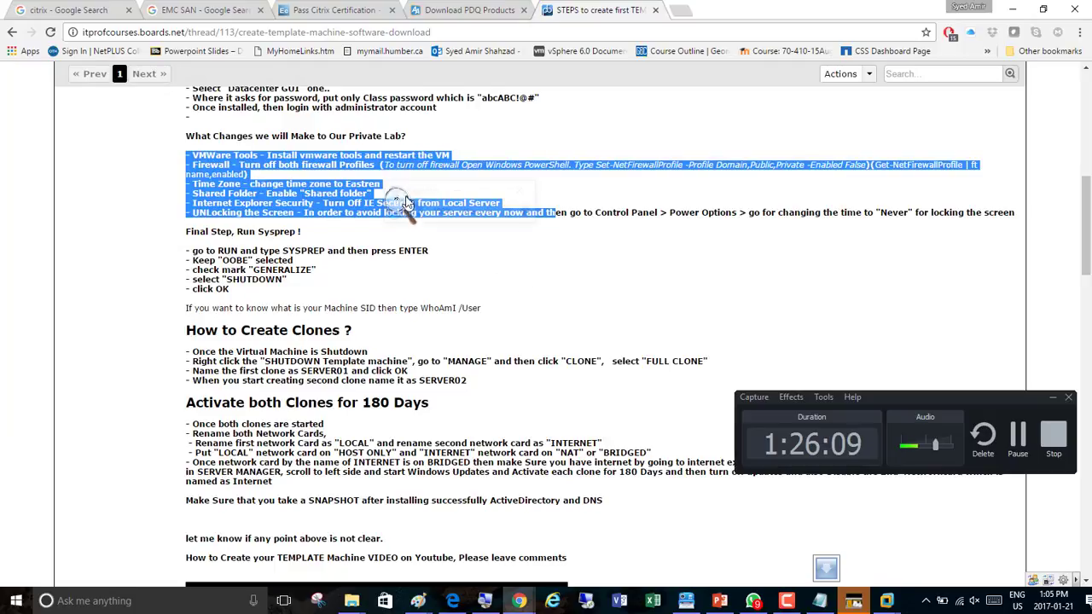
pyautogui.click(404, 215)
pyautogui.click(413, 213)
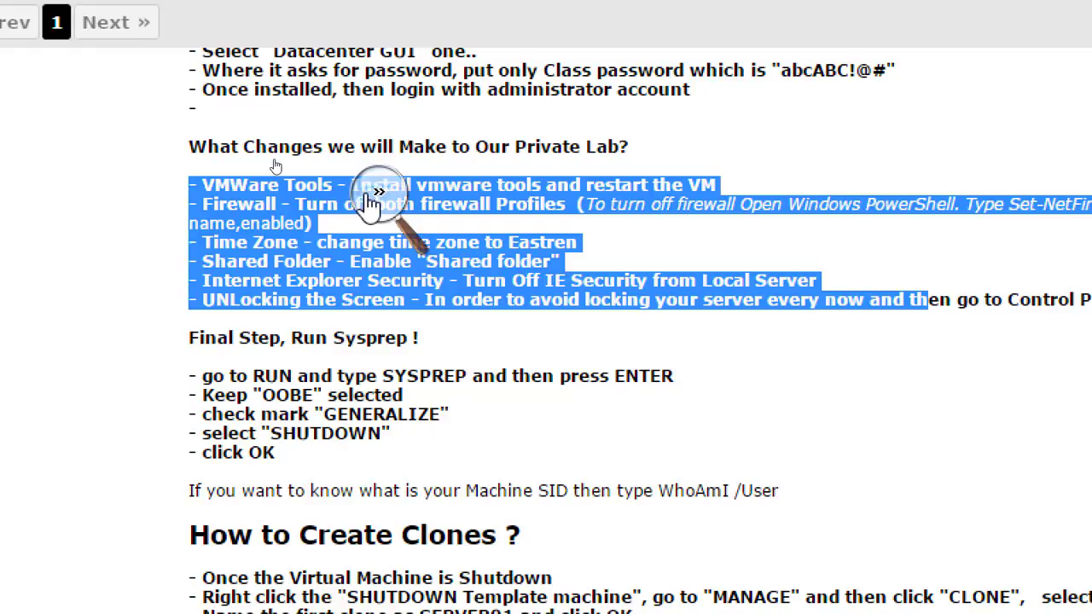
pyautogui.click(373, 199)
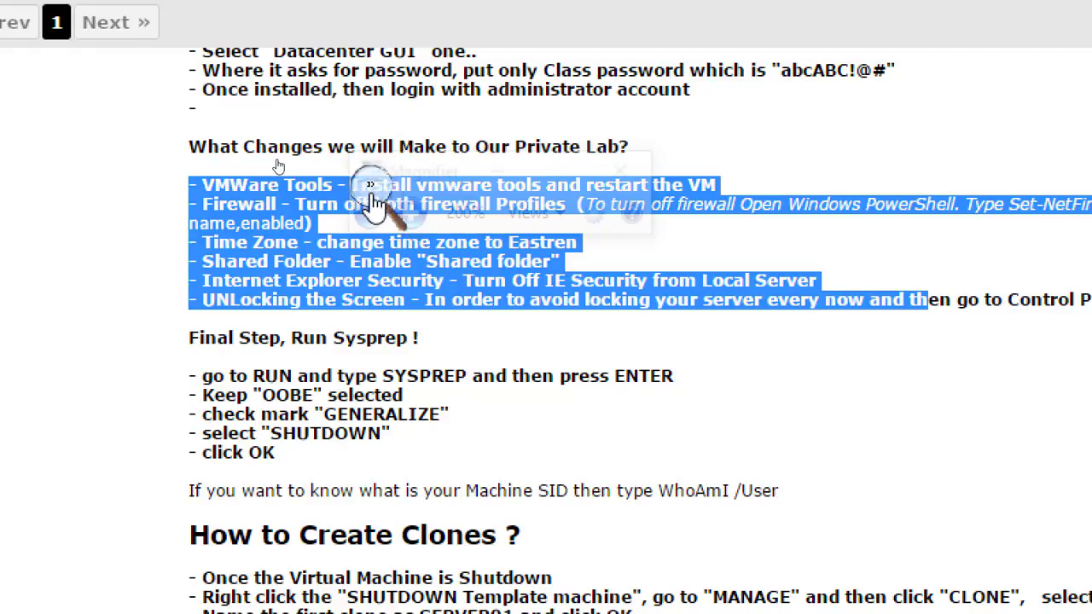
pyautogui.click(500, 180)
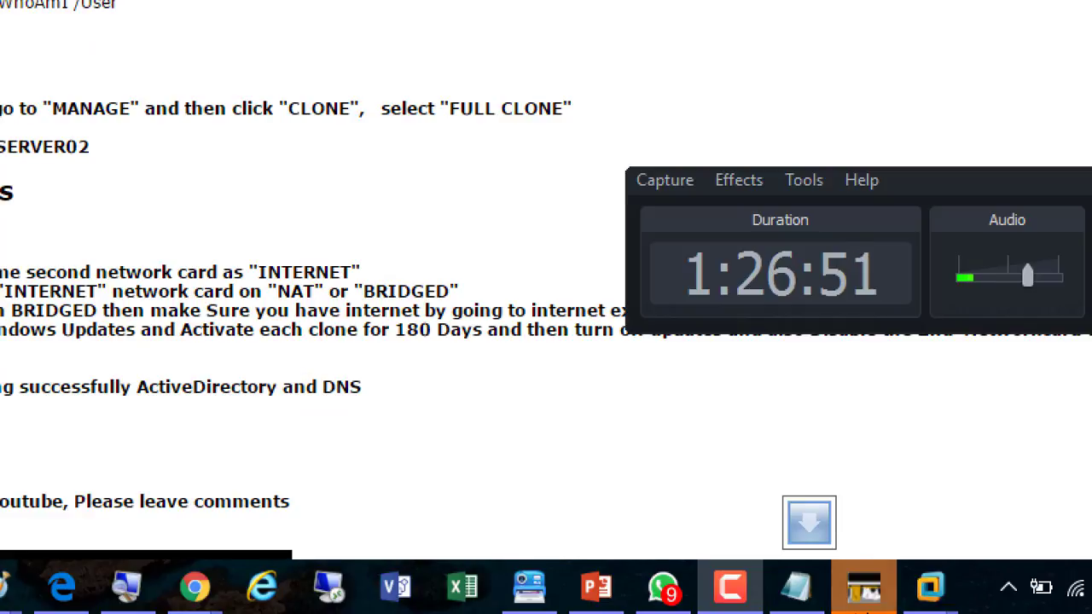
# Switch back to the VMware Workstation window showing the running template virtual machine
pyautogui.moveTo(950, 602)
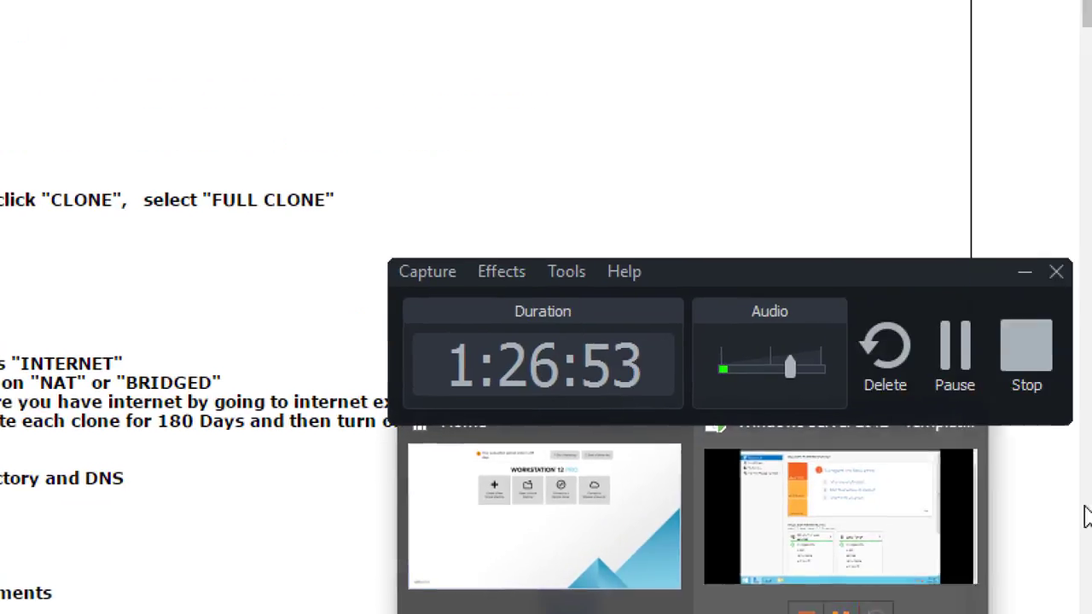
pyautogui.moveTo(875, 273); pyautogui.dragTo(854, 168)
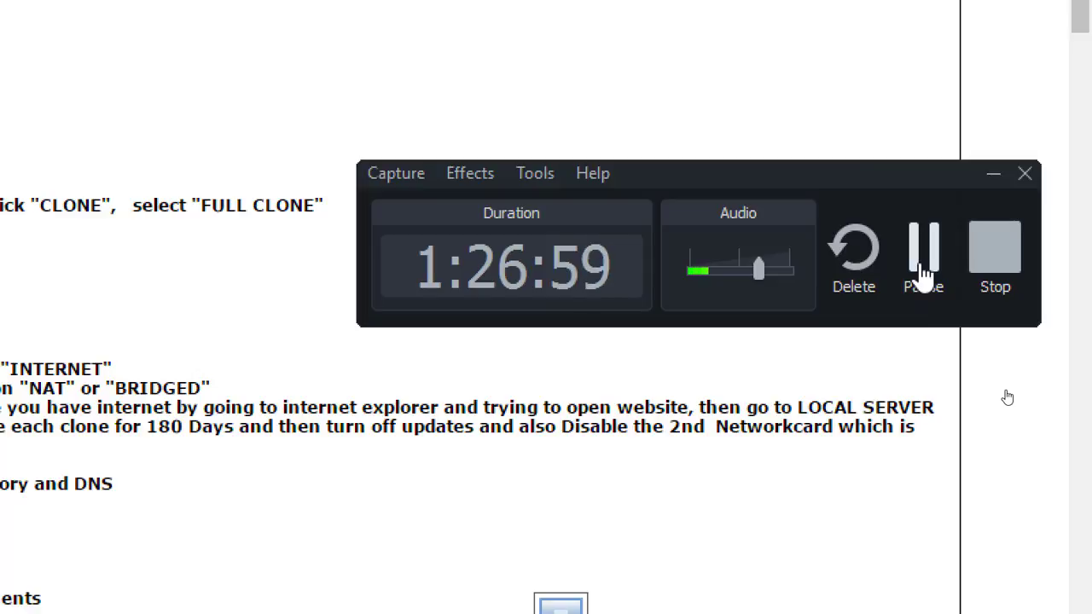
pyautogui.moveTo(872, 173); pyautogui.dragTo(890, 268)
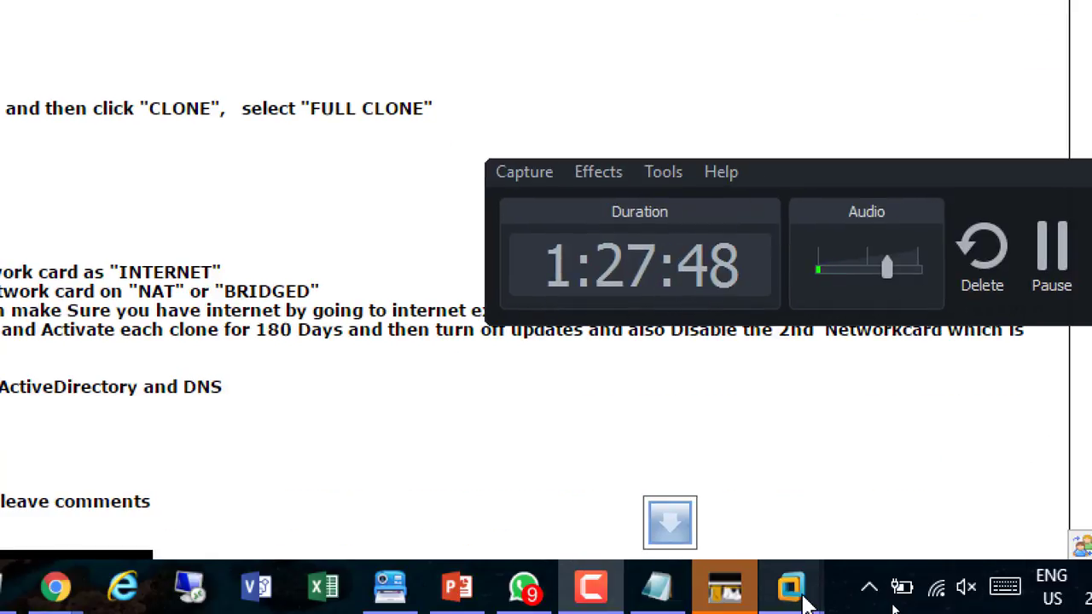
pyautogui.moveTo(794, 589)
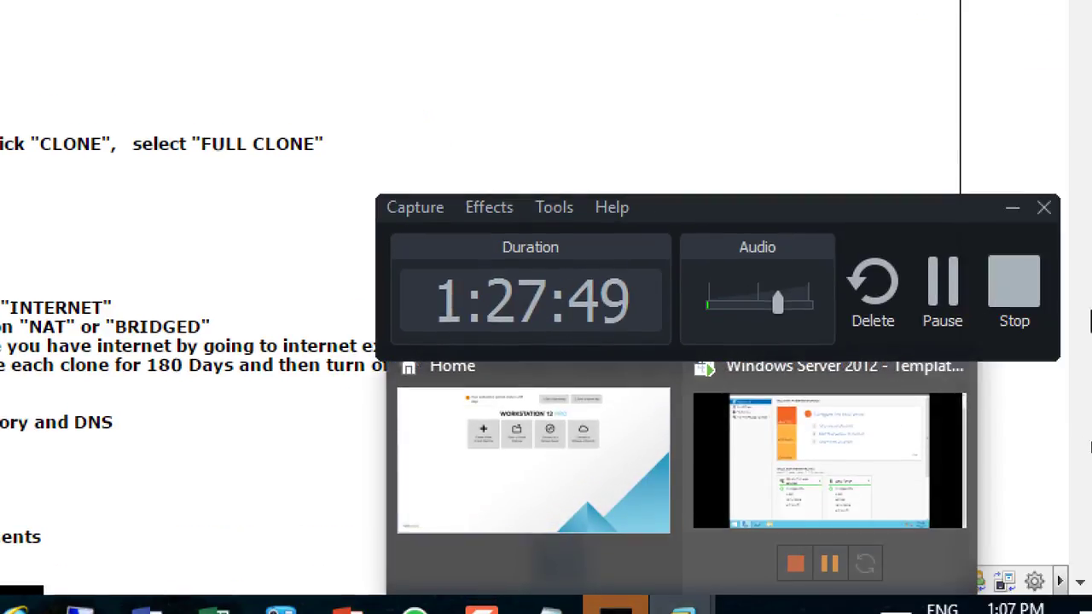
pyautogui.click(994, 350)
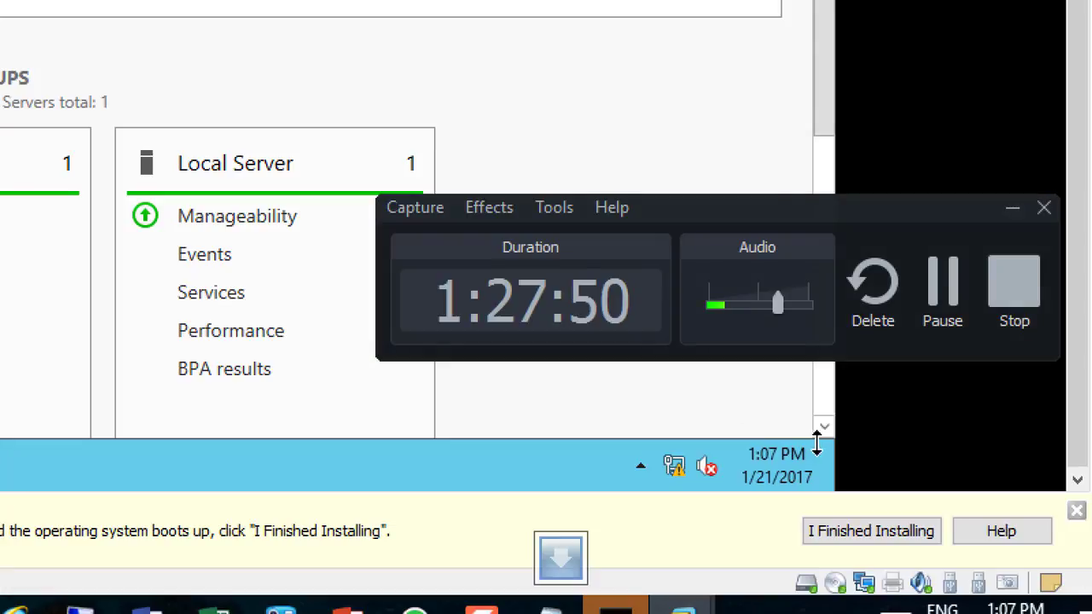
pyautogui.click(1012, 208)
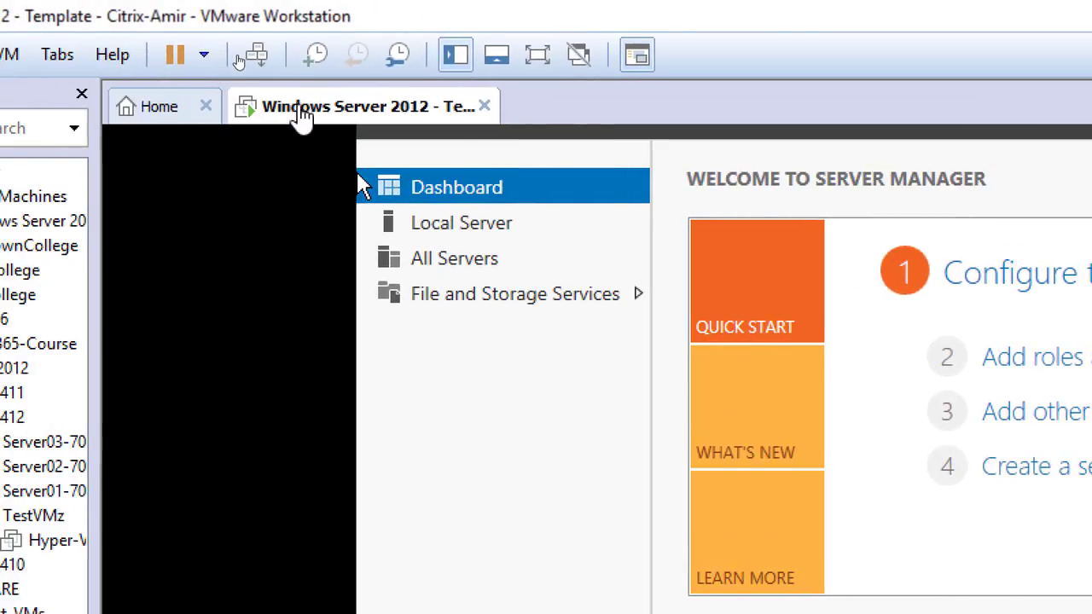
# Start the VMware Tools installation for the VM and open the VMware Tools DVD drive in the guest's File Explorer
pyautogui.rightClick(363, 116)
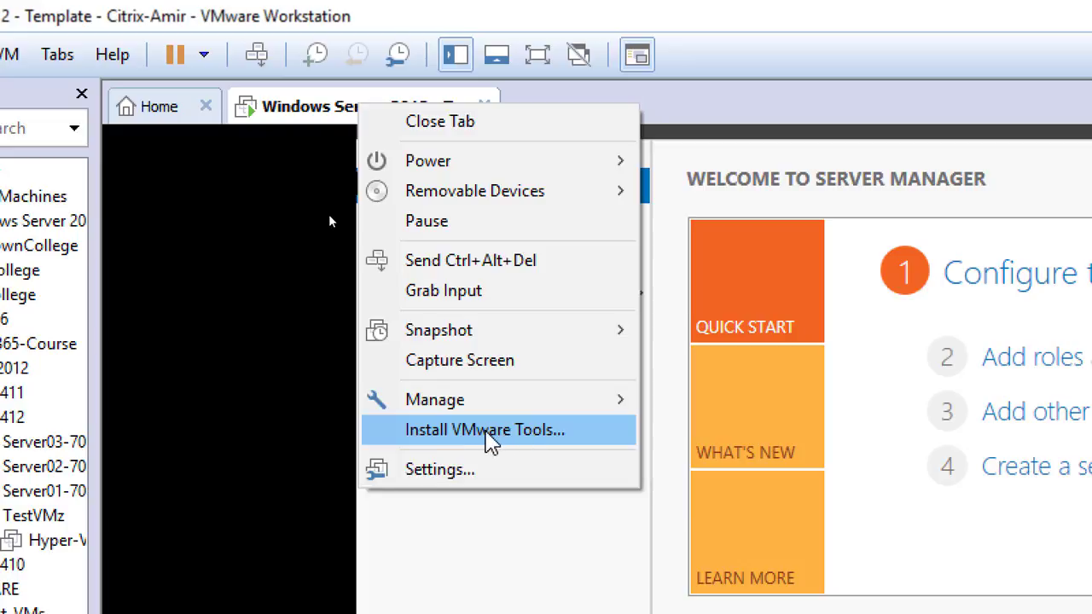
pyautogui.click(500, 433)
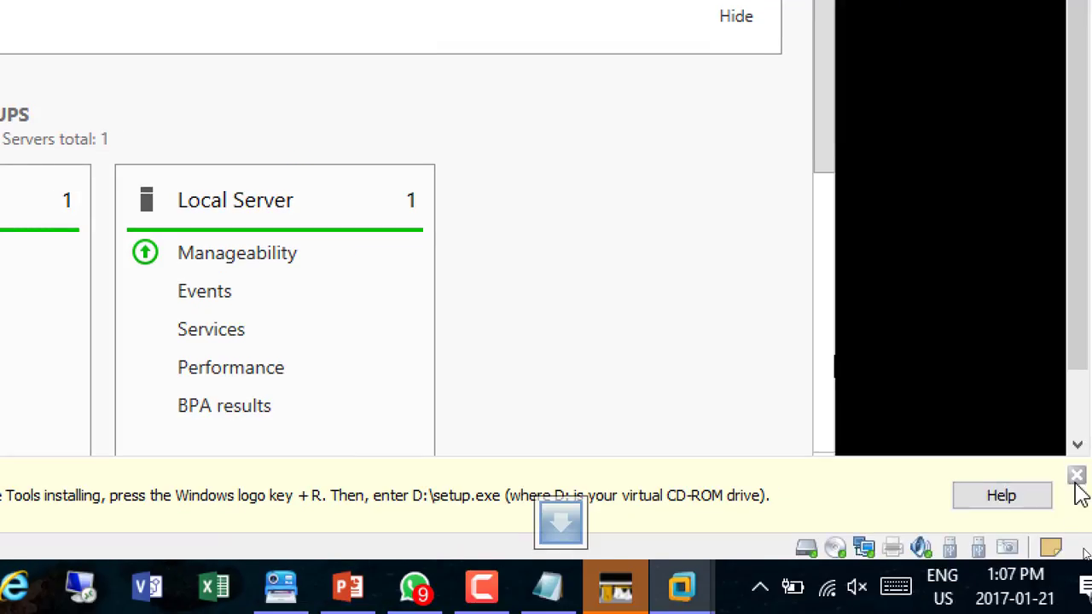
pyautogui.click(1079, 447)
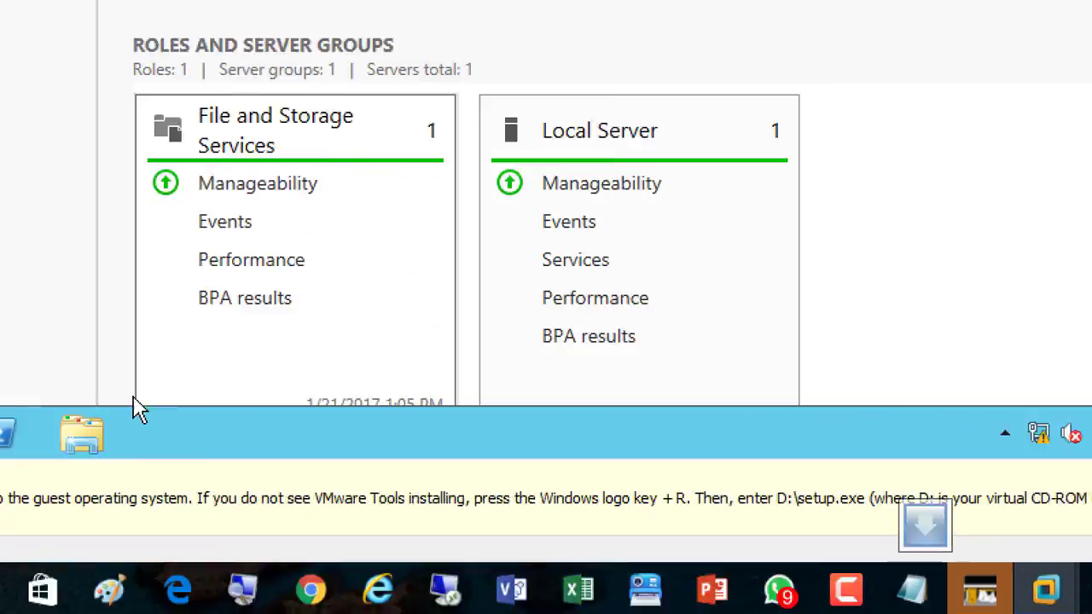
pyautogui.click(134, 440)
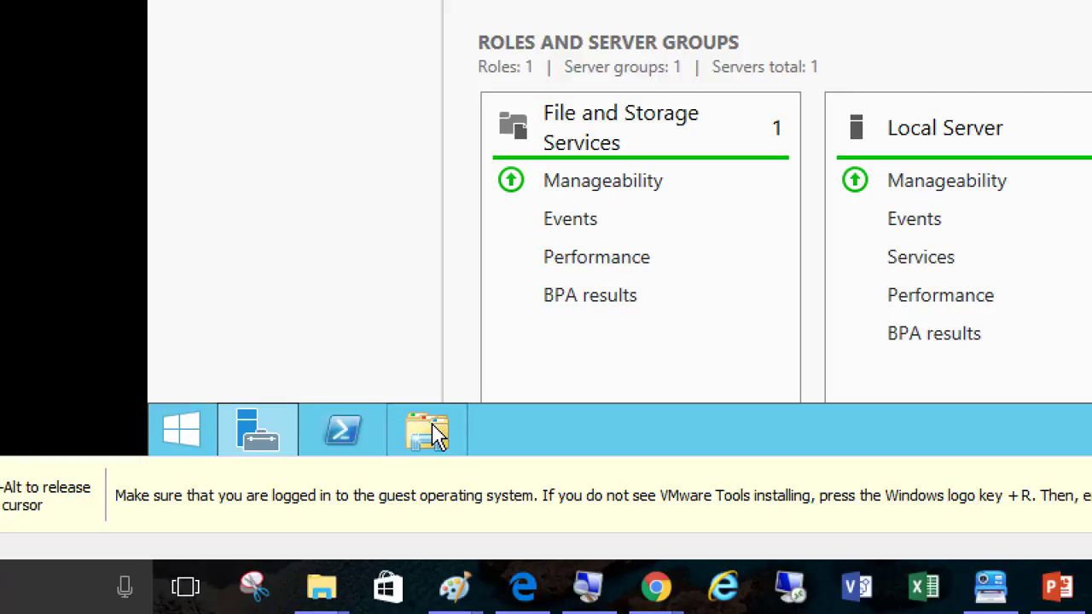
pyautogui.click(432, 432)
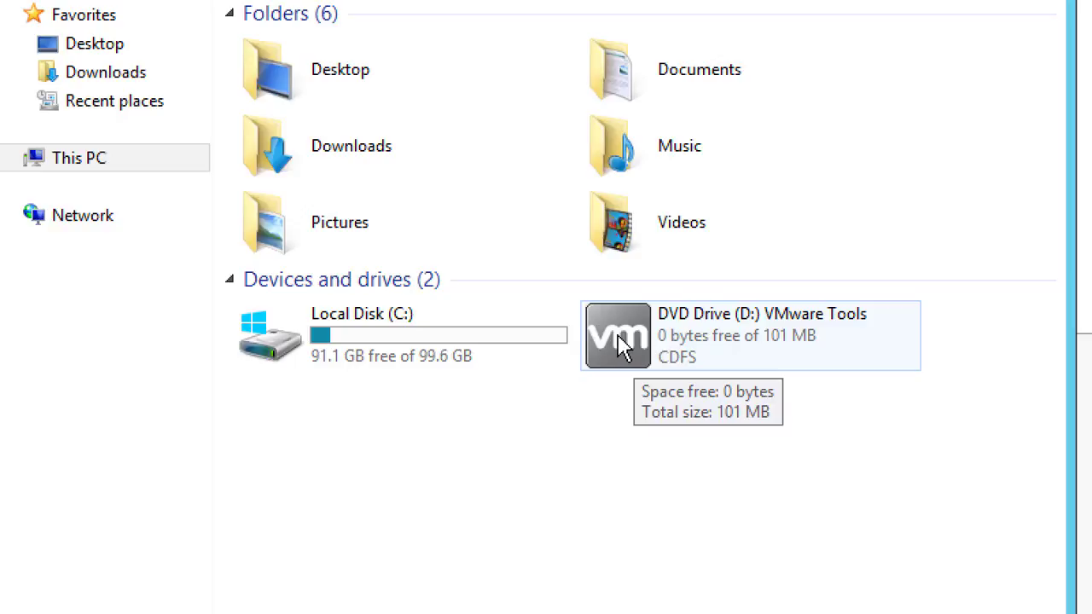
pyautogui.doubleClick(621, 345)
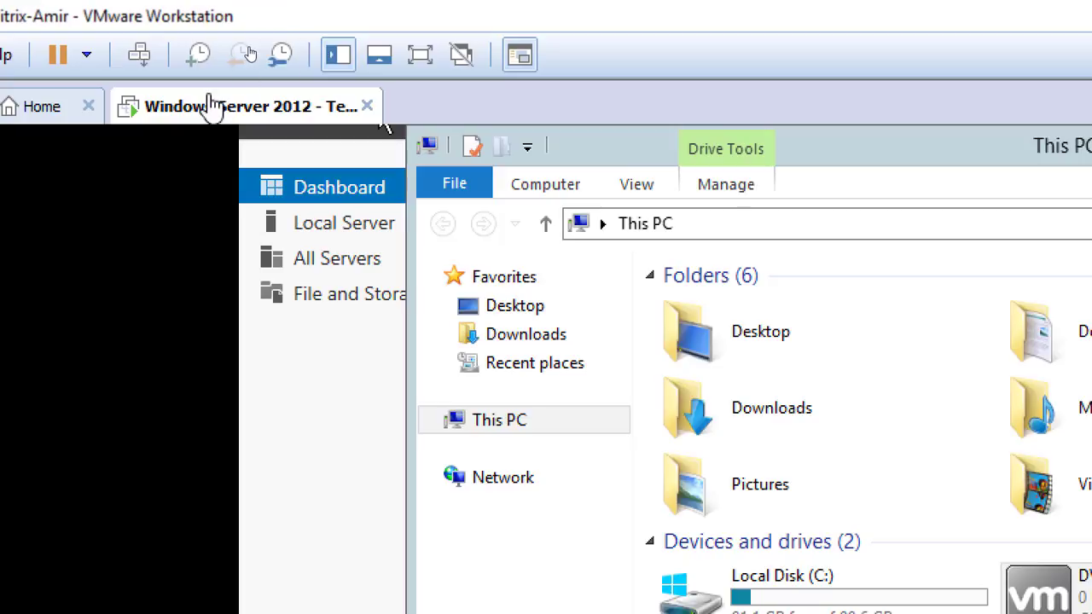
pyautogui.rightClick(211, 107)
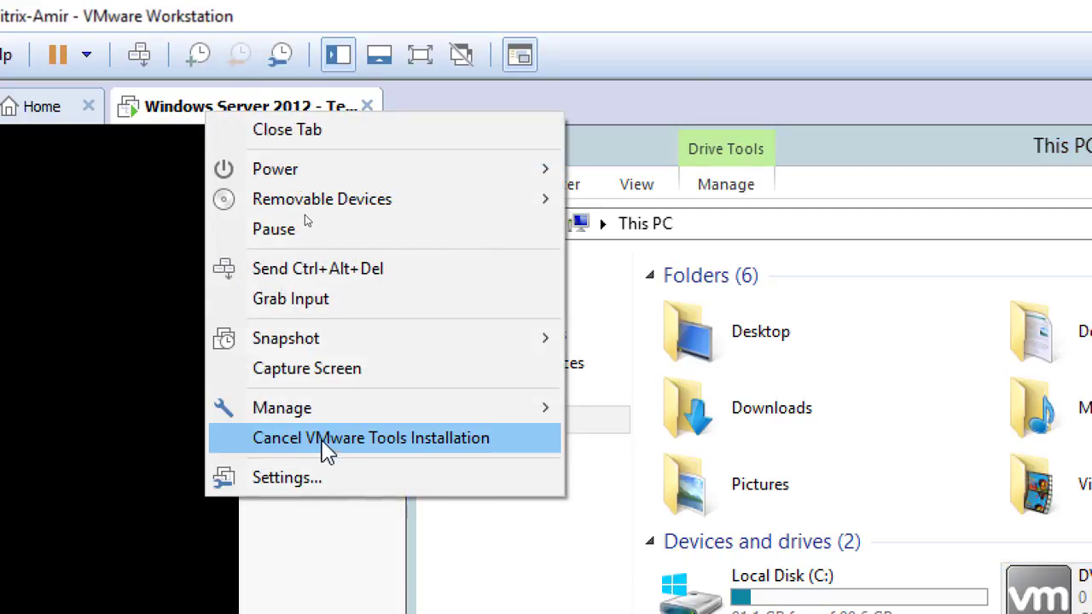
pyautogui.click(175, 124)
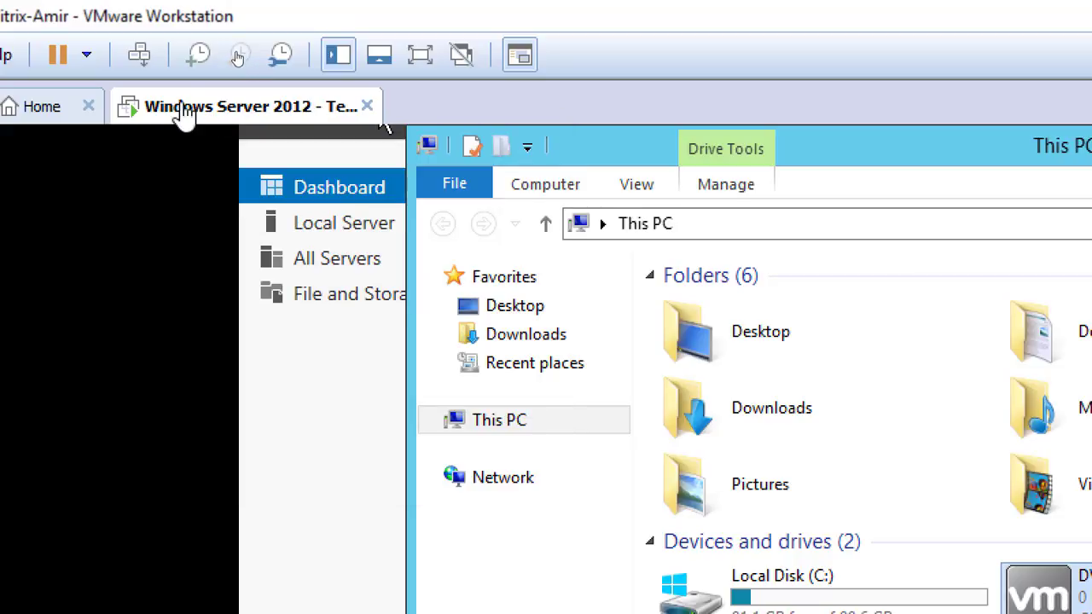
pyautogui.rightClick(220, 123)
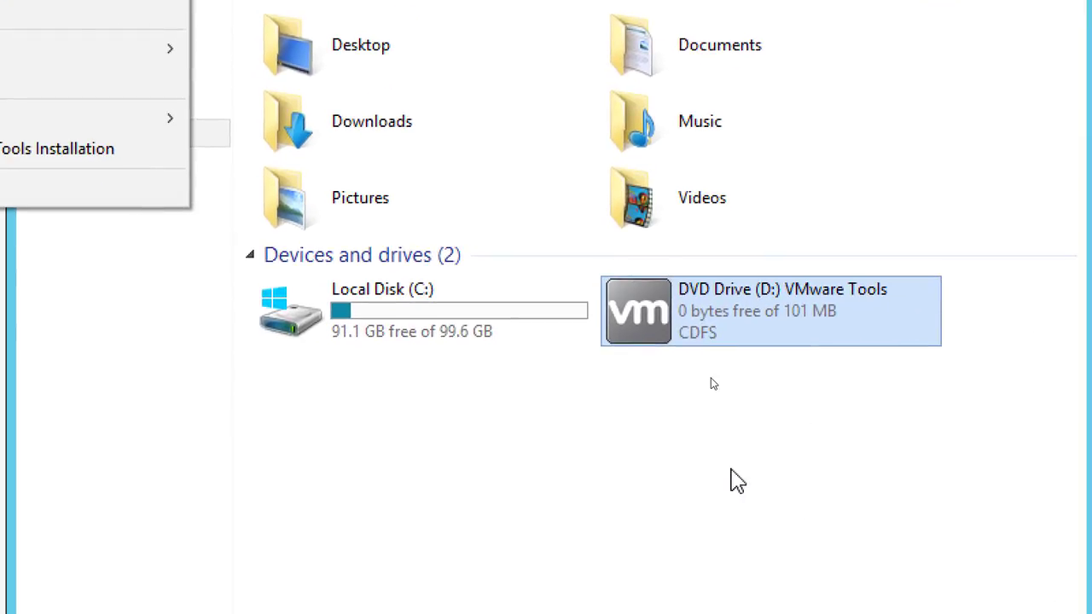
# Run the VMware Tools setup wizard inside the guest with the Typical setup type and start the installation
pyautogui.click(731, 468)
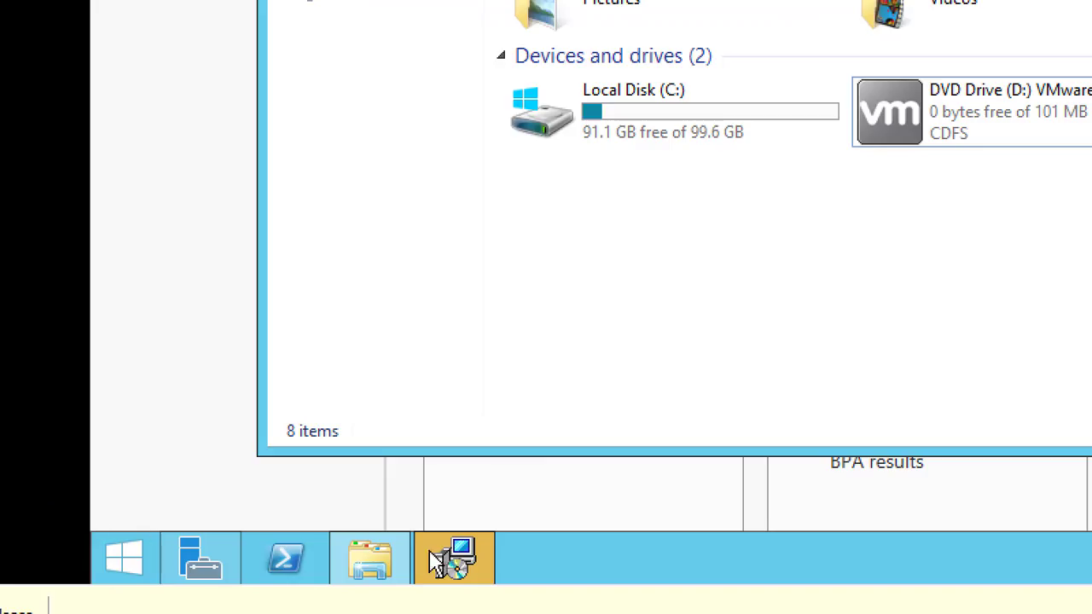
pyautogui.click(457, 562)
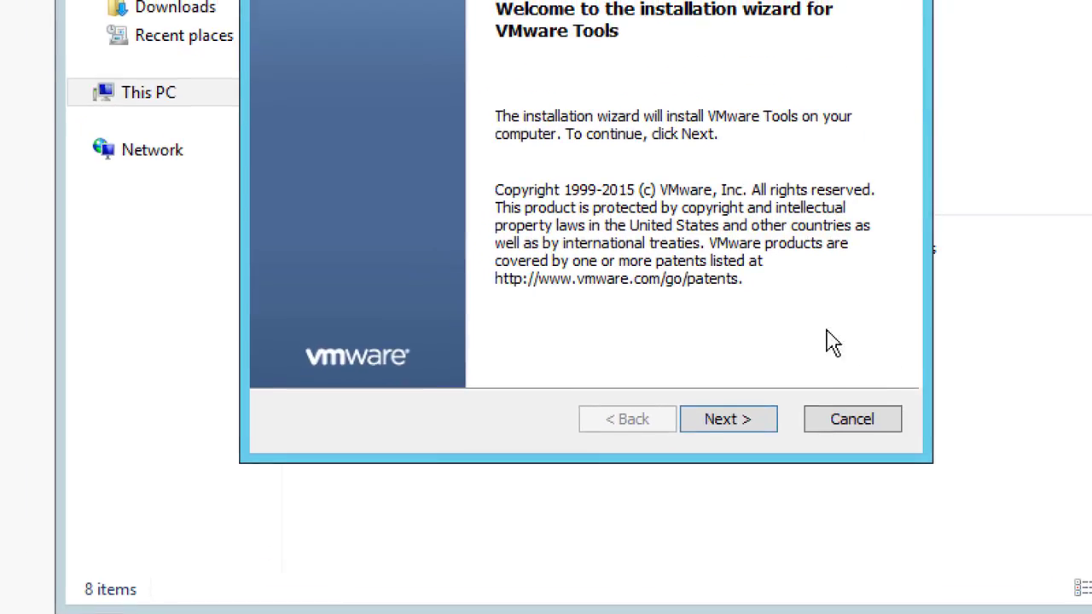
pyautogui.click(700, 542)
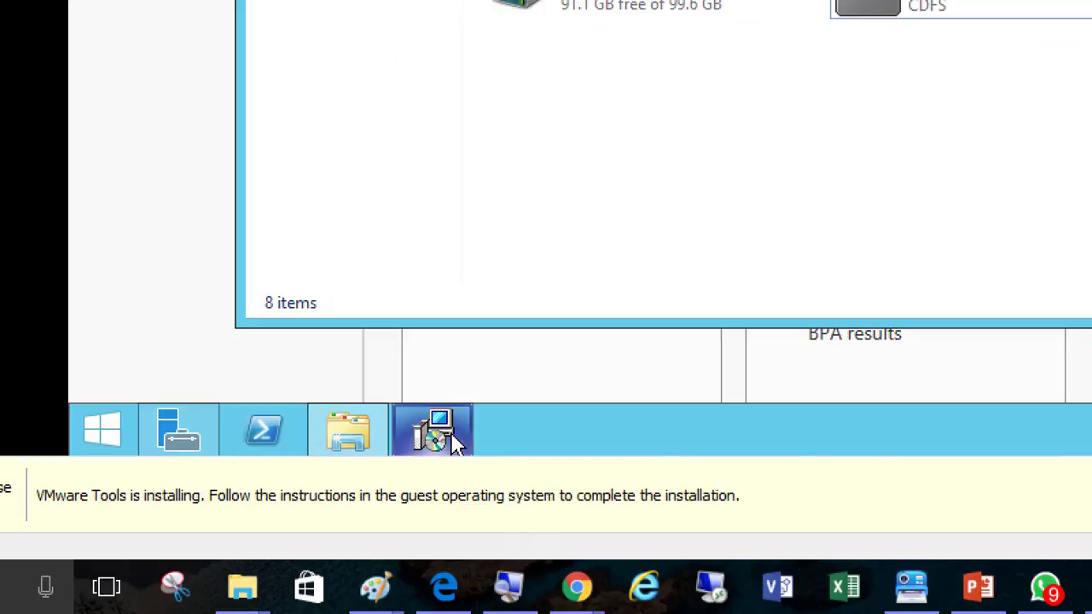
pyautogui.click(274, 613)
pyautogui.click(452, 442)
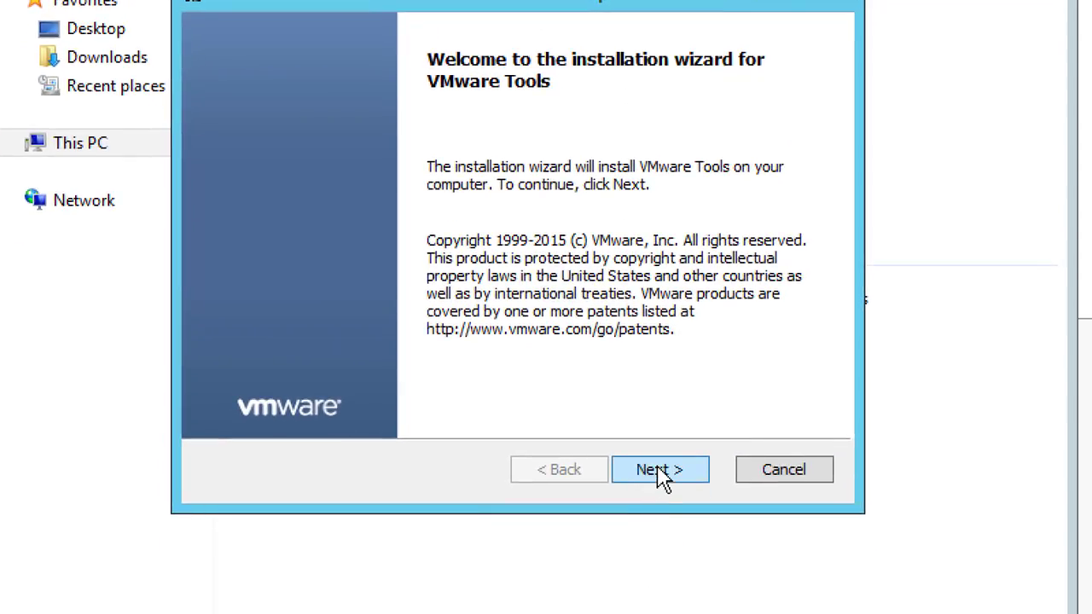
pyautogui.click(661, 470)
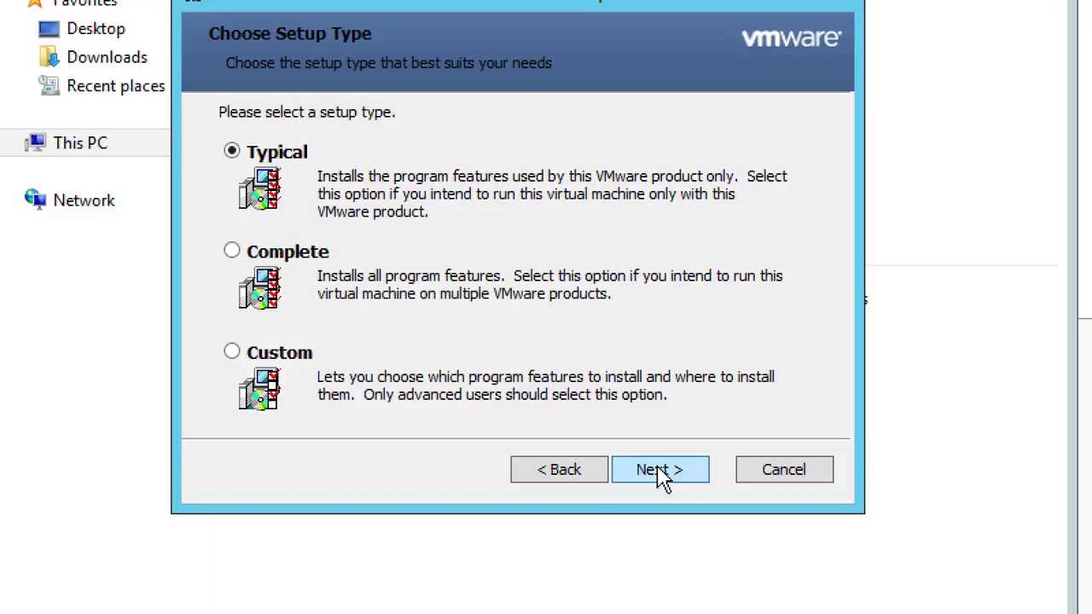
pyautogui.click(659, 470)
pyautogui.click(662, 472)
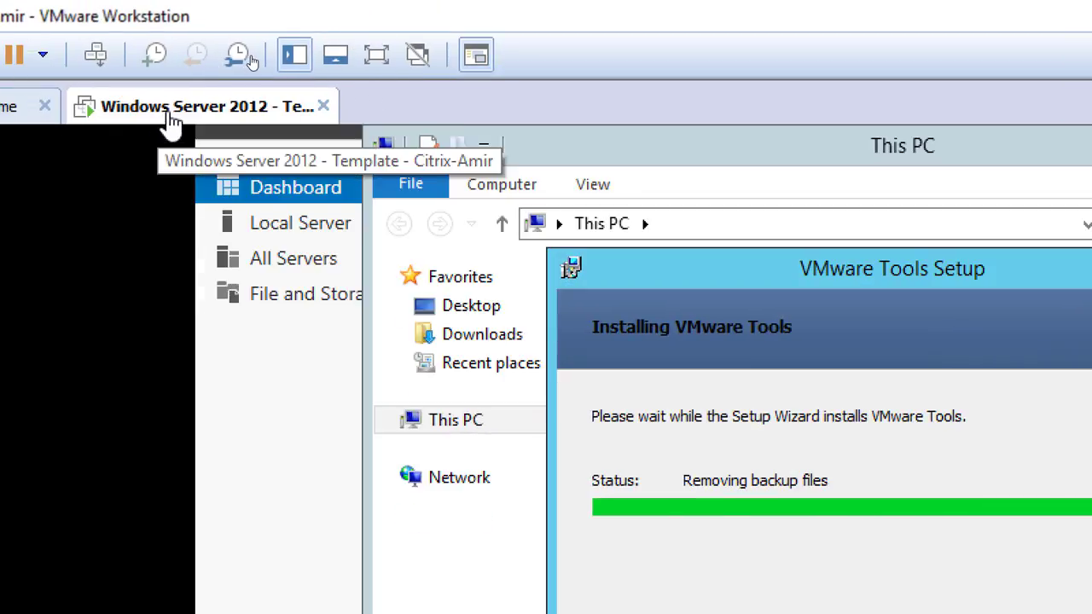
# Open the virtual machine settings and review the Shared Folders options while the tools install
pyautogui.rightClick(164, 126)
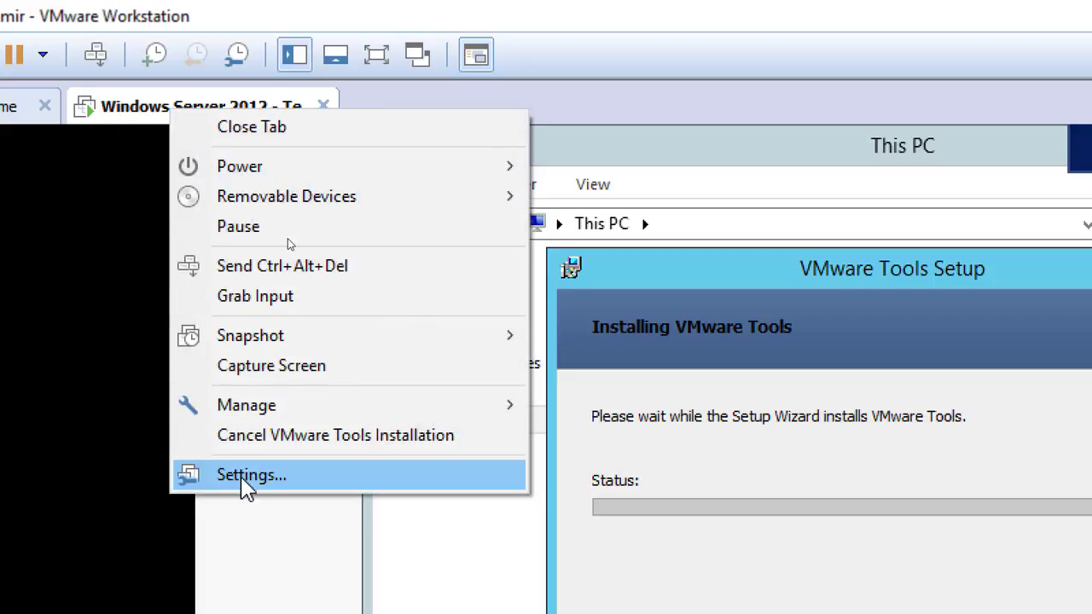
pyautogui.click(243, 480)
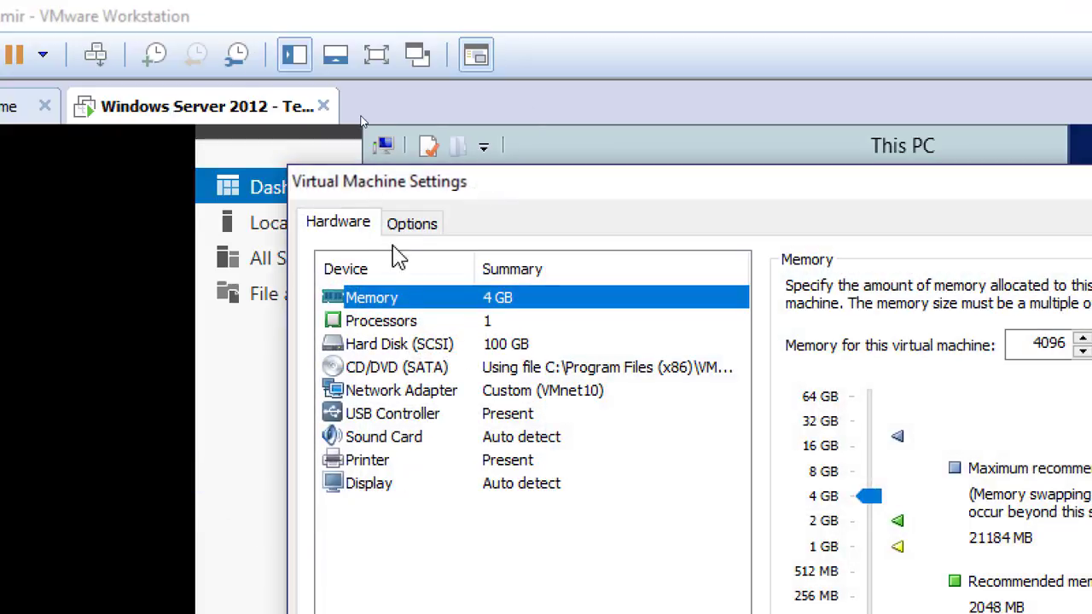
pyautogui.click(413, 224)
pyautogui.click(382, 350)
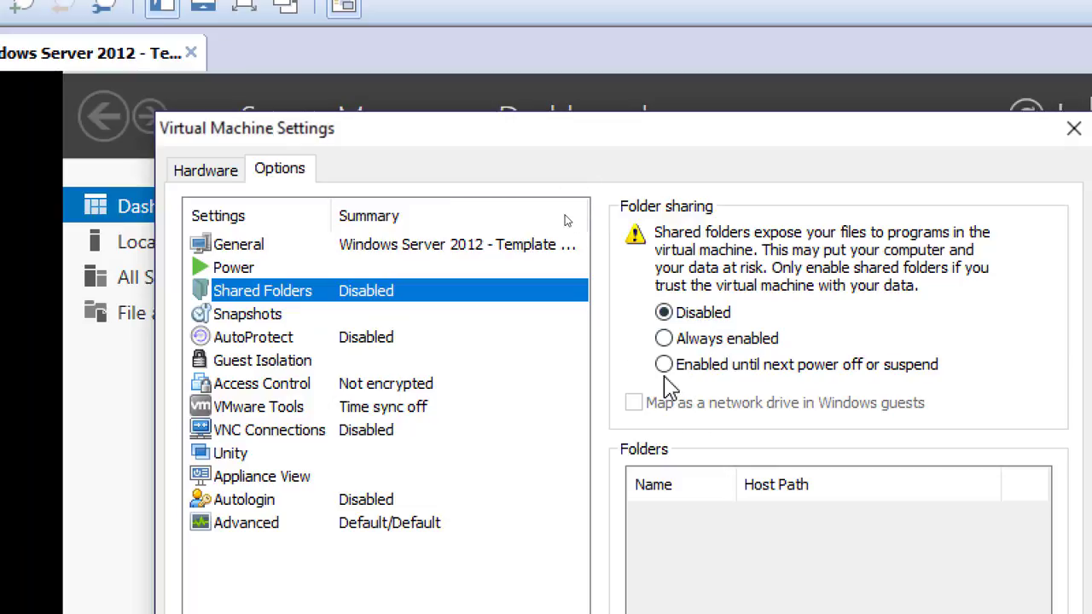
pyautogui.click(844, 501)
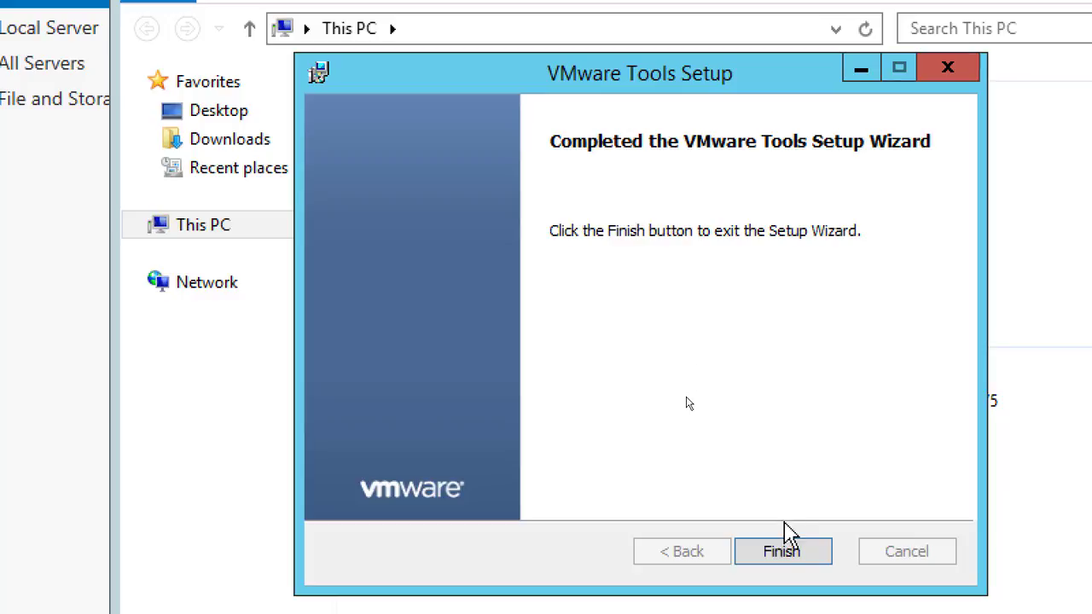
# Finish the VMware Tools setup wizard and accept restarting the guest system
pyautogui.click(782, 551)
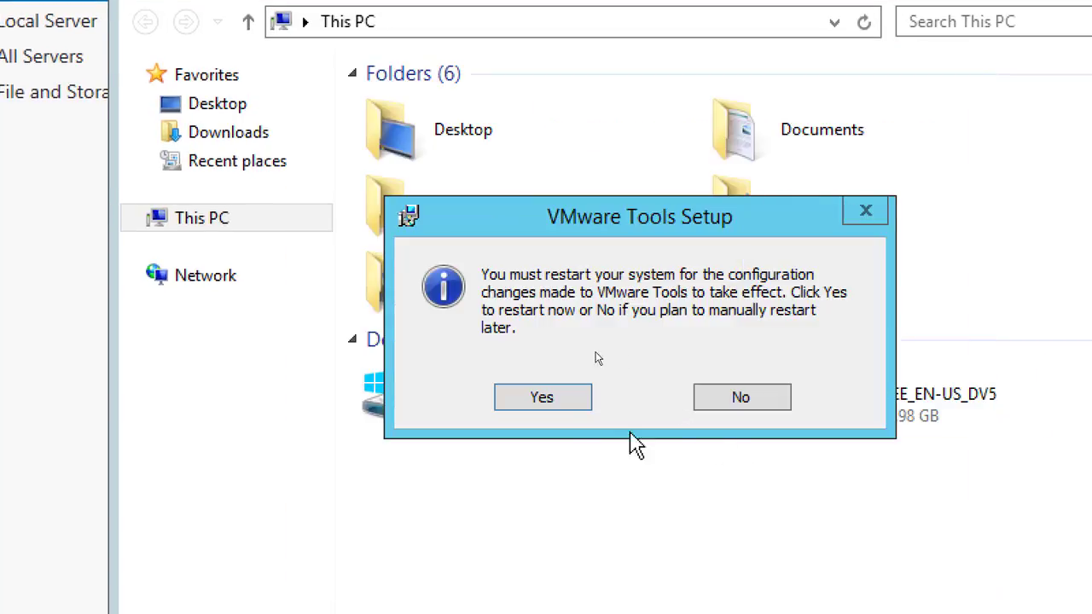
pyautogui.click(551, 406)
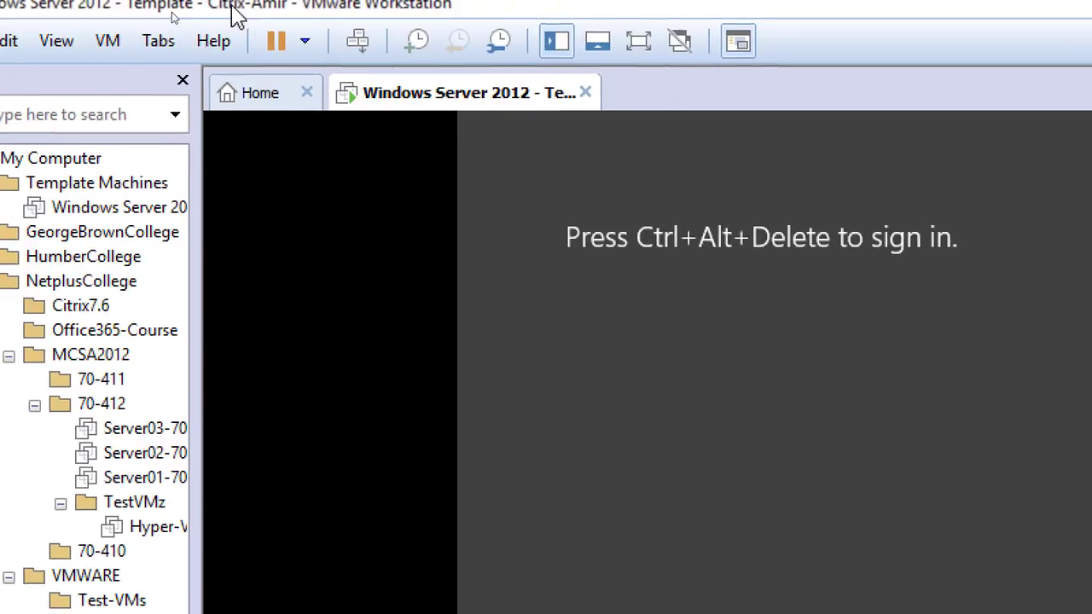
# Send Ctrl+Alt+Del to the restarted VM and sign in as Administrator with the account password
pyautogui.click(362, 51)
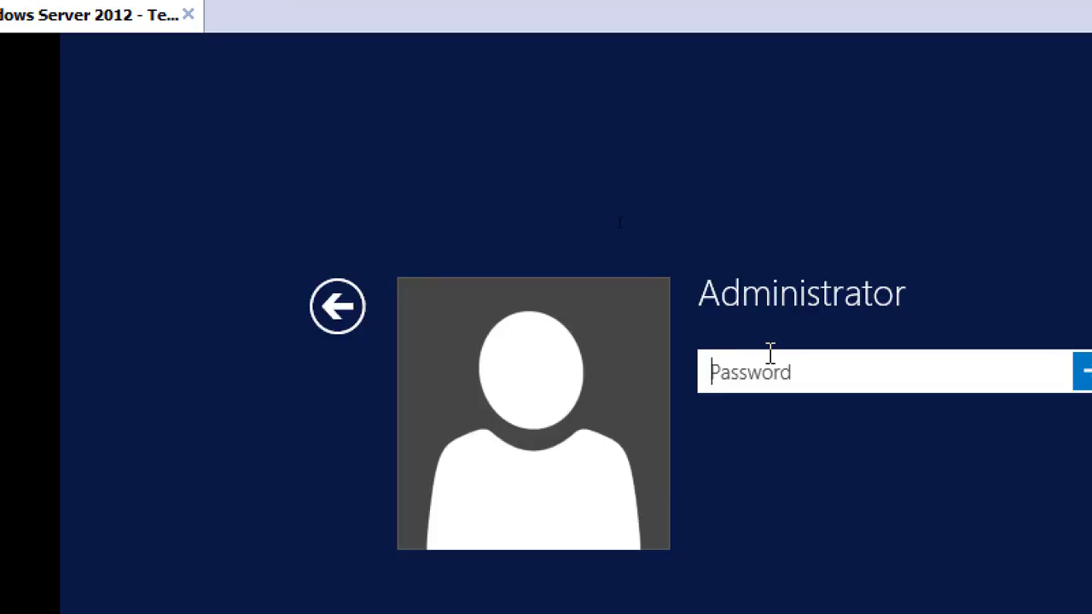
pyautogui.write('•••')
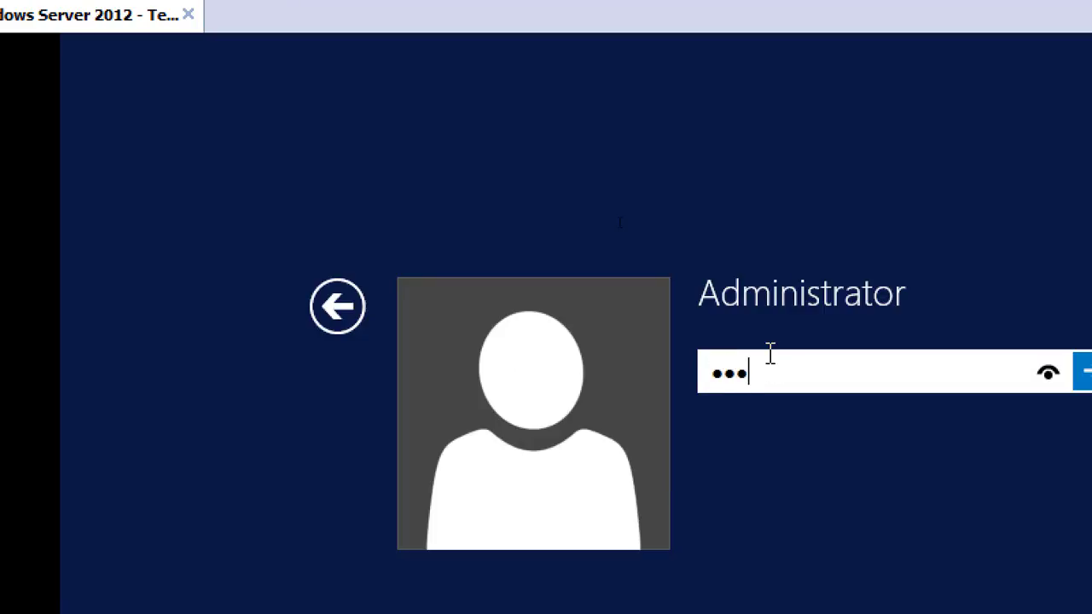
pyautogui.write('••••')
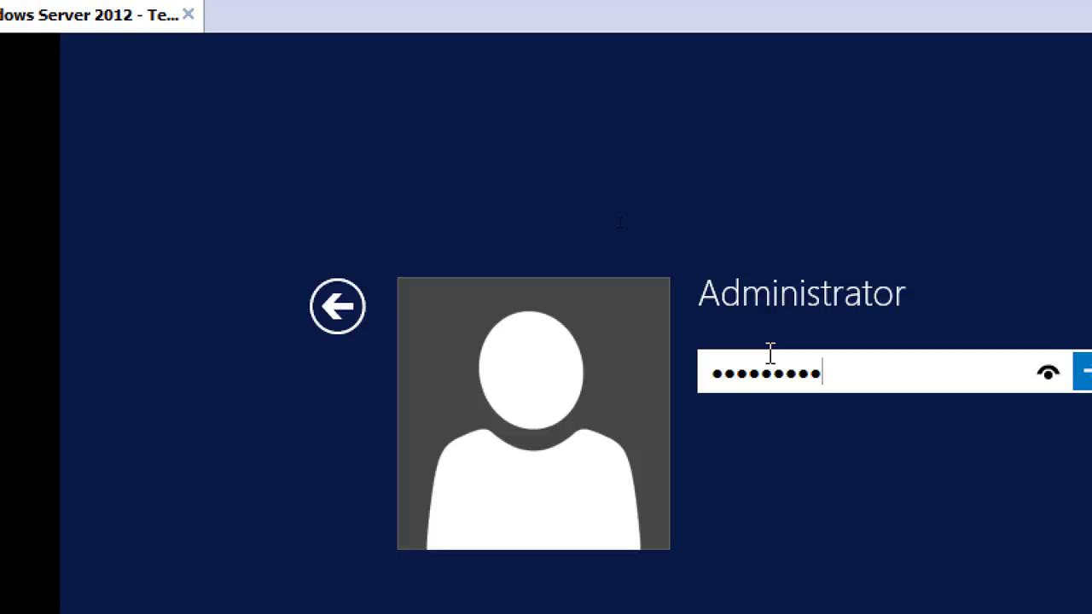
pyautogui.press('Return')
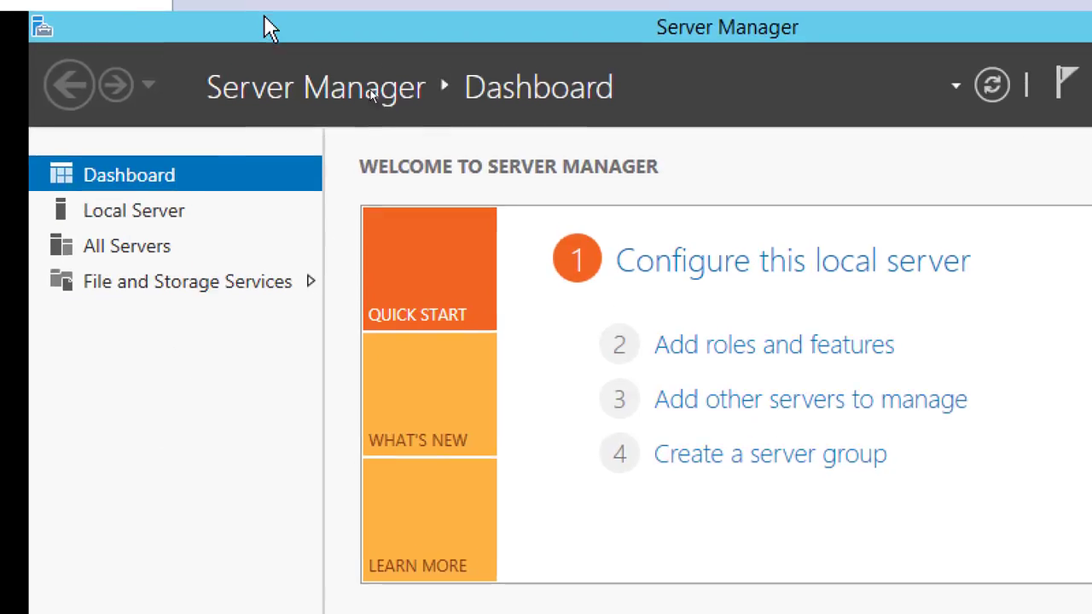
# Browse the Server Manager sections and the Tools menu
pyautogui.click(151, 220)
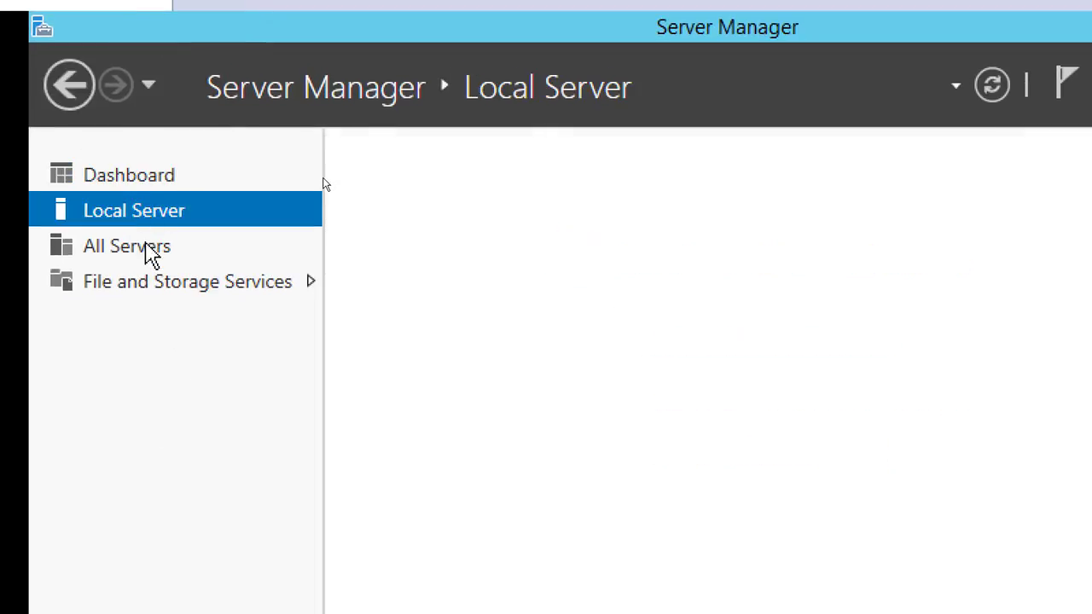
pyautogui.click(151, 254)
pyautogui.click(159, 282)
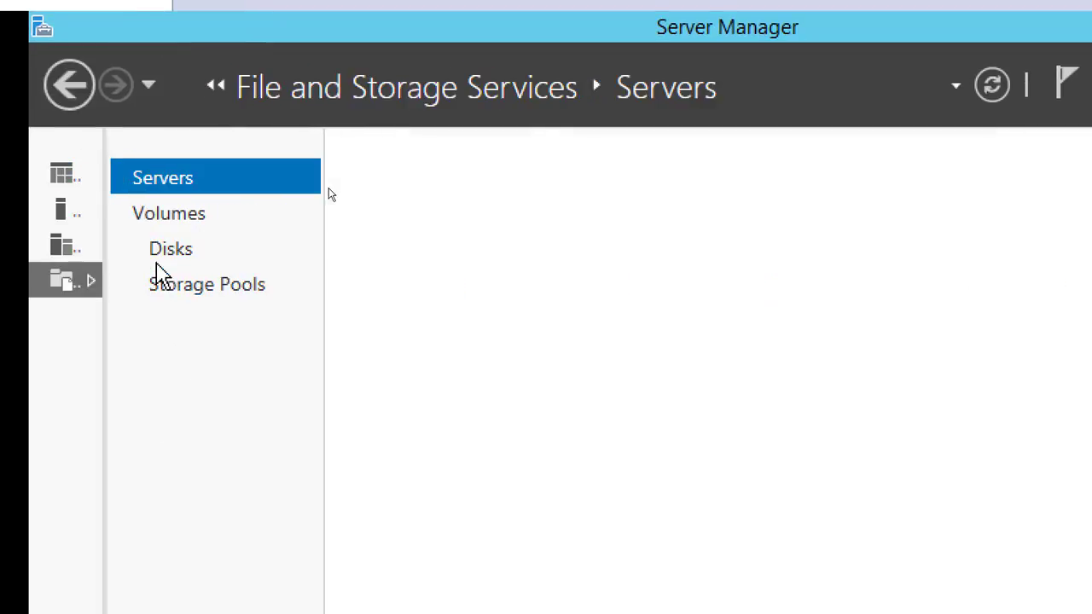
pyautogui.click(63, 176)
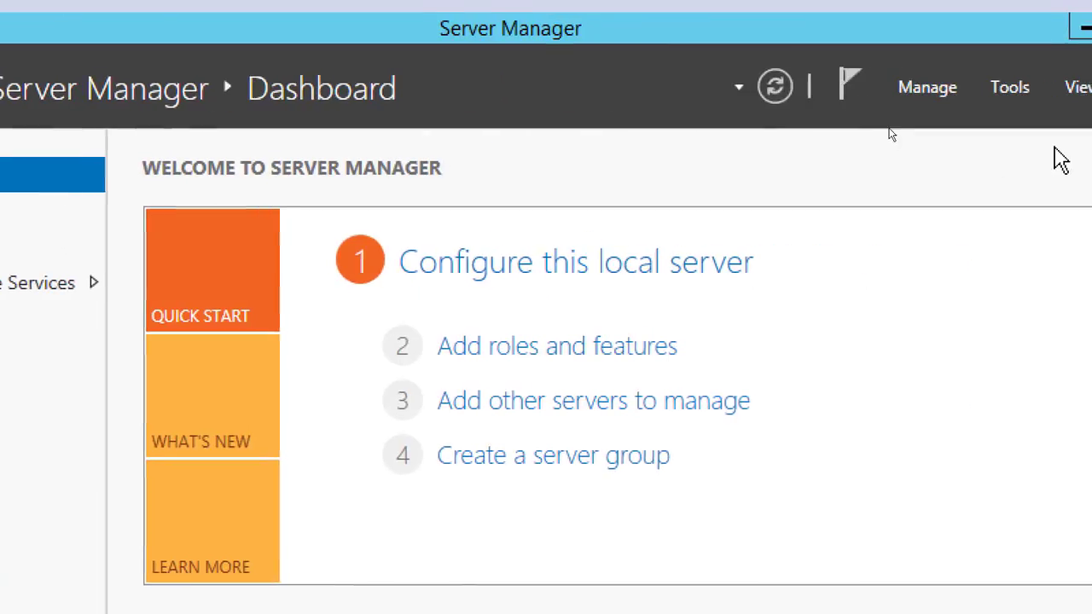
pyautogui.click(885, 99)
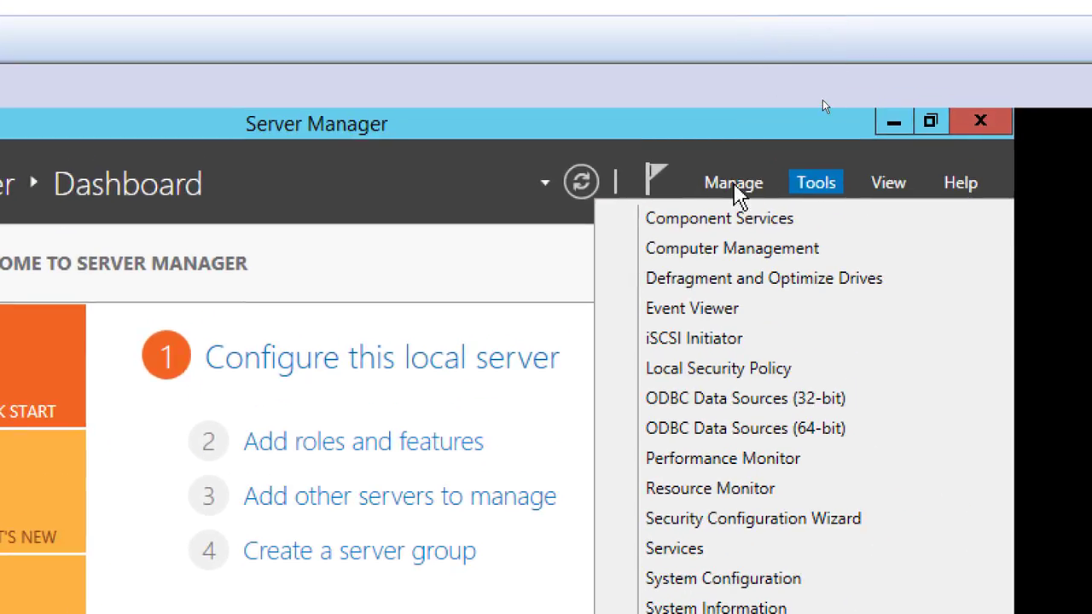
pyautogui.click(735, 184)
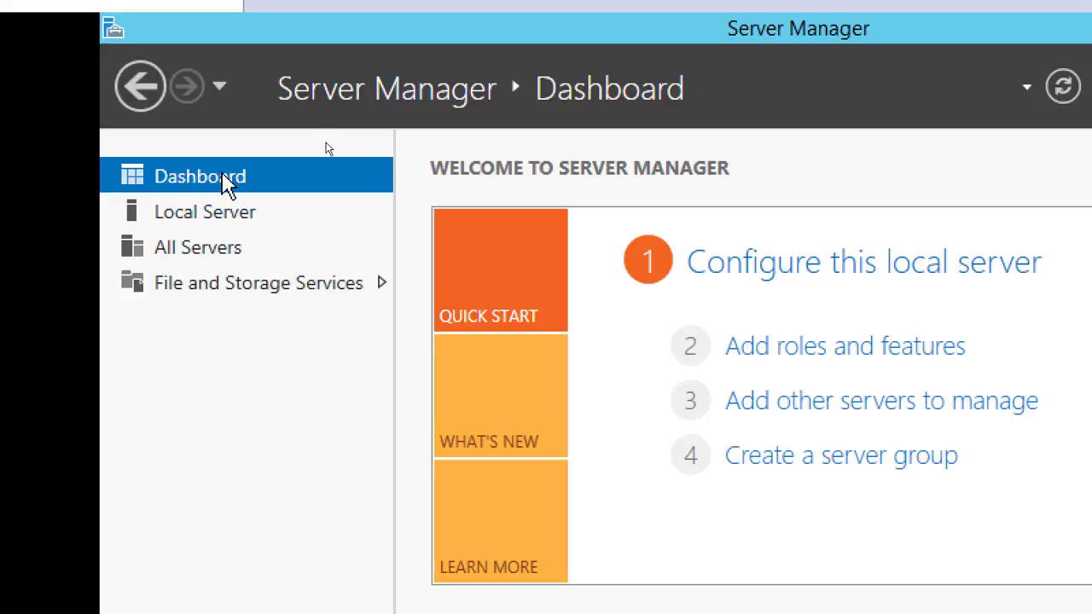
# Turn off Windows Firewall for both the private and public network settings on the local server
pyautogui.click(232, 216)
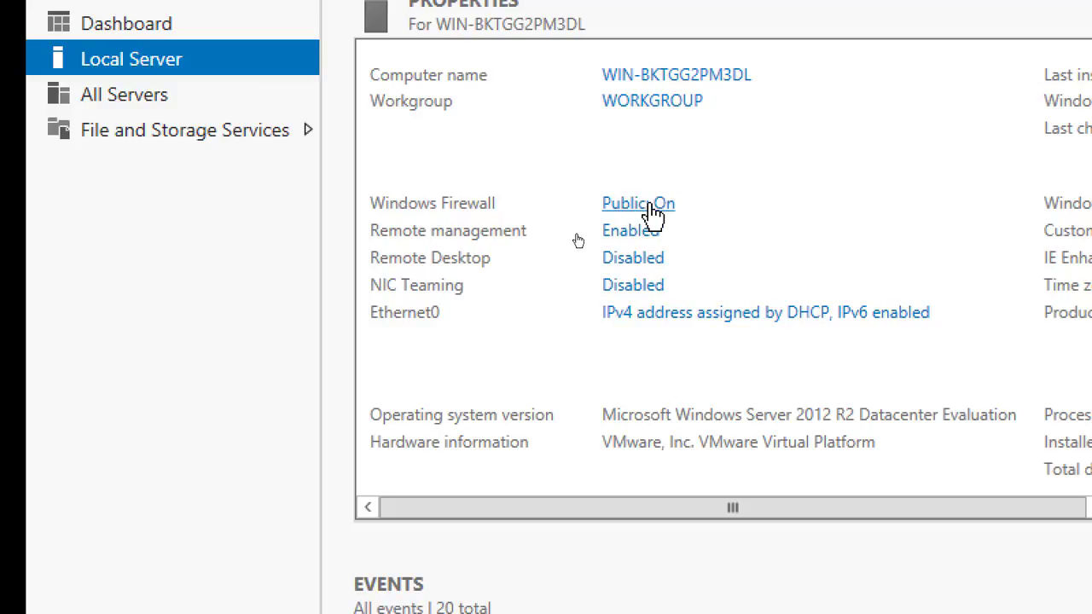
pyautogui.click(657, 207)
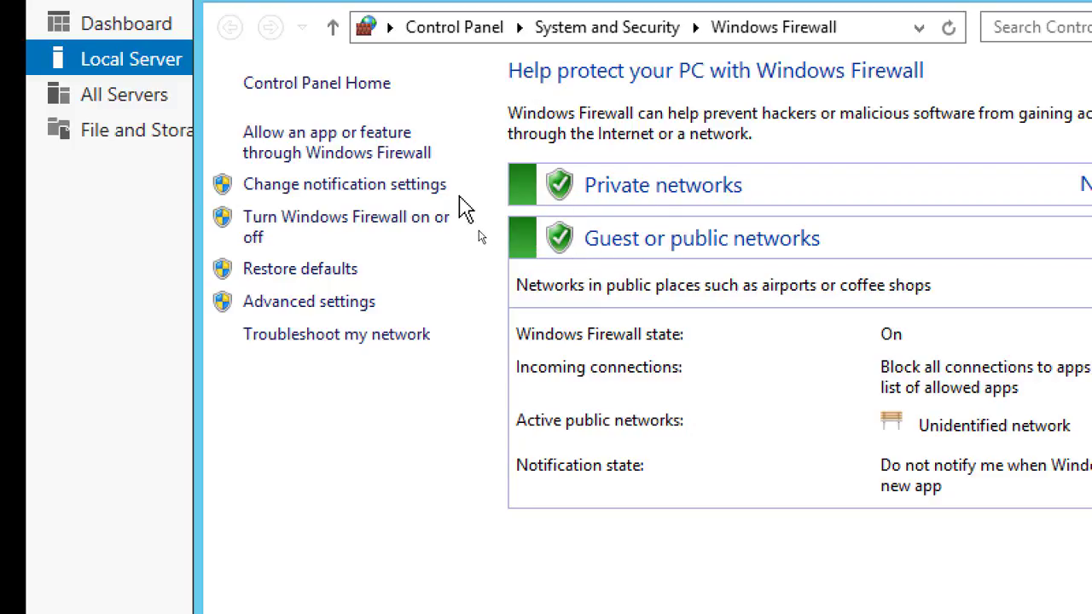
pyautogui.click(345, 229)
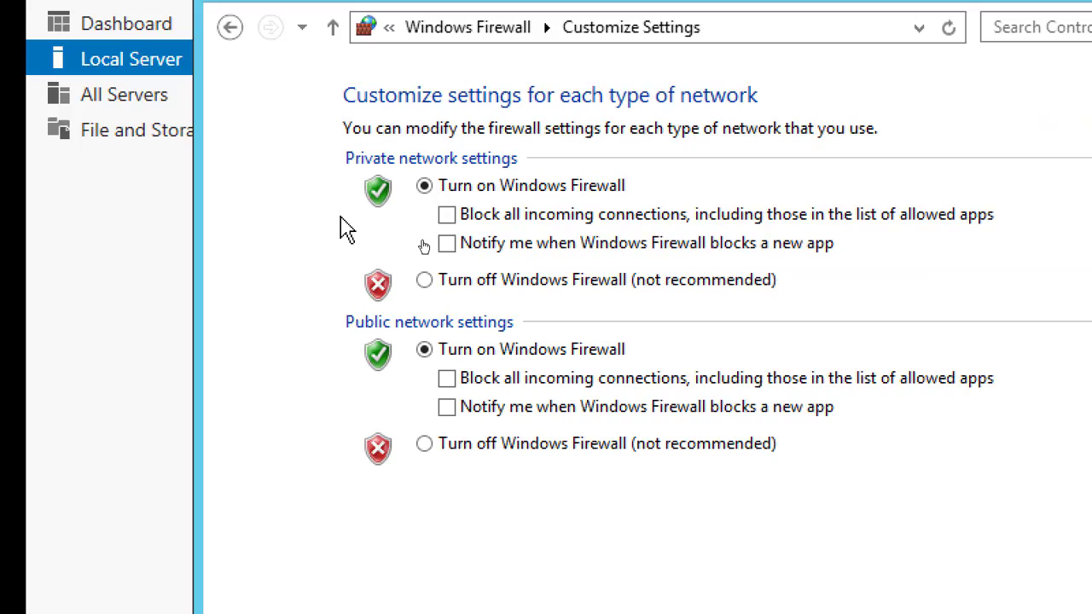
pyautogui.click(424, 281)
pyautogui.click(425, 444)
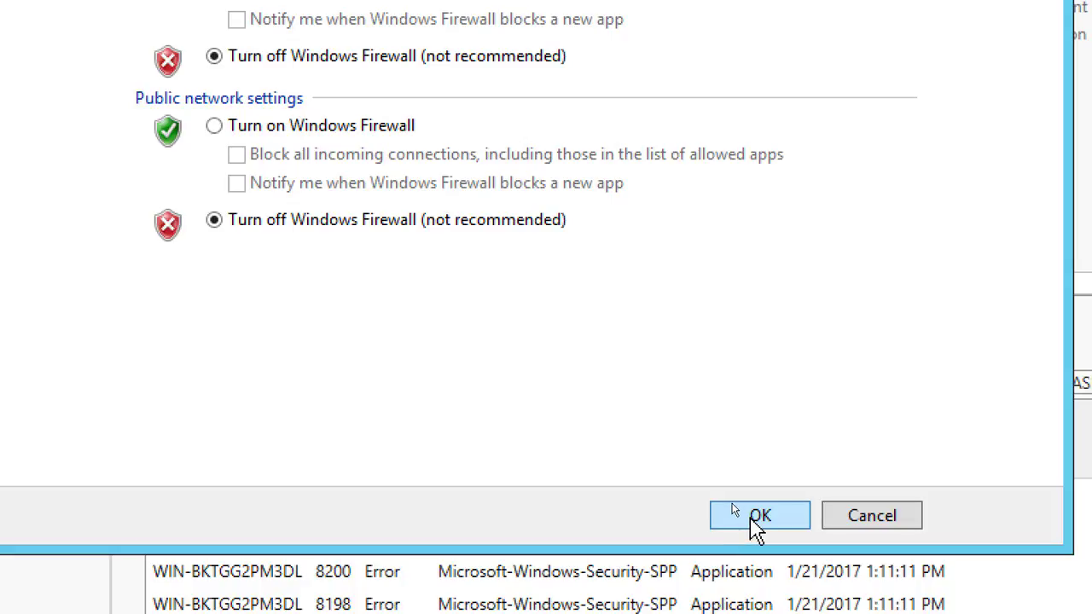
pyautogui.click(754, 521)
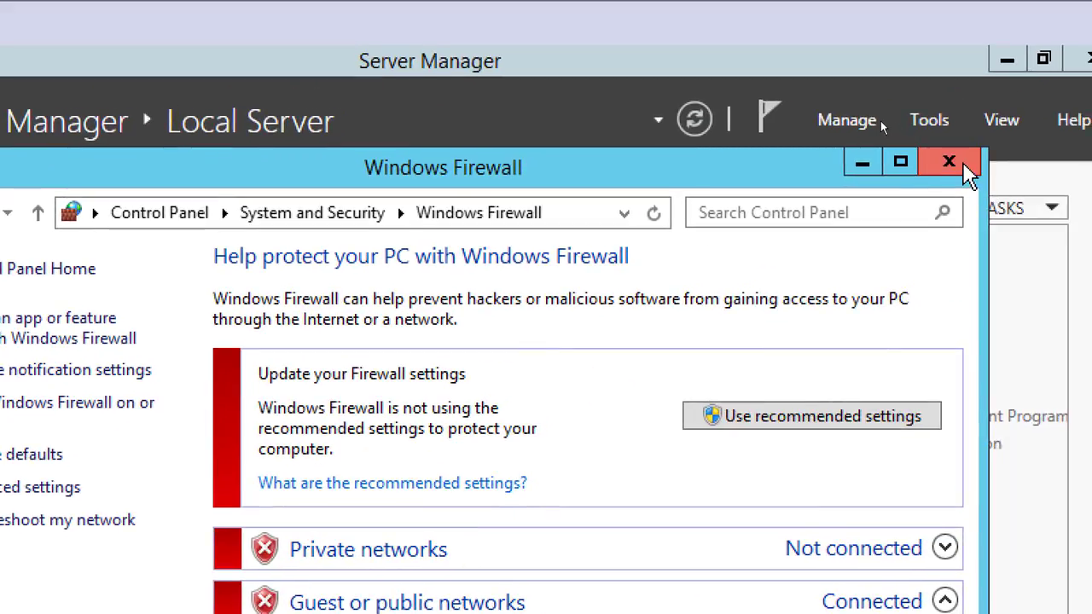
pyautogui.click(950, 162)
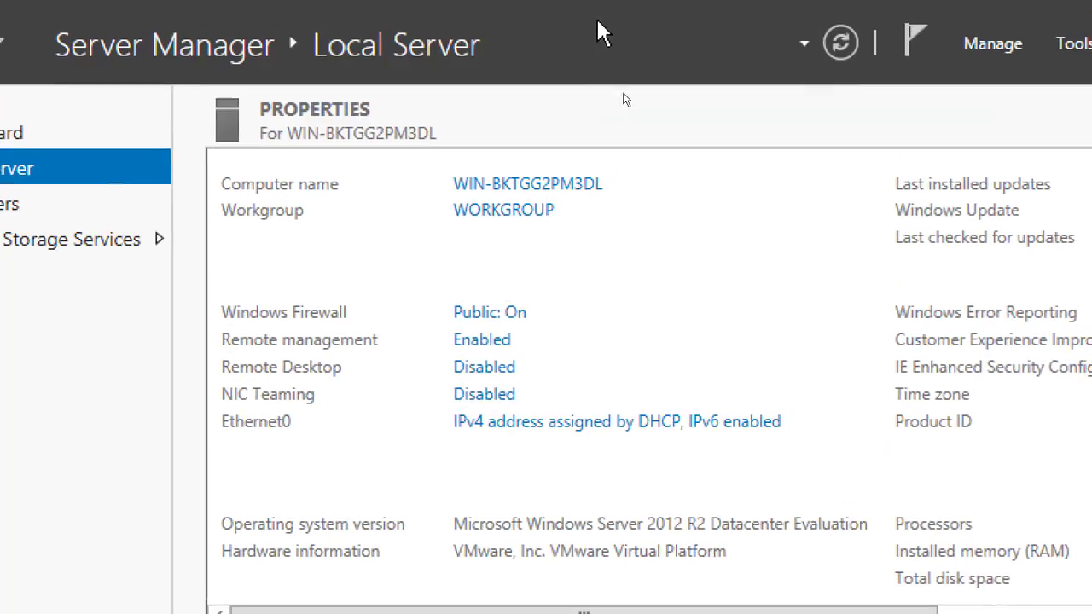
pyautogui.click(840, 53)
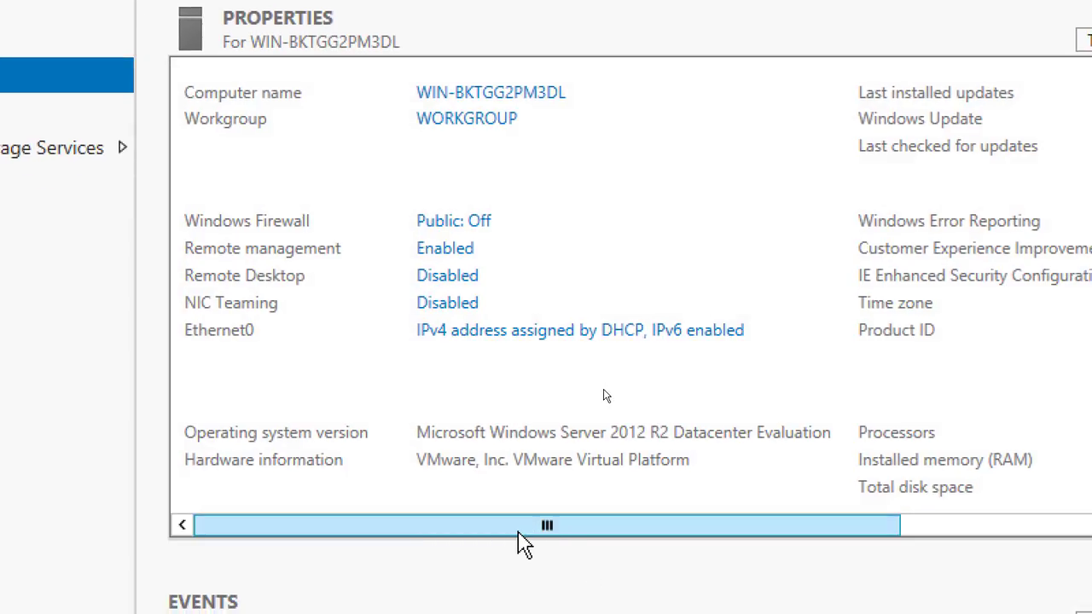
pyautogui.moveTo(518, 534); pyautogui.dragTo(840, 544)
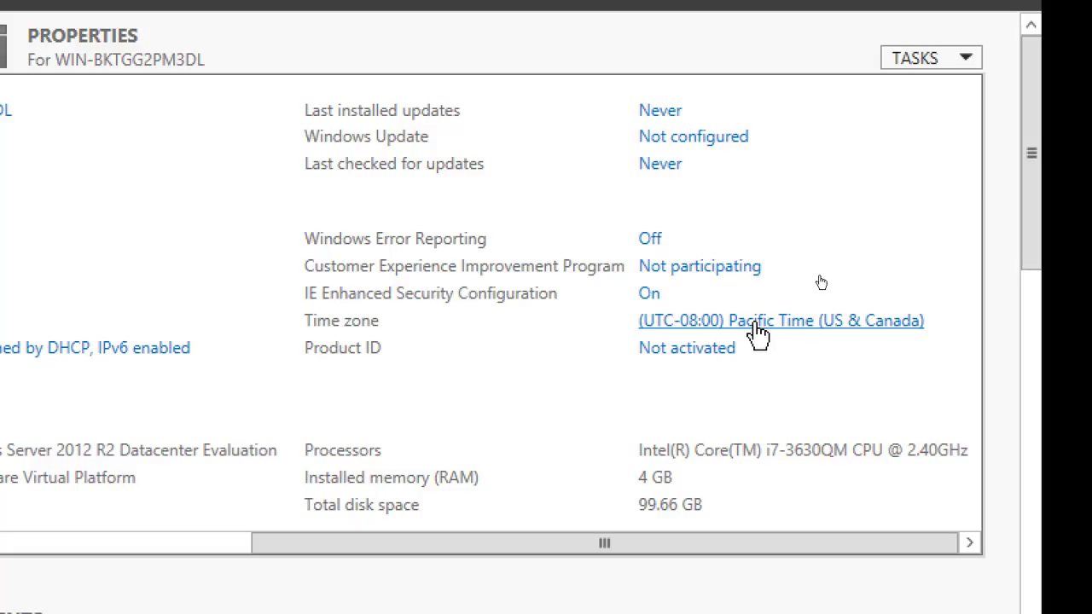
pyautogui.click(768, 335)
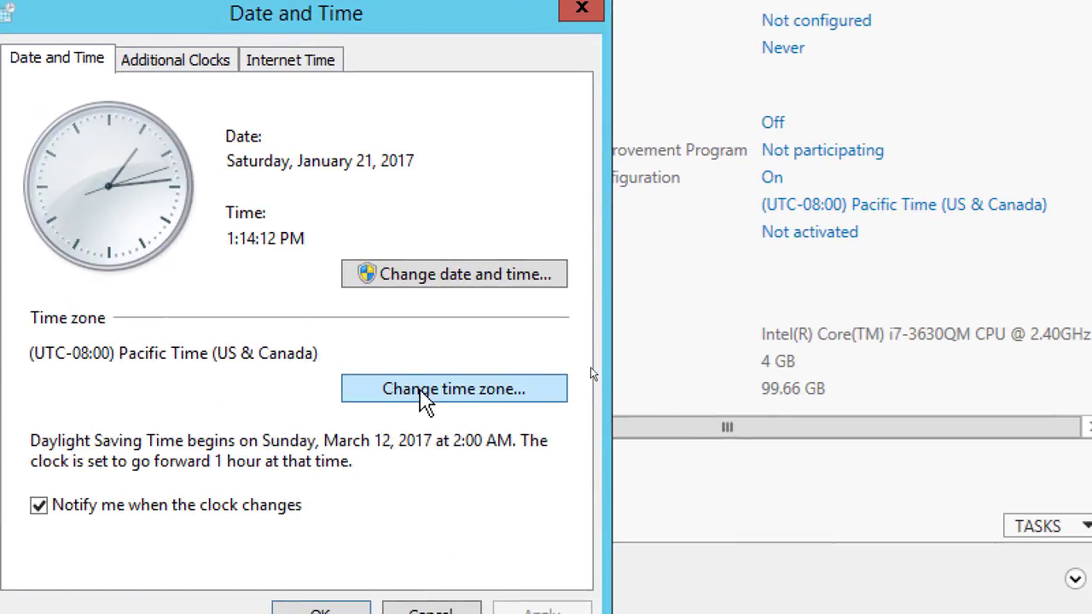
pyautogui.click(423, 395)
pyautogui.click(170, 183)
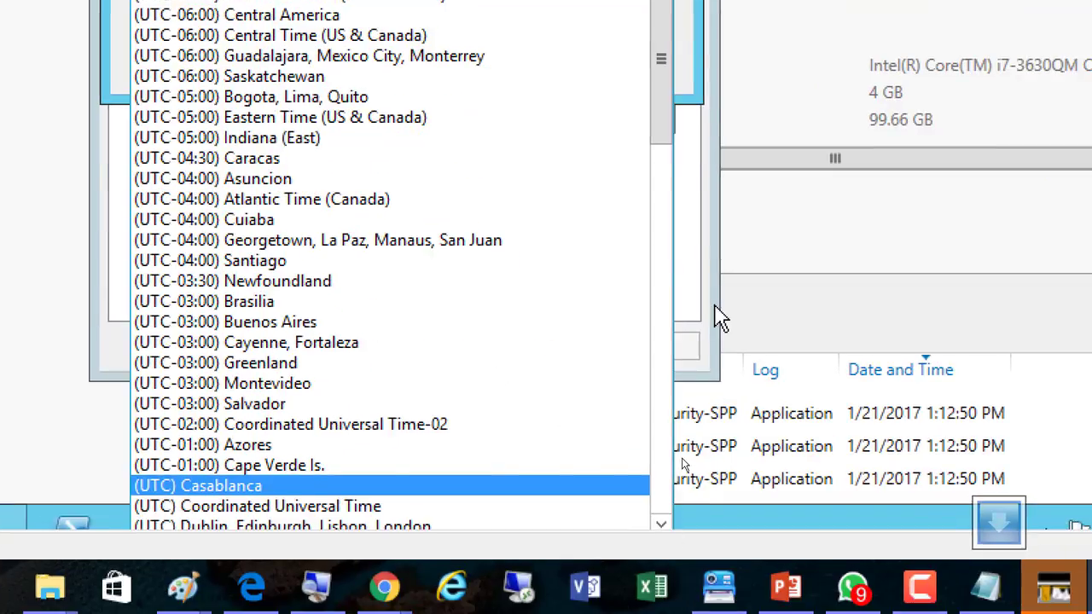
pyautogui.click(758, 413)
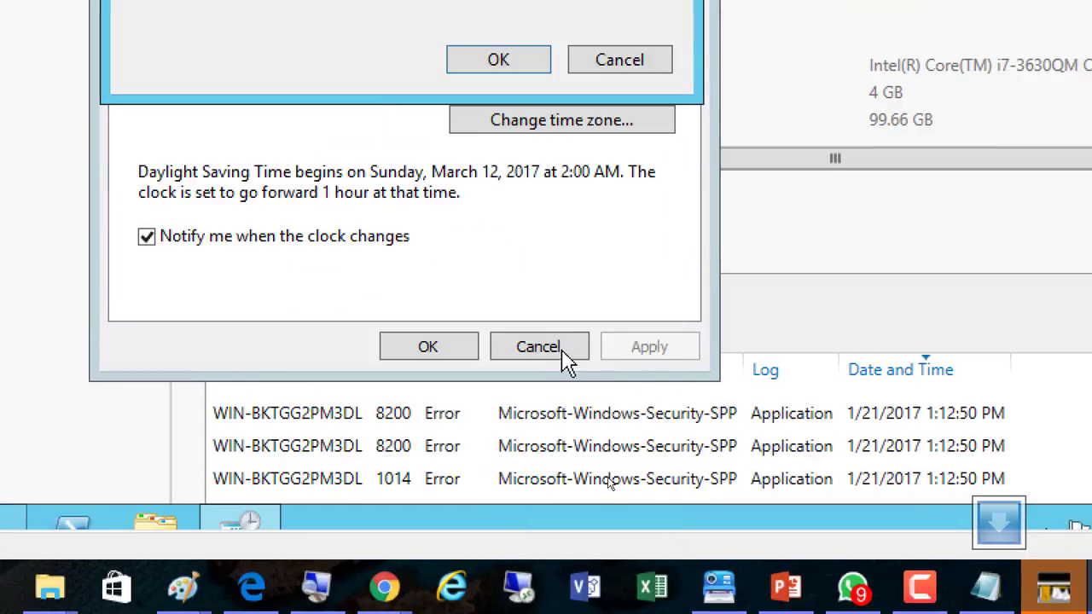
pyautogui.click(601, 64)
pyautogui.click(521, 345)
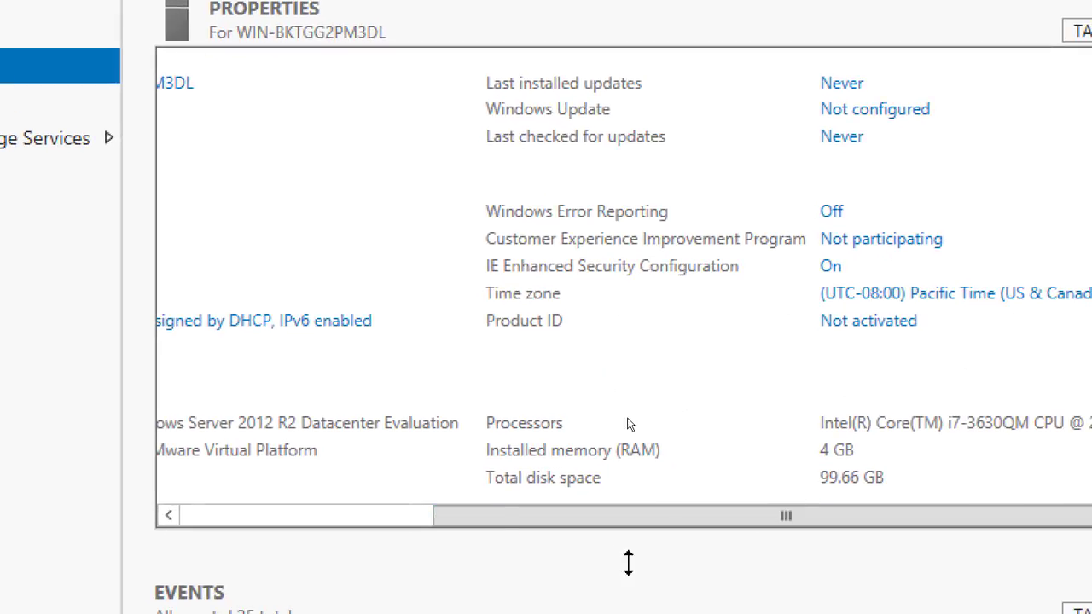
pyautogui.moveTo(460, 516); pyautogui.dragTo(199, 515)
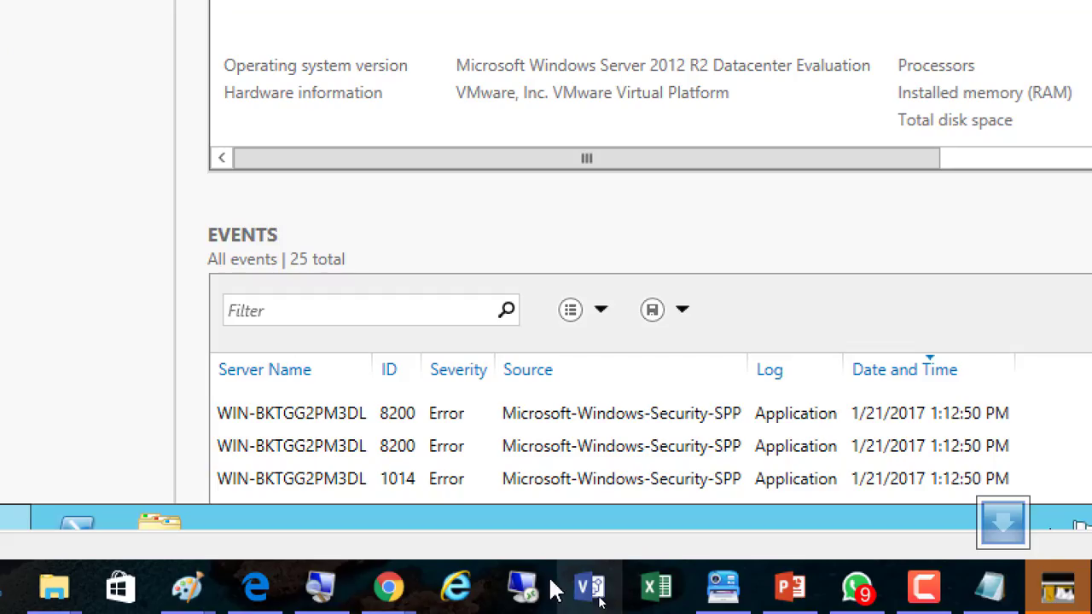
pyautogui.click(321, 587)
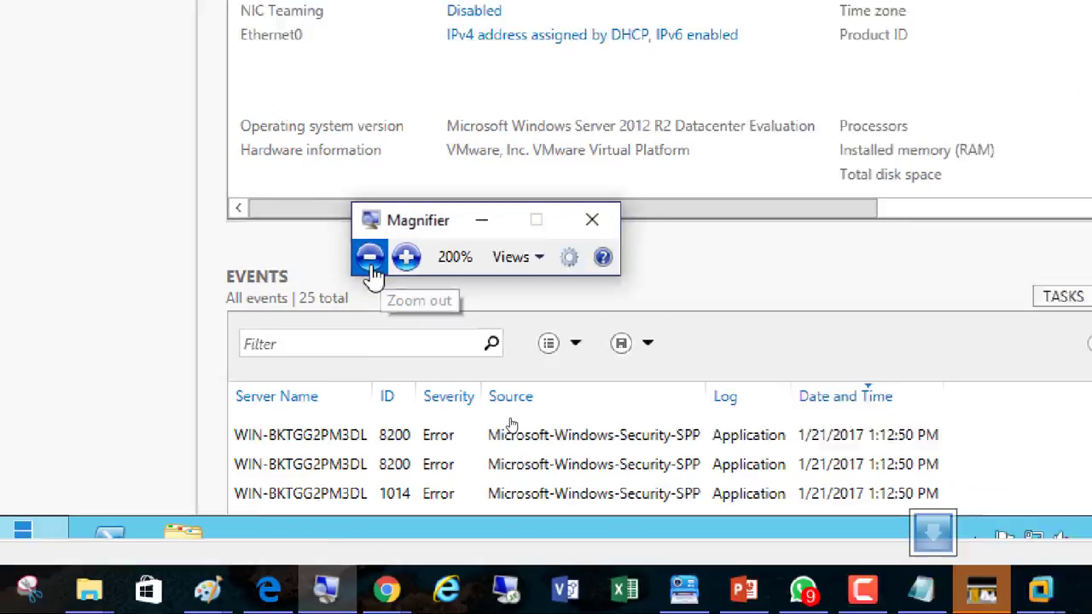
pyautogui.click(372, 266)
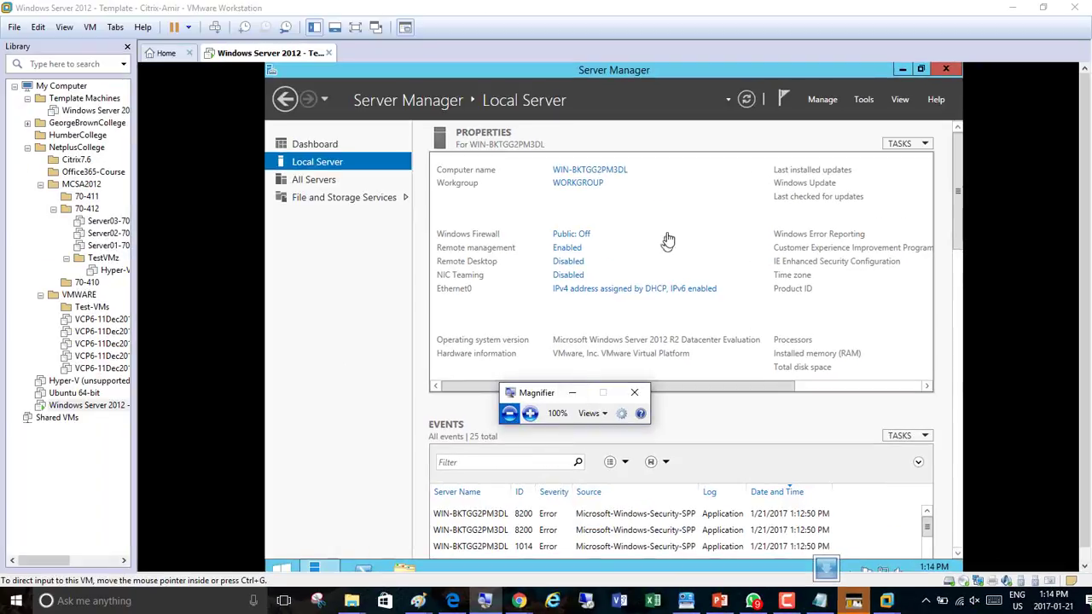
pyautogui.click(677, 391)
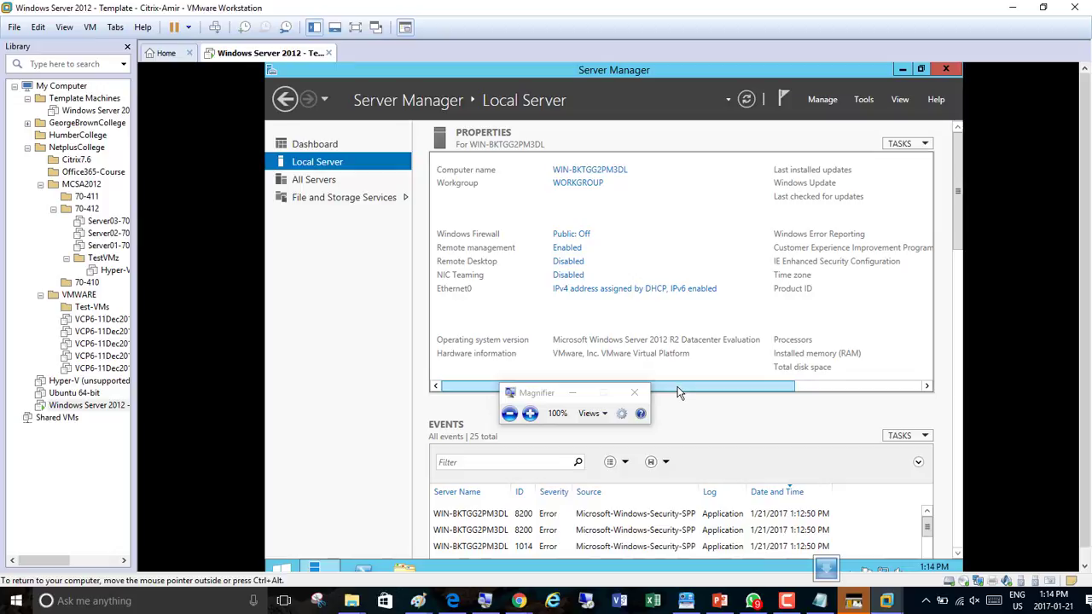
pyautogui.moveTo(676, 391); pyautogui.dragTo(718, 393)
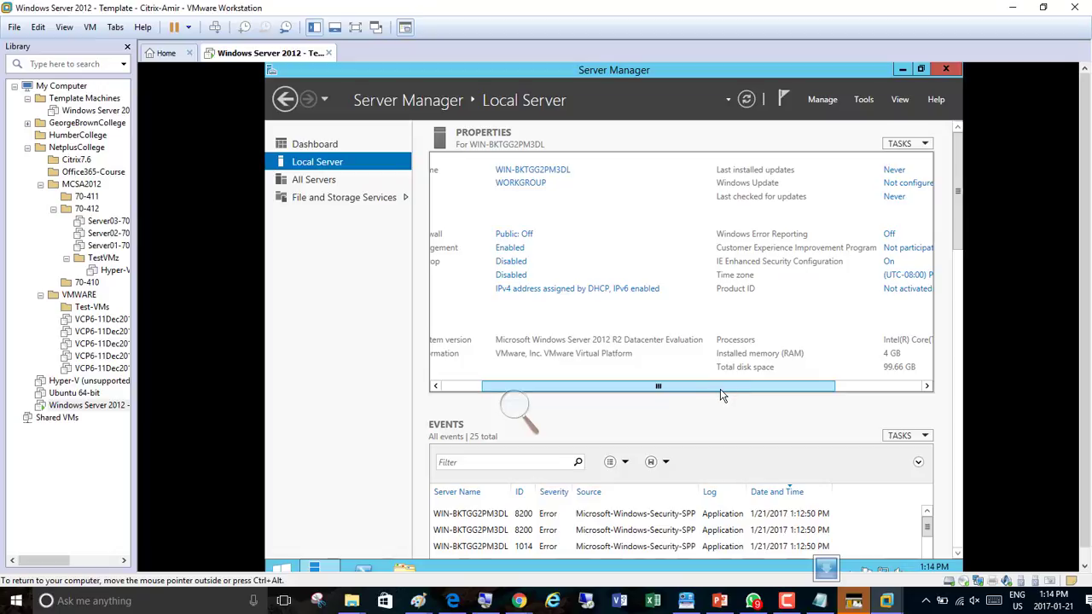
pyautogui.moveTo(720, 395); pyautogui.dragTo(845, 401)
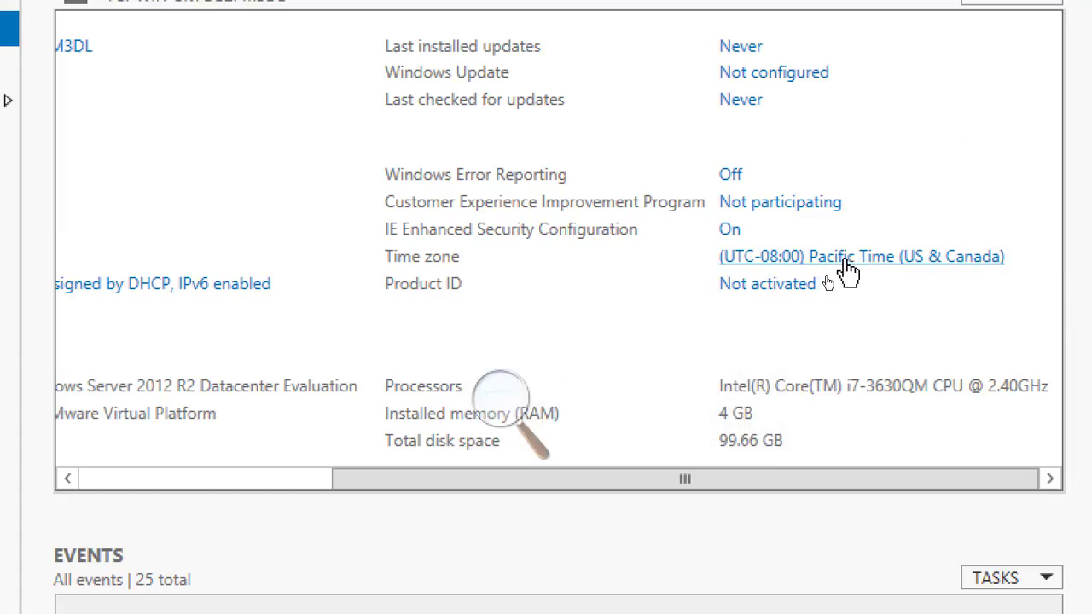
# Change the local server's time zone to (UTC-05:00) Eastern Time (US & Canada)
pyautogui.click(851, 263)
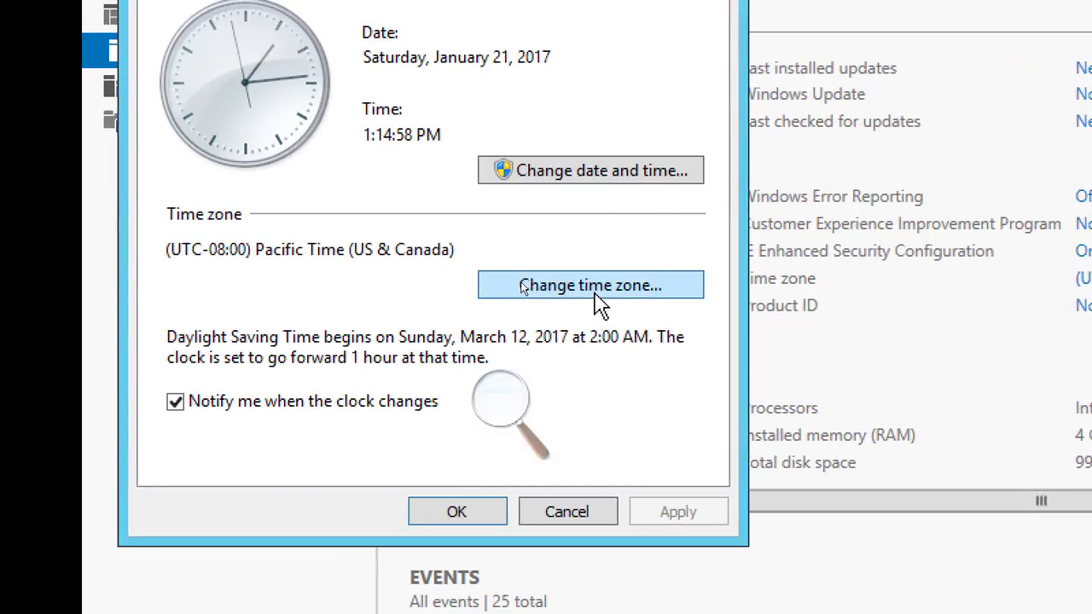
pyautogui.click(602, 298)
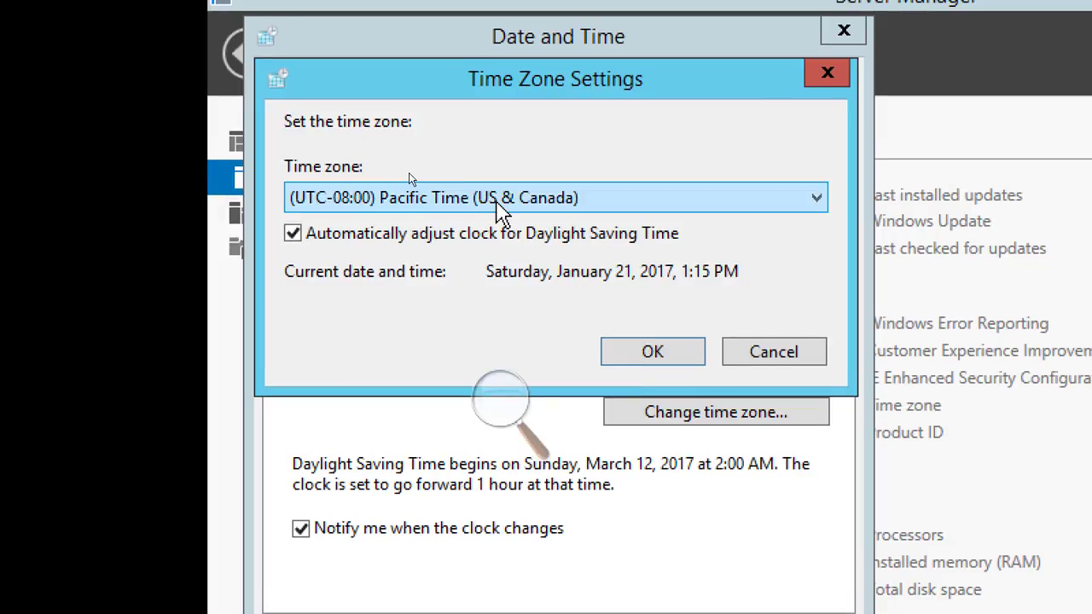
pyautogui.click(498, 203)
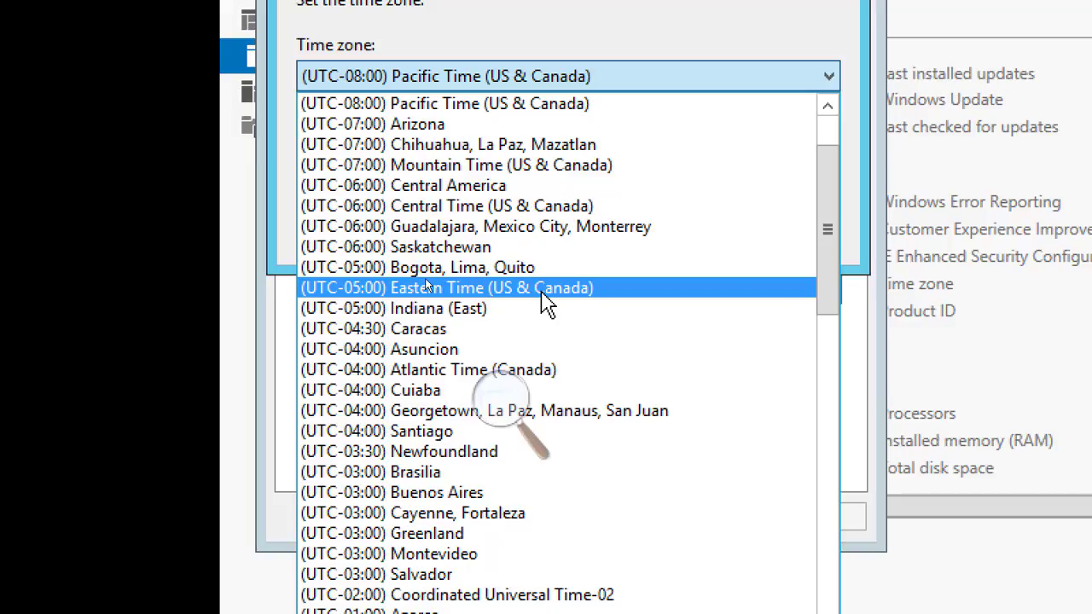
pyautogui.click(543, 290)
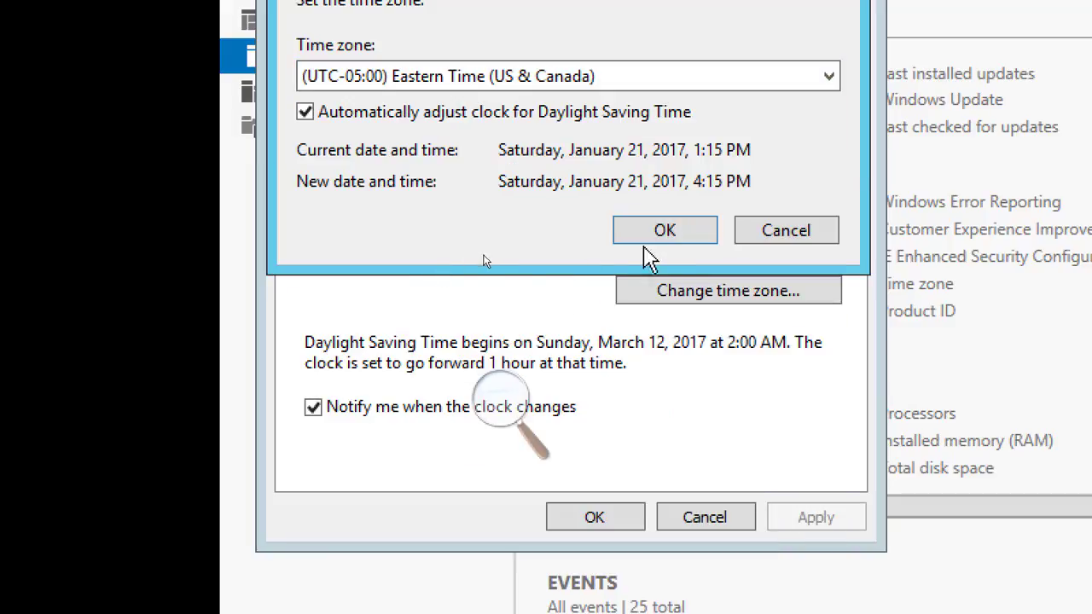
pyautogui.click(689, 232)
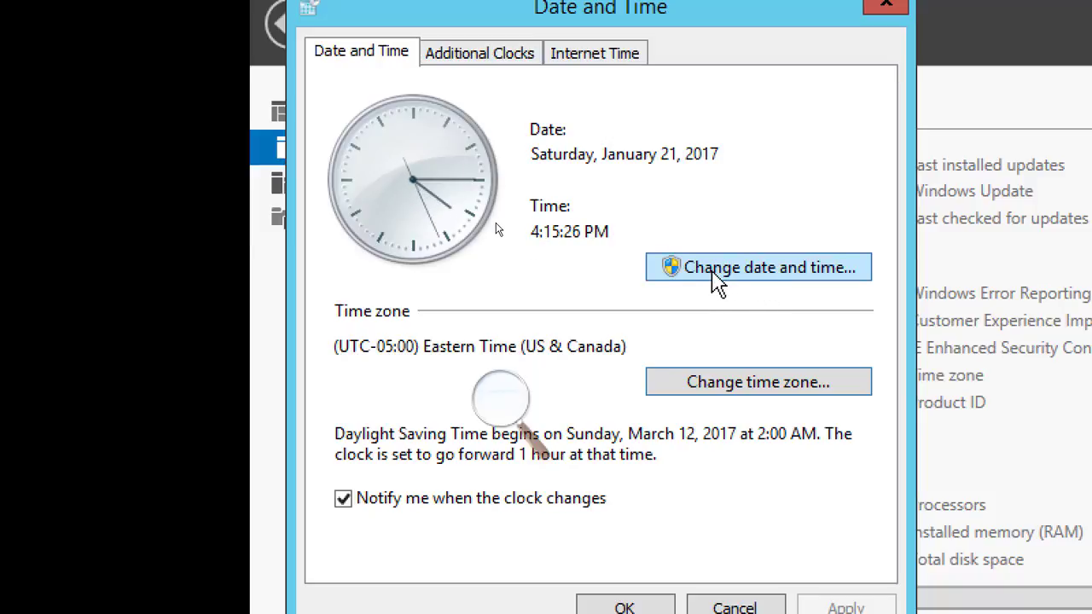
# Set the system clock's hour so the time reads 1:15 PM and close the Date and Time dialog
pyautogui.click(716, 281)
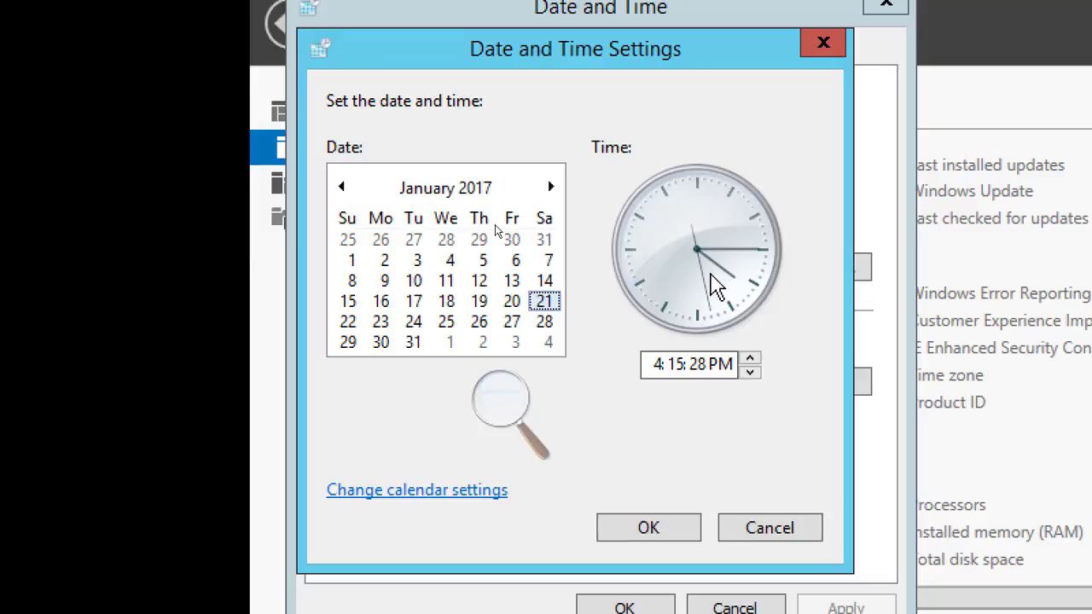
pyautogui.click(658, 365)
pyautogui.write('1')
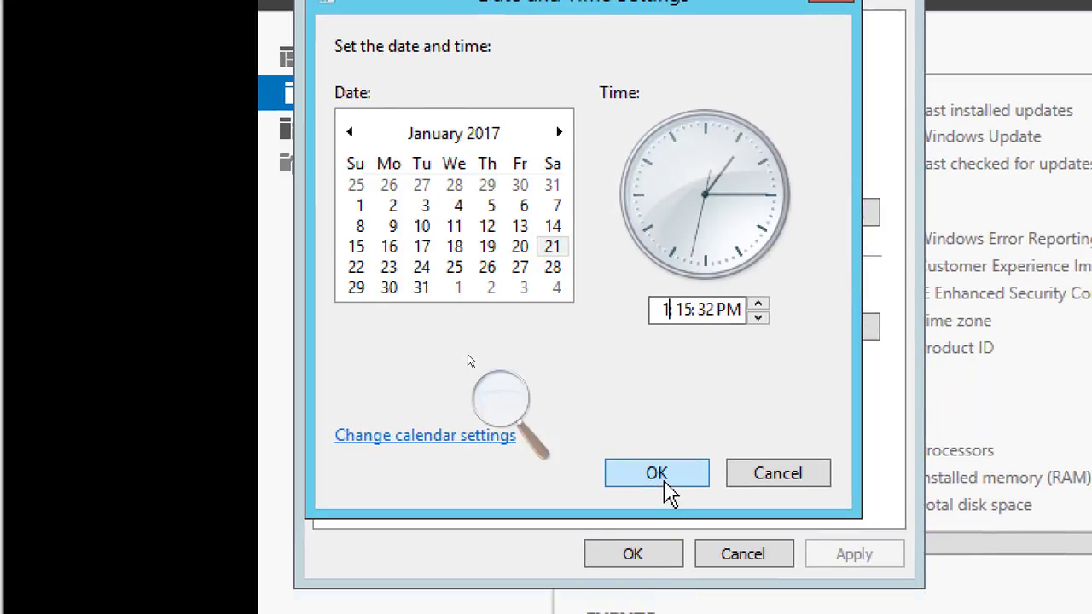
pyautogui.click(665, 483)
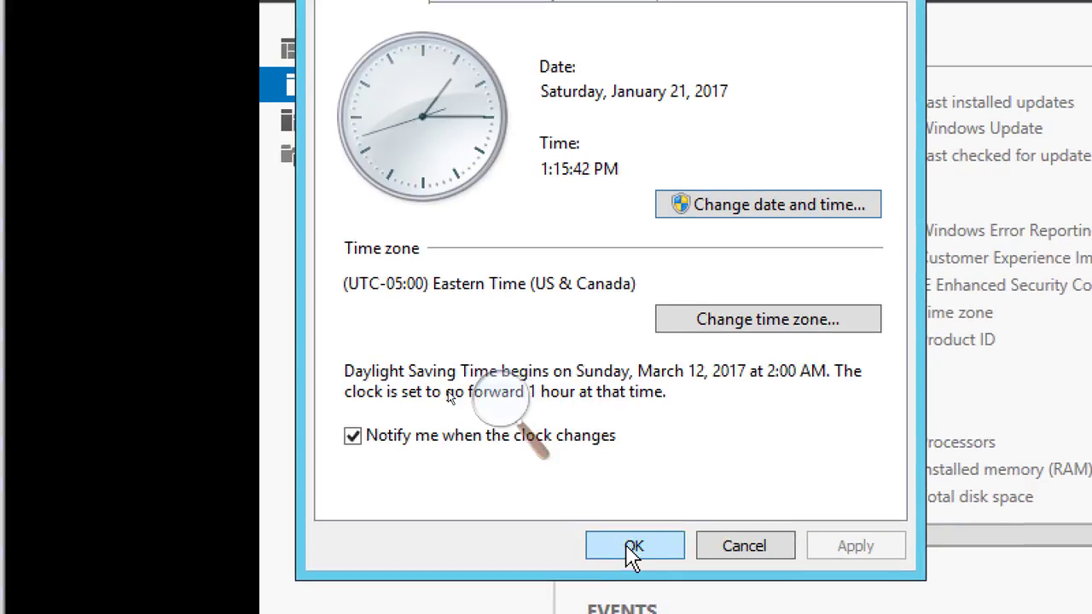
pyautogui.click(632, 547)
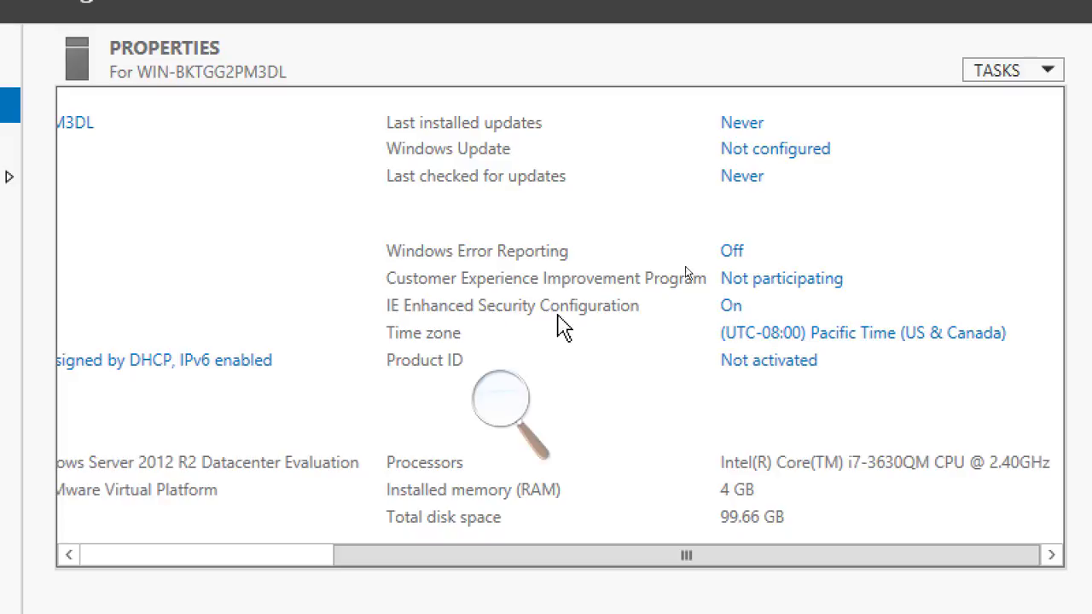
# Turn off IE Enhanced Security Configuration for both Administrators and Users
pyautogui.click(731, 306)
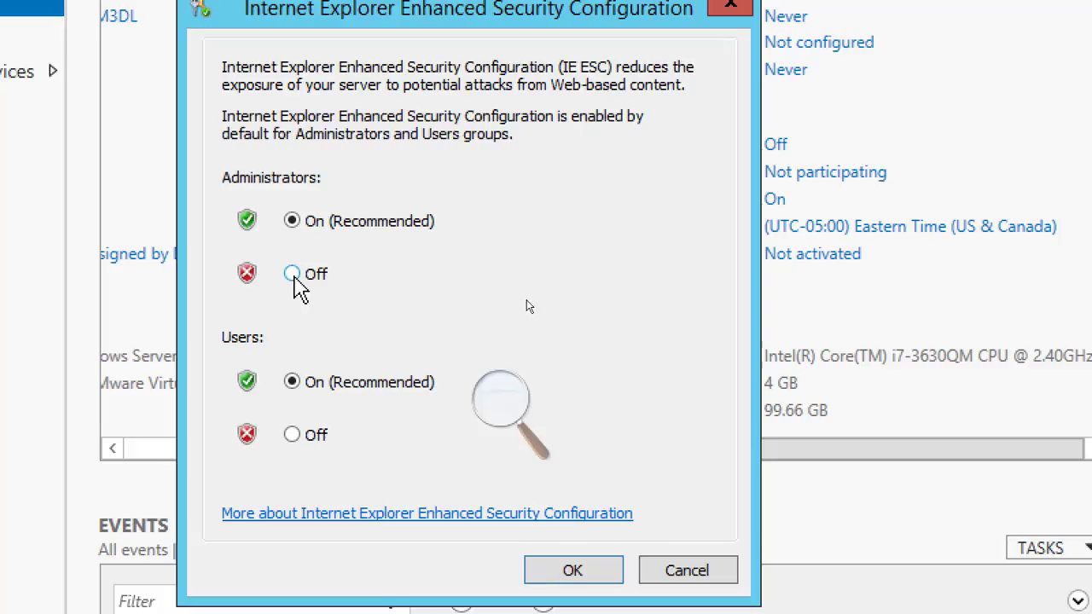
pyautogui.click(292, 274)
pyautogui.click(292, 435)
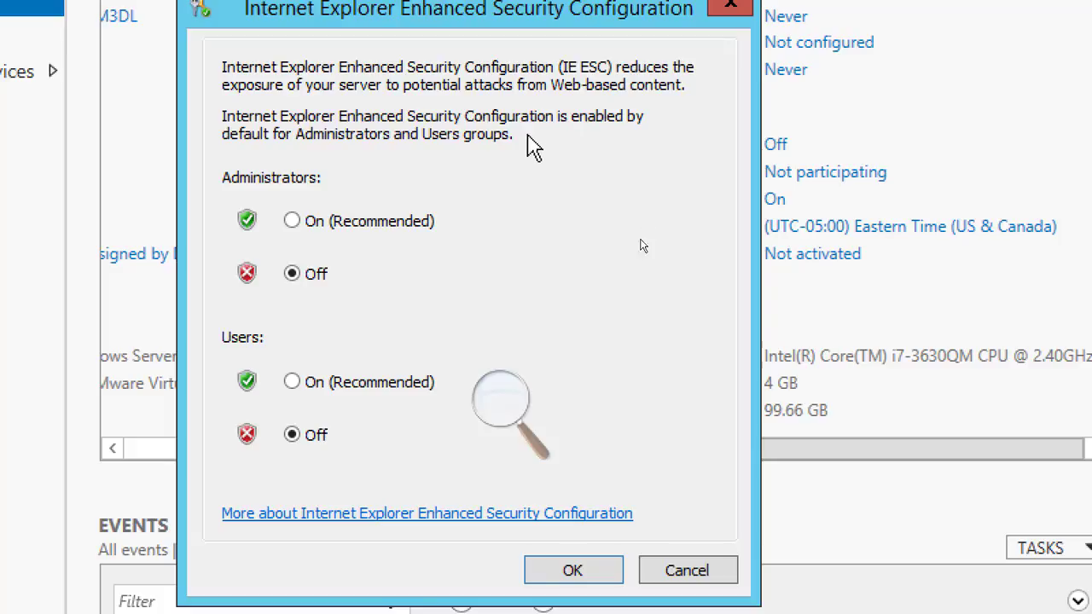
pyautogui.click(572, 580)
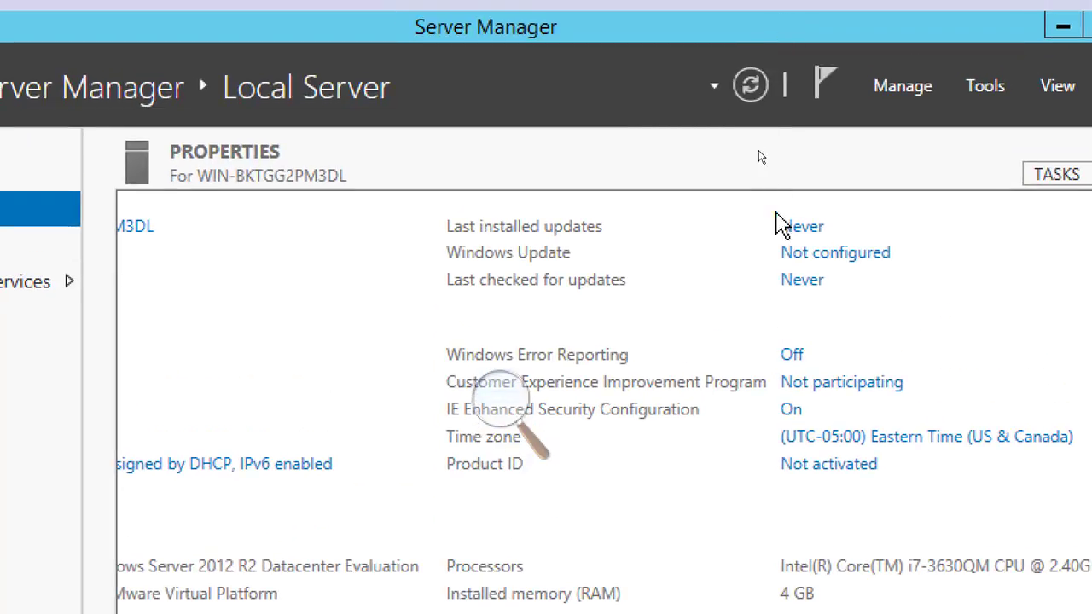
# Refresh the local server properties and scroll across them to review the updated settings
pyautogui.click(749, 87)
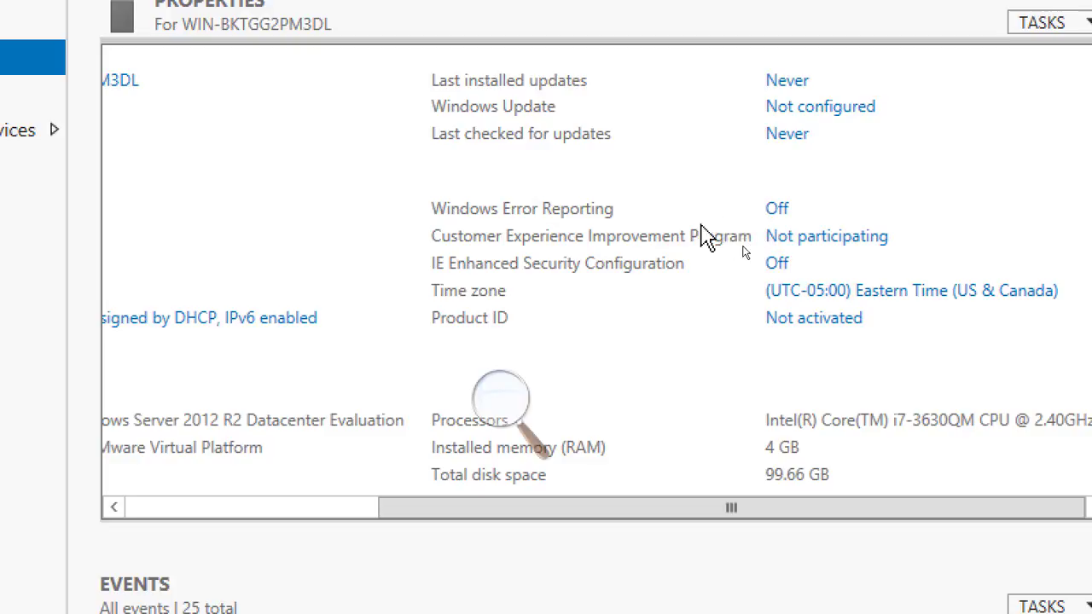
pyautogui.moveTo(629, 517); pyautogui.dragTo(346, 512)
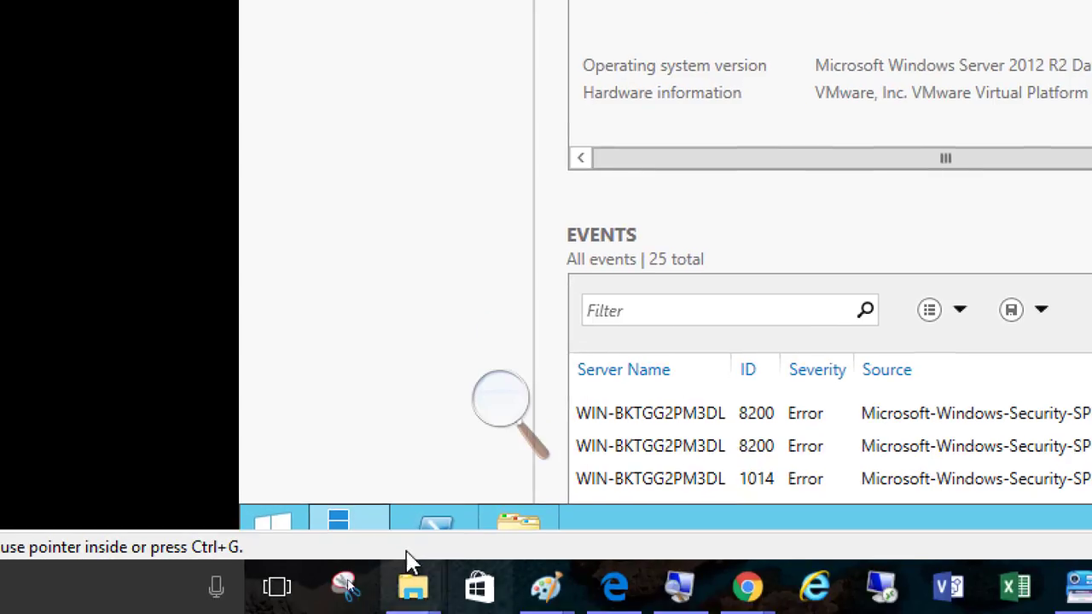
# In Power Options, set the Balanced plan to never turn off the display and save the changes
pyautogui.rightClick(282, 522)
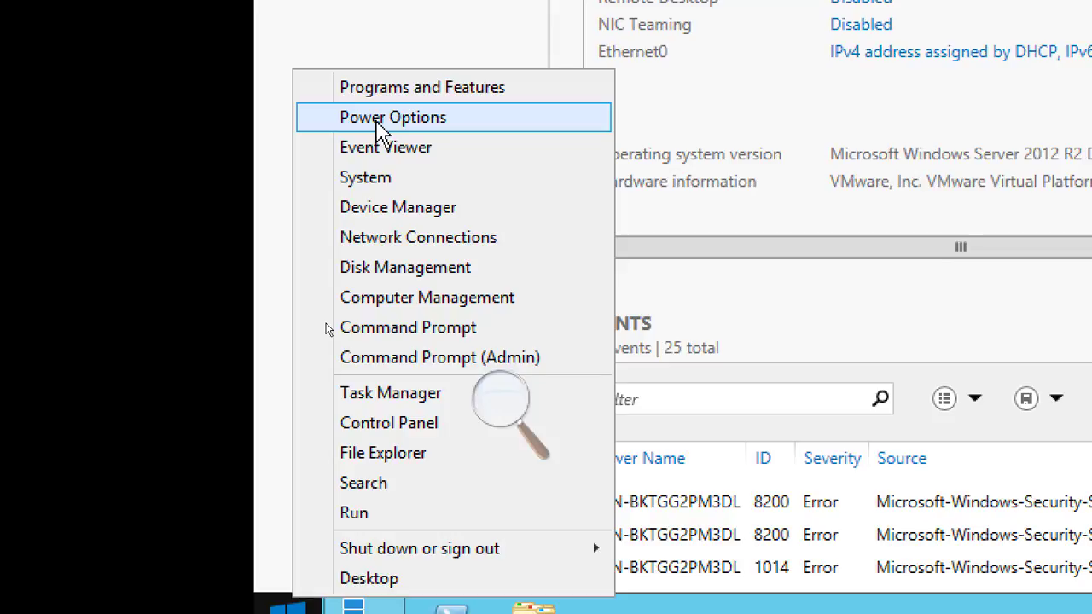
pyautogui.click(382, 120)
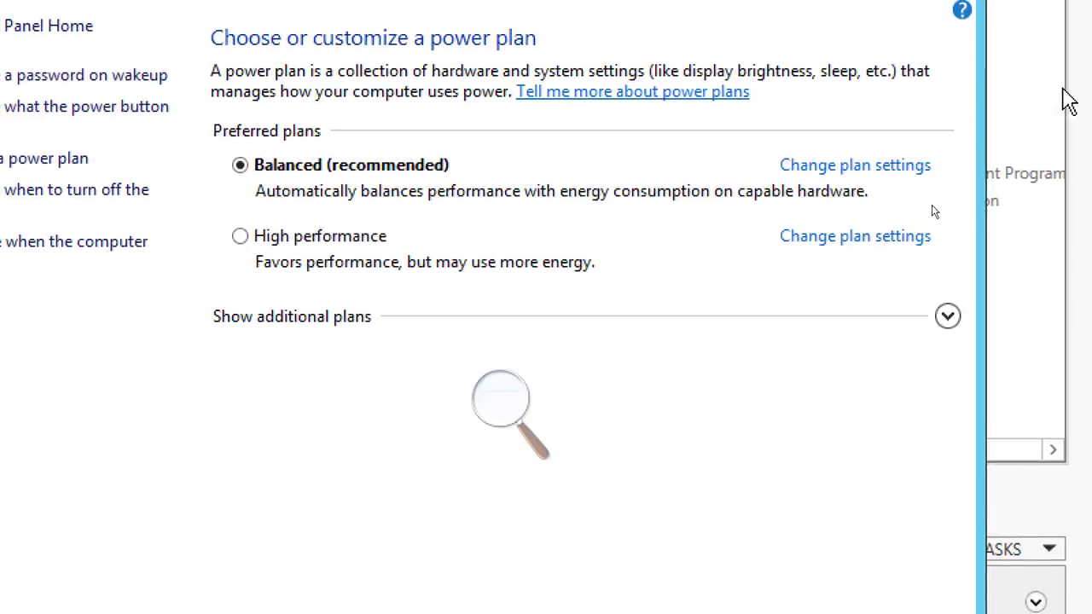
pyautogui.click(831, 170)
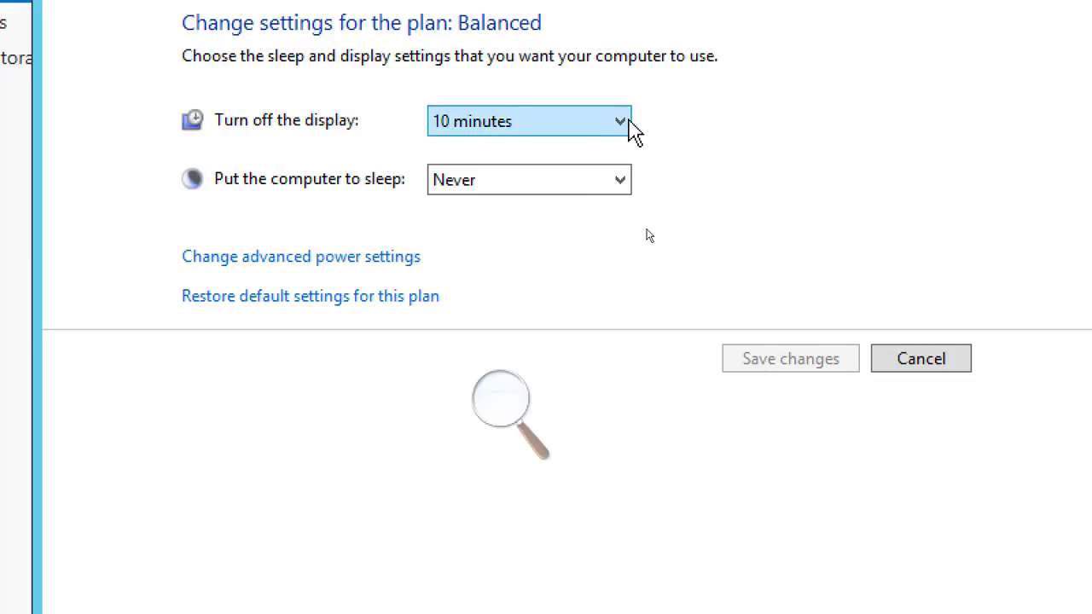
pyautogui.click(627, 122)
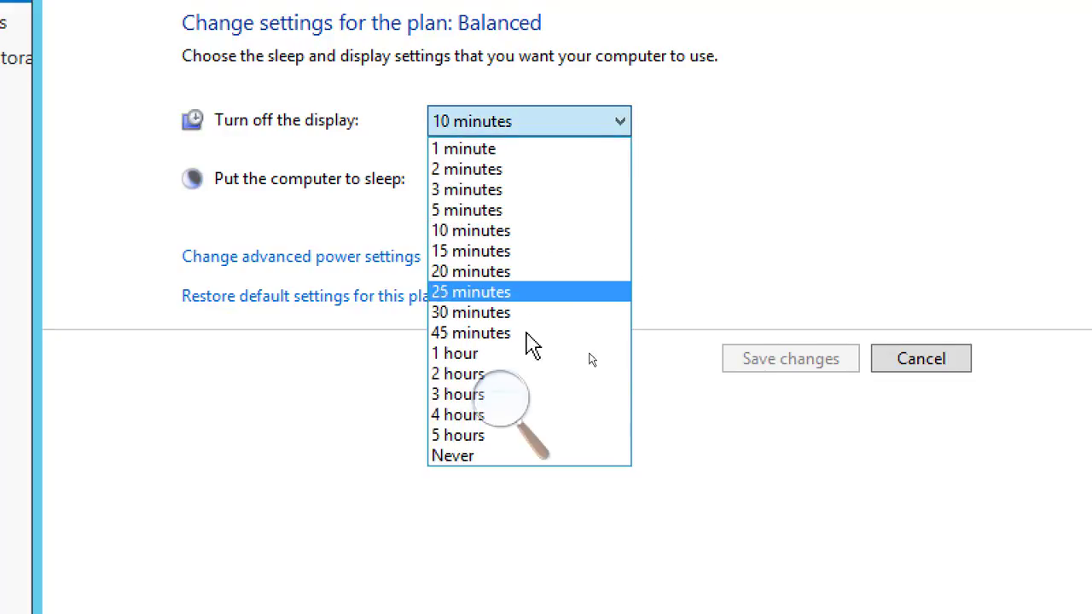
pyautogui.click(483, 458)
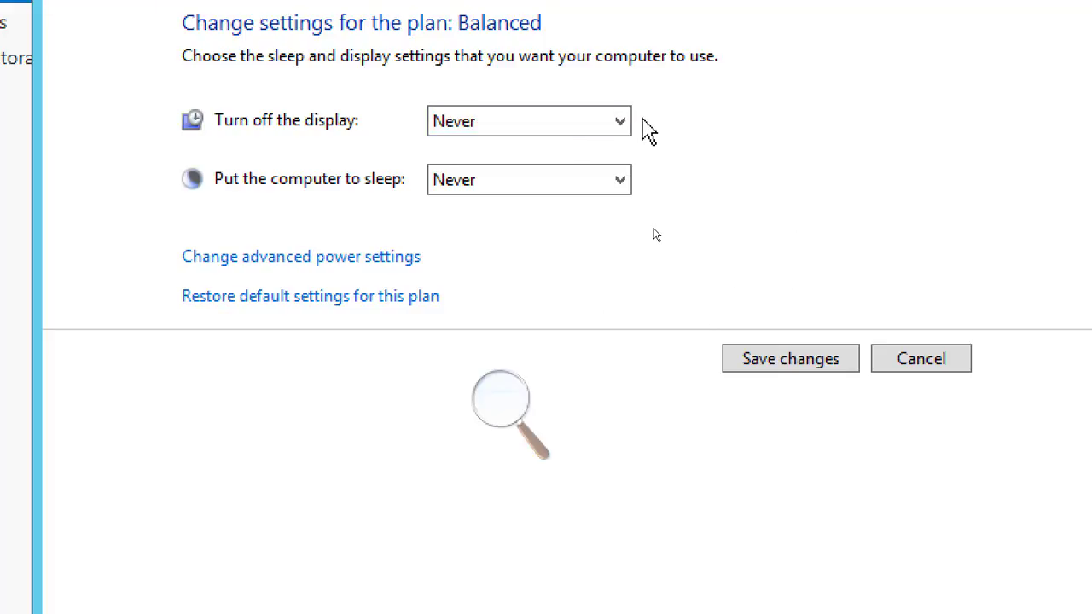
pyautogui.click(756, 365)
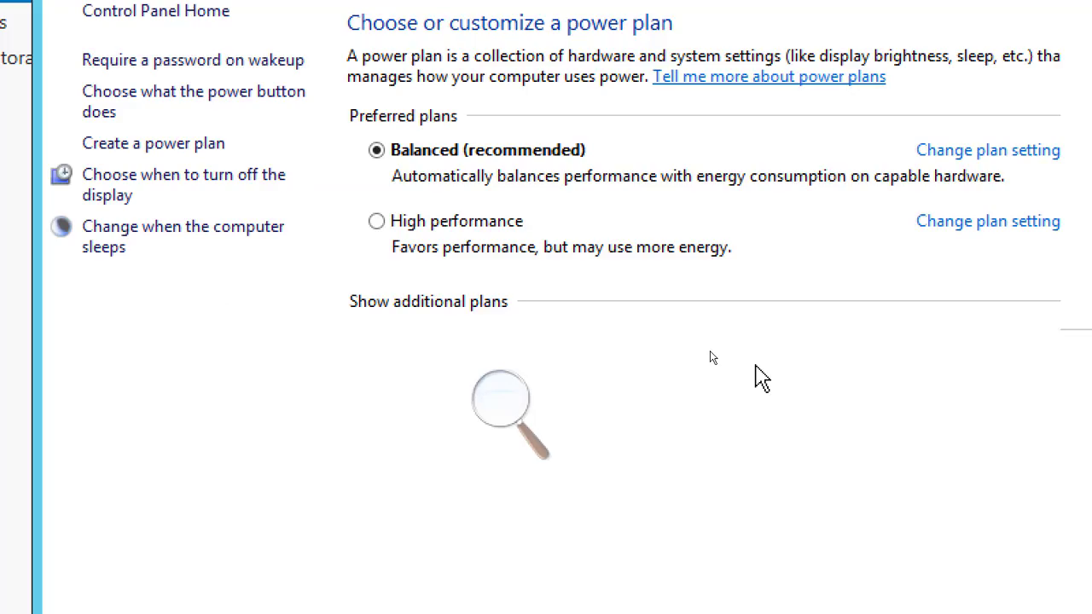
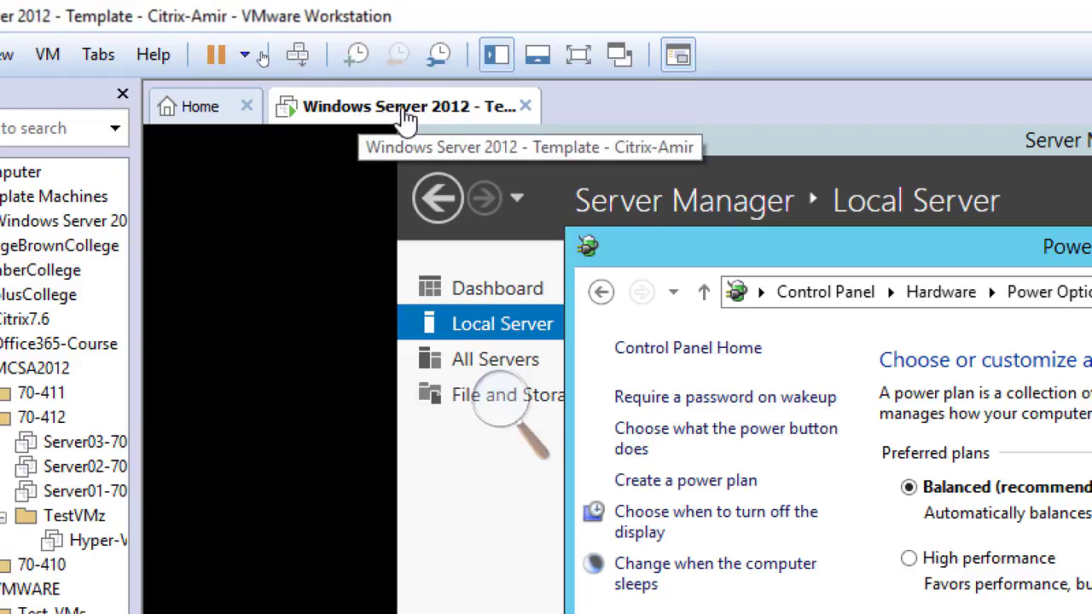
# In the VM's settings, set shared folders to always enabled and map them as a network drive in Windows guests
pyautogui.rightClick(388, 117)
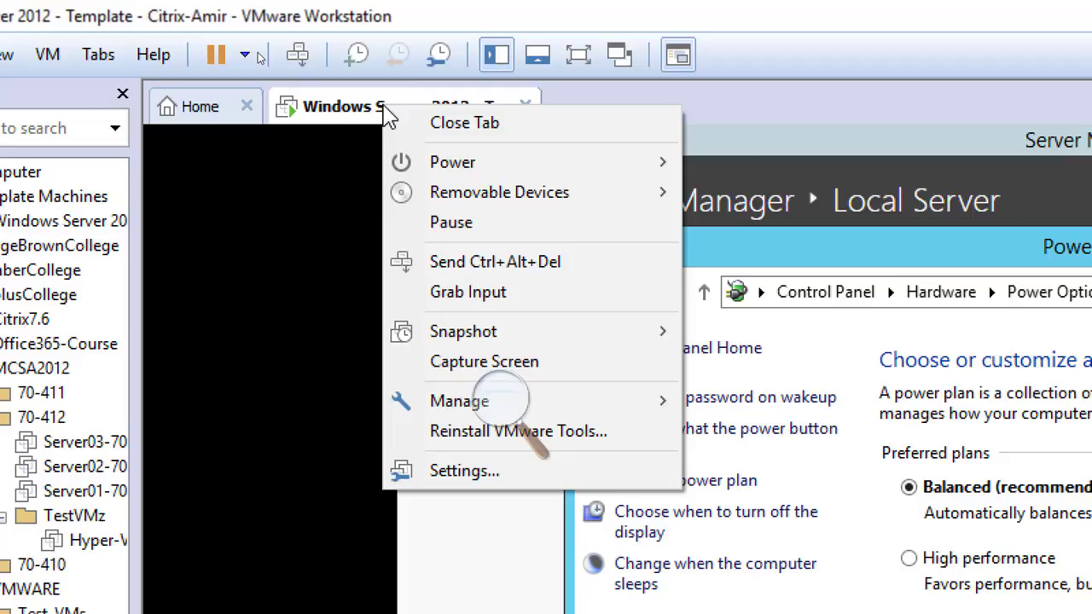
pyautogui.click(573, 484)
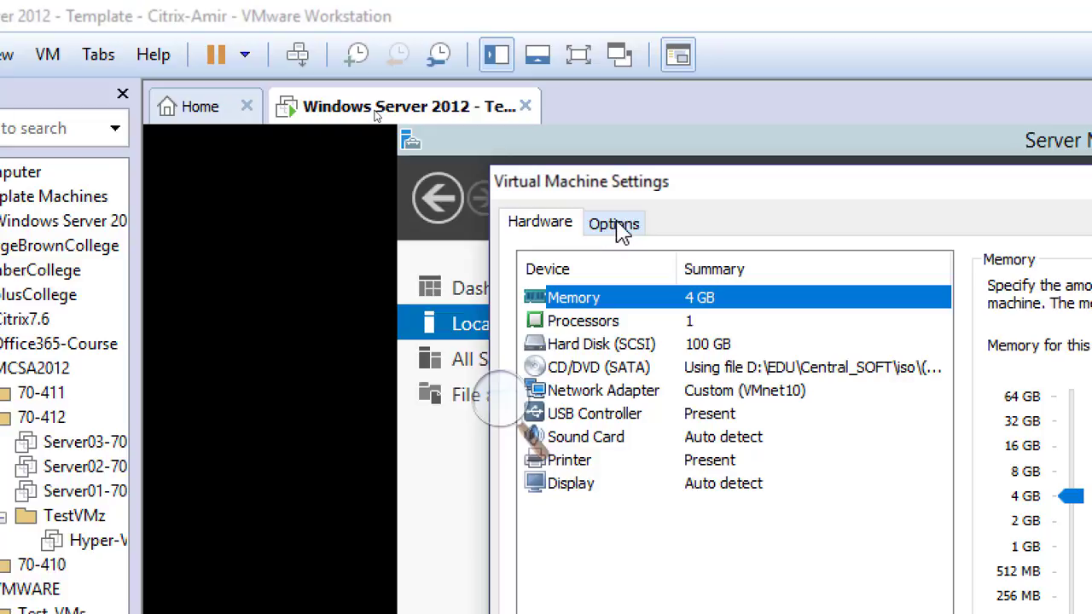
pyautogui.click(619, 226)
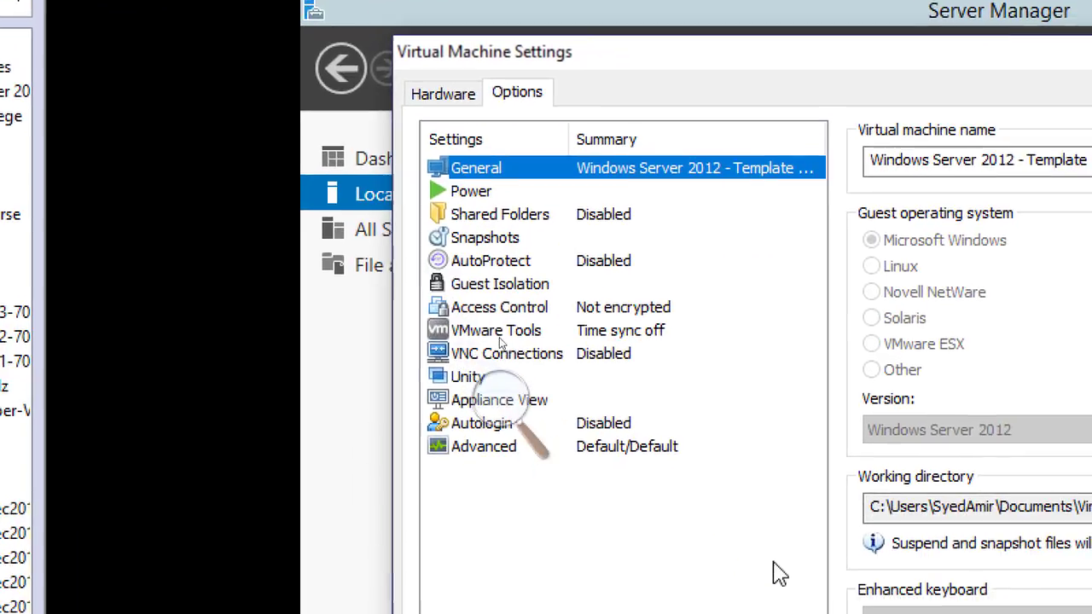
pyautogui.click(518, 218)
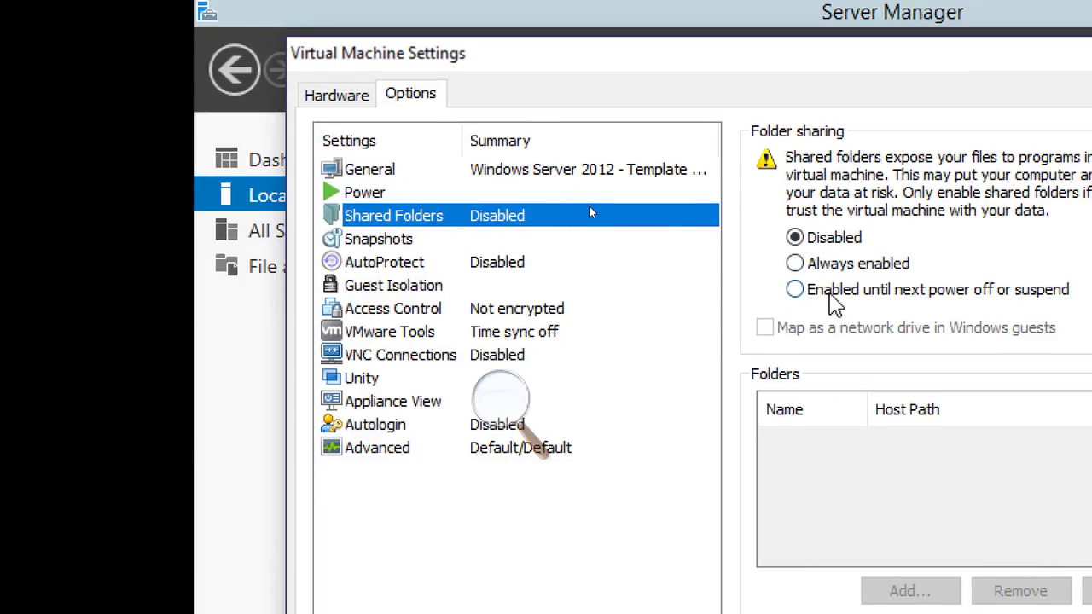
pyautogui.click(815, 266)
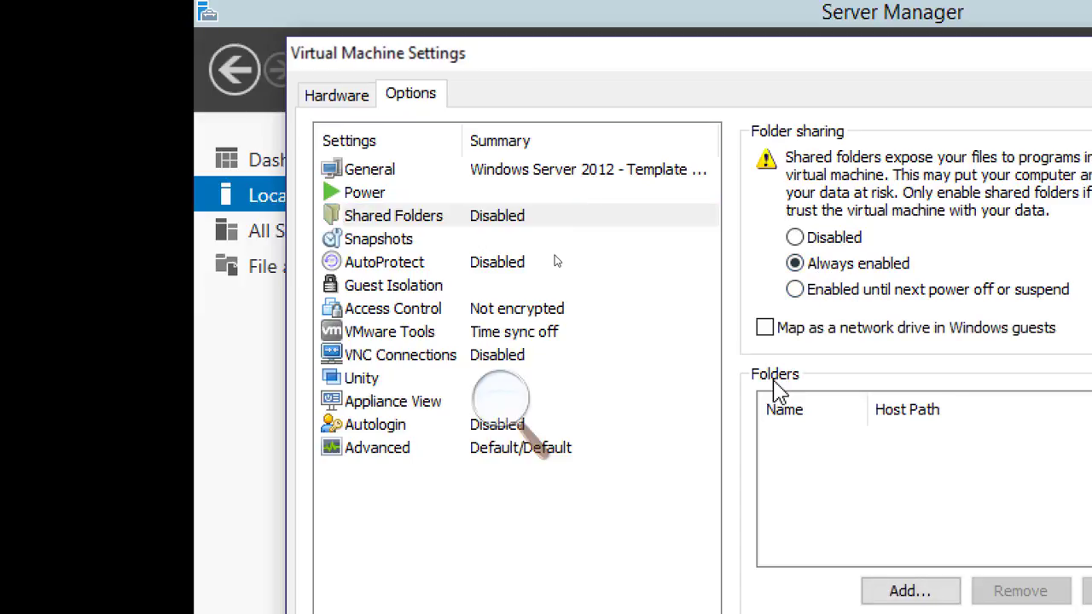
pyautogui.click(766, 329)
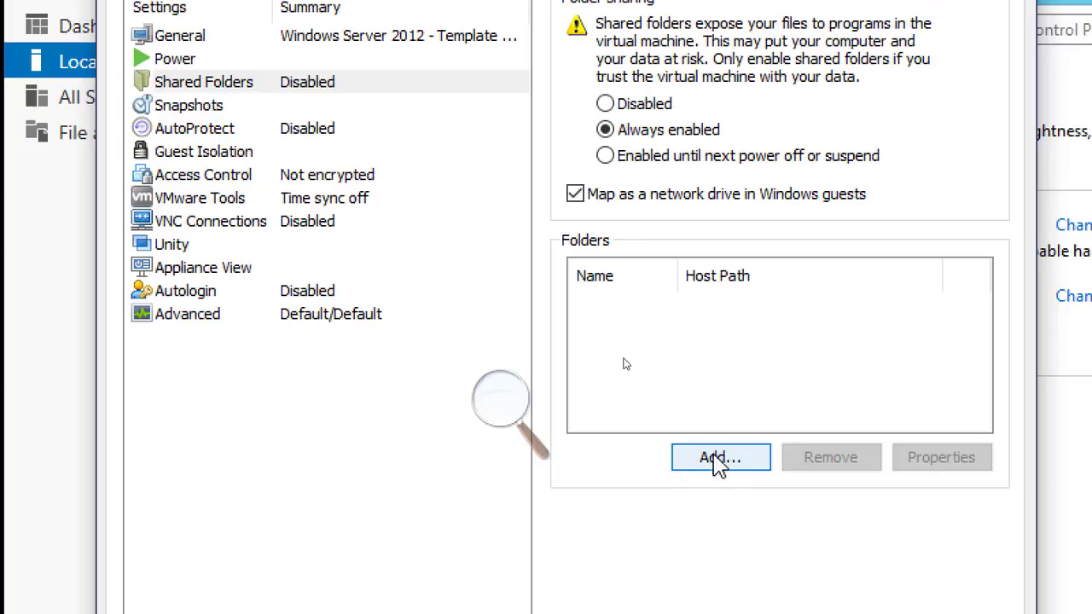
# Add the host's D:\ drive as a shared folder named D with the share enabled, and save the VM settings
pyautogui.click(715, 464)
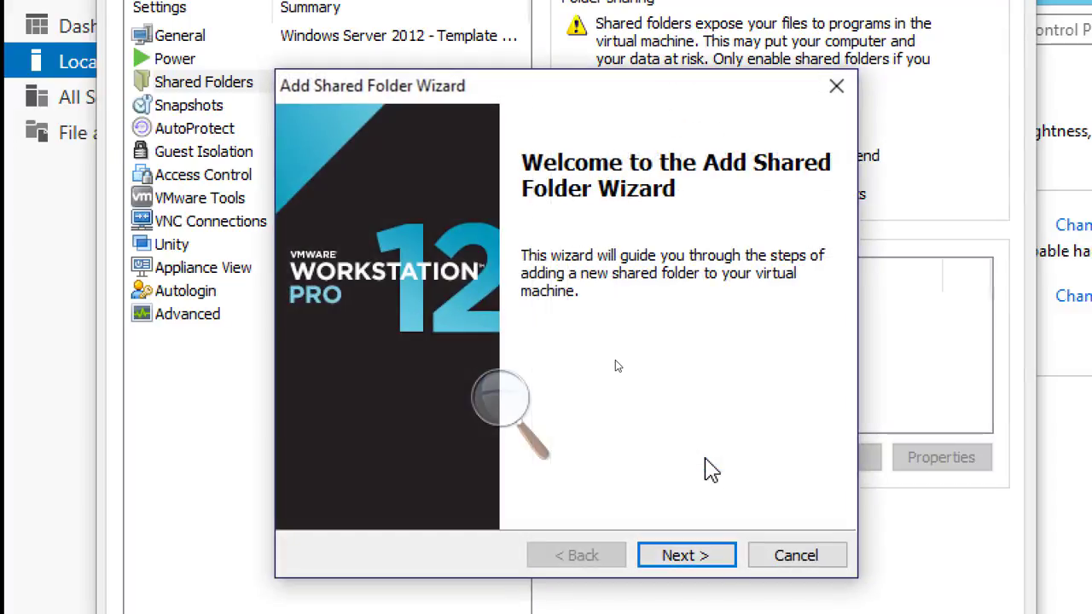
pyautogui.click(698, 543)
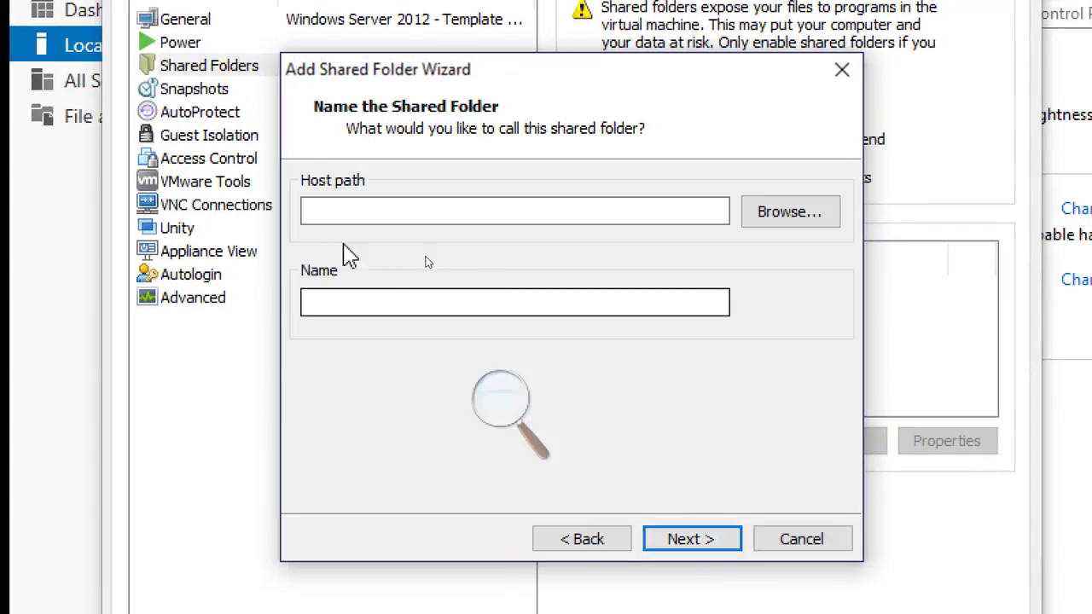
pyautogui.click(789, 213)
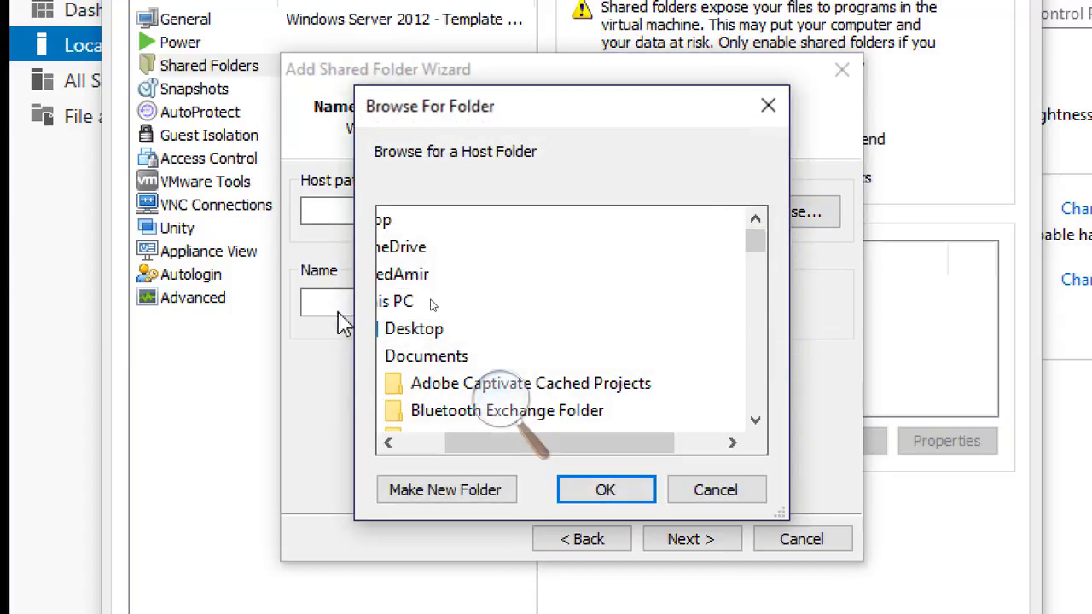
pyautogui.click(409, 442)
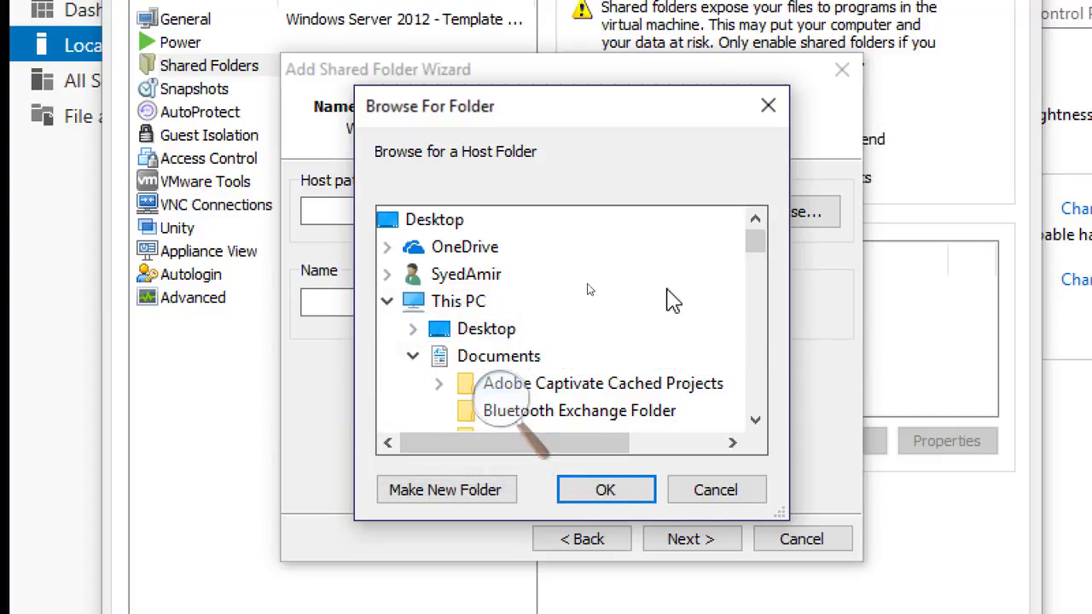
pyautogui.moveTo(757, 243); pyautogui.dragTo(742, 408)
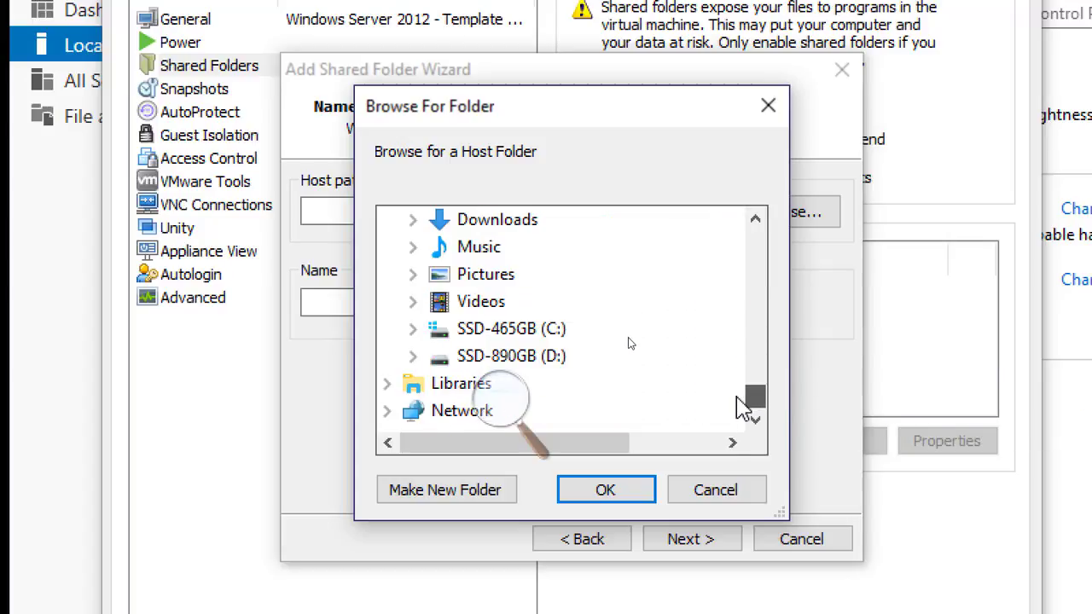
pyautogui.doubleClick(542, 333)
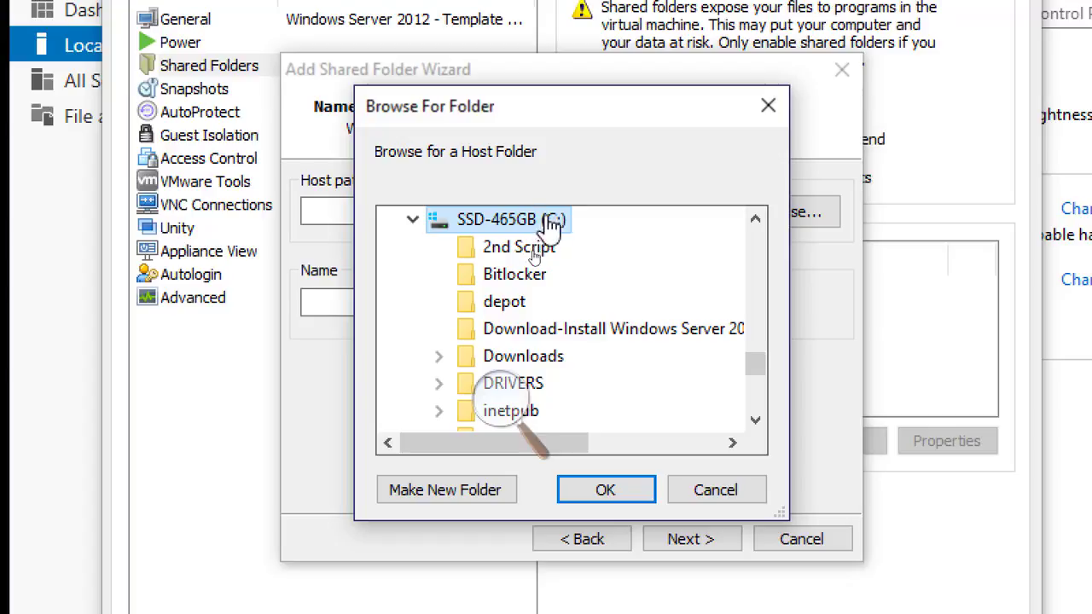
pyautogui.moveTo(757, 374); pyautogui.dragTo(759, 365)
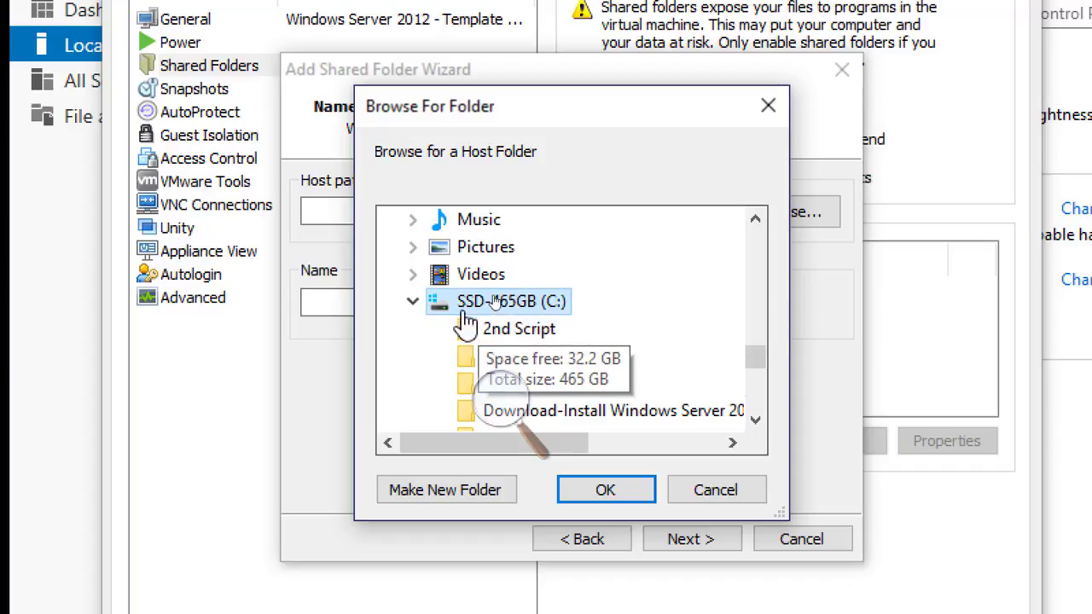
pyautogui.click(413, 301)
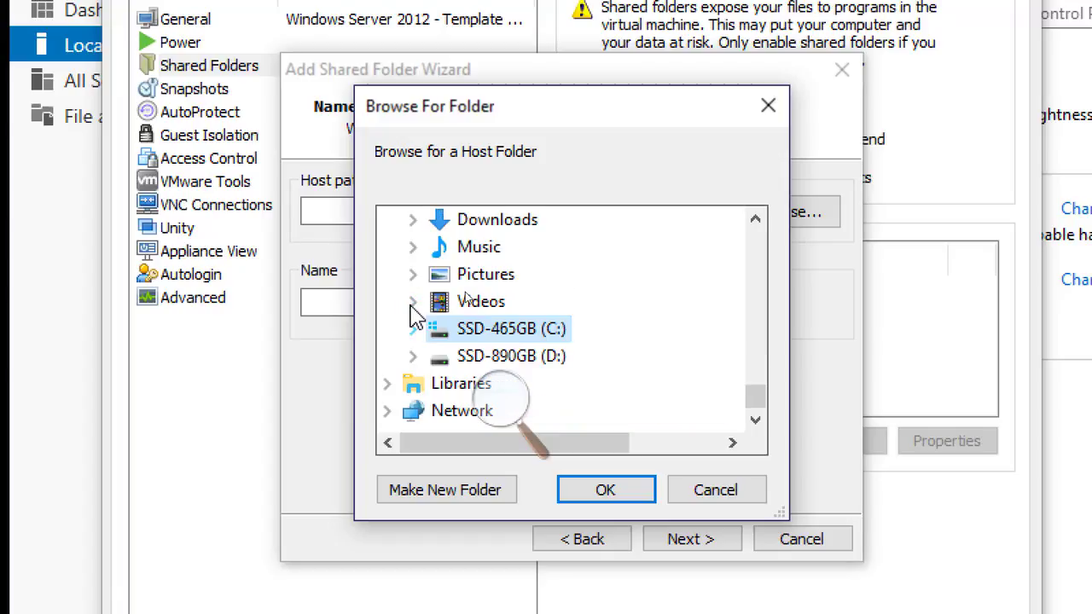
pyautogui.doubleClick(554, 356)
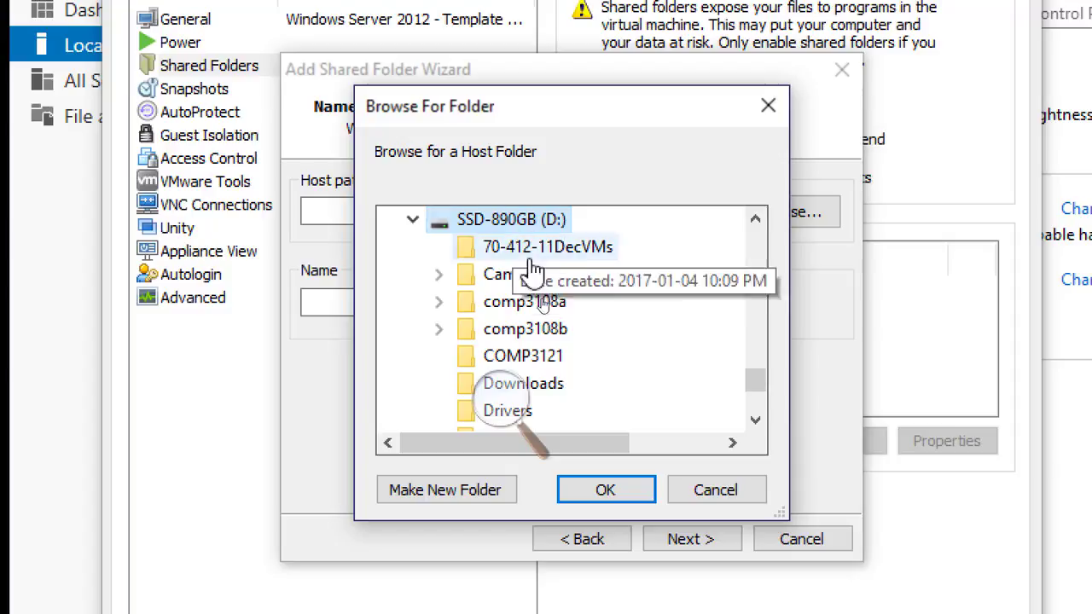
pyautogui.click(604, 497)
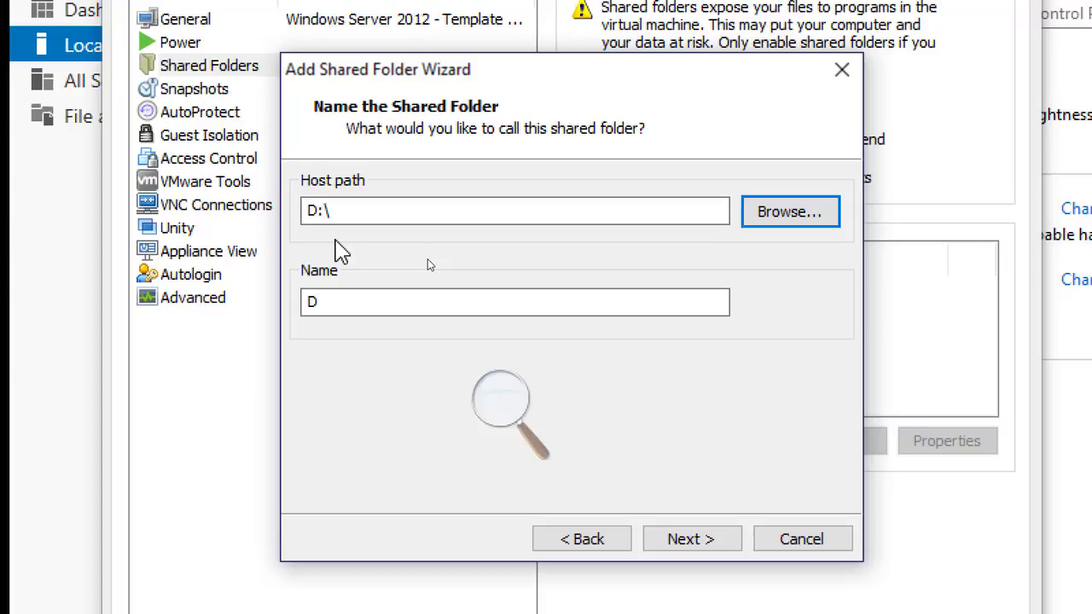
pyautogui.click(693, 542)
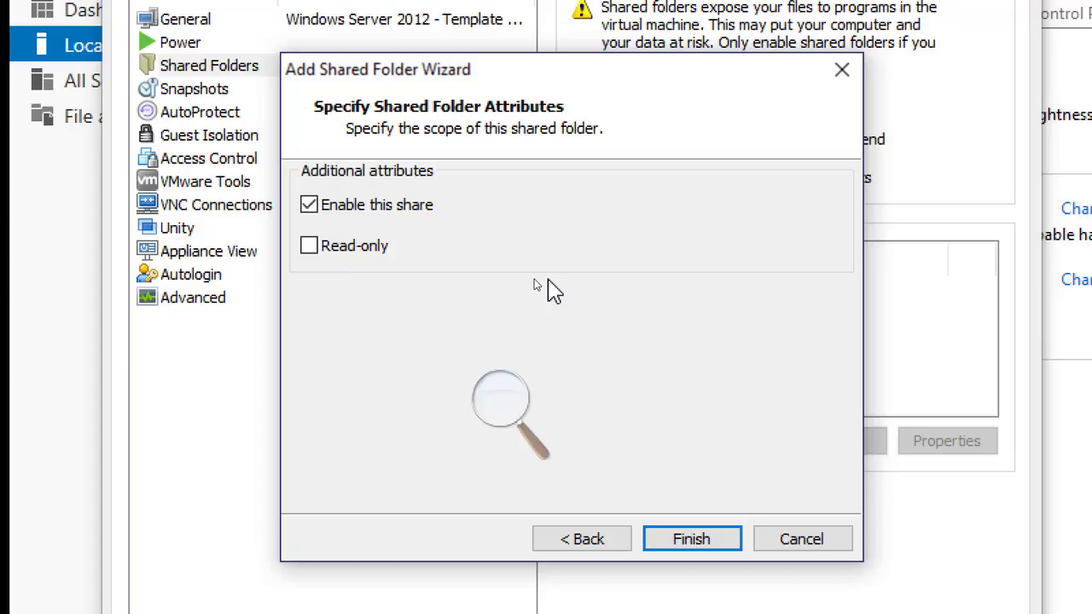
pyautogui.click(671, 542)
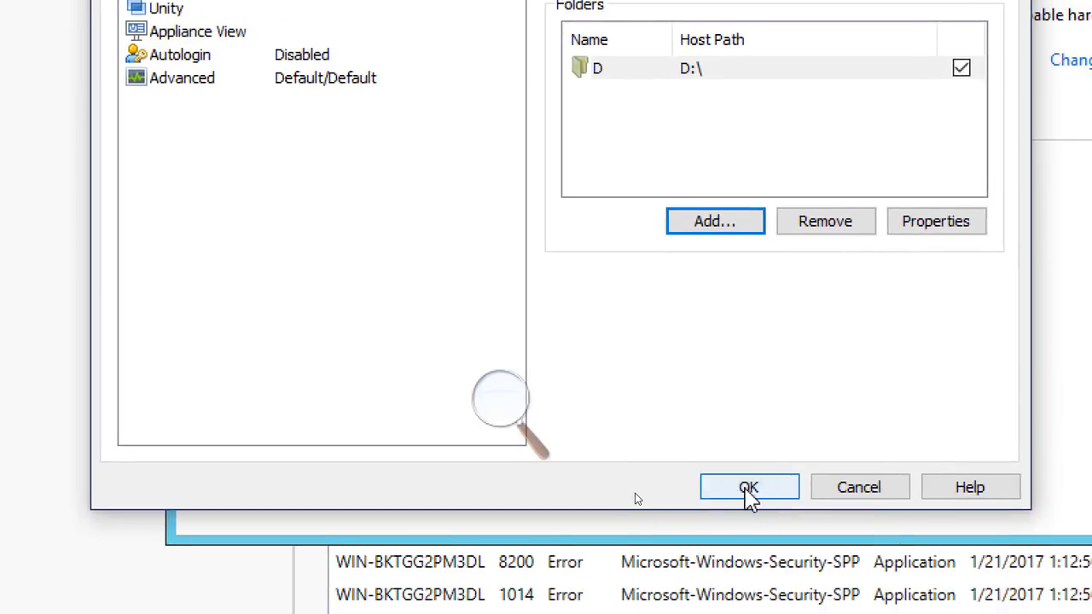
pyautogui.click(741, 489)
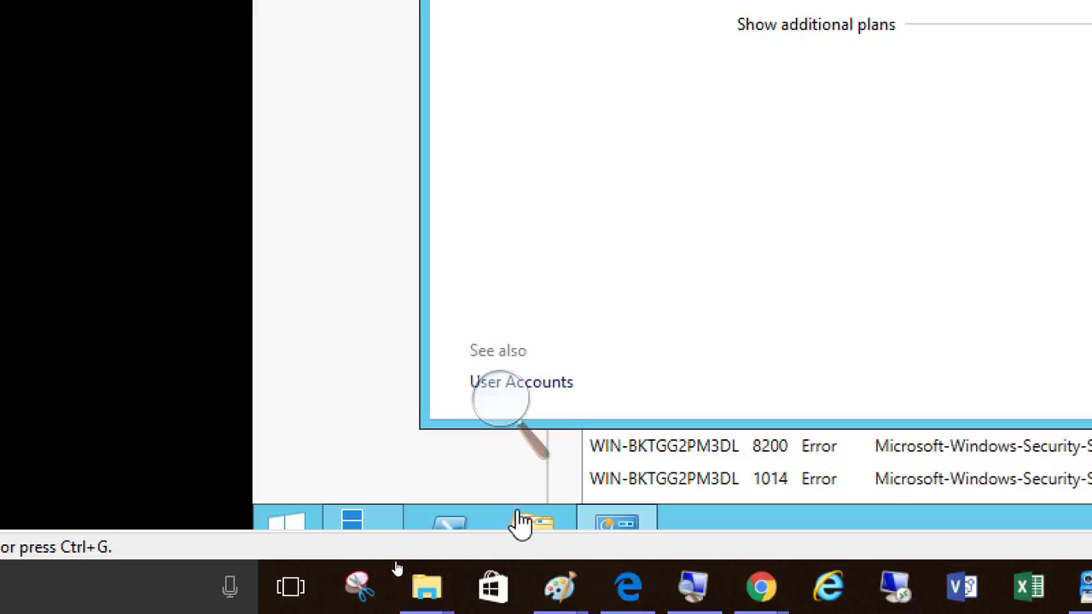
# Open the Shared Folders network drive in the guest's File Explorer and browse into the D folder
pyautogui.click(528, 529)
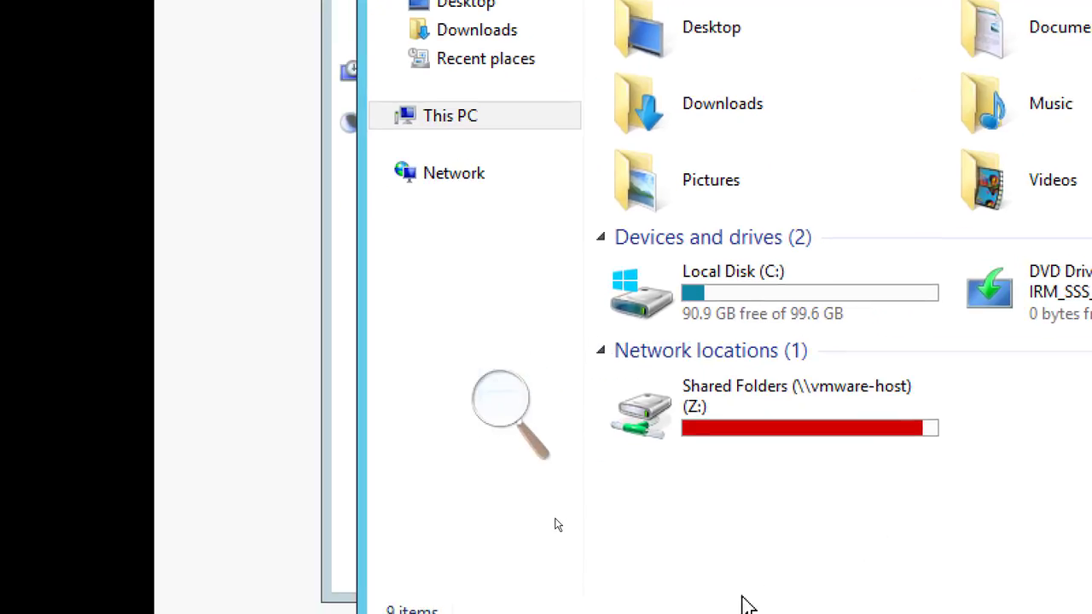
pyautogui.moveTo(695, 422)
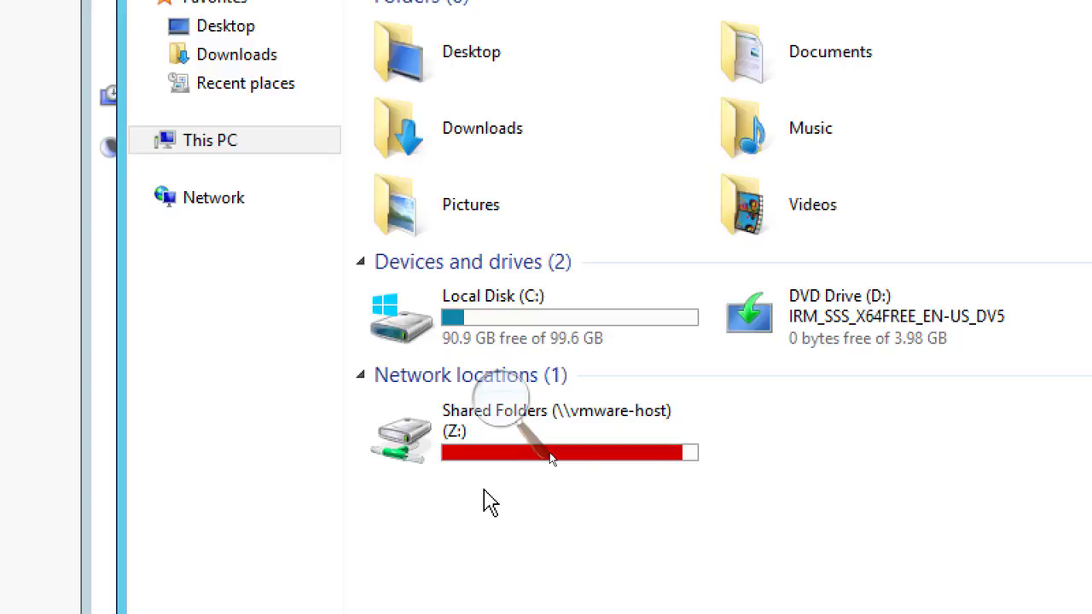
pyautogui.moveTo(475, 454)
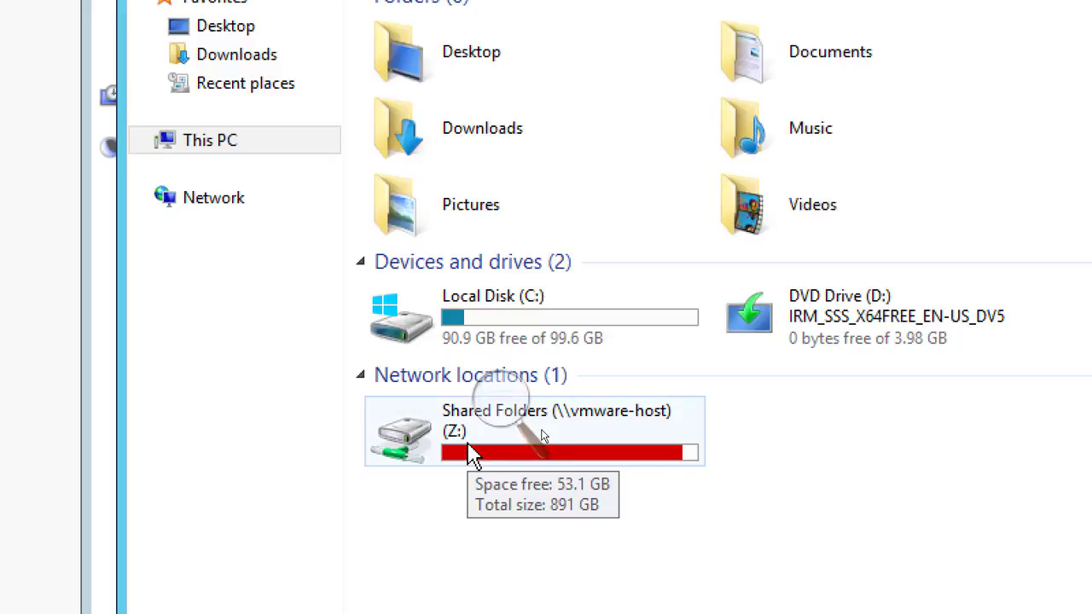
pyautogui.doubleClick(474, 455)
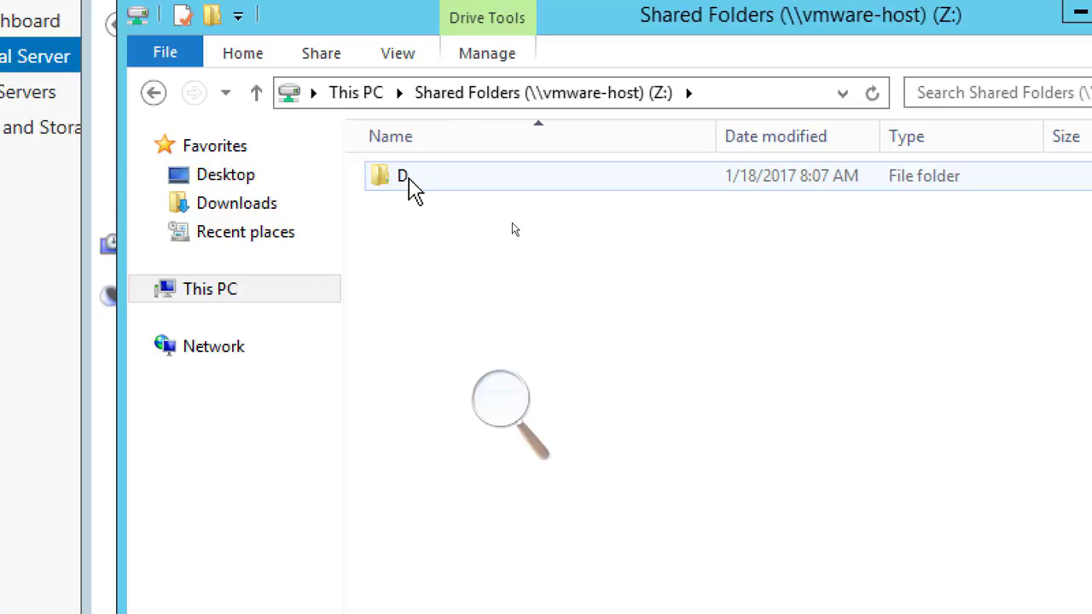
pyautogui.doubleClick(408, 180)
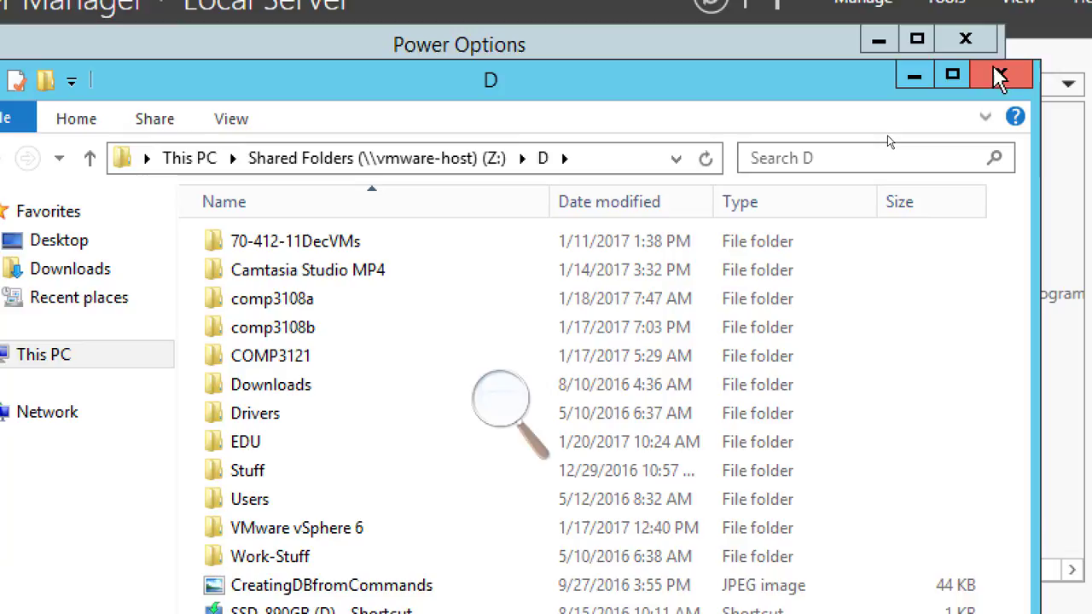
# Close the File Explorer and Power Options windows in the guest
pyautogui.click(999, 76)
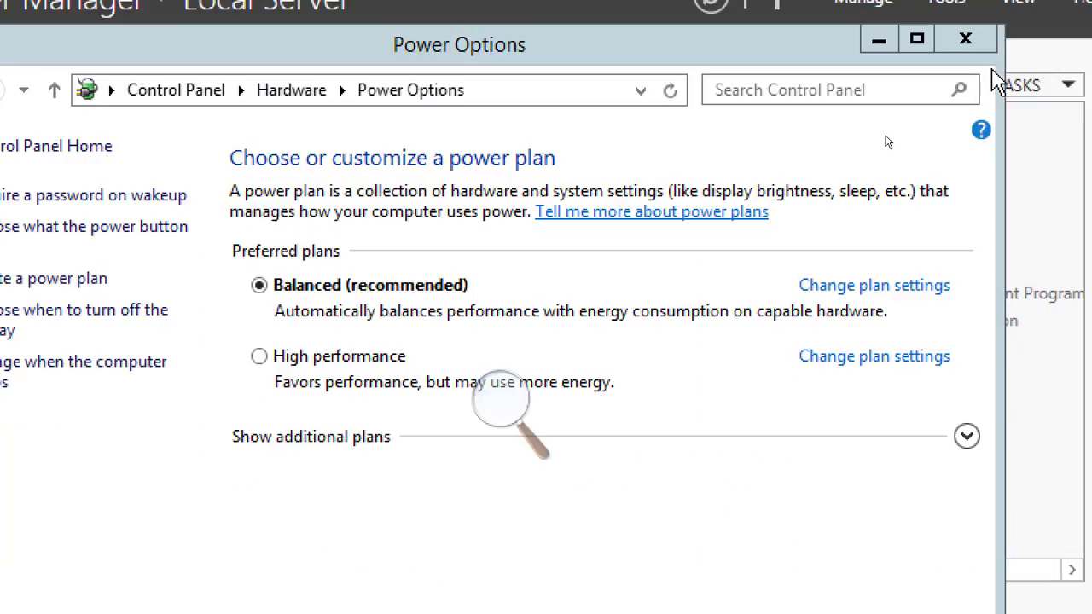
pyautogui.click(973, 41)
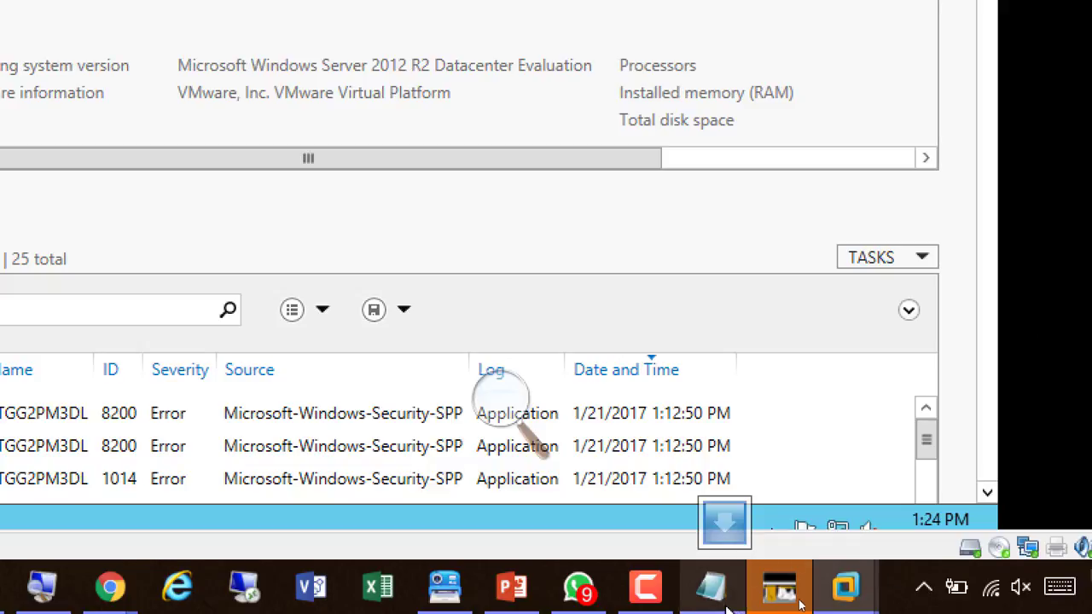
# Switch to the browser on the host to review the template steps document, then minimize it
pyautogui.click(1091, 256)
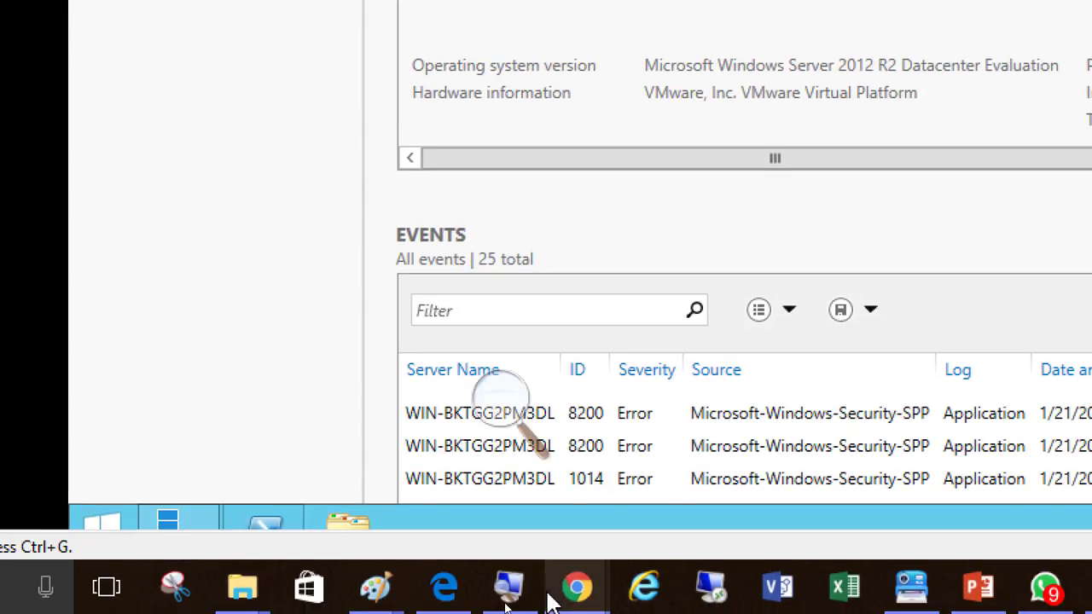
pyautogui.moveTo(581, 593)
pyautogui.click(779, 487)
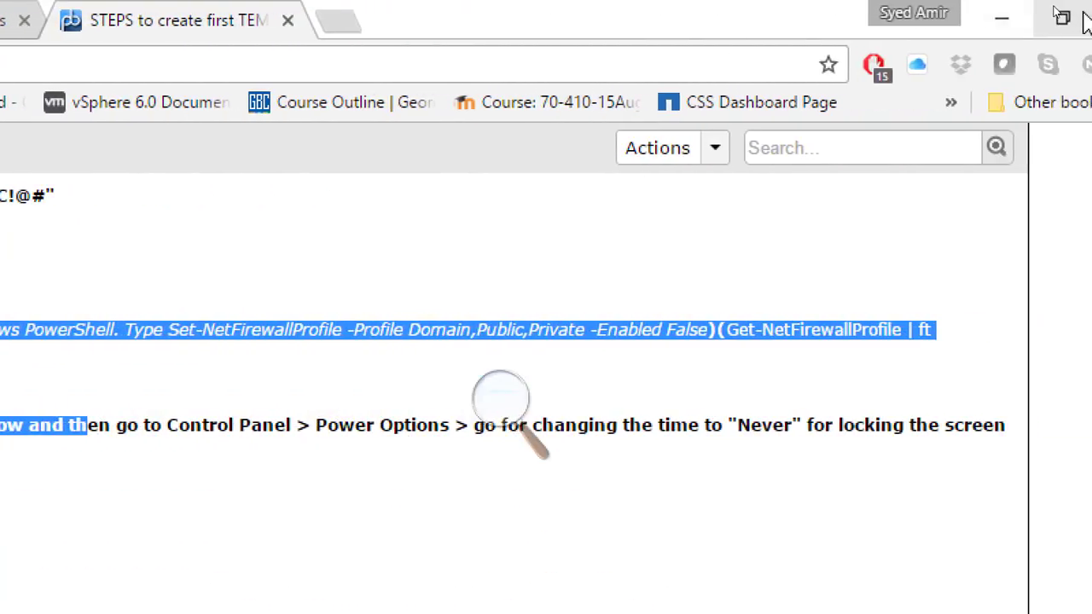
pyautogui.click(1000, 19)
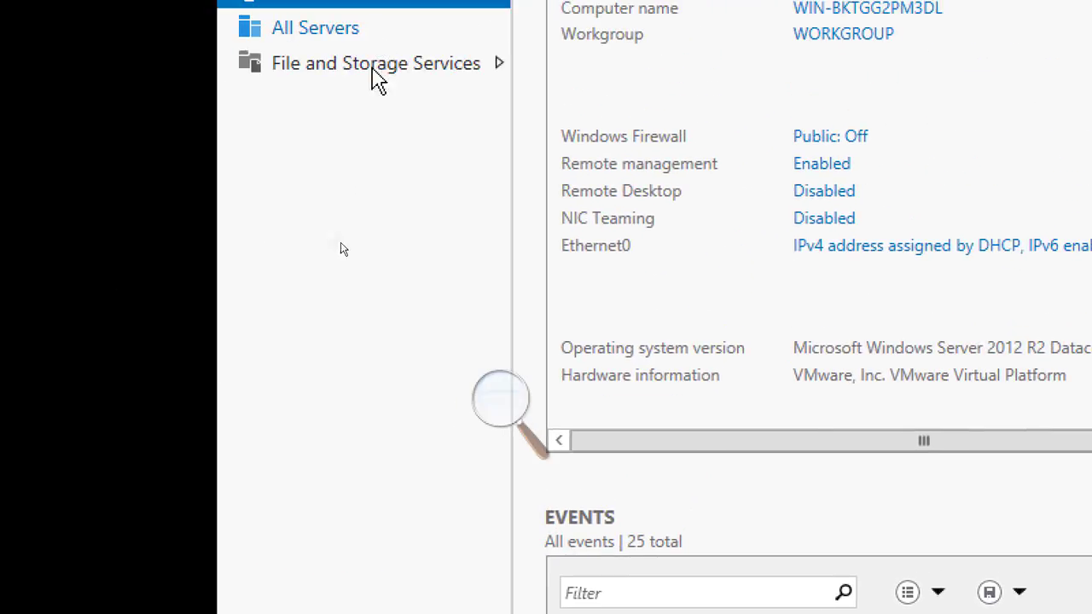
# Switch to the Paint window showing the template machine checklist
pyautogui.click(496, 401)
pyautogui.click(492, 418)
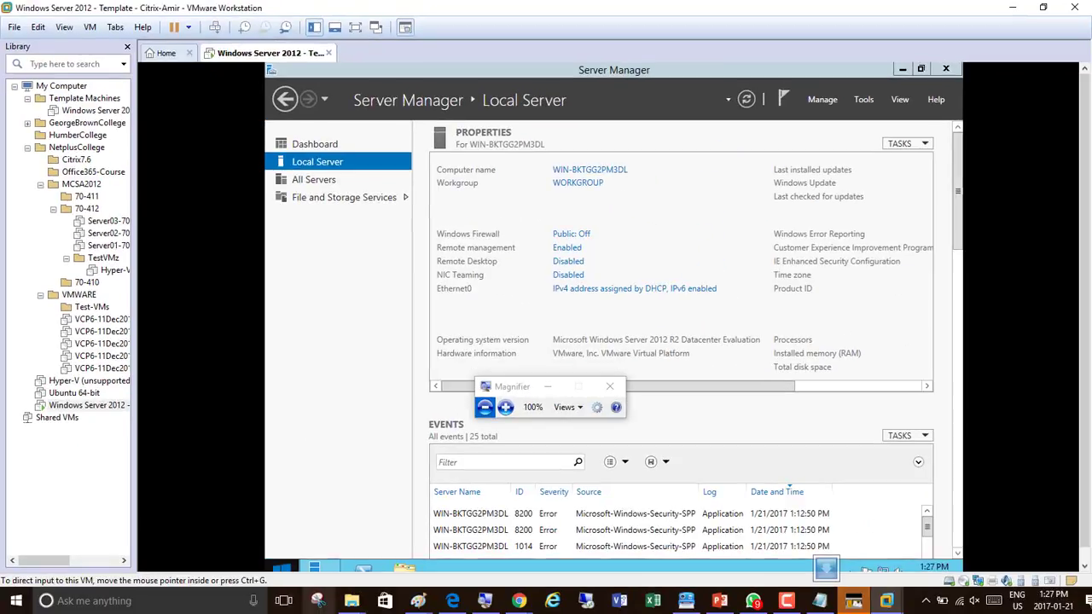
pyautogui.moveTo(433, 593)
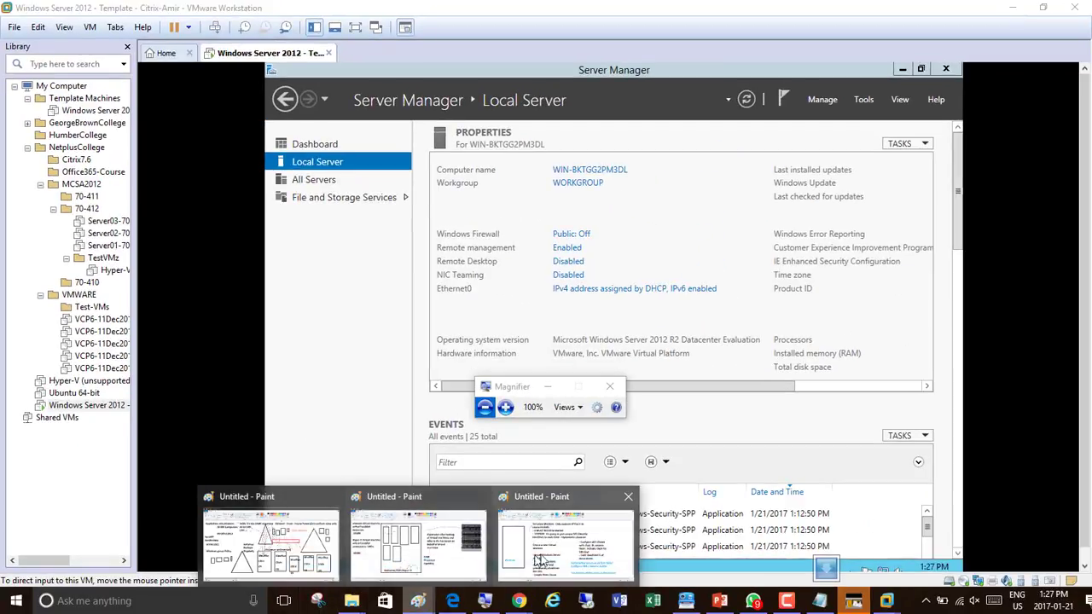
pyautogui.click(546, 546)
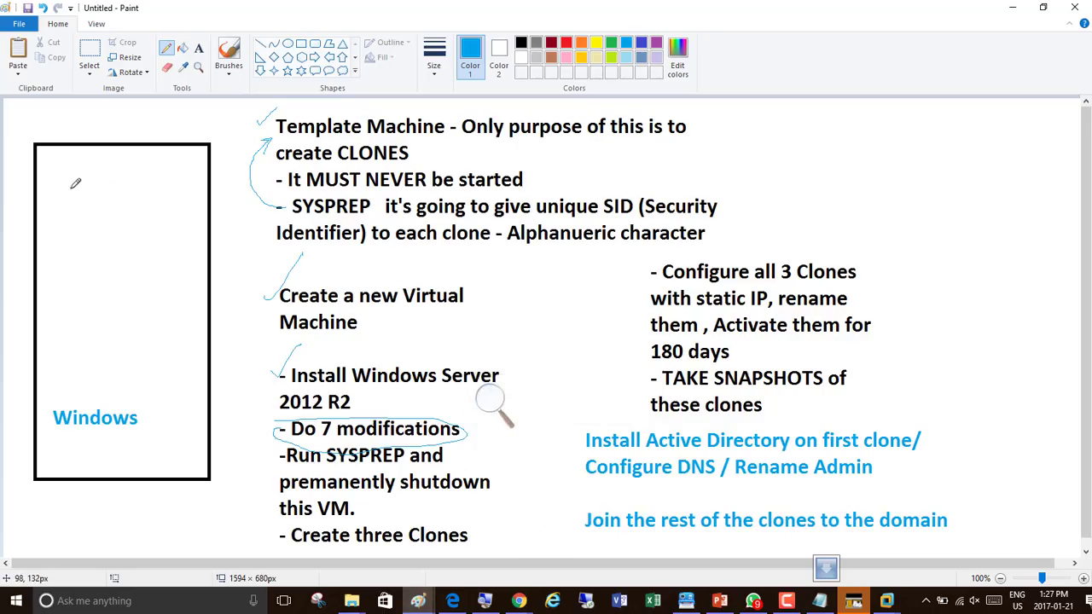
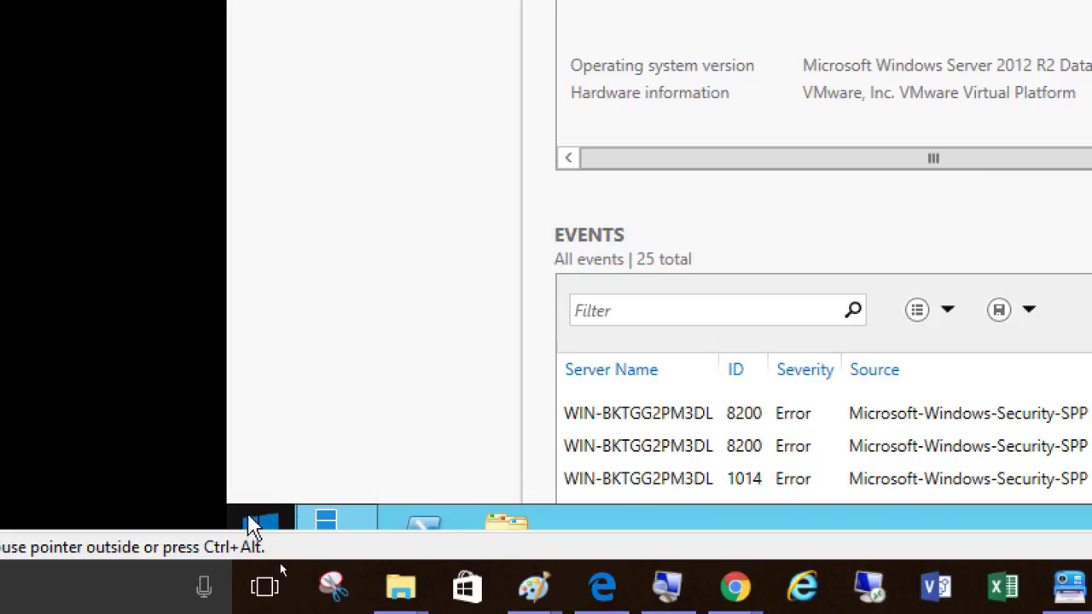
# Open the Run dialog in the guest and run sysprep
pyautogui.rightClick(263, 522)
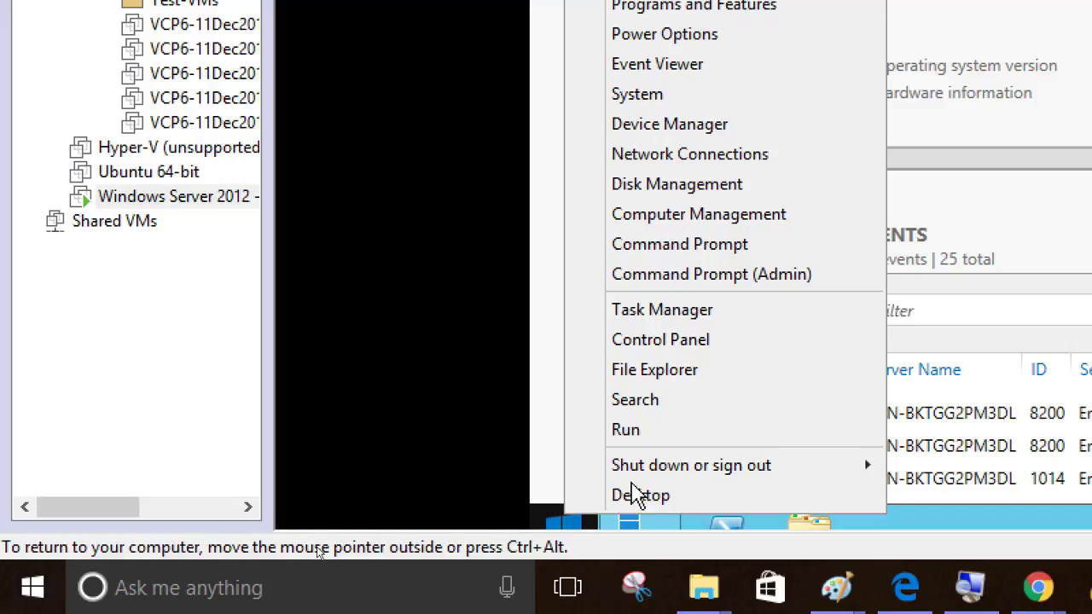
pyautogui.moveTo(635, 483)
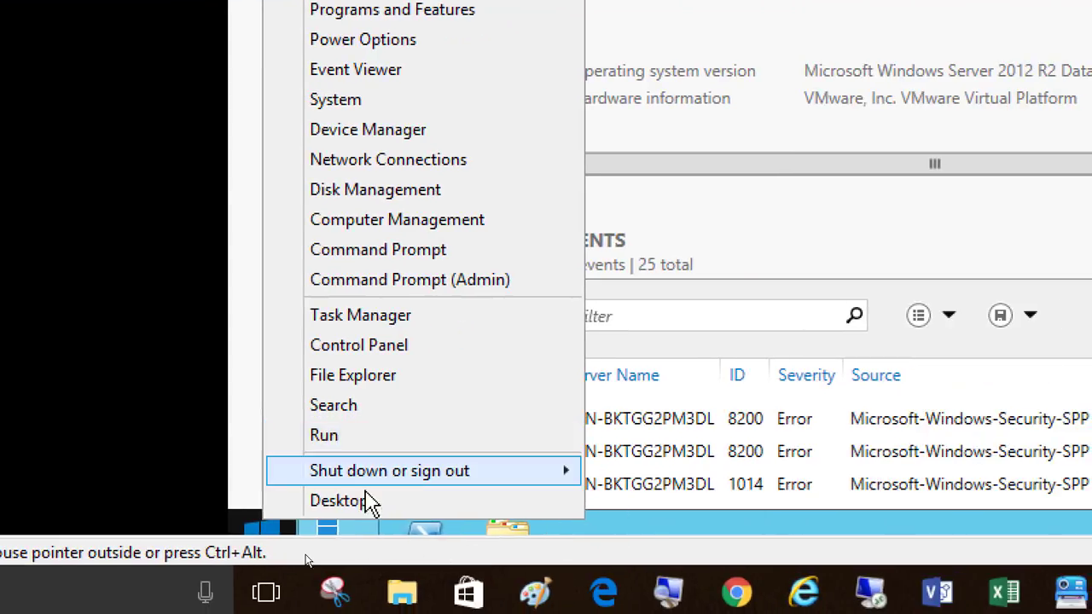
pyautogui.click(260, 531)
pyautogui.click(261, 531)
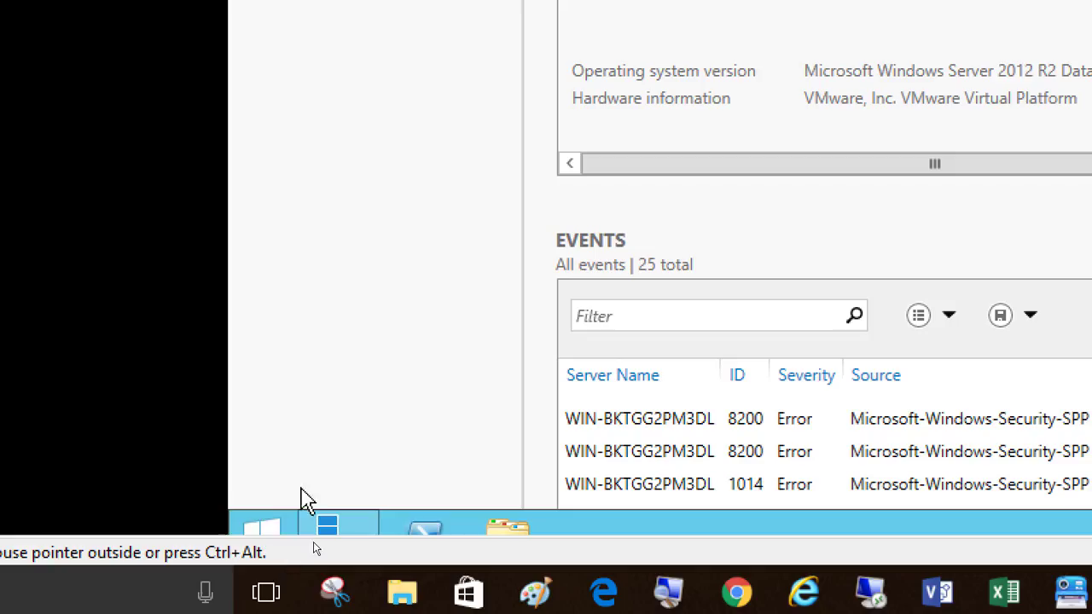
pyautogui.rightClick(266, 536)
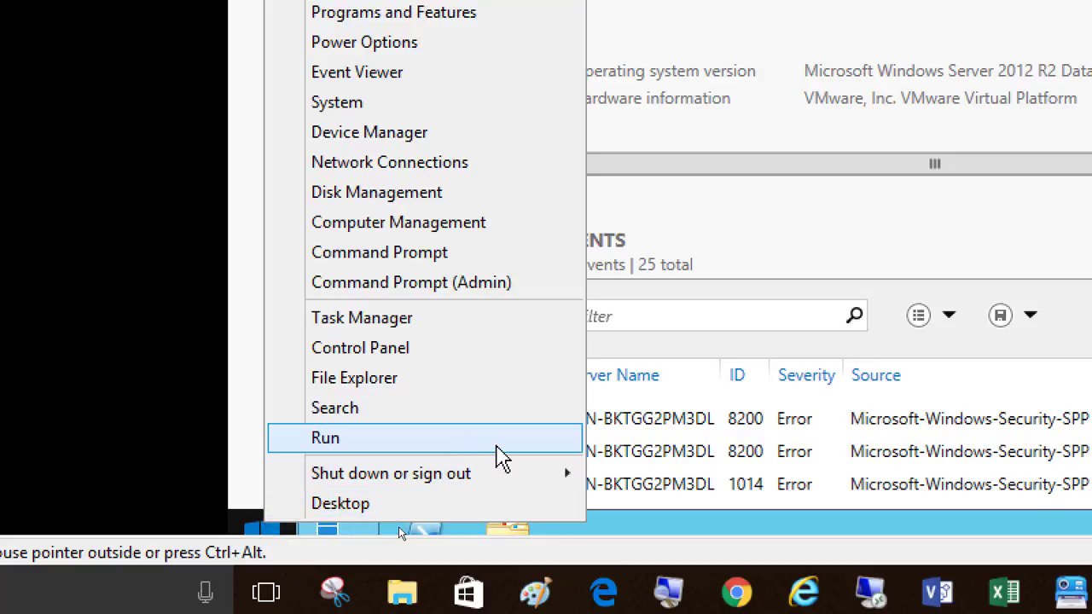
pyautogui.click(495, 447)
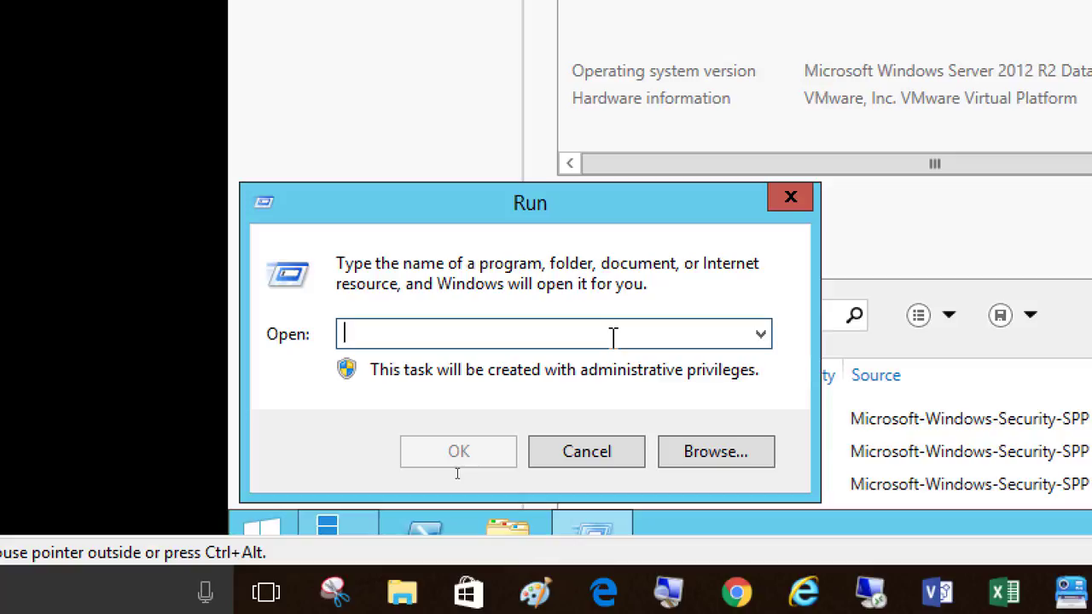
pyautogui.write('sysprep')
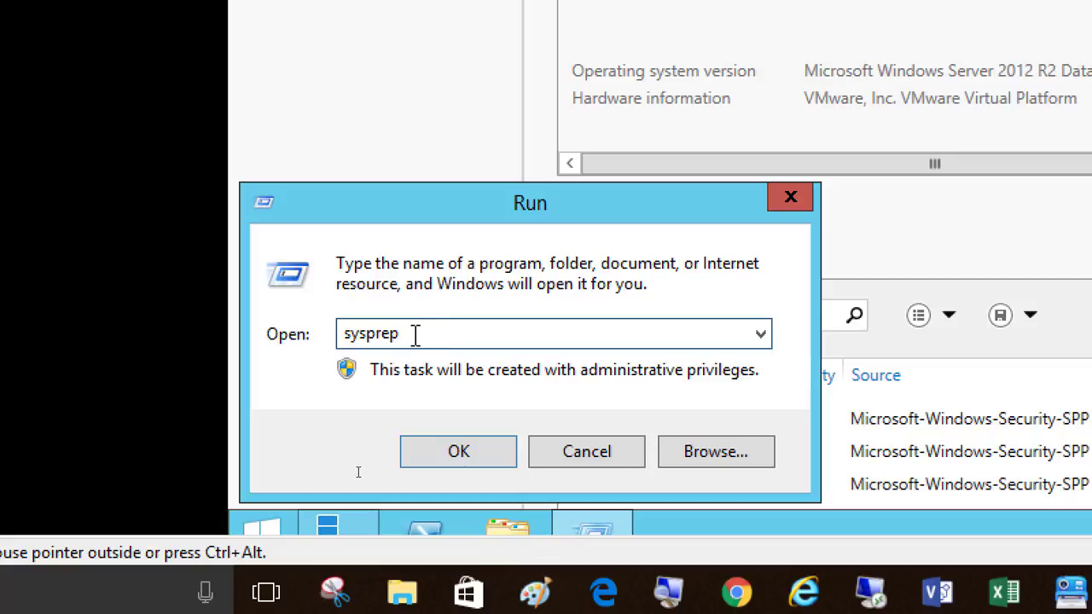
pyautogui.moveTo(417, 333); pyautogui.dragTo(308, 369)
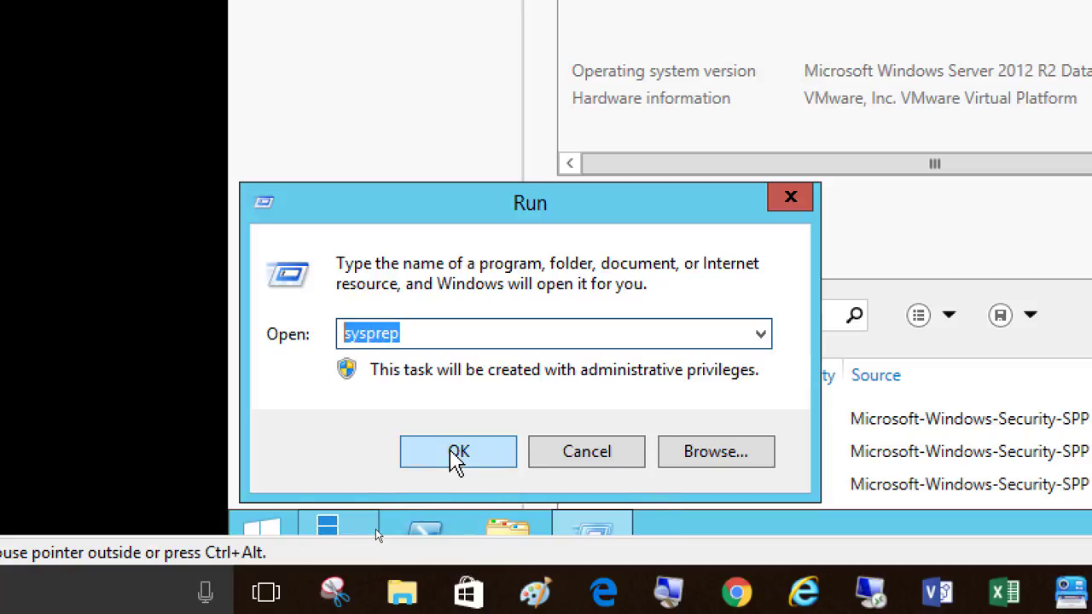
pyautogui.click(424, 332)
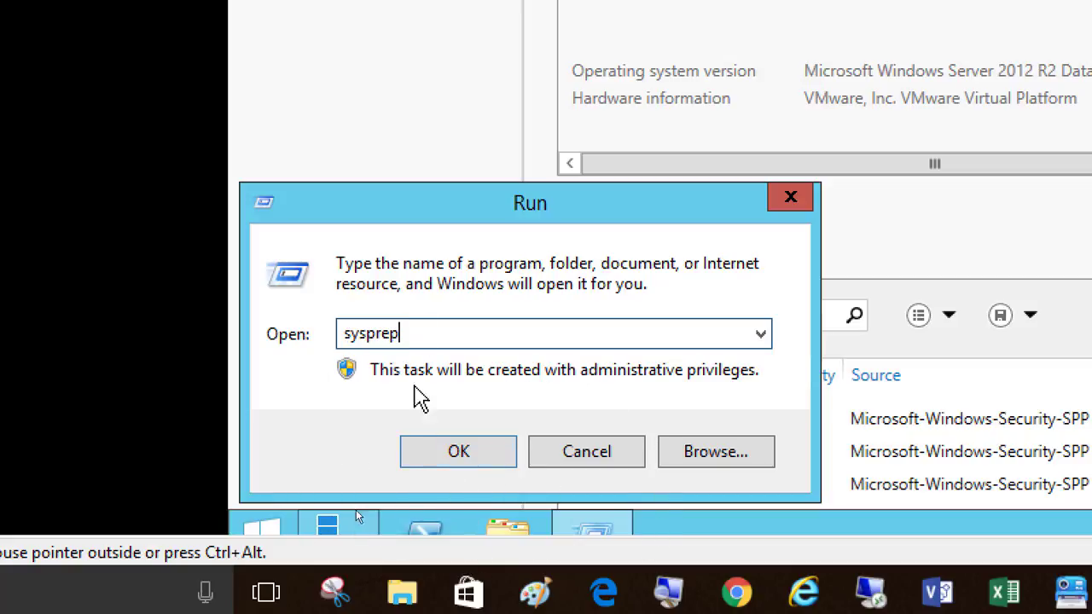
pyautogui.click(436, 457)
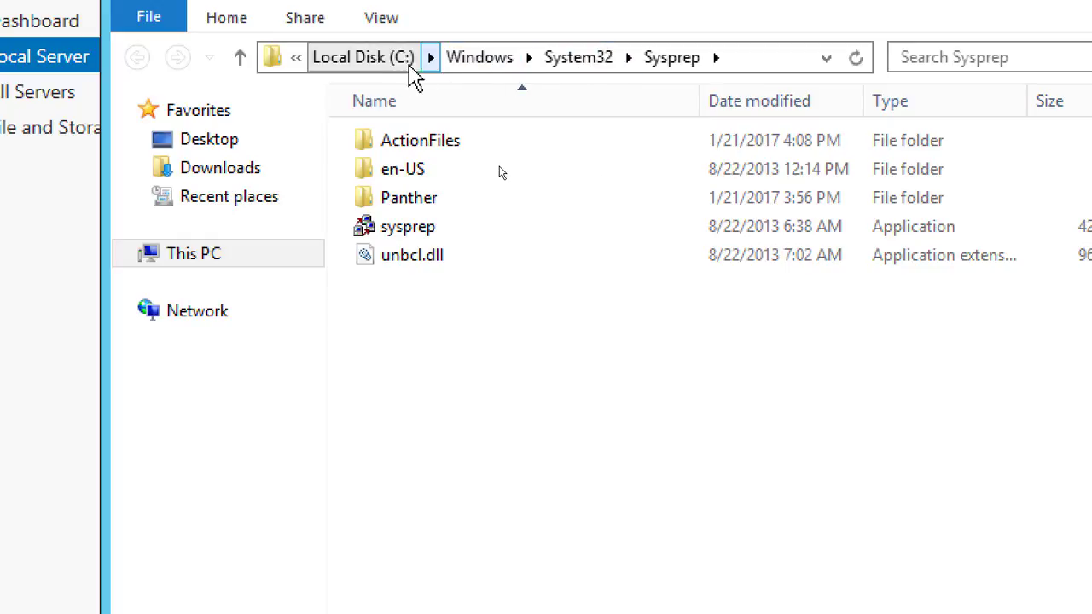
# Launch the sysprep application with Enter System Out-of-Box Experience (OOBE), Generalize checked and Shutdown as the shutdown option
pyautogui.click(410, 231)
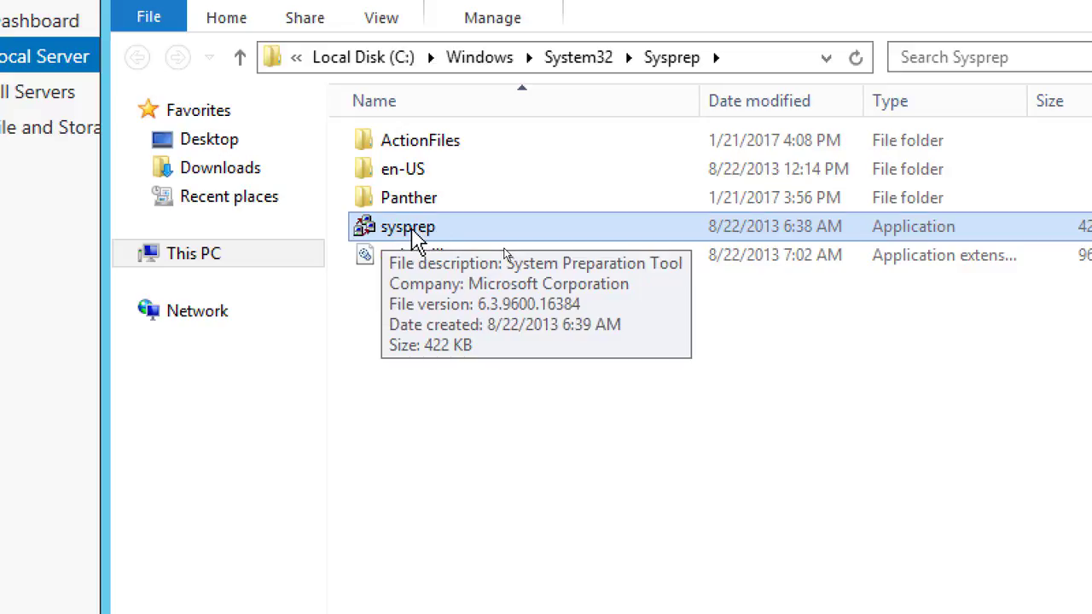
pyautogui.doubleClick(414, 232)
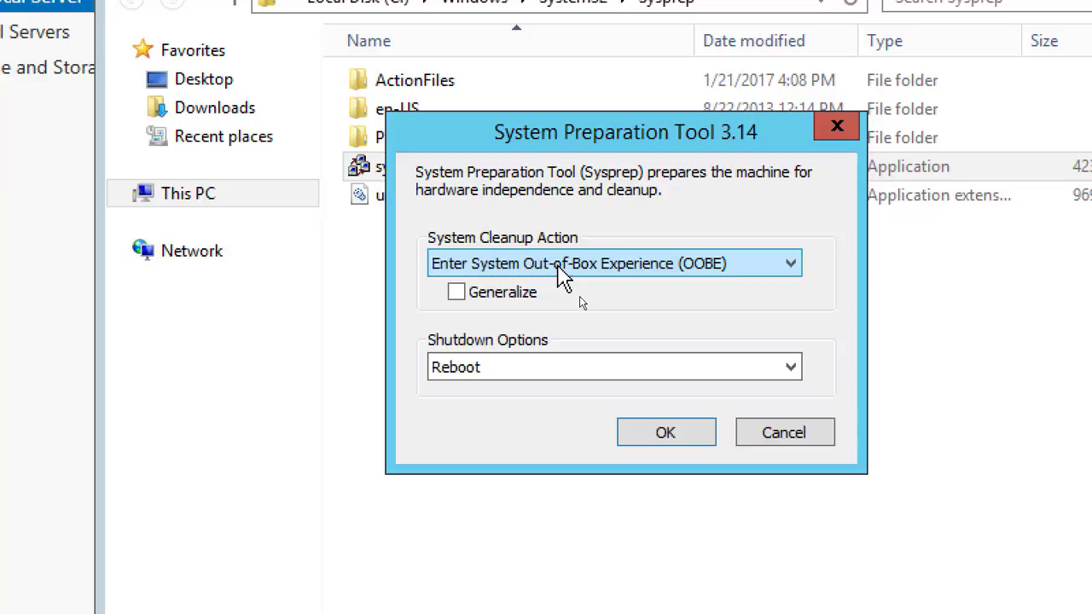
pyautogui.click(456, 292)
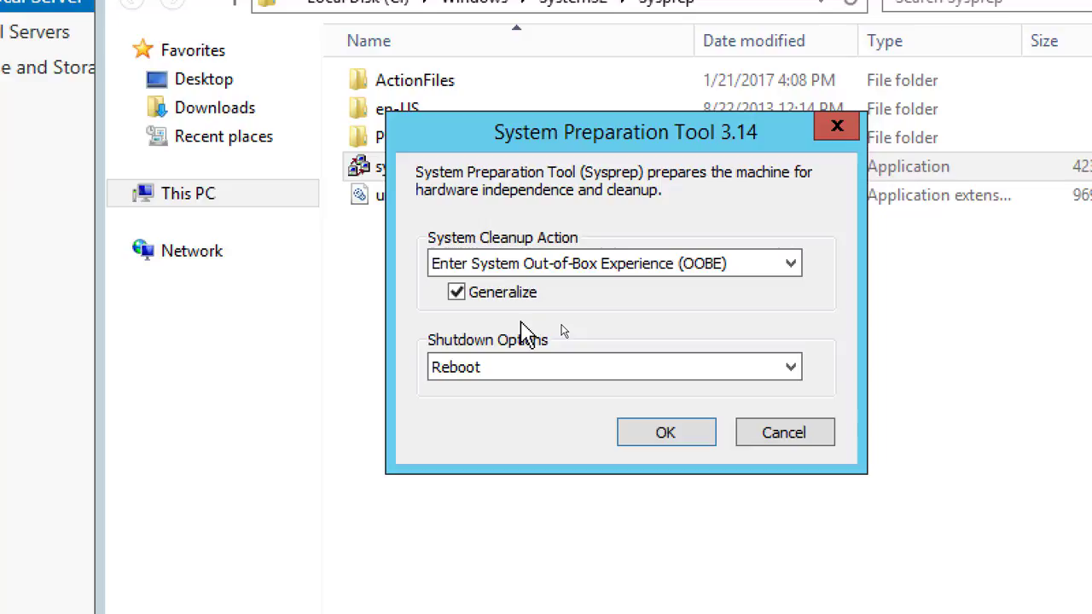
pyautogui.click(524, 380)
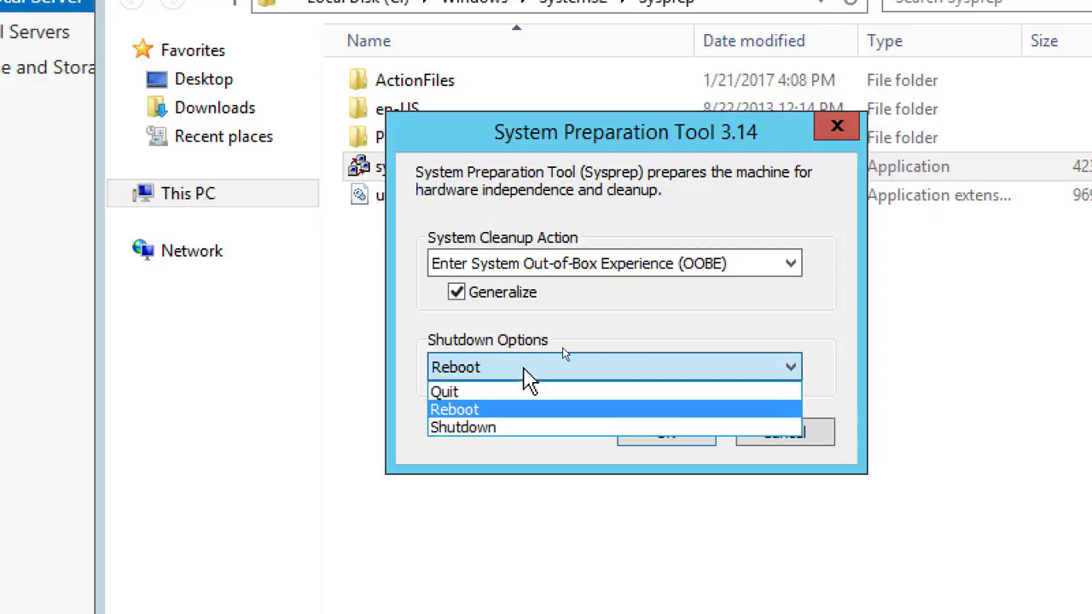
pyautogui.click(515, 429)
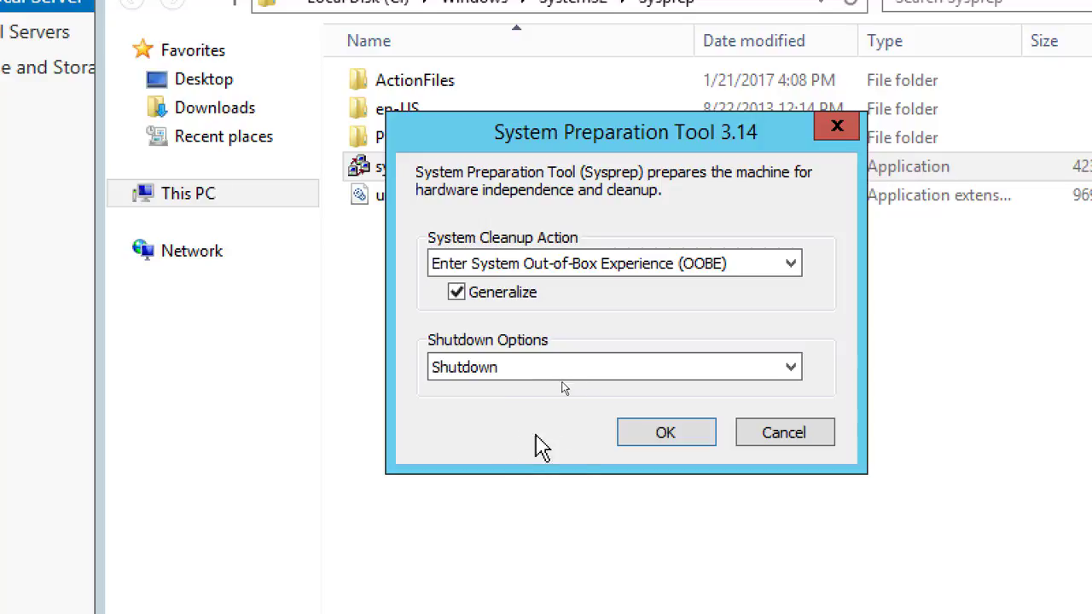
pyautogui.click(661, 435)
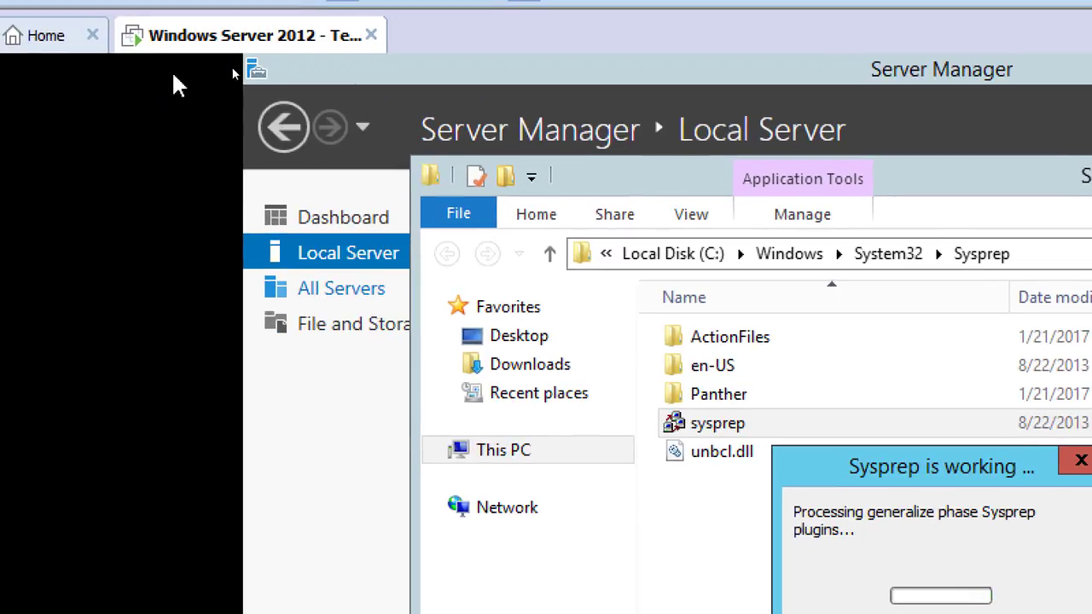
# Try to reduce the running virtual machine's memory to 4 MB in its settings
pyautogui.rightClick(206, 36)
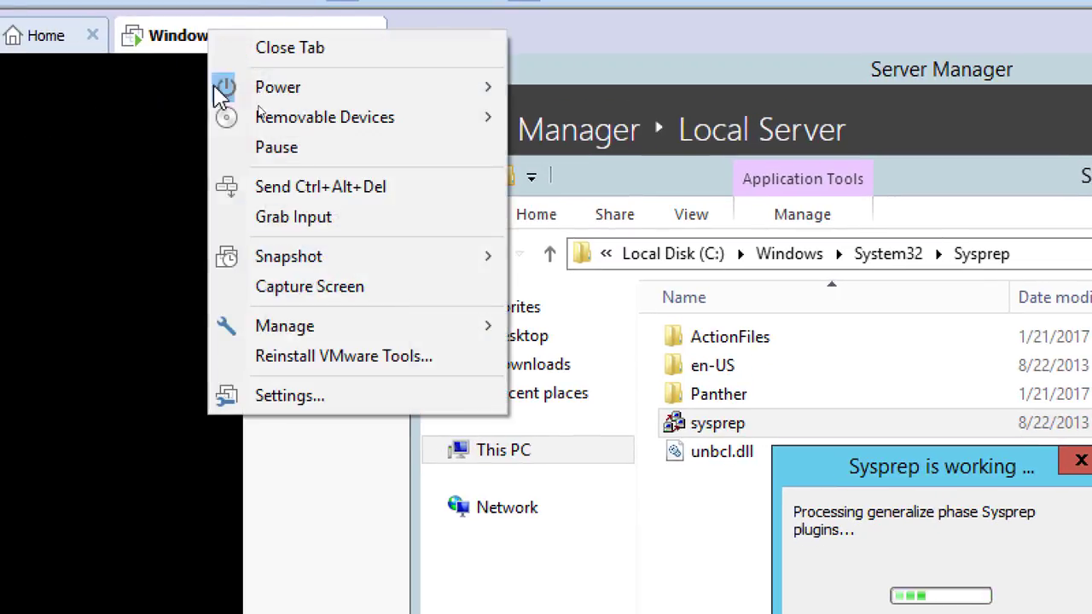
pyautogui.click(311, 403)
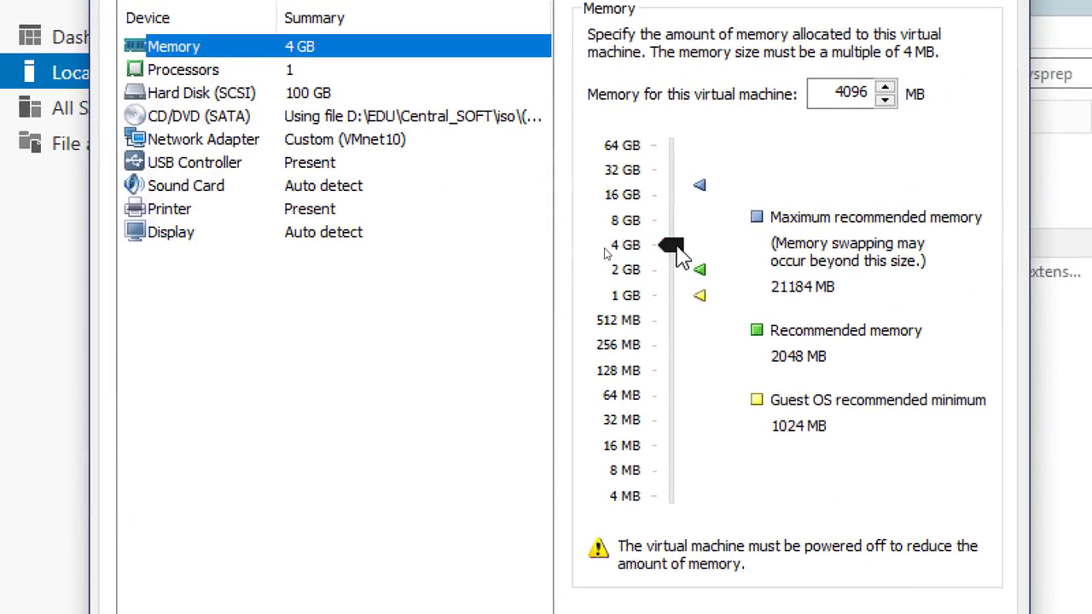
pyautogui.moveTo(674, 252); pyautogui.dragTo(726, 566)
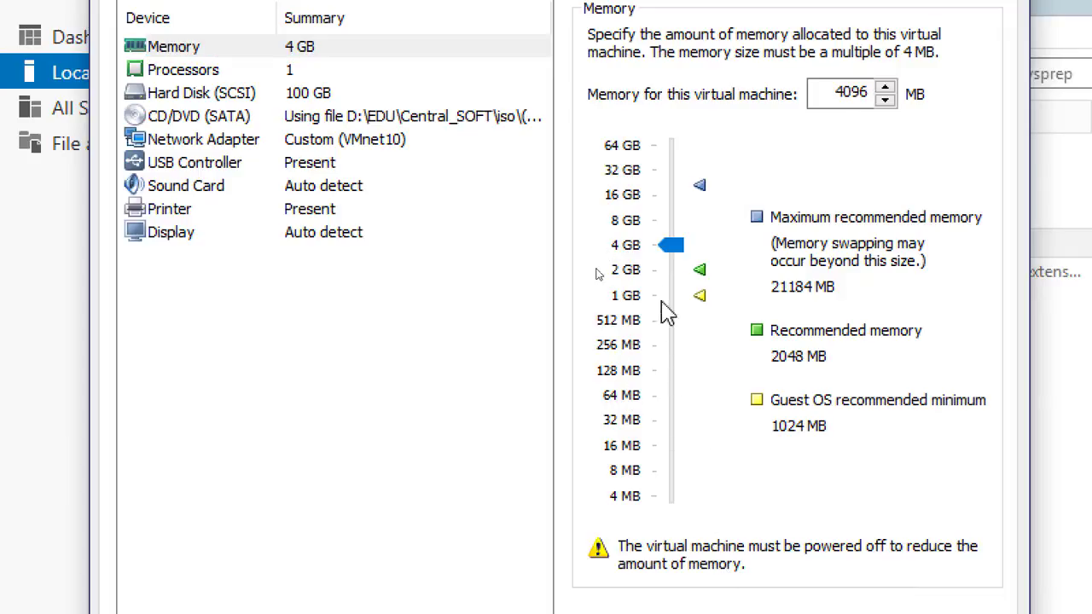
pyautogui.moveTo(678, 245); pyautogui.dragTo(680, 523)
pyautogui.moveTo(674, 252); pyautogui.dragTo(688, 517)
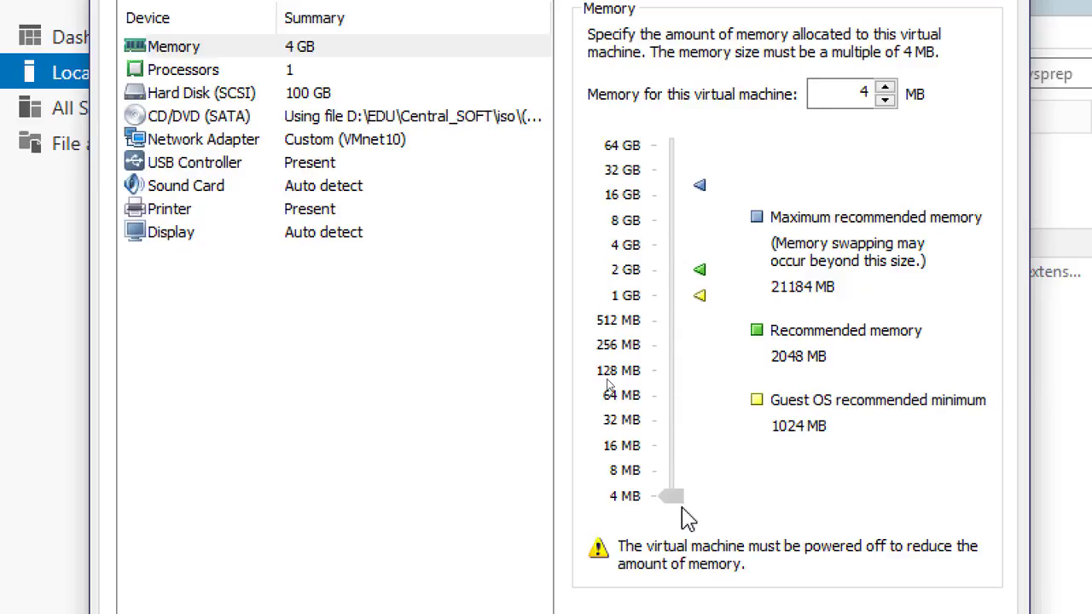
pyautogui.moveTo(688, 517); pyautogui.dragTo(685, 511)
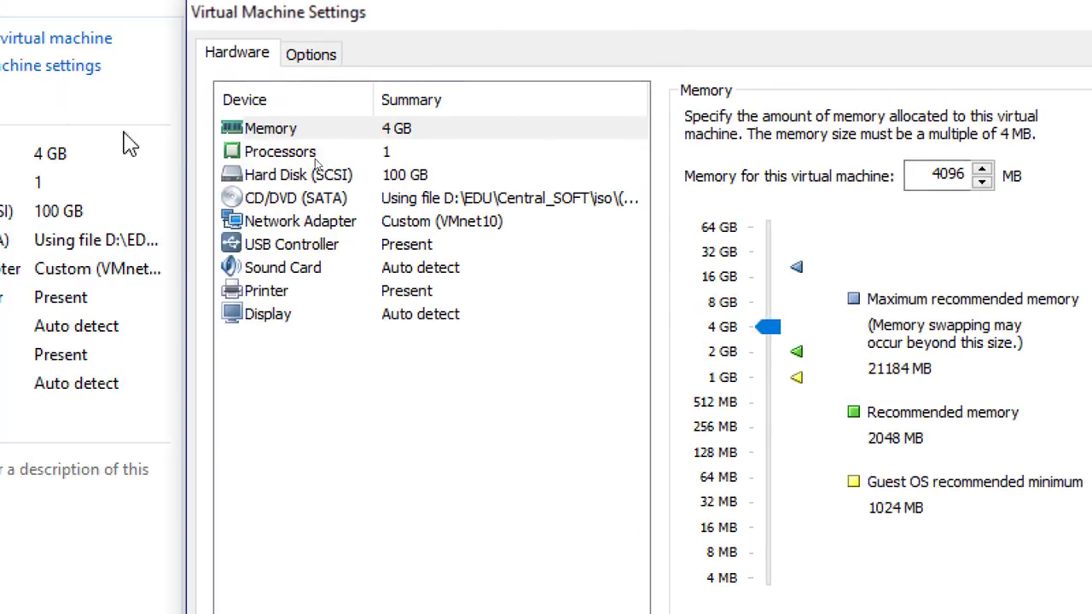
pyautogui.moveTo(768, 327); pyautogui.dragTo(768, 589)
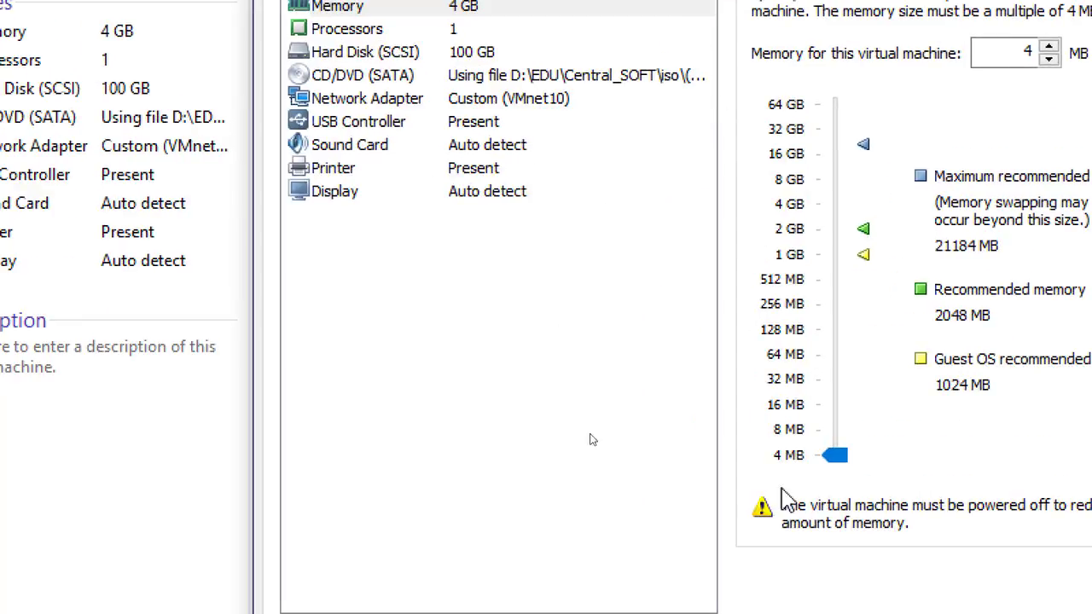
pyautogui.click(947, 525)
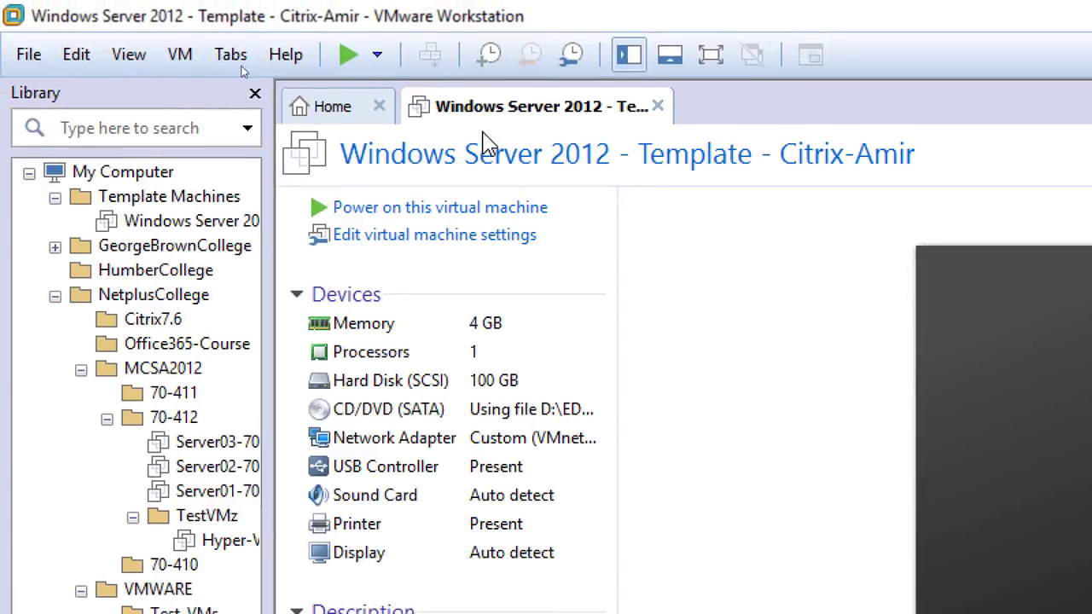
# Set the powered-off virtual machine's memory to 4 MB in its settings
pyautogui.rightClick(500, 111)
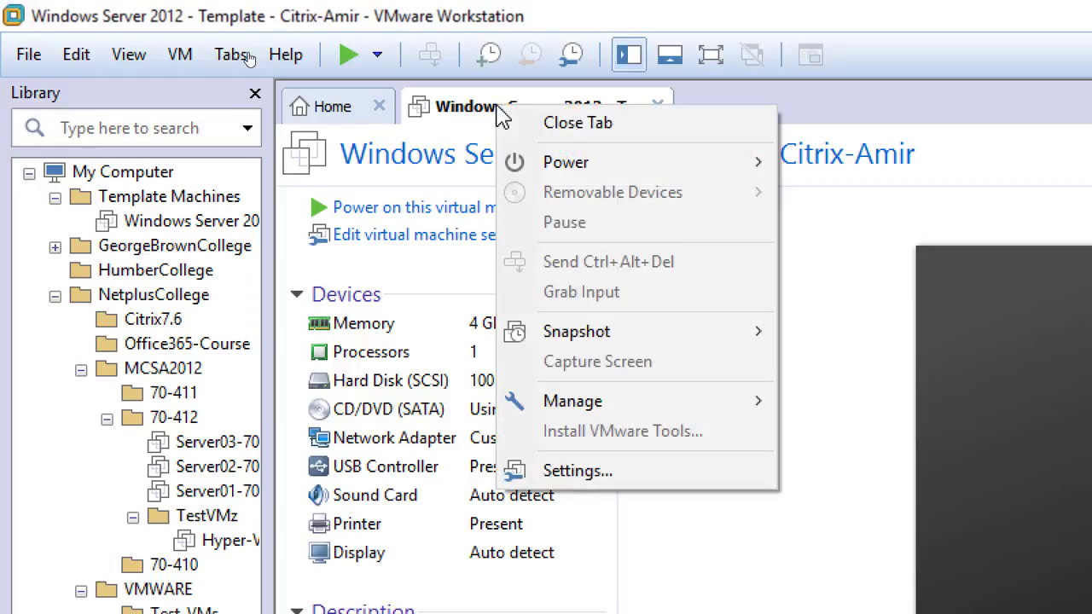
pyautogui.click(641, 478)
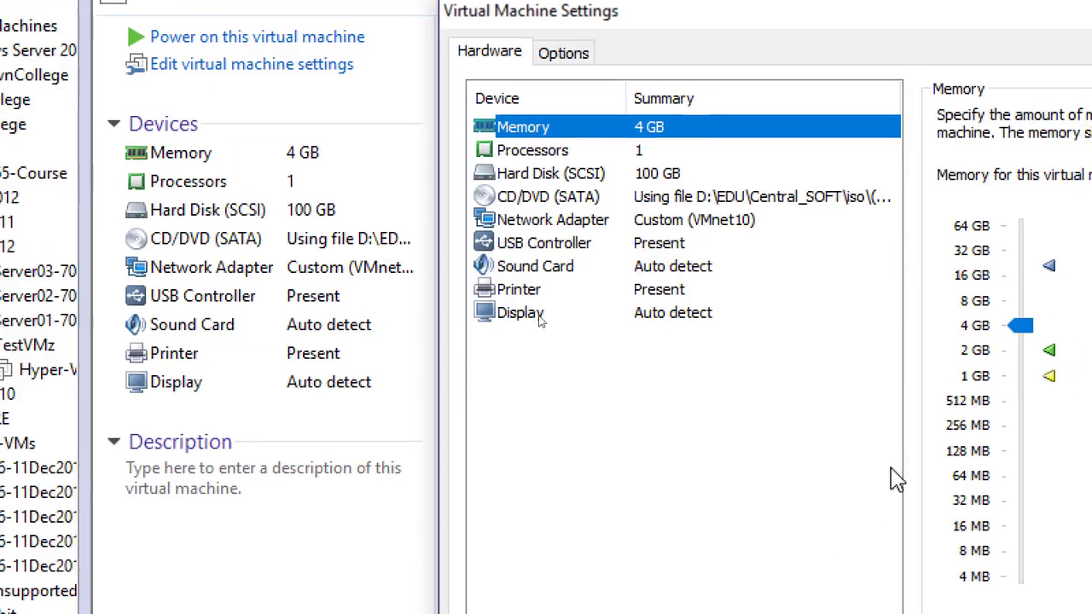
pyautogui.moveTo(1040, 330); pyautogui.dragTo(1058, 601)
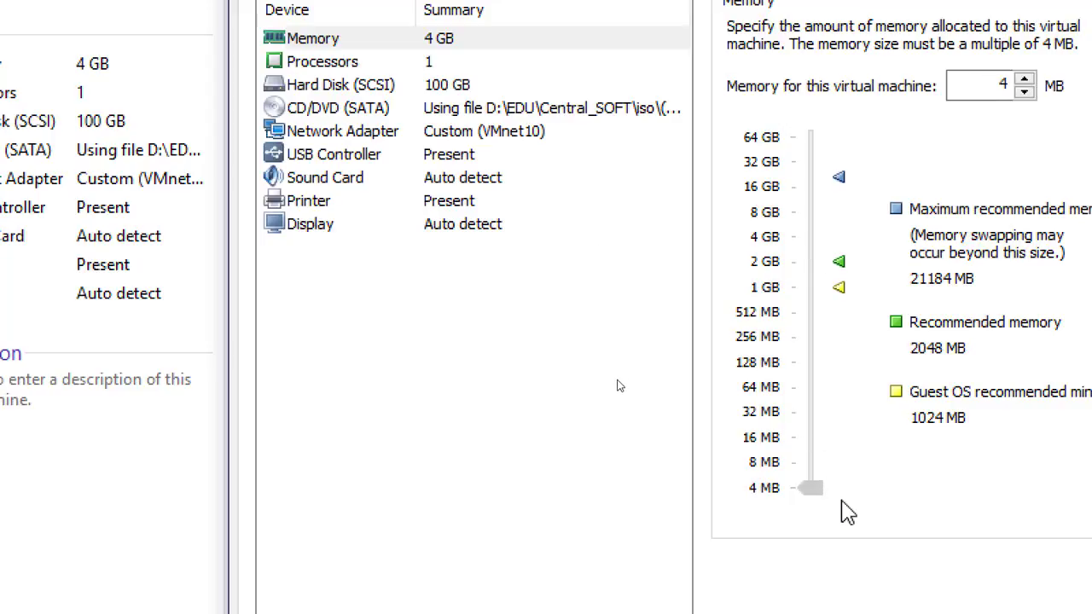
pyautogui.moveTo(848, 513); pyautogui.dragTo(846, 517)
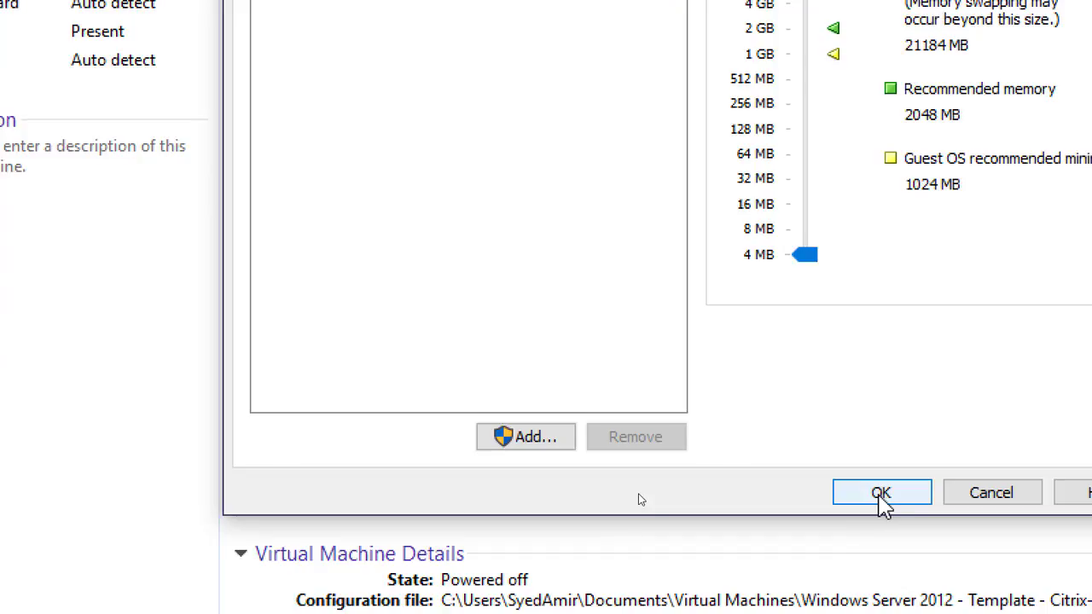
pyautogui.click(882, 495)
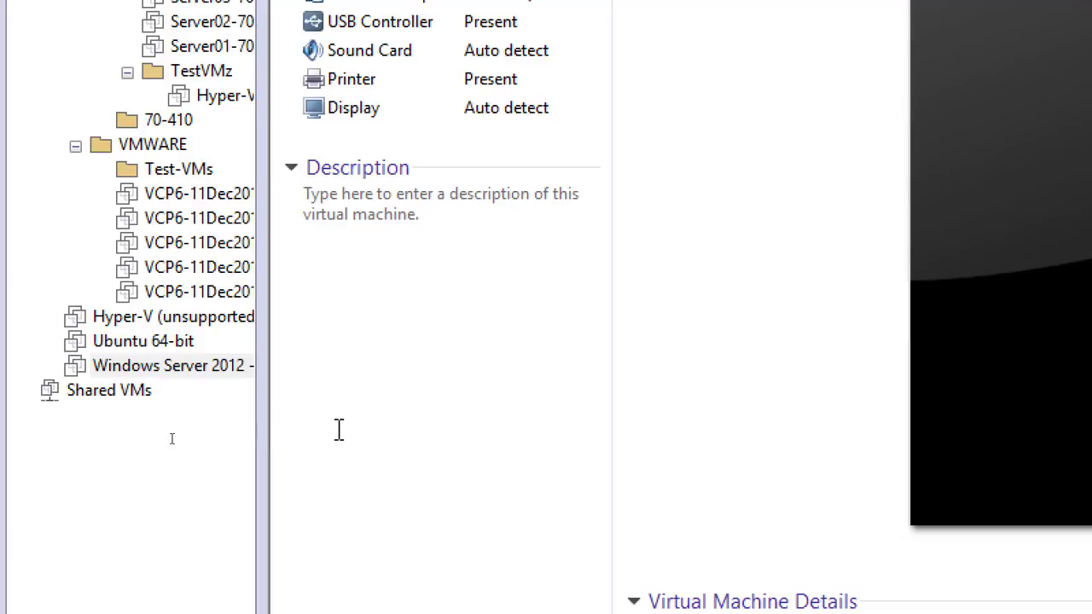
# Switch to the Paint checklist and tick off the modifications and SYSPREP items, circling 'Create three Clones'
pyautogui.moveTo(253, 429); pyautogui.dragTo(451, 419)
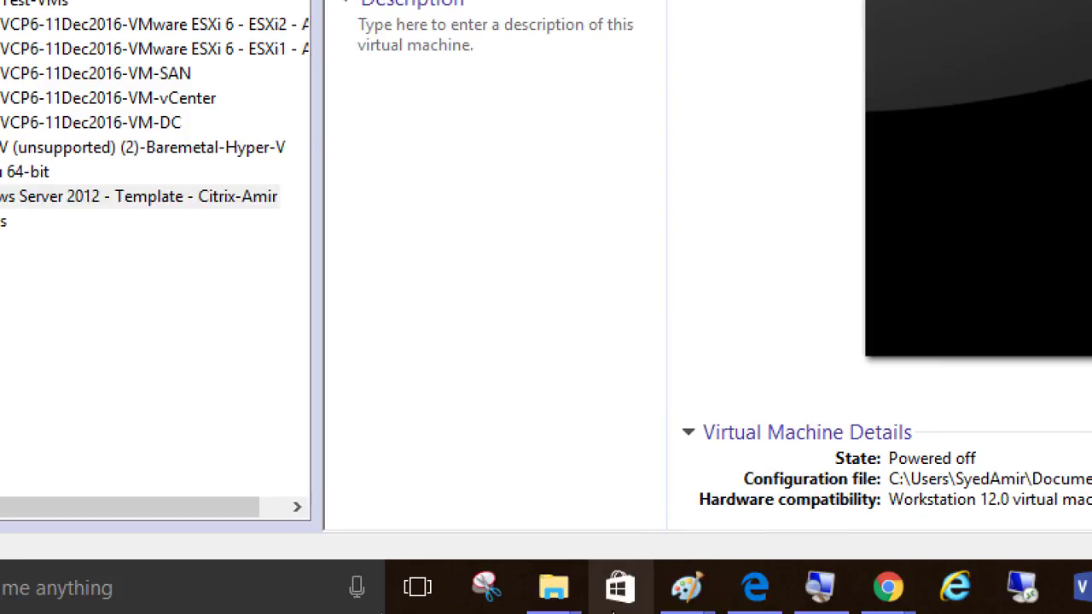
pyautogui.click(819, 588)
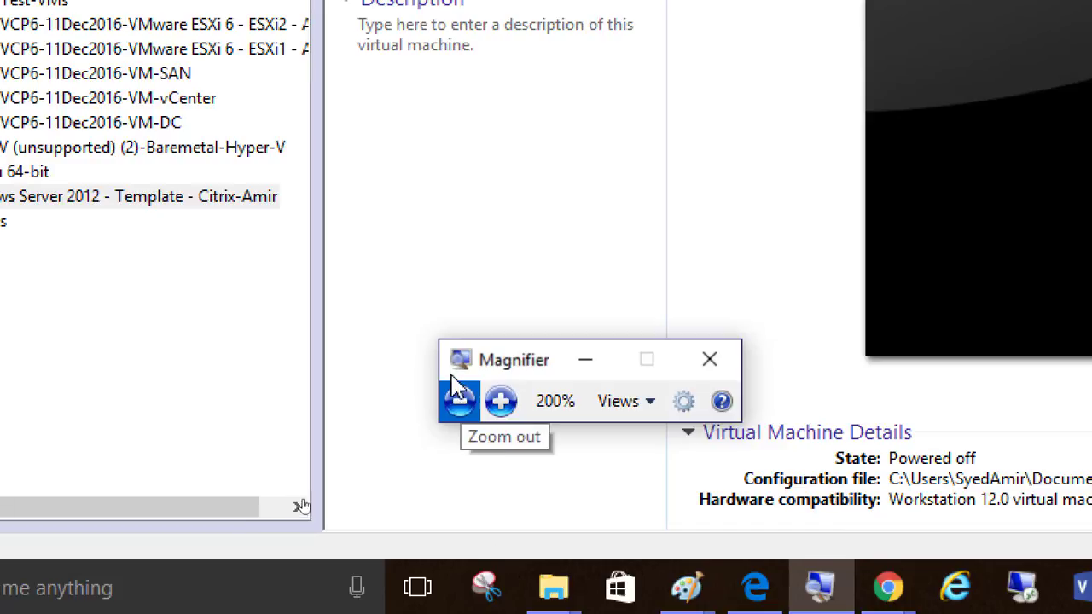
pyautogui.click(460, 402)
pyautogui.moveTo(419, 601)
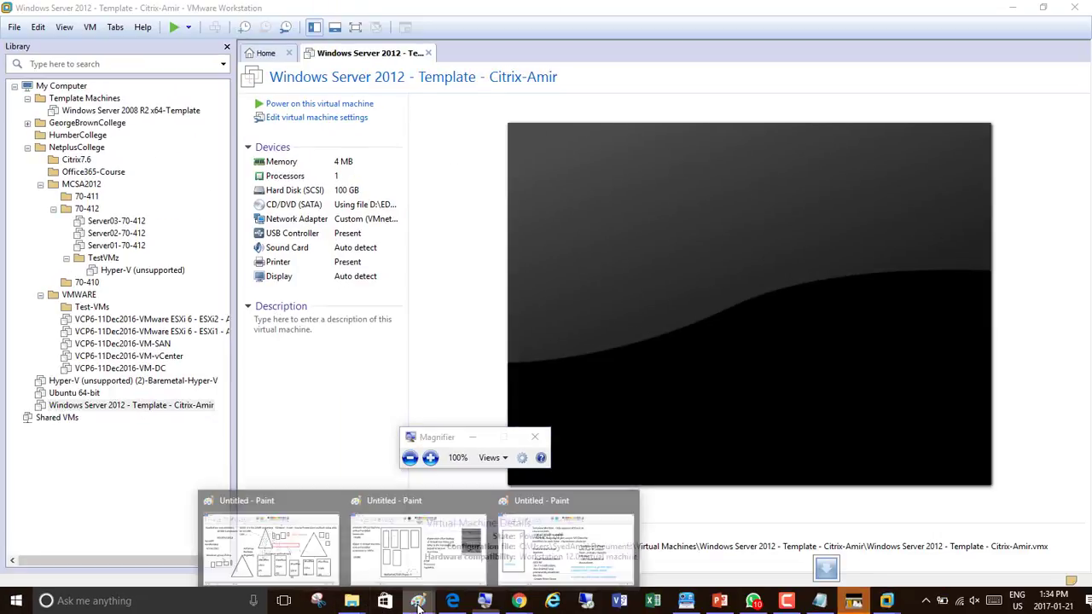
pyautogui.click(563, 538)
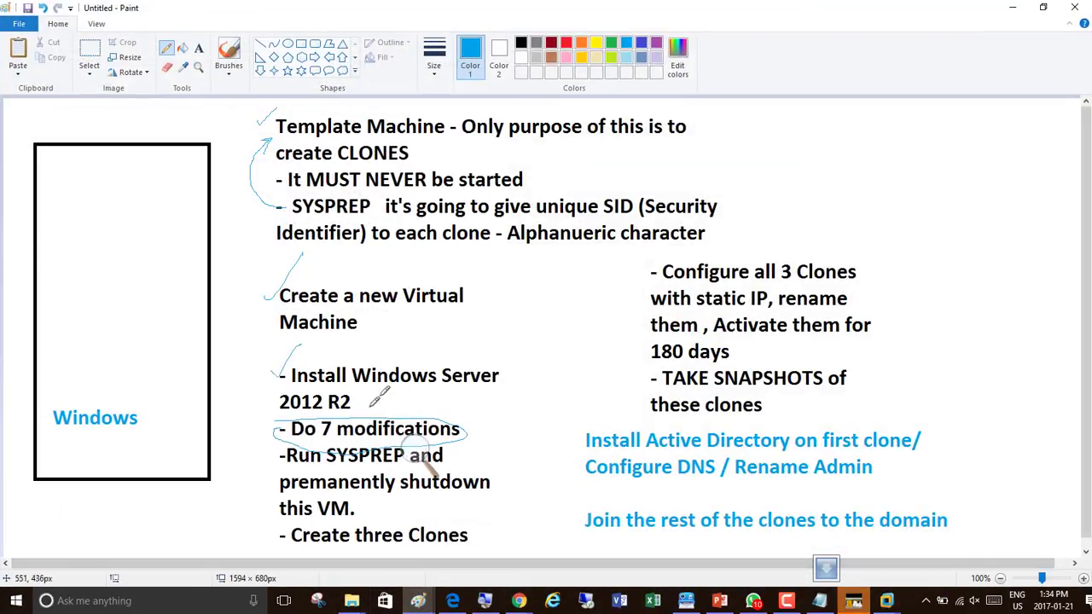
pyautogui.moveTo(271, 450)
pyautogui.mouseDown()
pyautogui.moveTo(277, 460)
pyautogui.moveTo(295, 408)
pyautogui.mouseUp()
pyautogui.moveTo(263, 483); pyautogui.dragTo(281, 470)
pyautogui.moveTo(274, 530)
pyautogui.mouseDown()
pyautogui.moveTo(431, 515)
pyautogui.moveTo(480, 534)
pyautogui.moveTo(279, 533)
pyautogui.mouseUp()
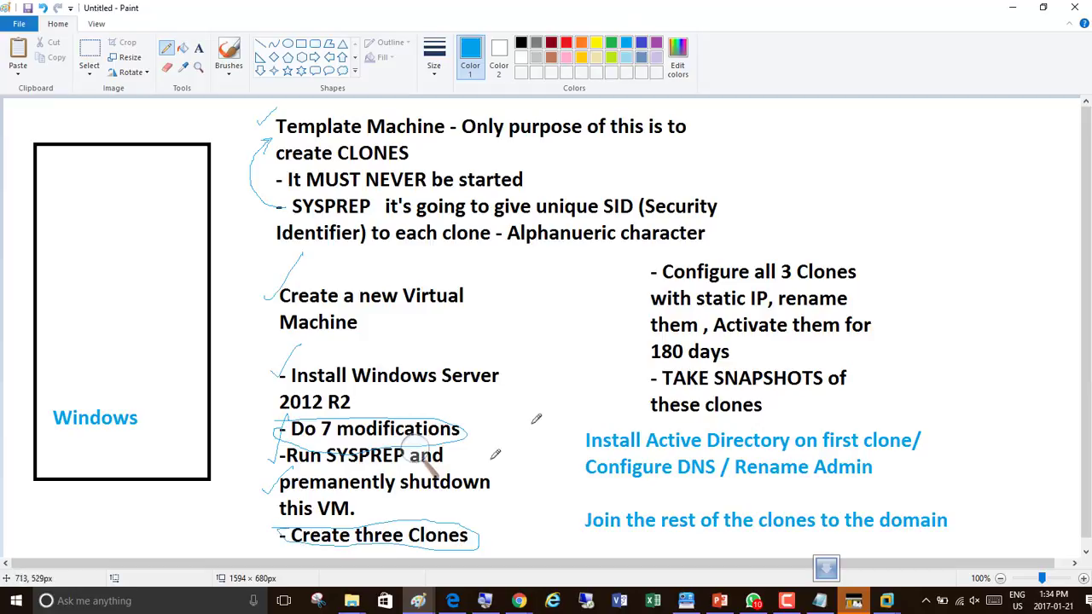
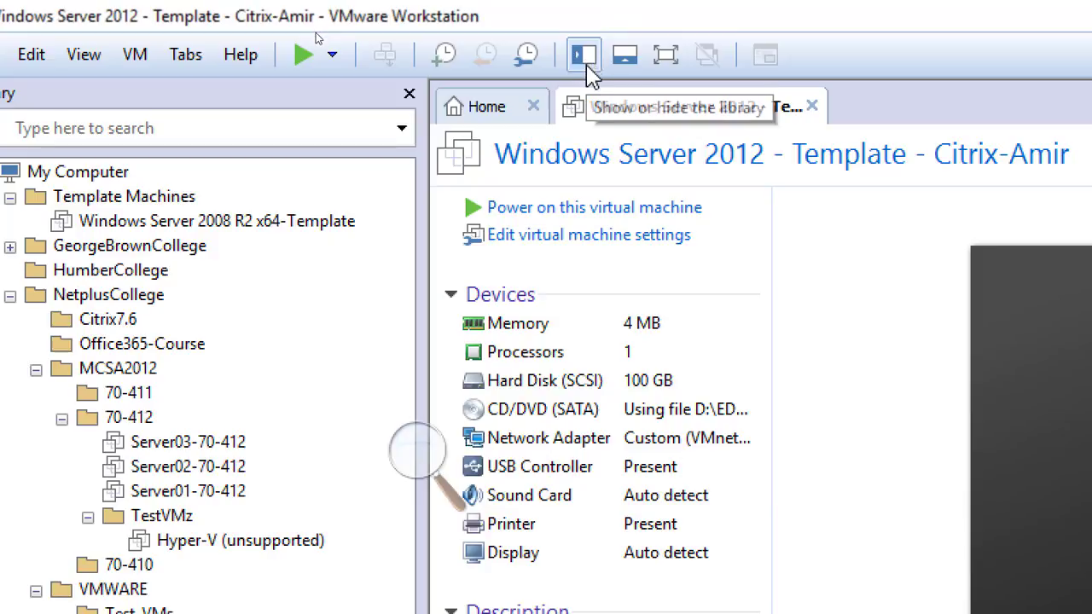
pyautogui.click(587, 65)
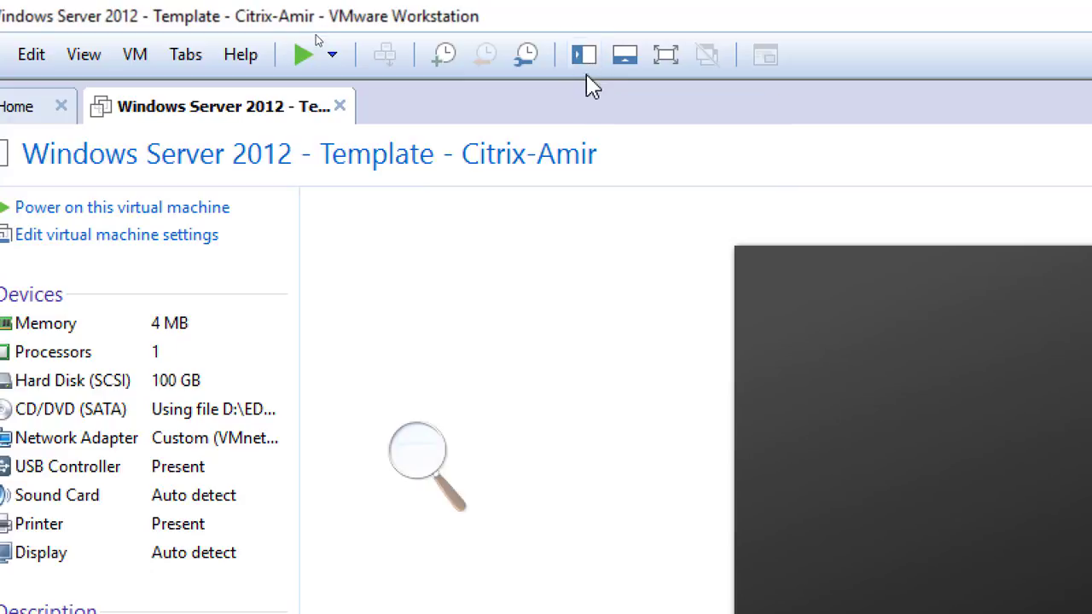
pyautogui.click(587, 65)
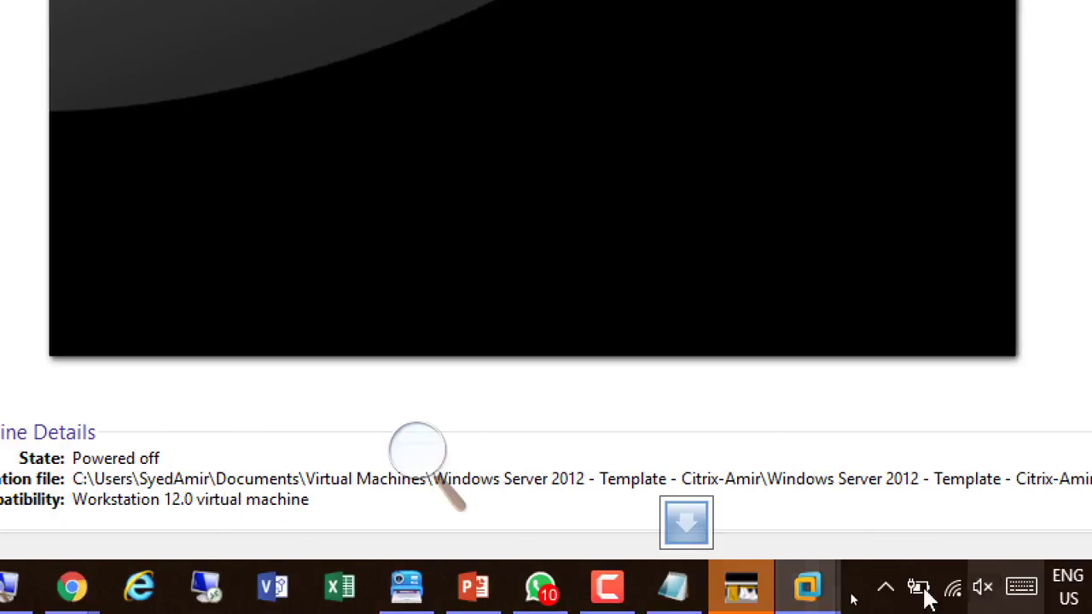
pyautogui.click(608, 593)
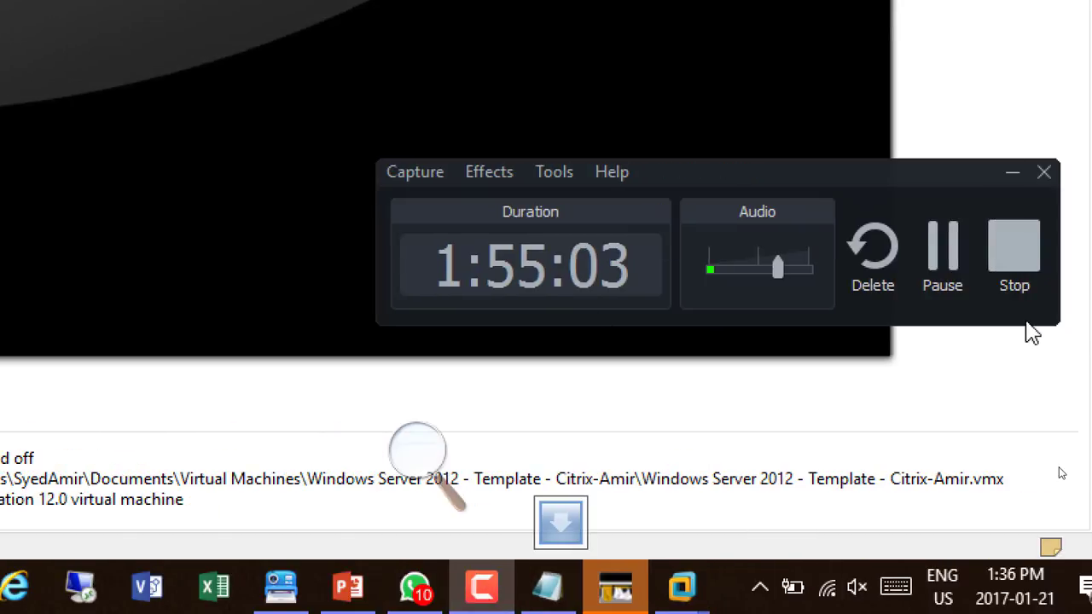
pyautogui.click(1012, 172)
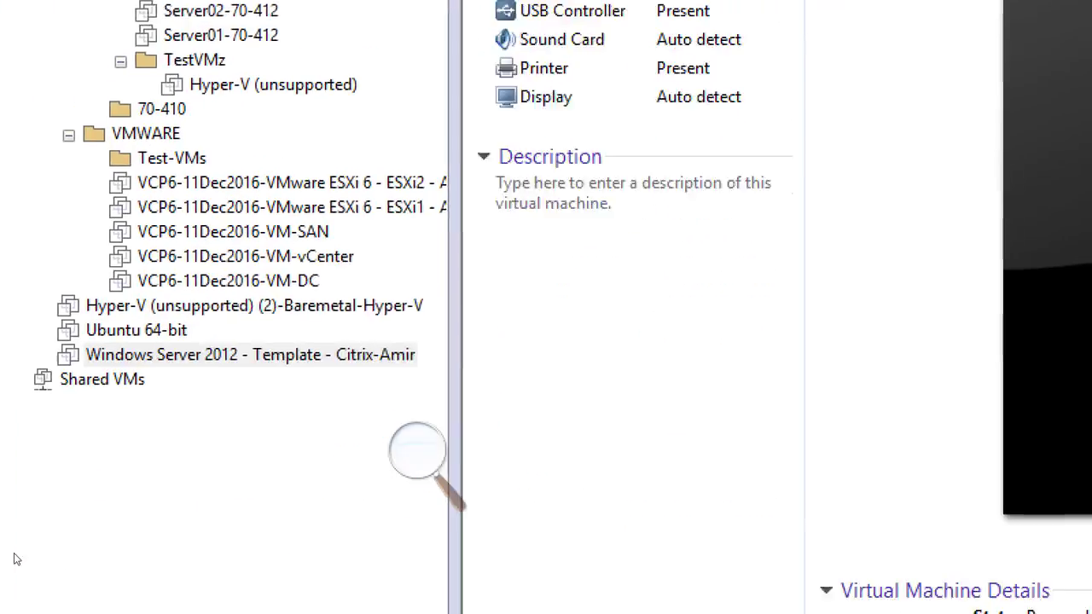
# Open the Clone wizard for the template virtual machine, cloning from its current state and choosing a full clone
pyautogui.rightClick(290, 355)
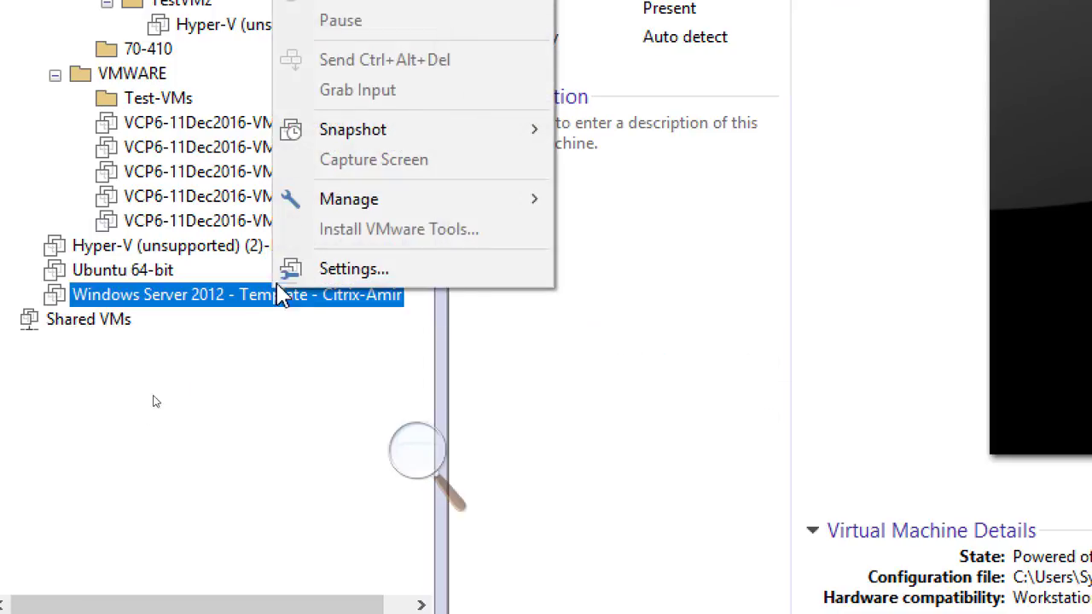
pyautogui.moveTo(385, 219)
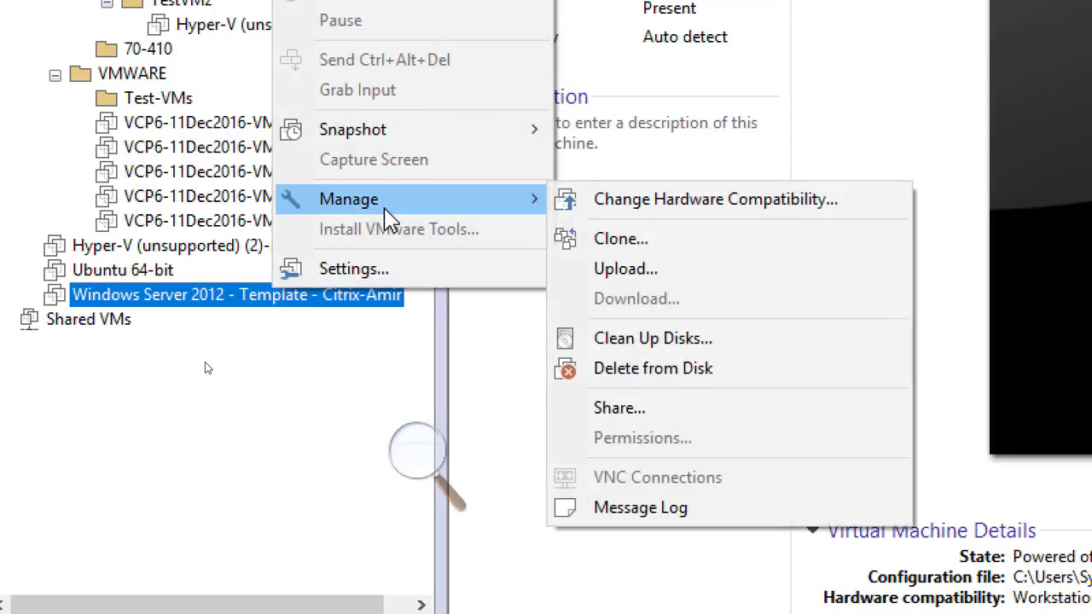
pyautogui.click(662, 243)
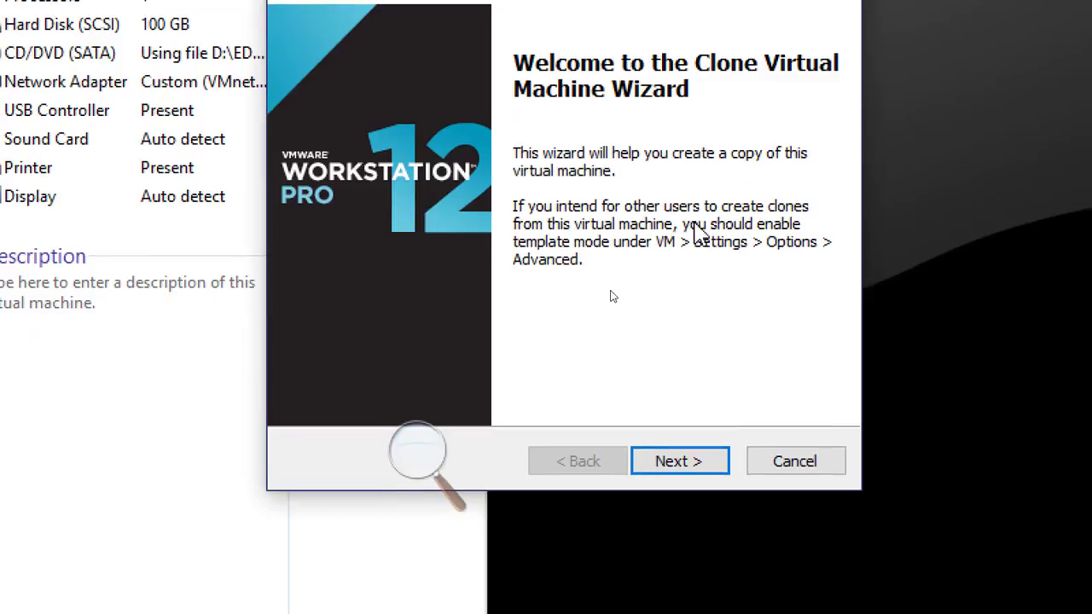
pyautogui.click(695, 463)
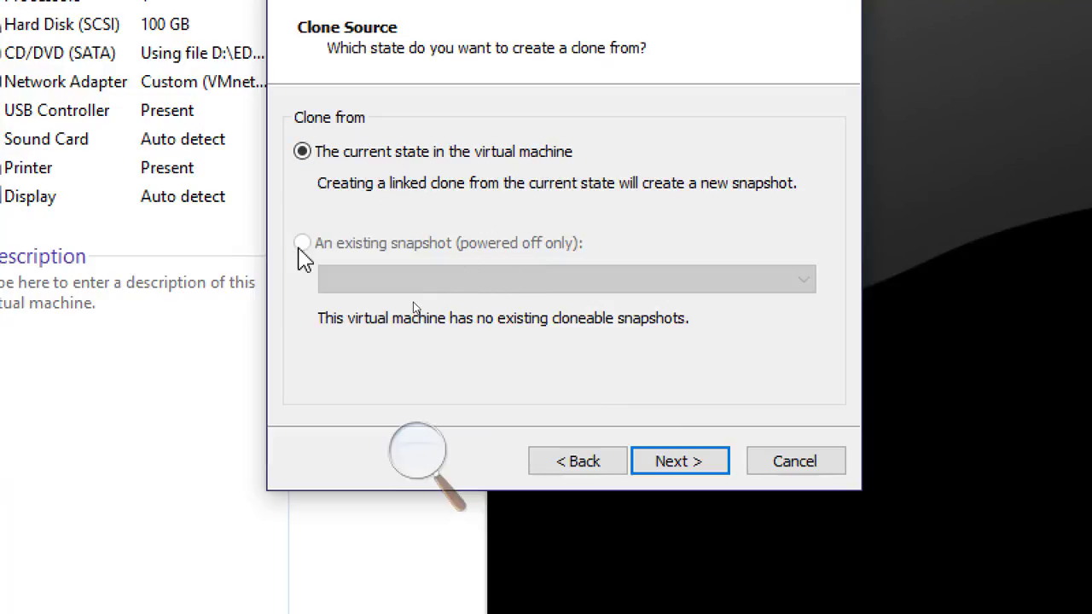
pyautogui.click(678, 469)
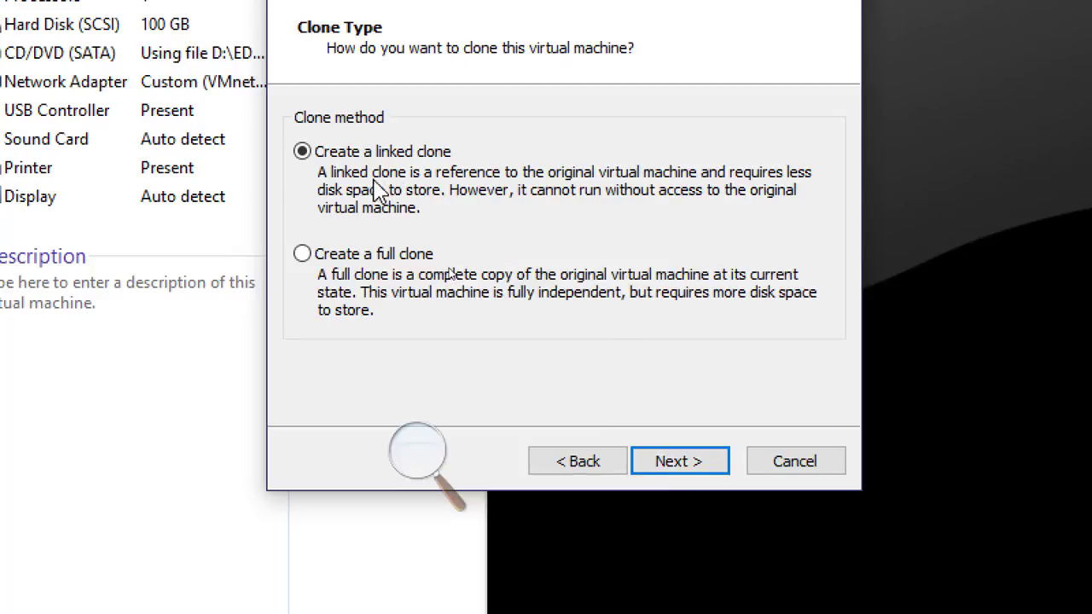
pyautogui.click(407, 256)
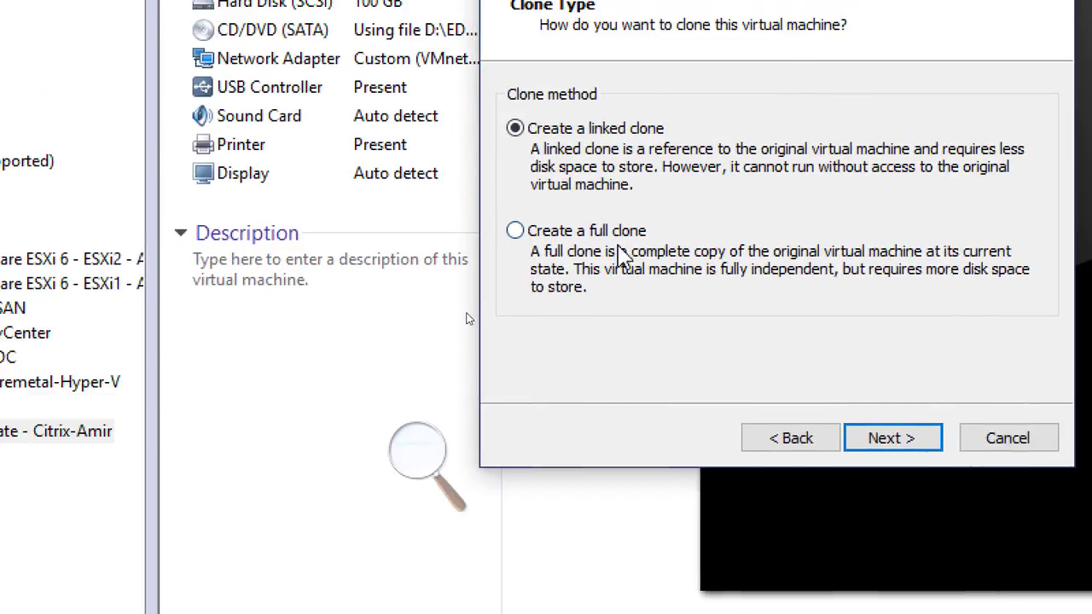
pyautogui.click(600, 232)
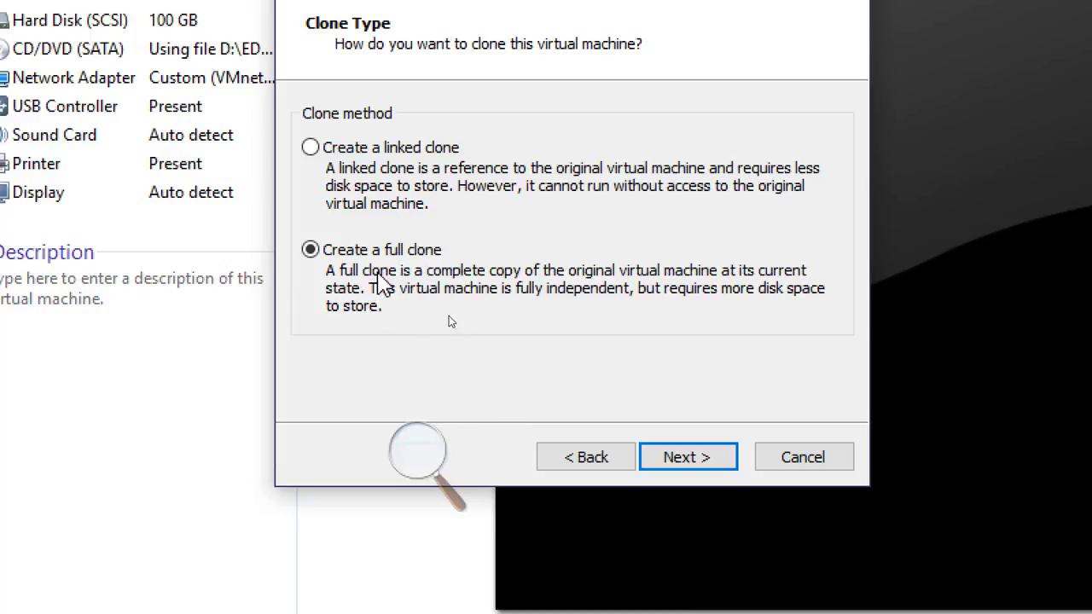
pyautogui.click(679, 465)
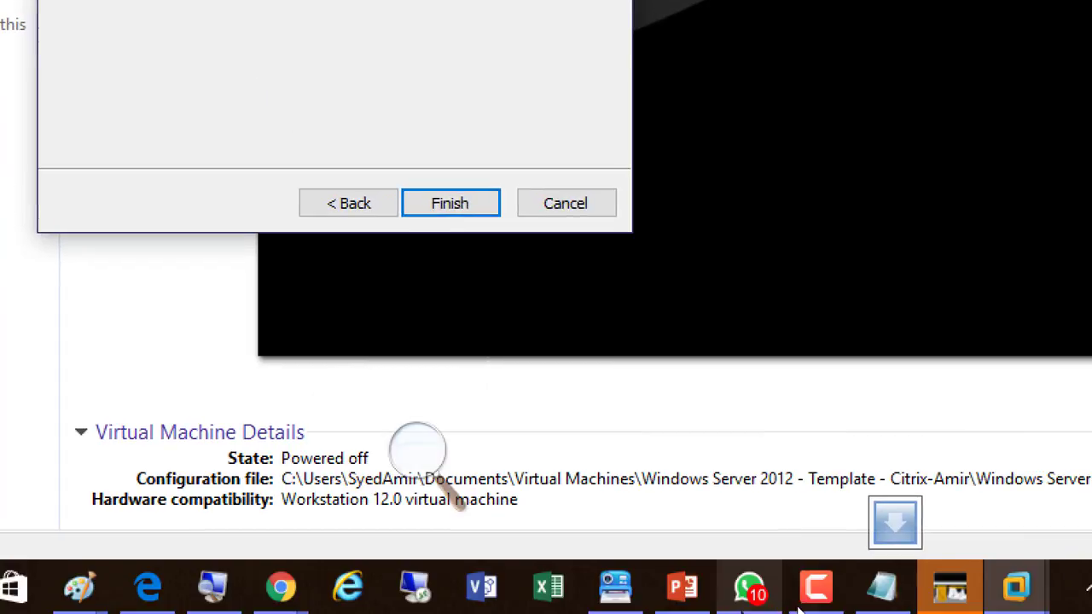
# Name the new full clone CitrixDC-Amir, keeping the matching location, and finish the cloning
pyautogui.click(682, 589)
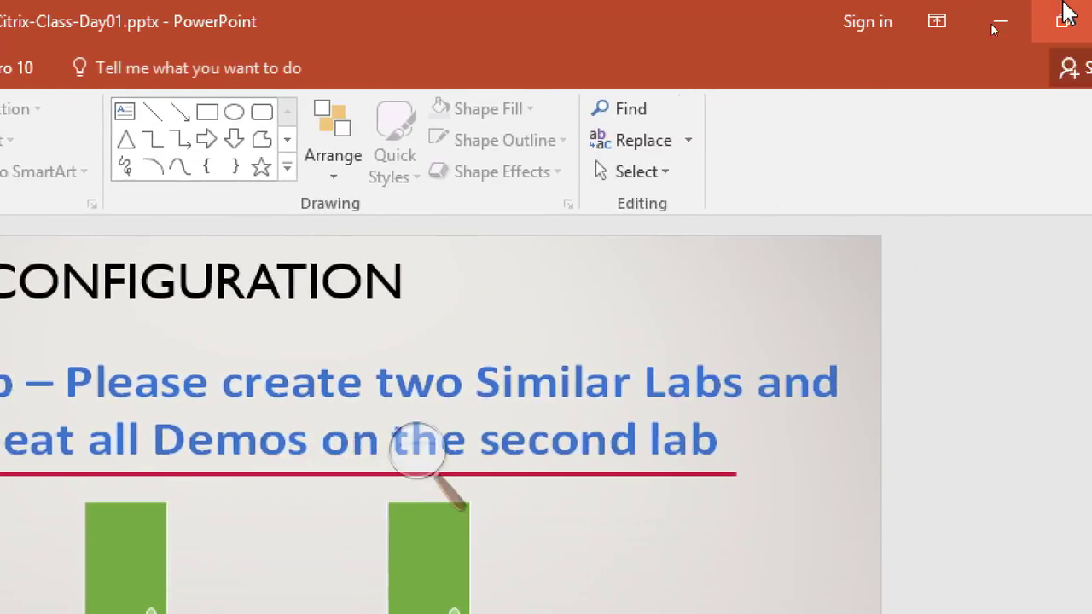
pyautogui.click(995, 29)
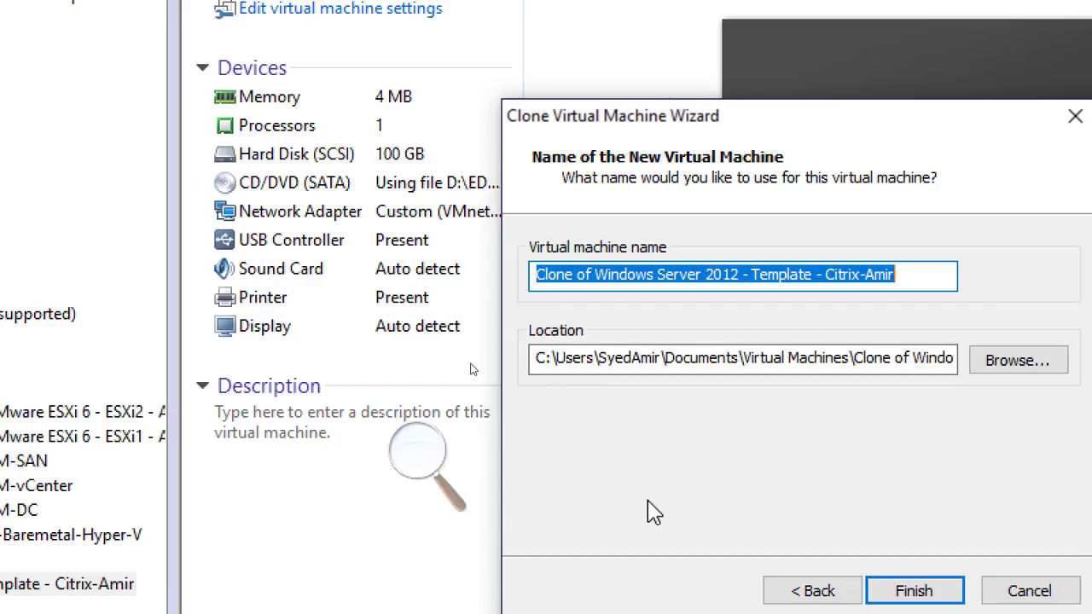
pyautogui.write('Citr')
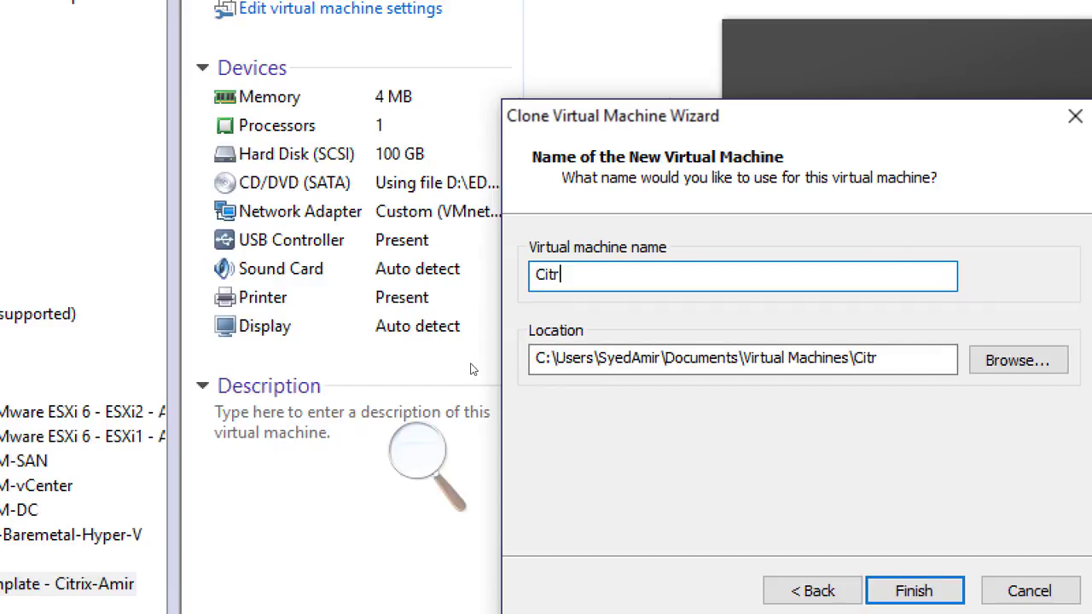
pyautogui.write('ix')
pyautogui.write('M')
pyautogui.write('em')
pyautogui.press('BackSpace')
pyautogui.press('BackSpace')
pyautogui.press('BackSpace')
pyautogui.write('DC')
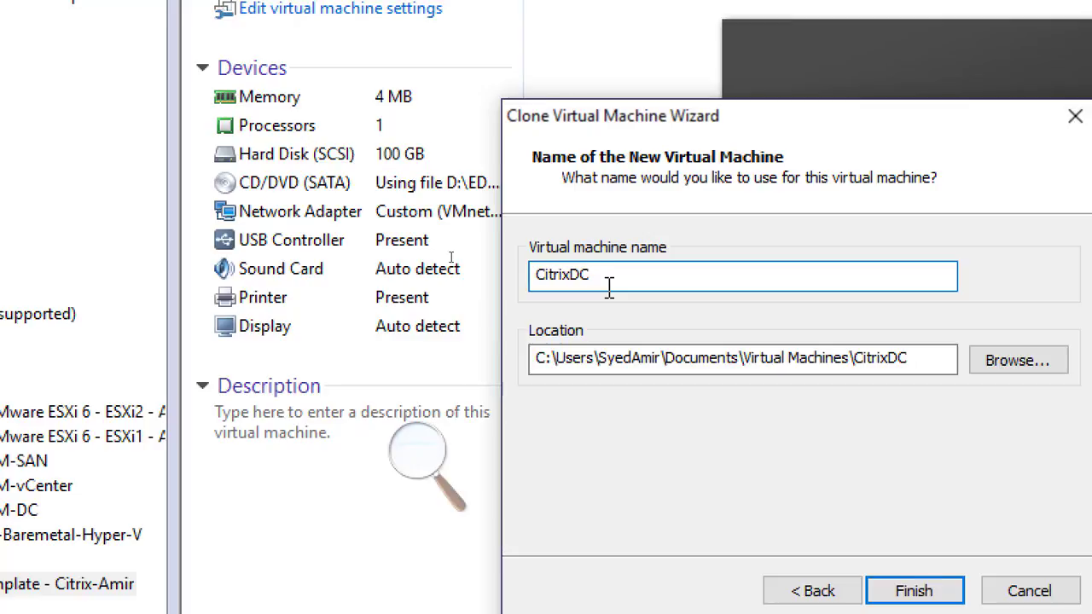
pyautogui.write('-Amir')
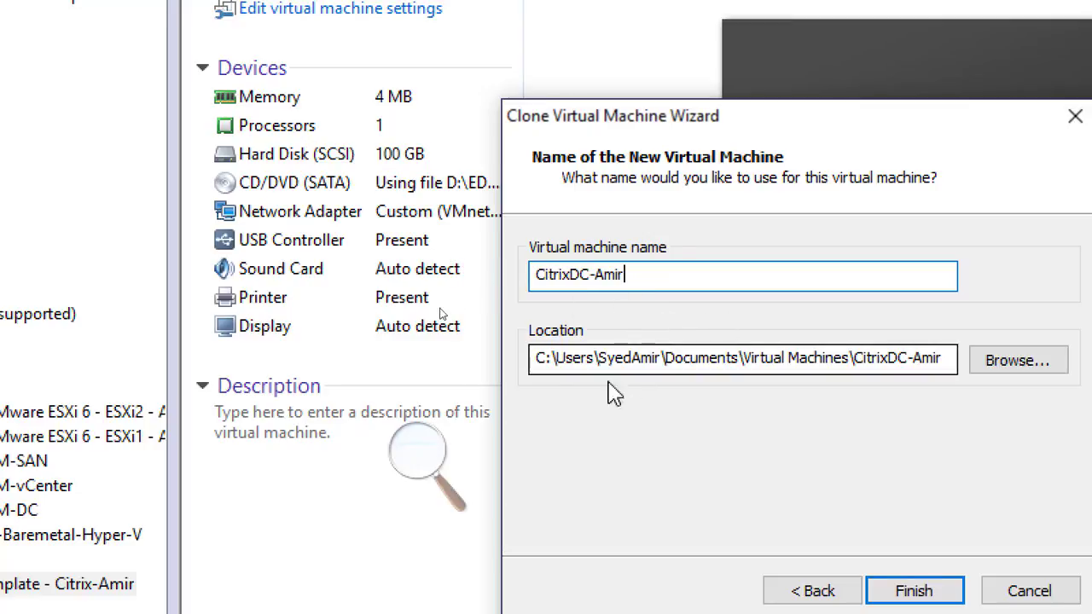
pyautogui.click(605, 361)
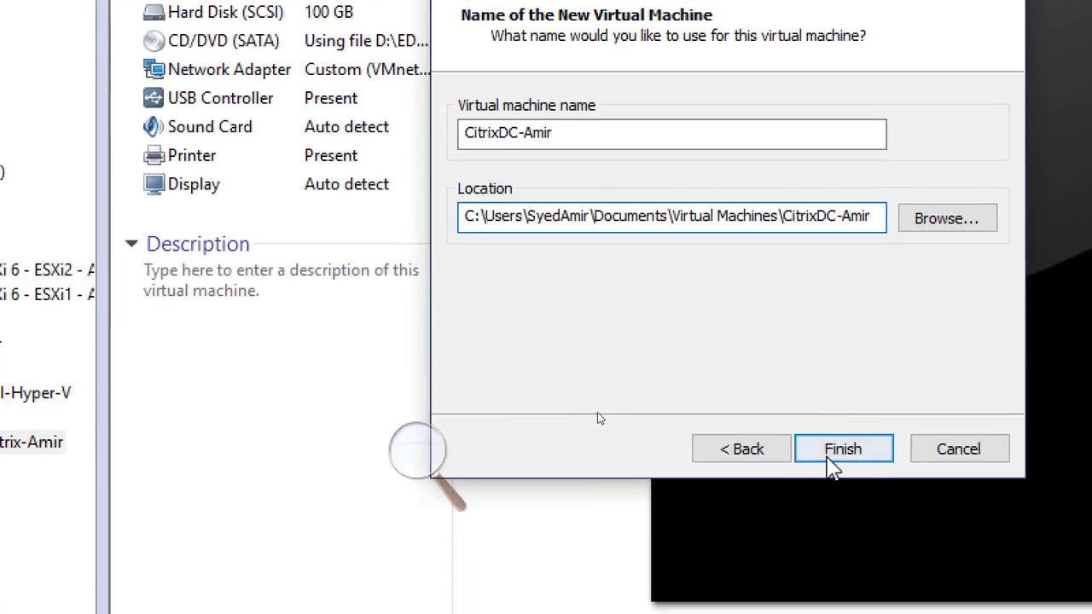
pyautogui.click(842, 450)
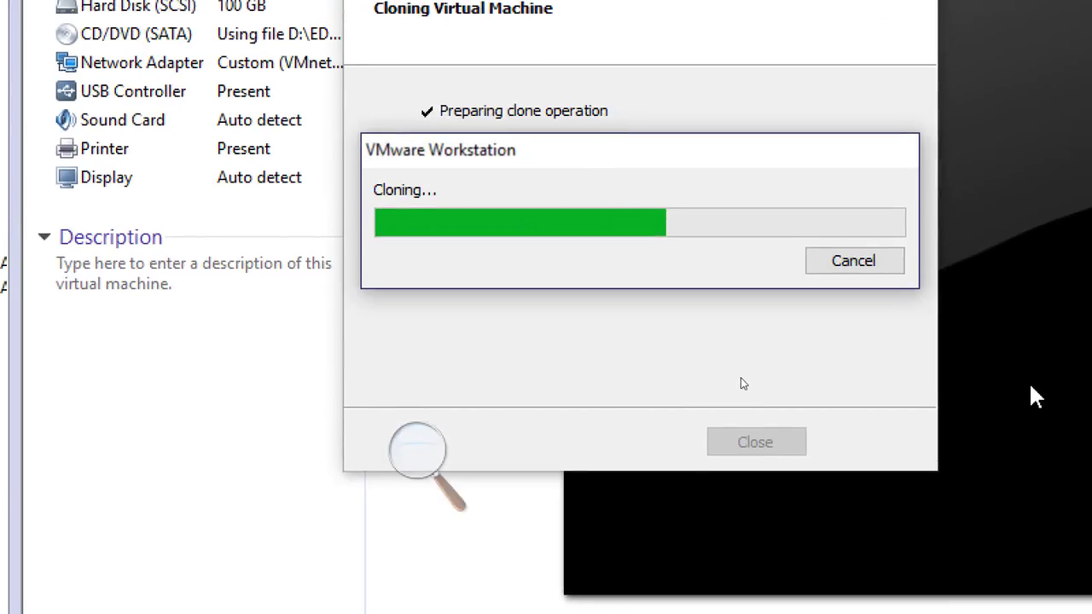
pyautogui.click(420, 444)
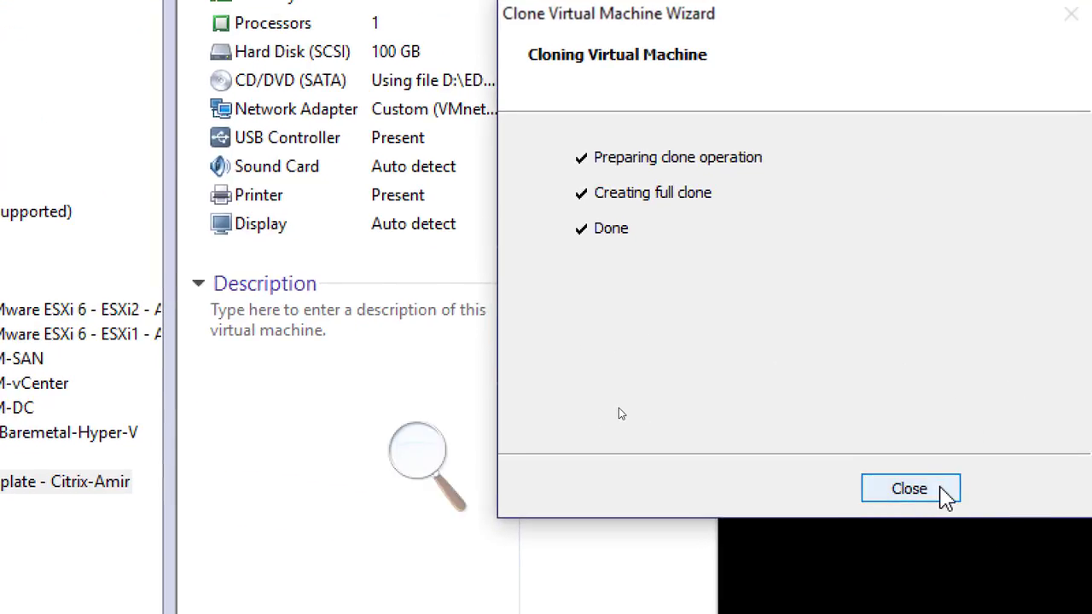
pyautogui.click(942, 488)
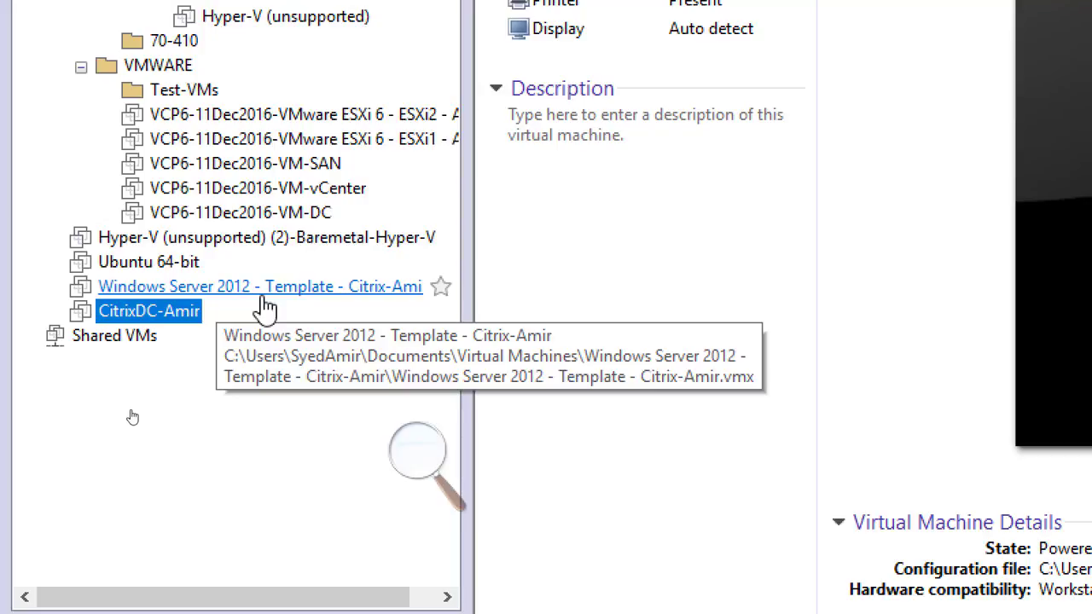
# Review the lab diagram slide listing the Citrix servers that the clones should become
pyautogui.rightClick(171, 312)
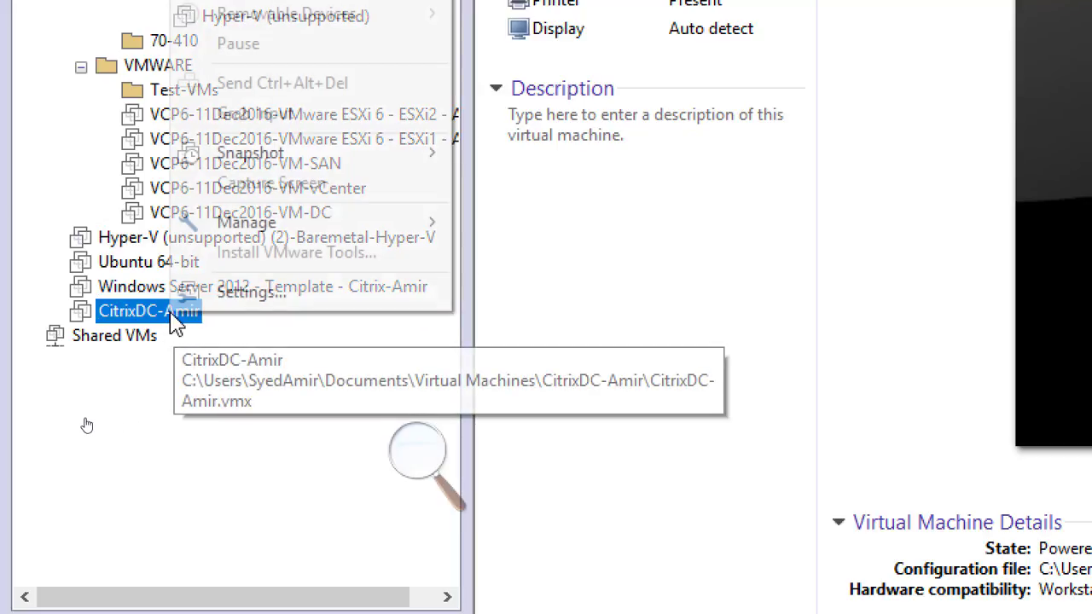
pyautogui.moveTo(287, 234)
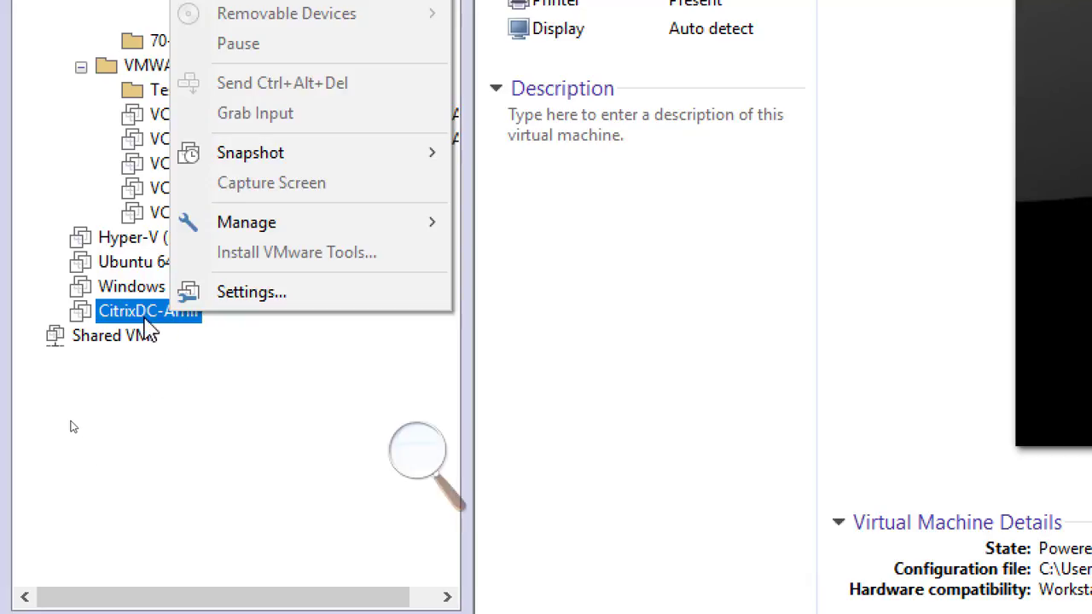
pyautogui.click(215, 515)
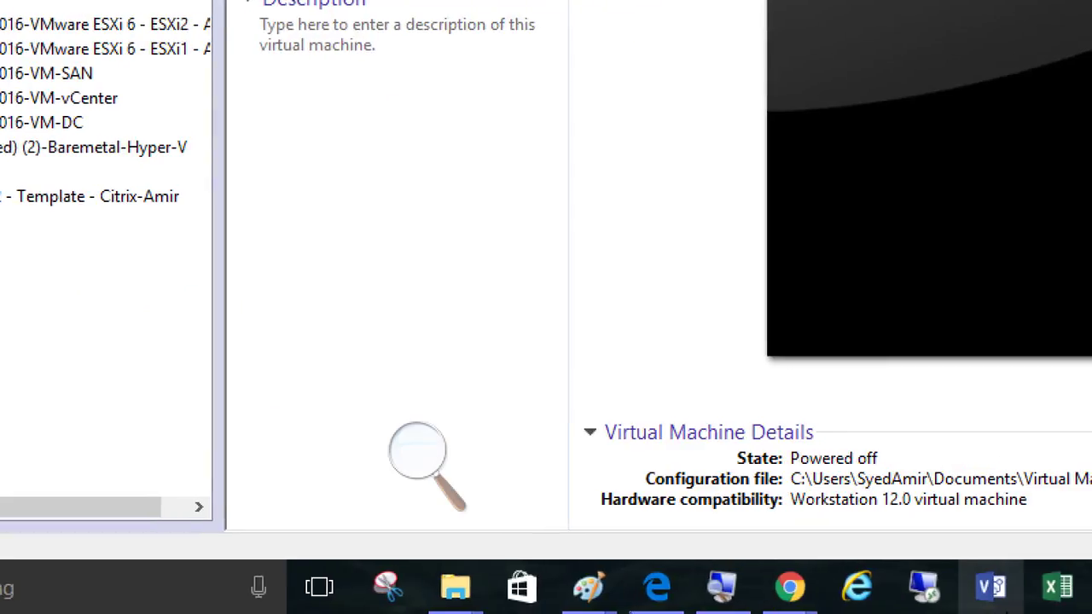
pyautogui.click(857, 589)
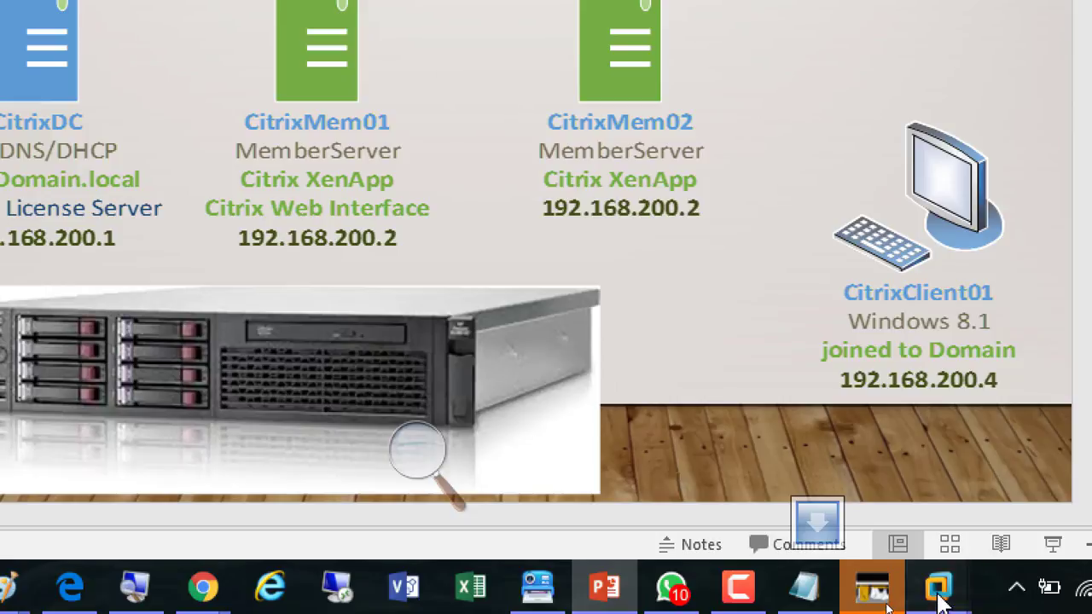
pyautogui.moveTo(939, 589)
pyautogui.click(987, 439)
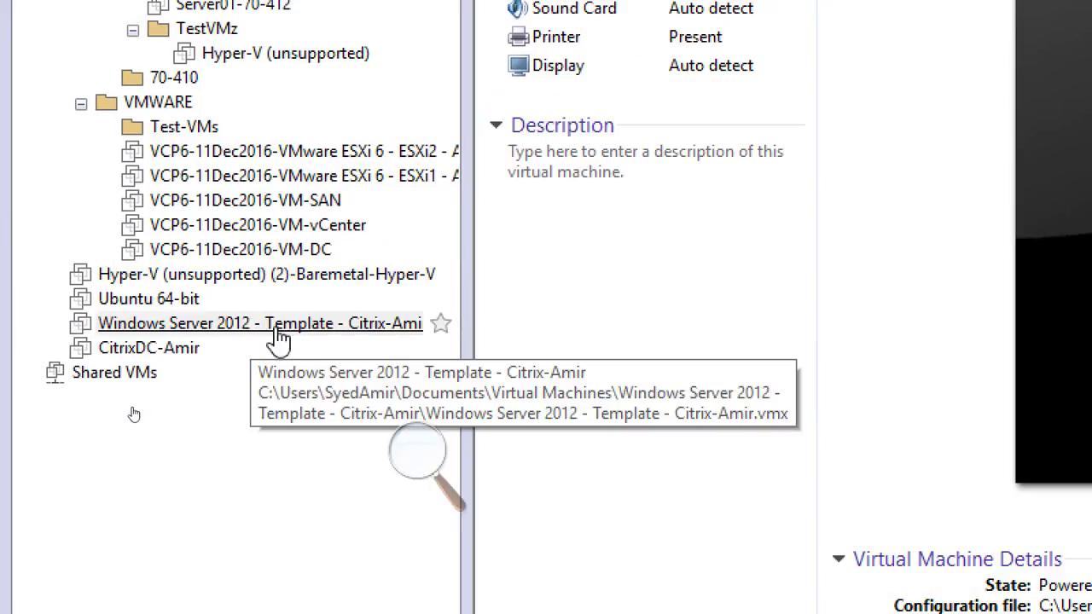
pyautogui.rightClick(281, 335)
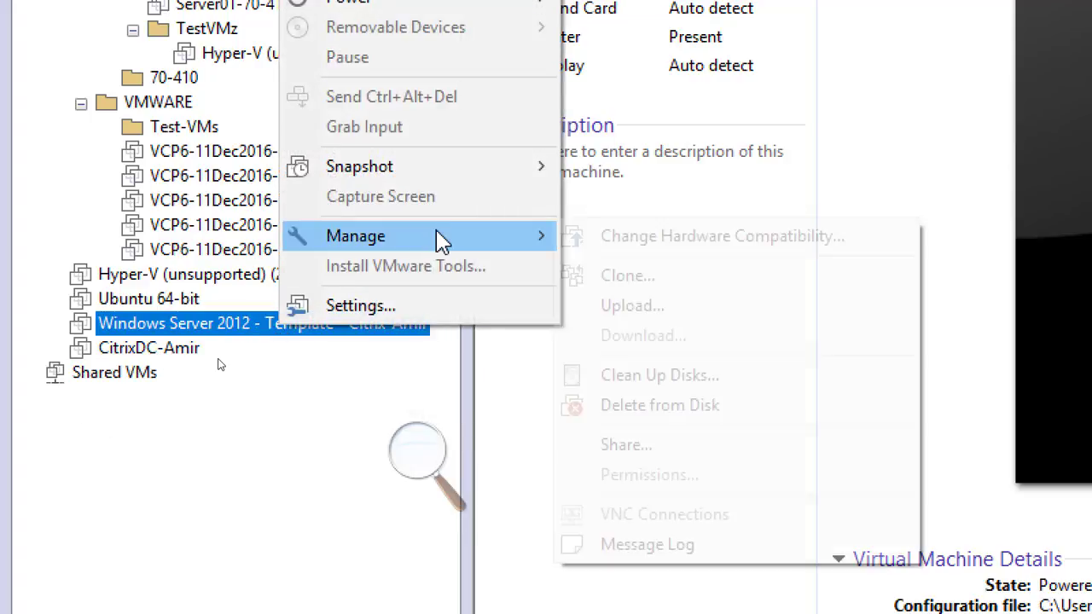
pyautogui.moveTo(442, 241)
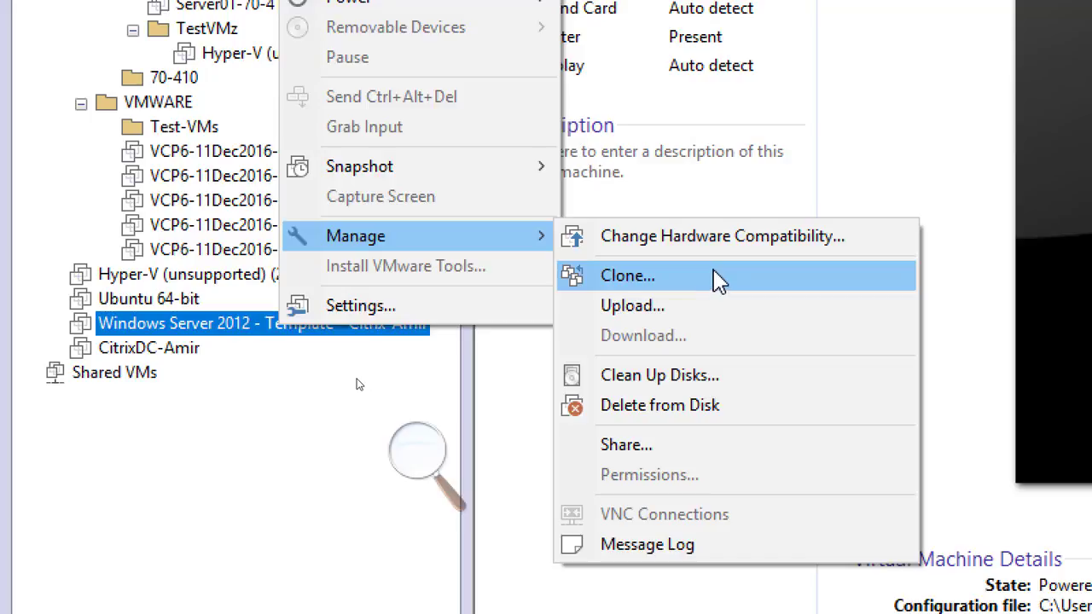
pyautogui.click(715, 277)
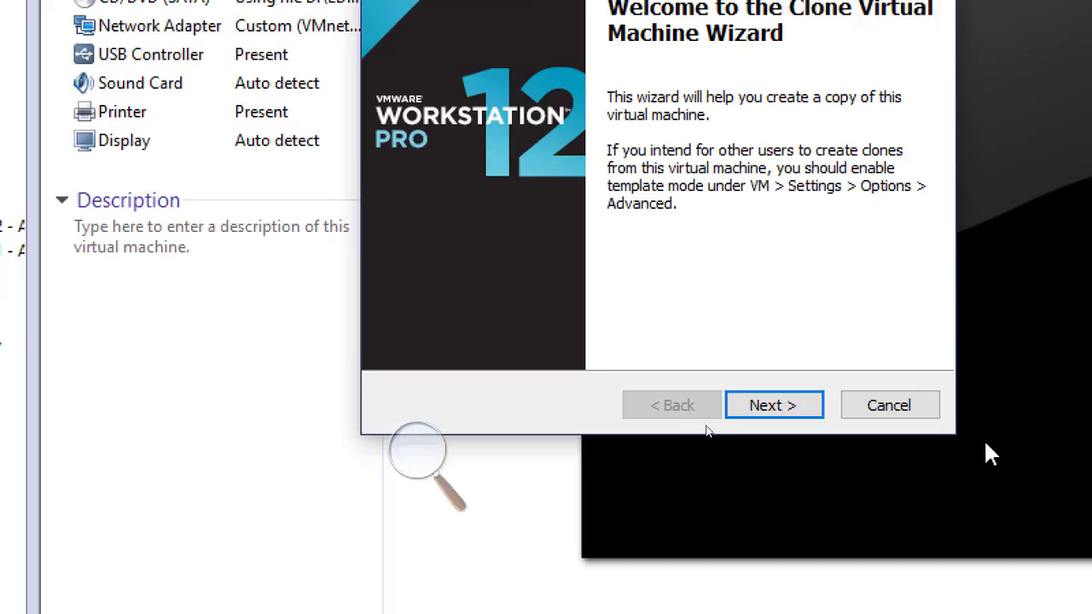
pyautogui.click(912, 413)
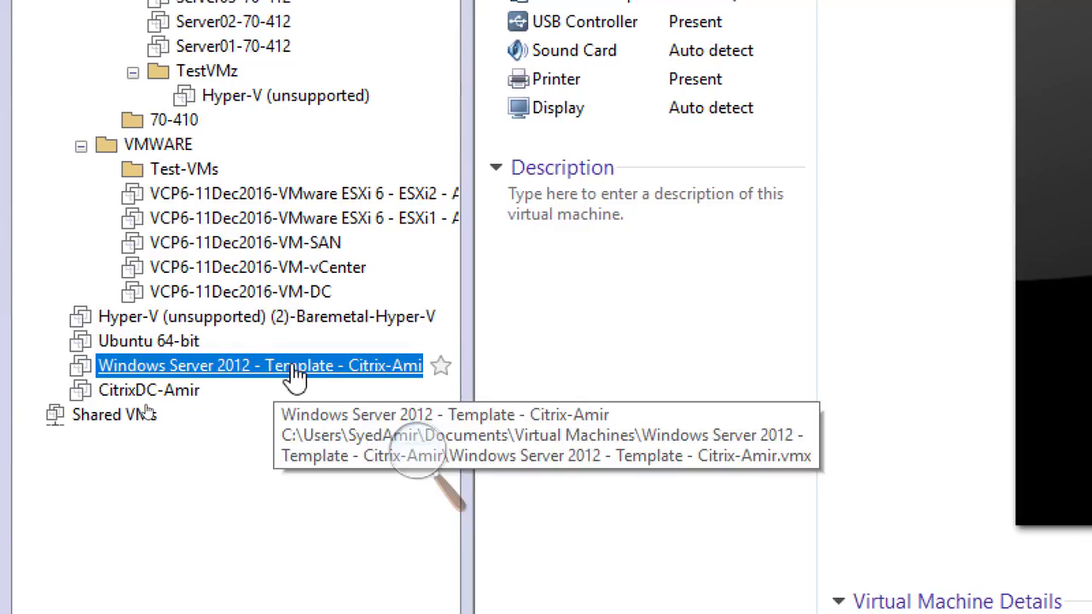
# Open the Clone wizard for the template virtual machine, cloning from its current state as a full clone
pyautogui.rightClick(294, 375)
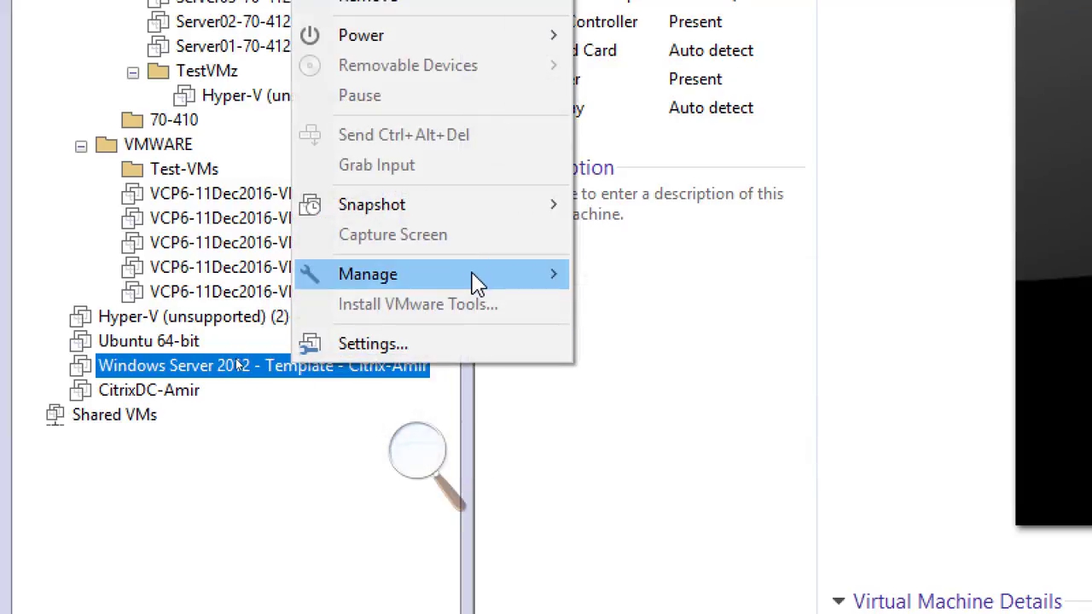
pyautogui.moveTo(476, 283)
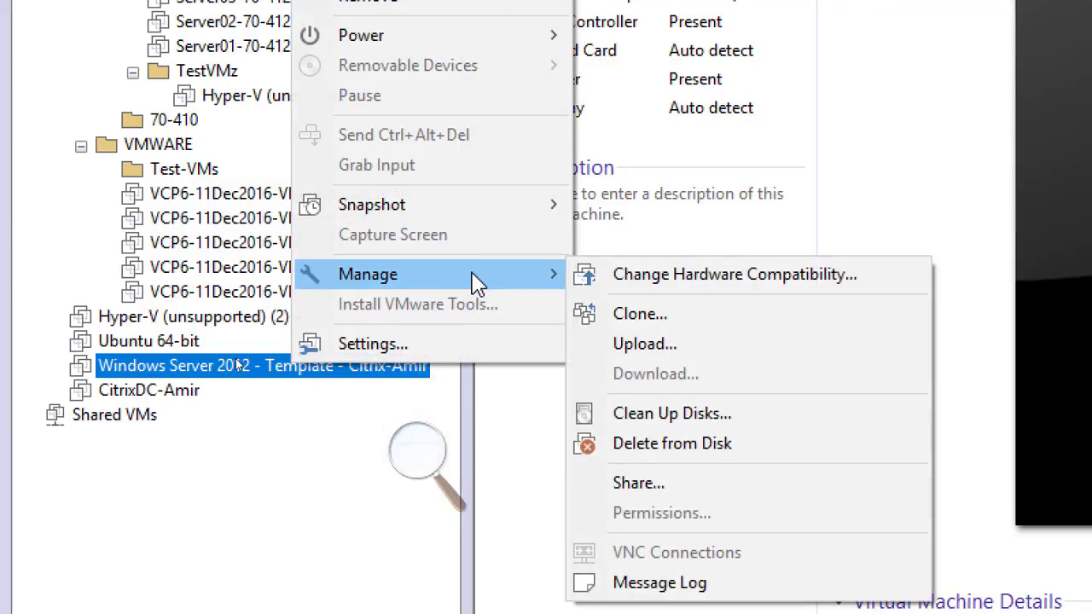
pyautogui.click(681, 322)
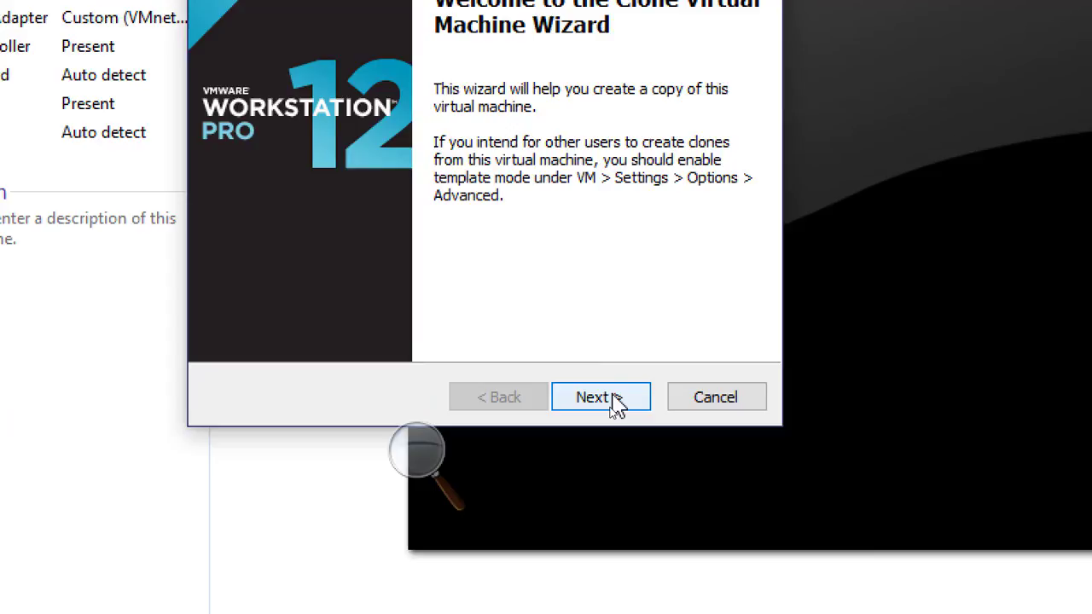
pyautogui.click(613, 400)
pyautogui.click(613, 399)
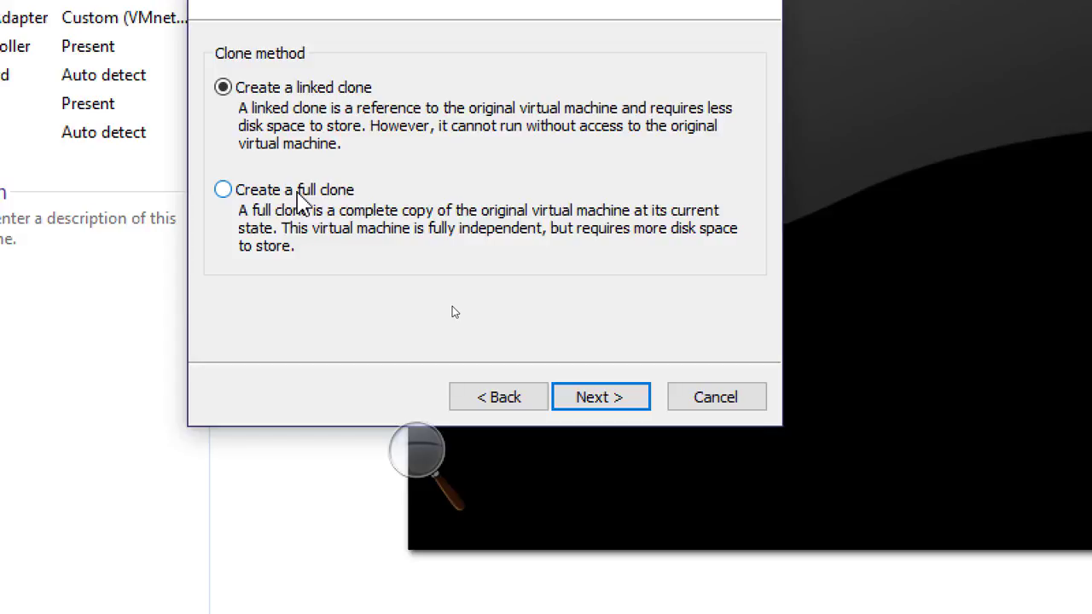
pyautogui.click(299, 195)
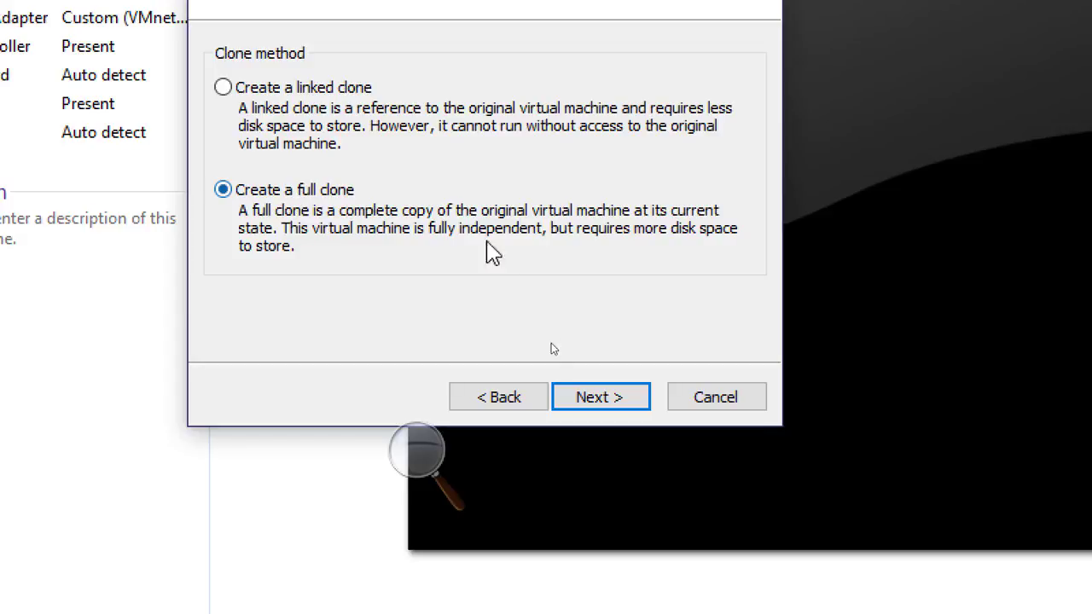
pyautogui.click(595, 400)
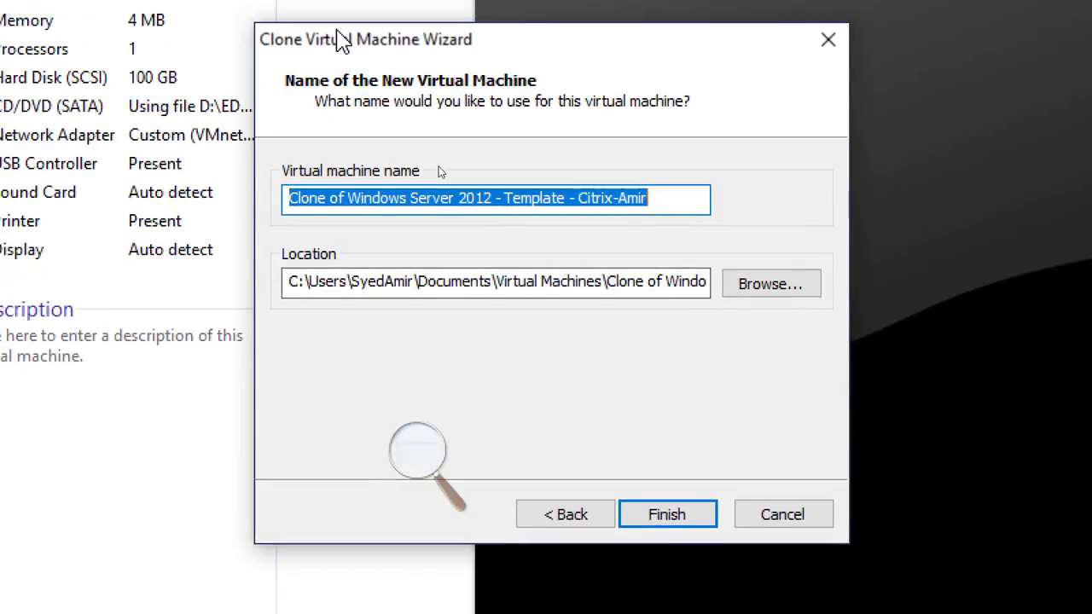
# Name the new clone CitrixMem01-Amir, finish the cloning, dismiss the update popup and close the wizard
pyautogui.write('Citrix')
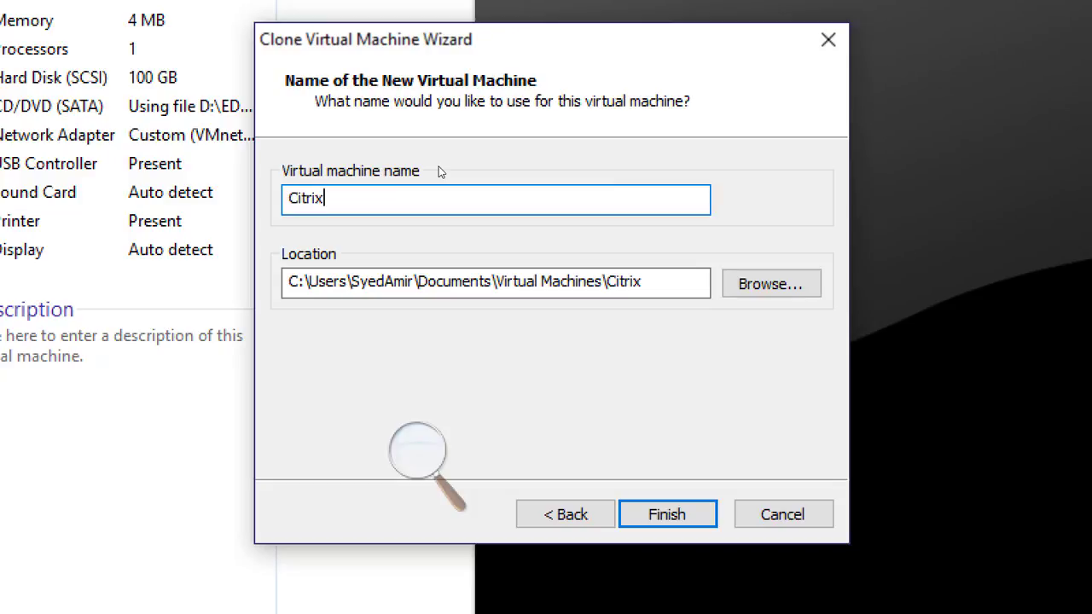
pyautogui.write('Mem01')
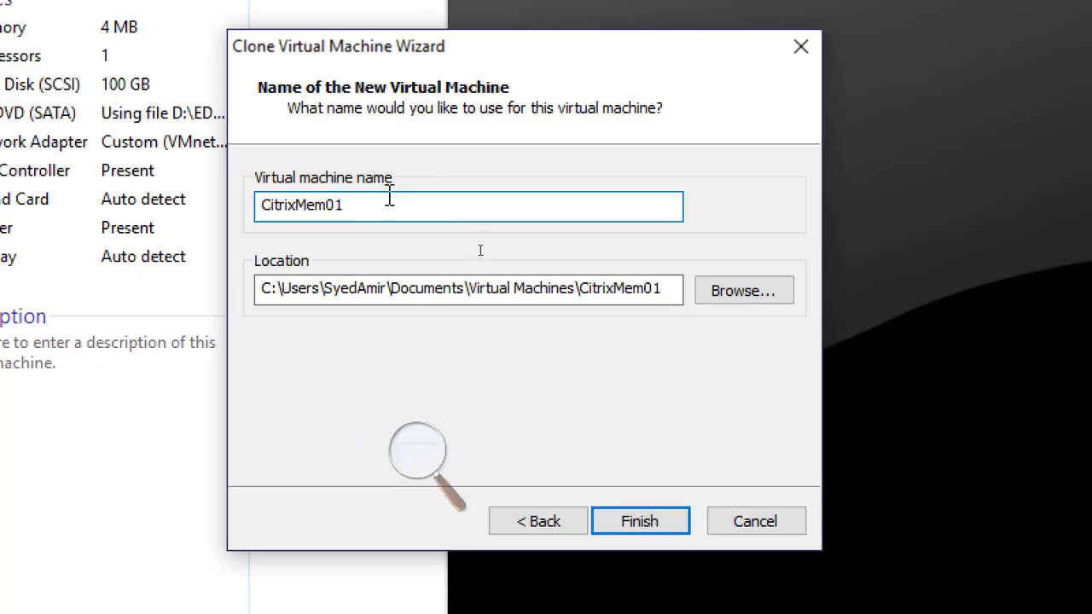
pyautogui.write('-Amir')
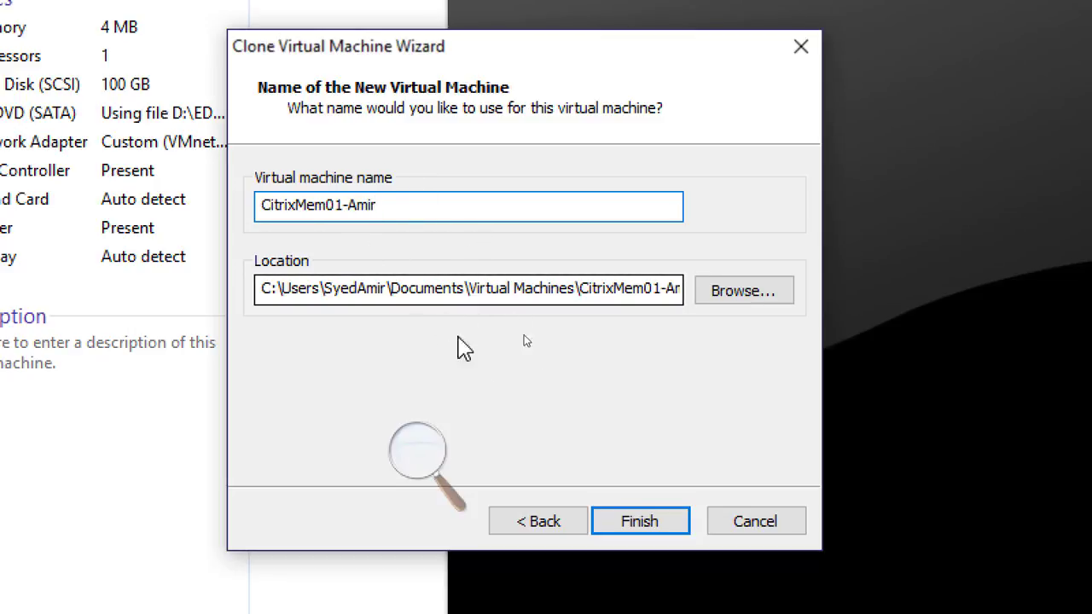
pyautogui.click(646, 531)
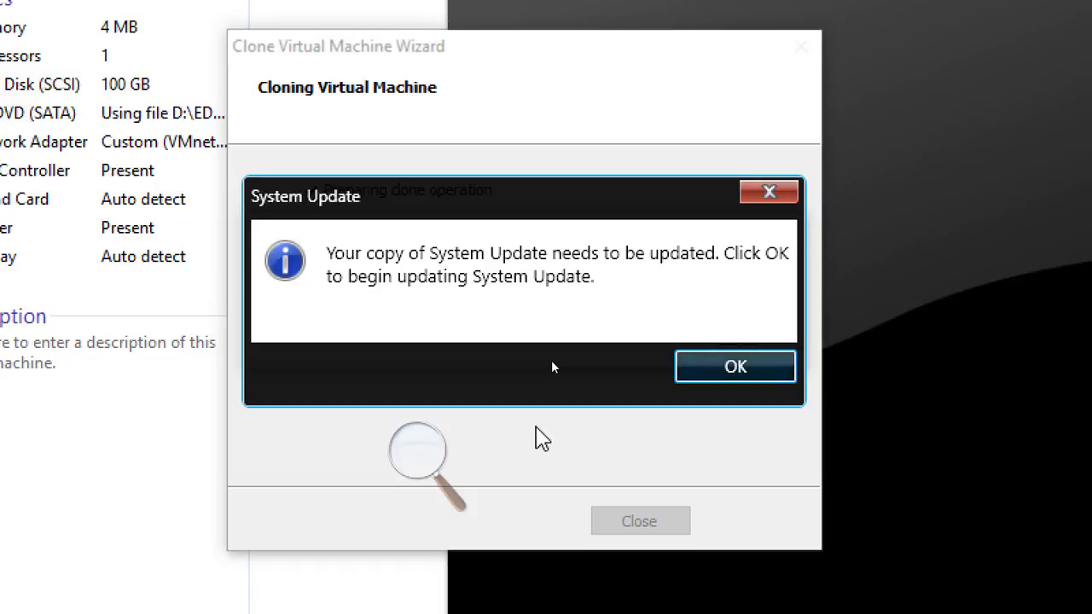
pyautogui.moveTo(661, 202); pyautogui.dragTo(698, 381)
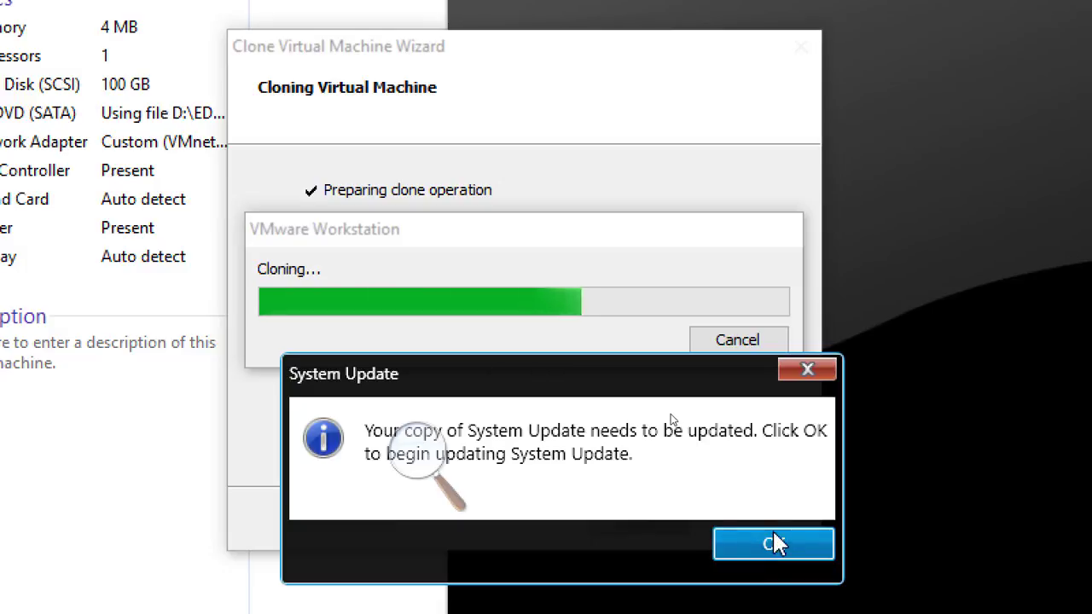
pyautogui.click(816, 367)
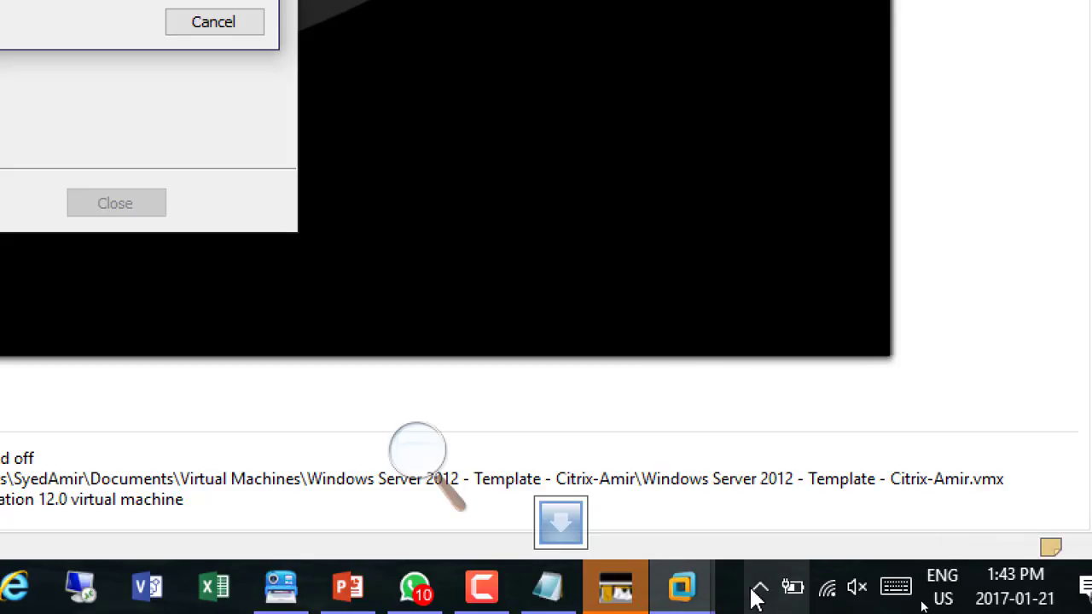
pyautogui.click(760, 589)
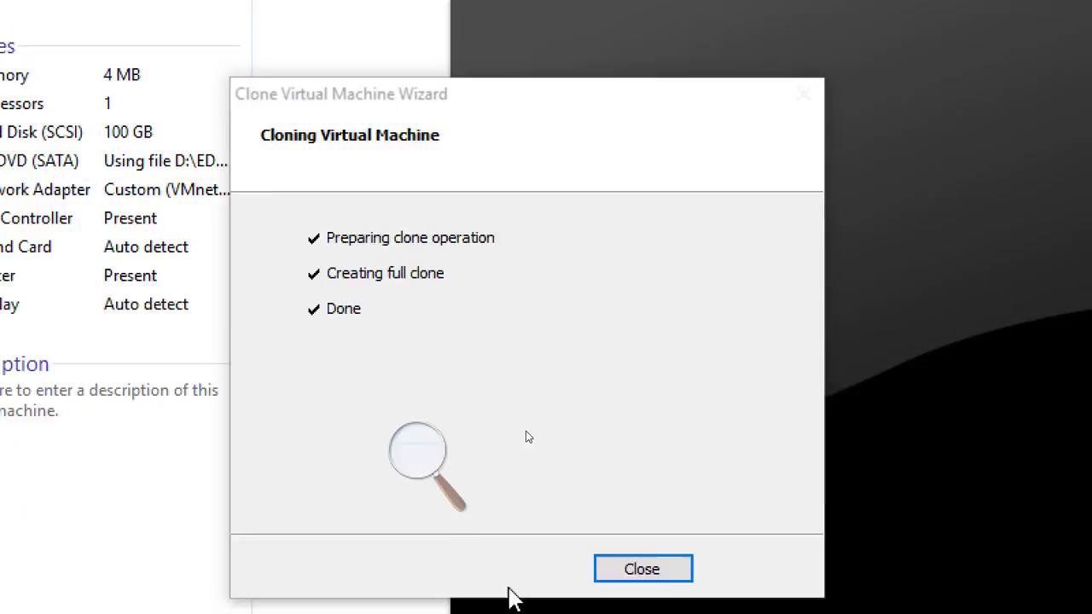
pyautogui.click(655, 570)
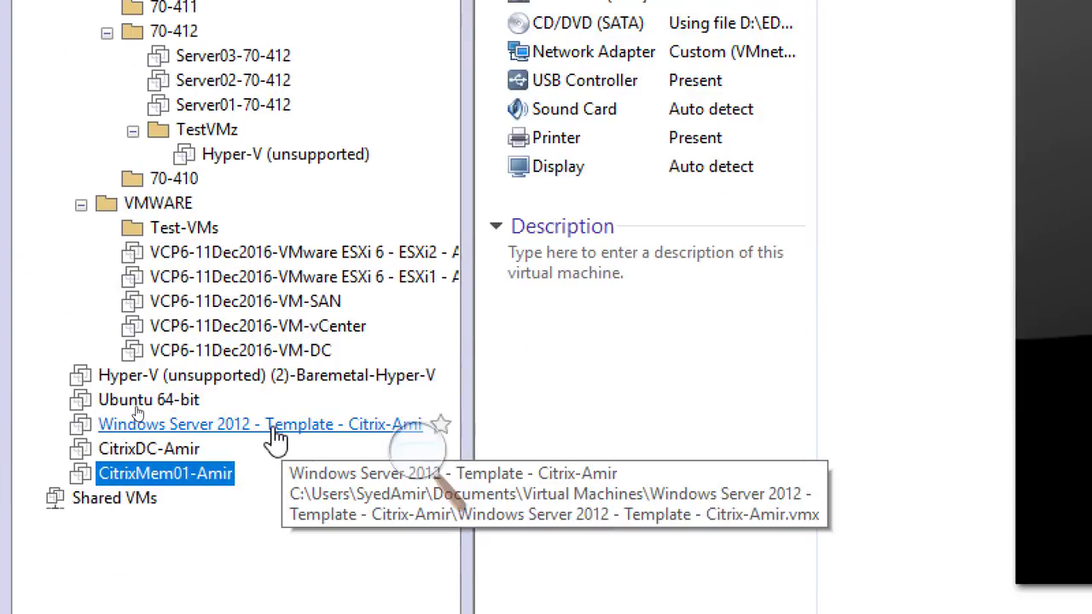
# Open the Clone wizard for the template again, choosing a full clone from its current state
pyautogui.click(275, 427)
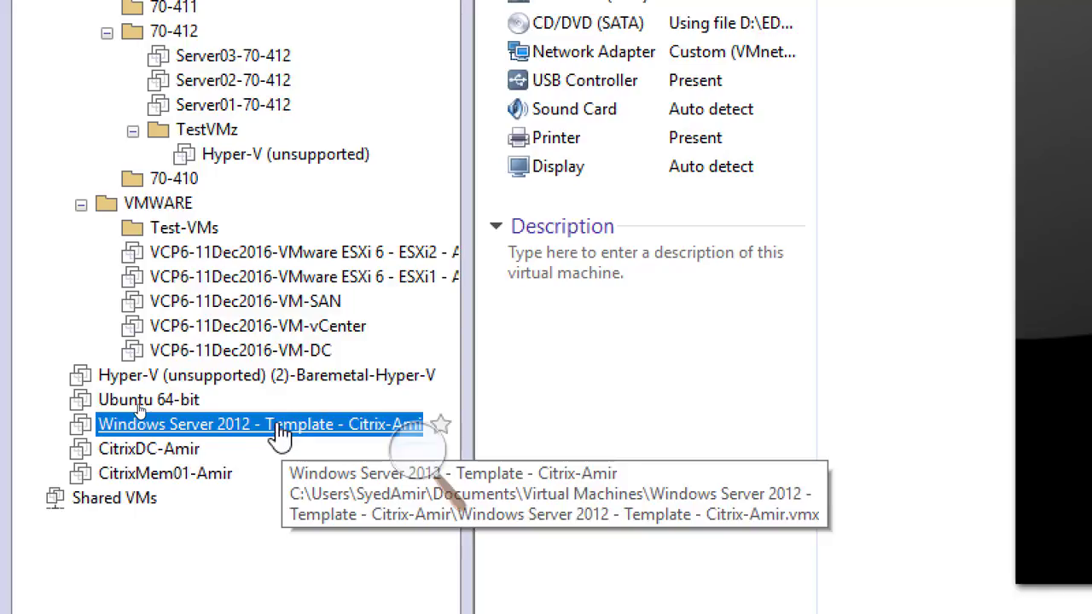
pyautogui.rightClick(276, 437)
pyautogui.moveTo(402, 342)
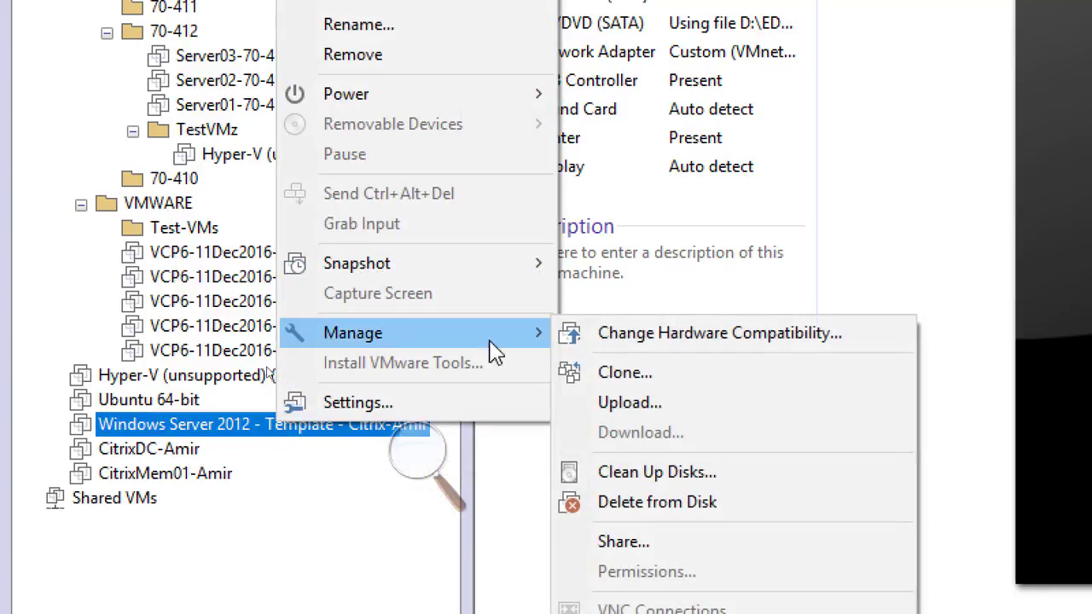
pyautogui.click(700, 374)
pyautogui.click(659, 525)
pyautogui.click(655, 522)
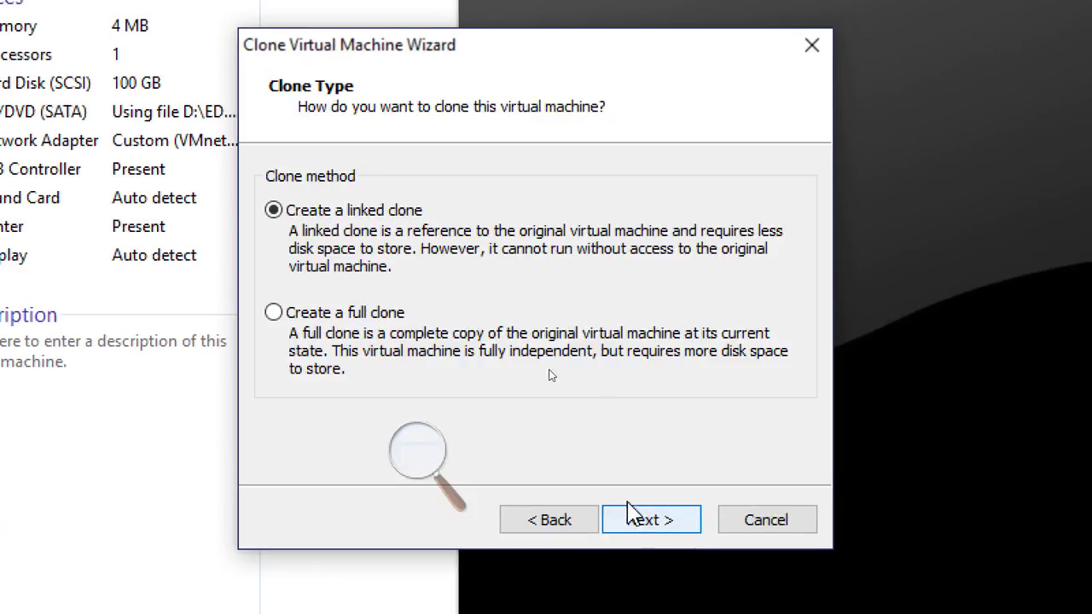
pyautogui.click(351, 312)
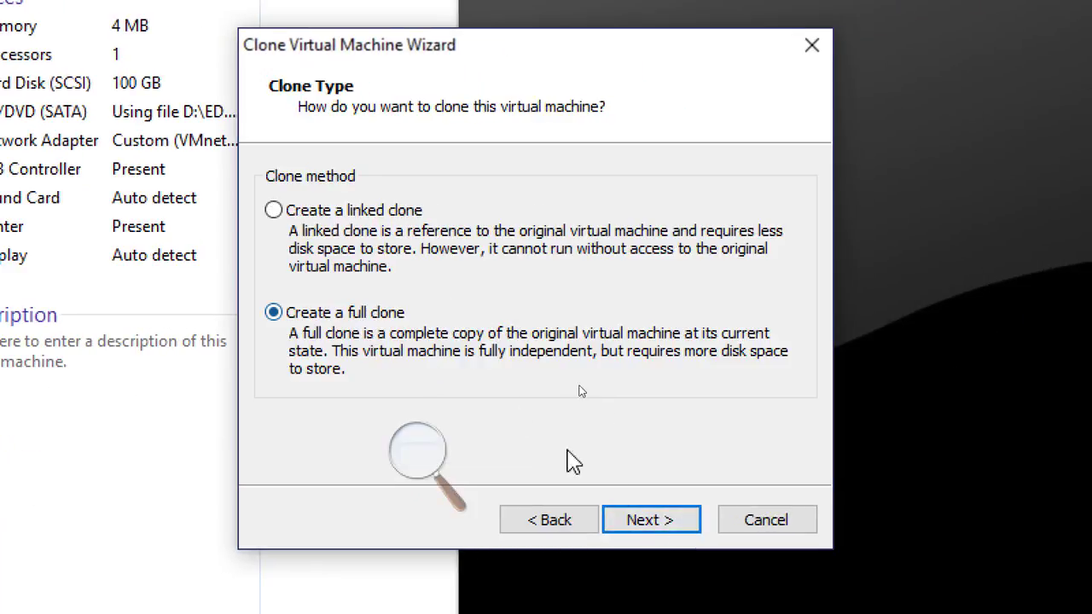
pyautogui.click(646, 523)
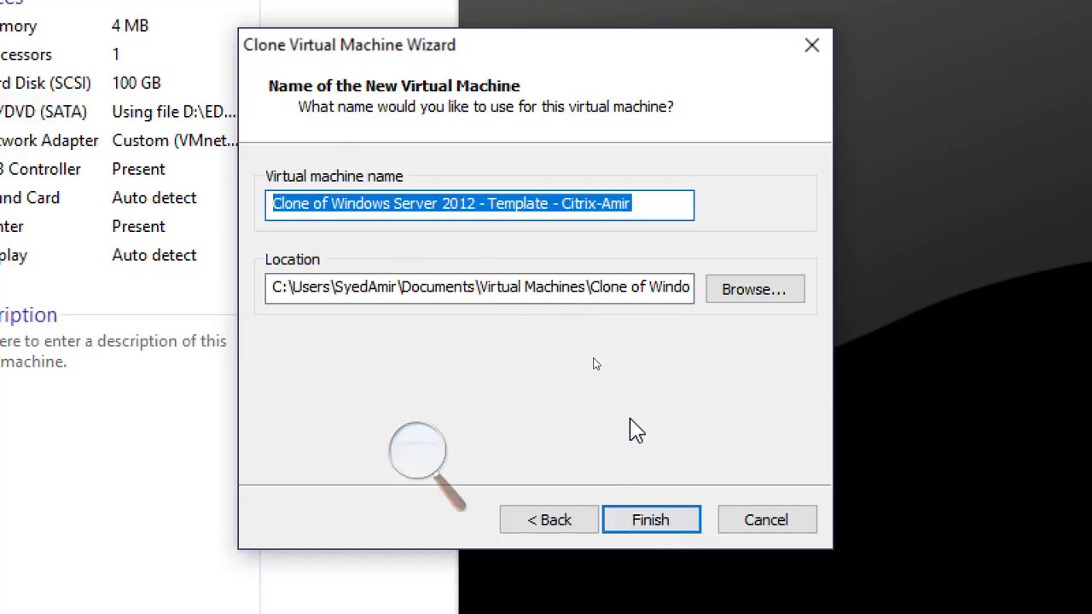
# Name the new clone CitrixMem02-Amir, finish the cloning and close the wizard
pyautogui.write('Cit')
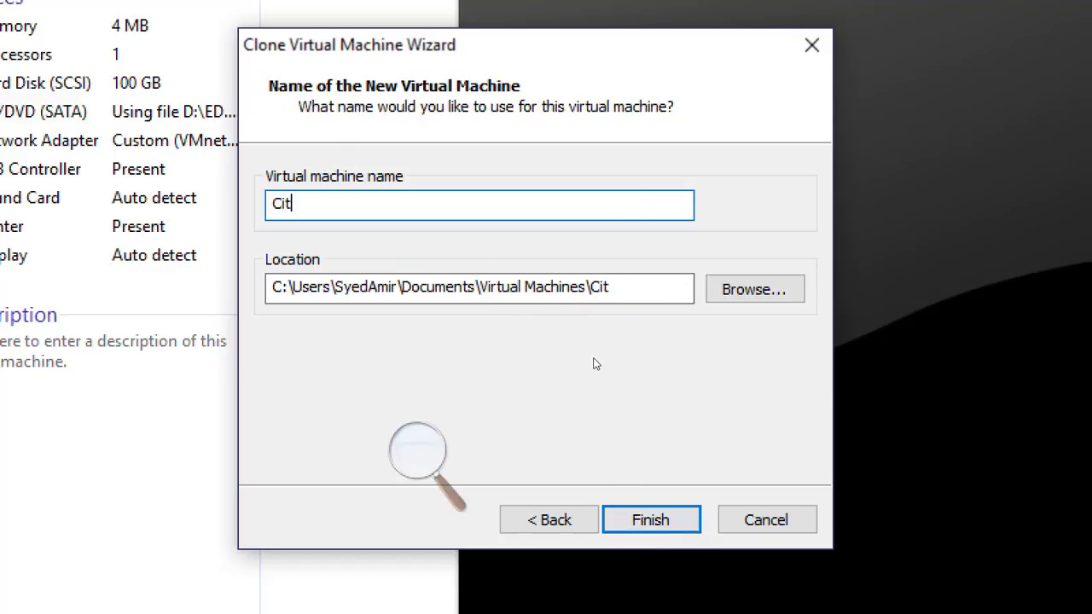
pyautogui.write('rixMem02')
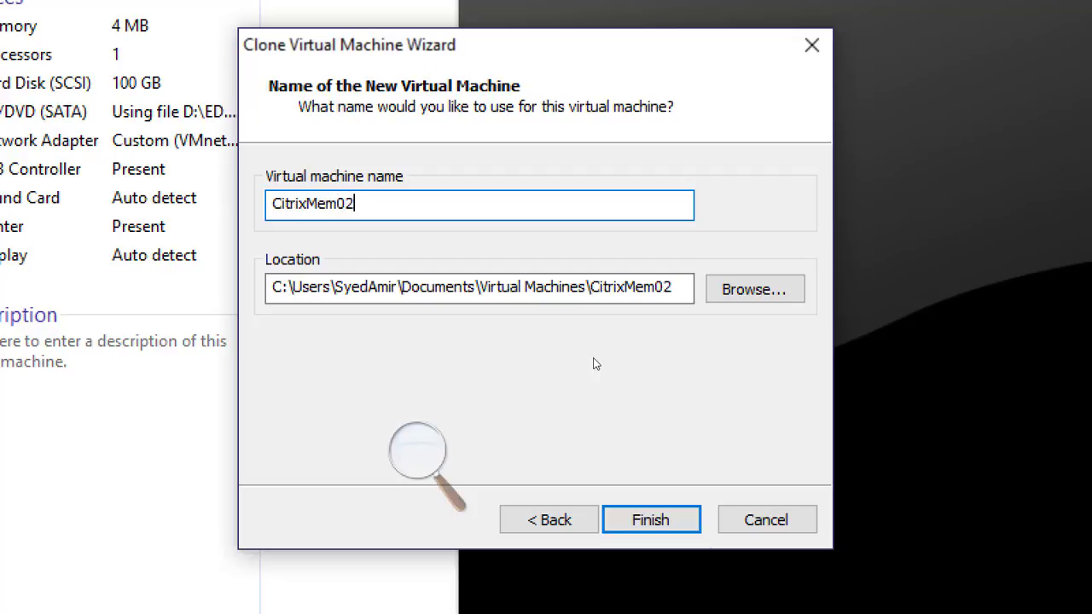
pyautogui.write('-Amir')
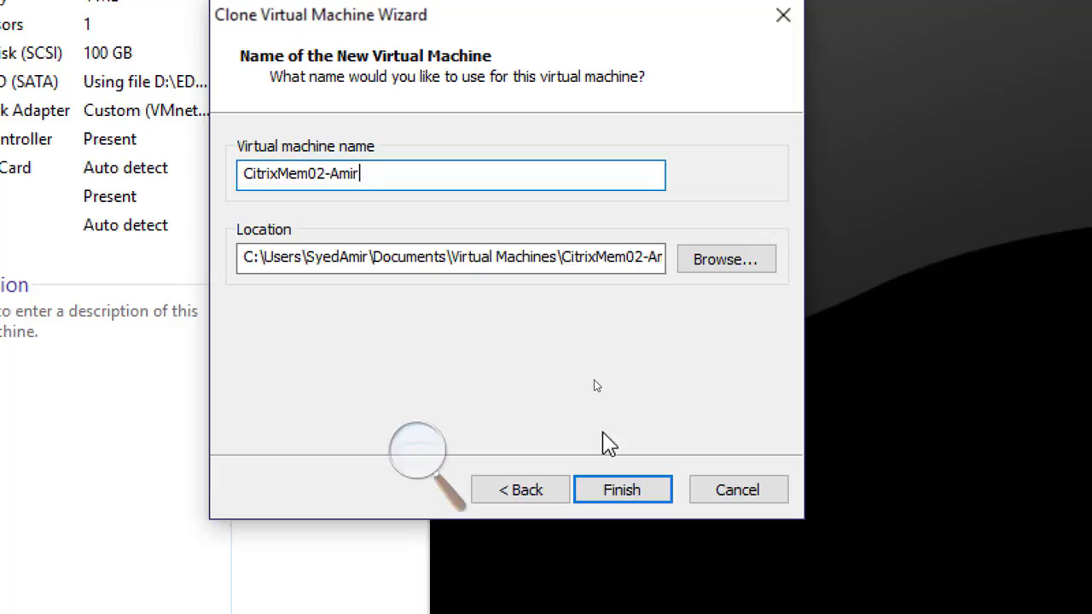
pyautogui.click(622, 491)
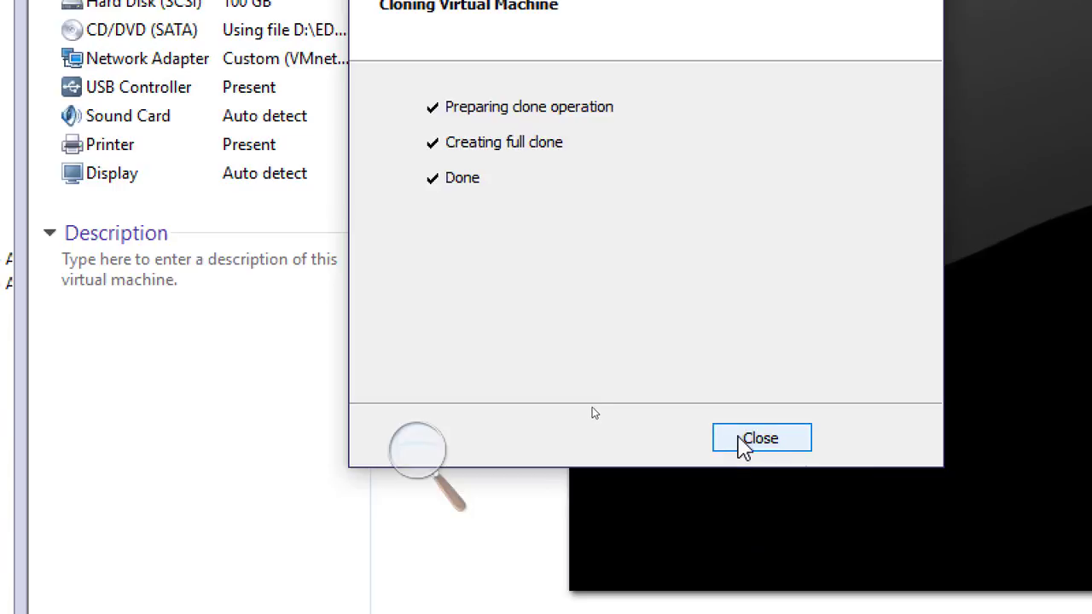
pyautogui.click(761, 440)
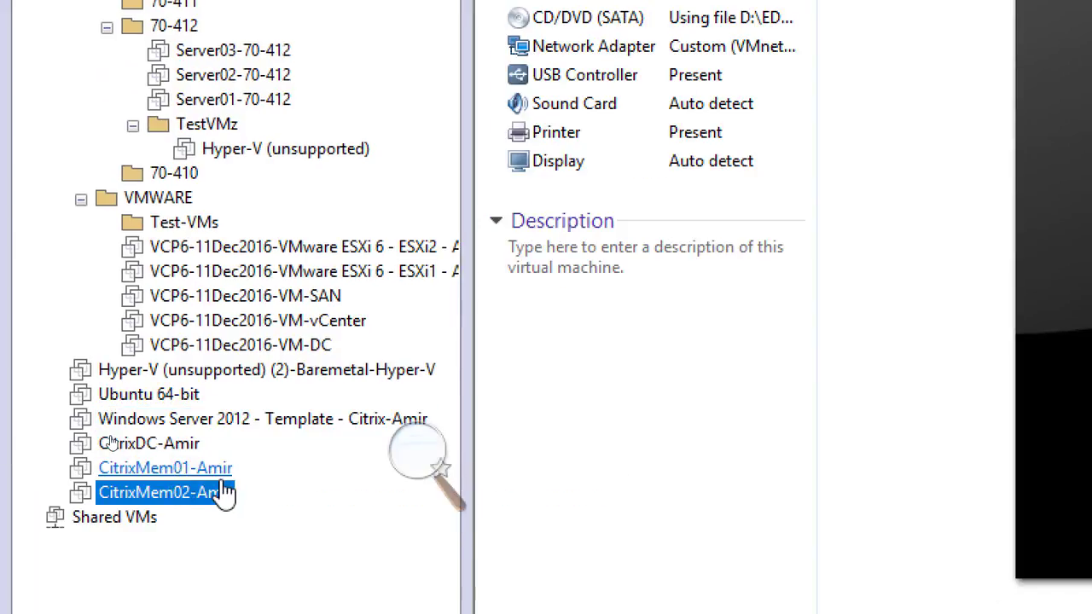
# Set CitrixDC-Amir's memory to 4 GB in its settings and power the machine on
pyautogui.click(181, 450)
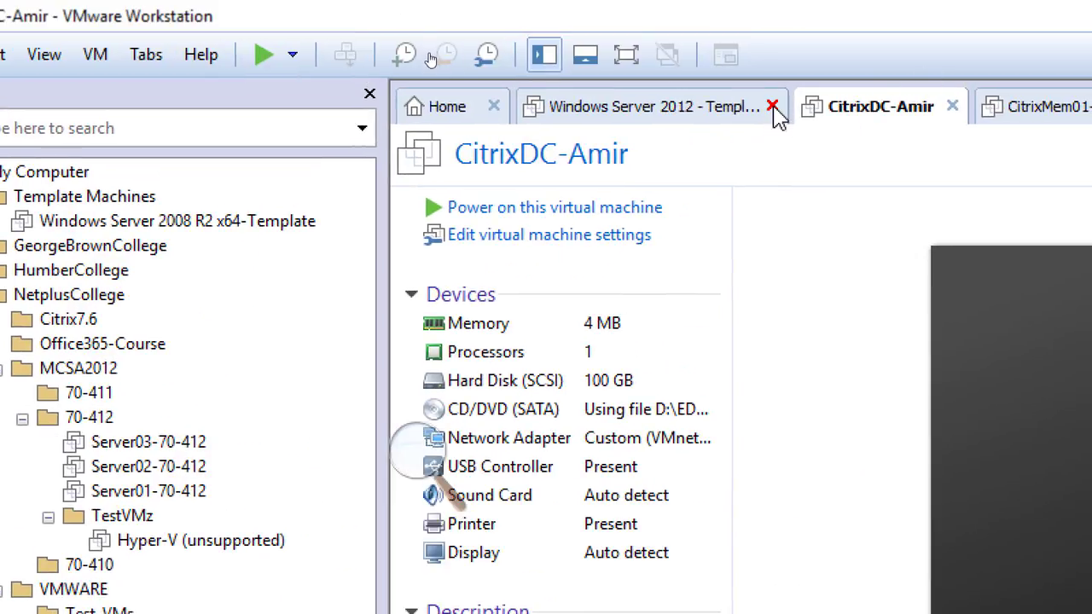
pyautogui.click(772, 107)
pyautogui.rightClick(595, 118)
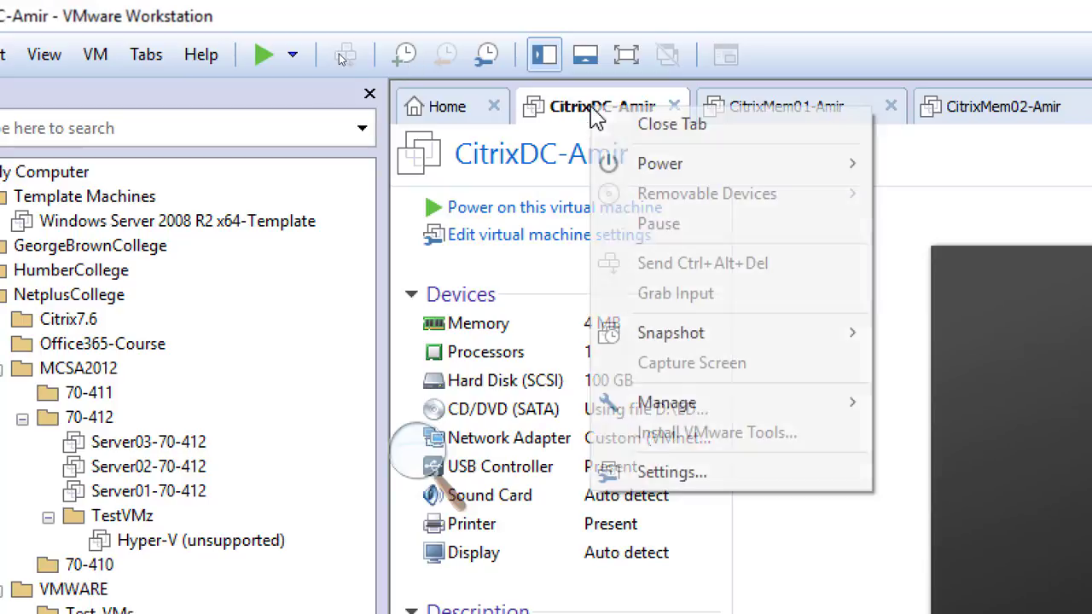
pyautogui.click(730, 472)
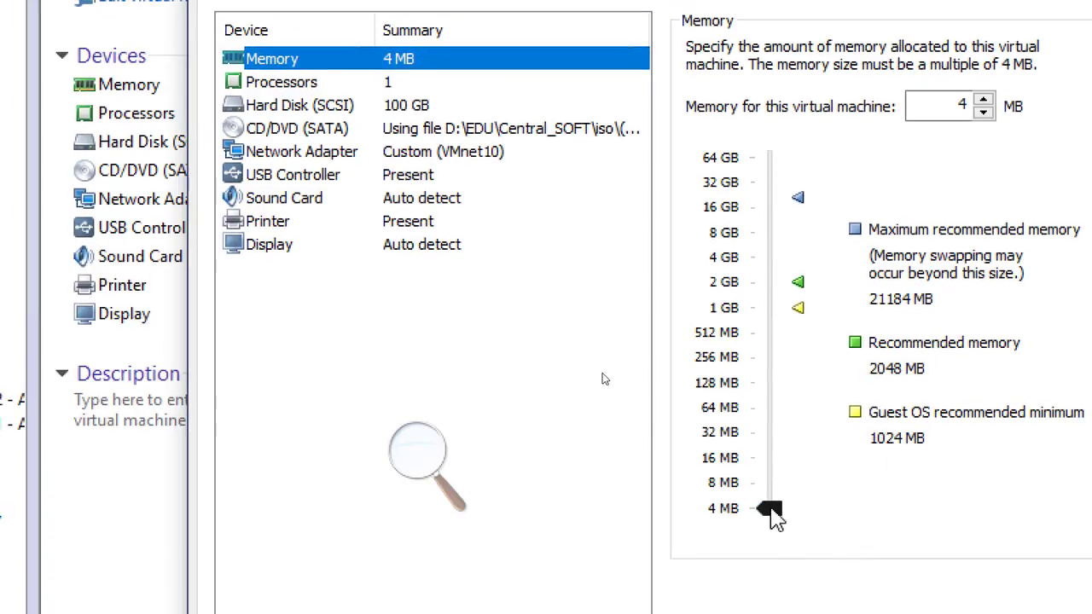
pyautogui.moveTo(772, 510); pyautogui.dragTo(772, 256)
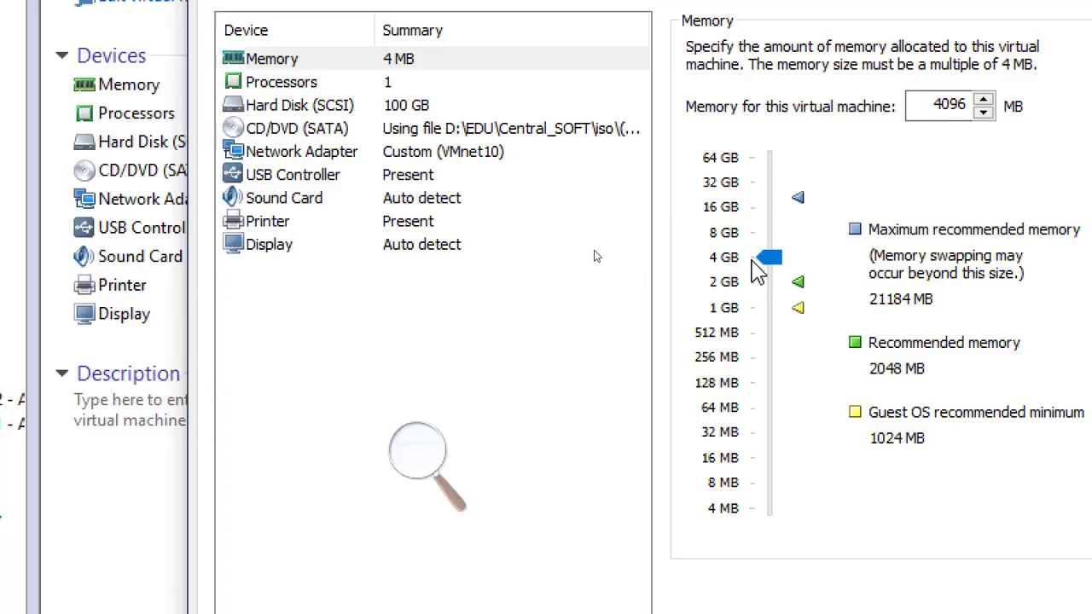
pyautogui.click(818, 565)
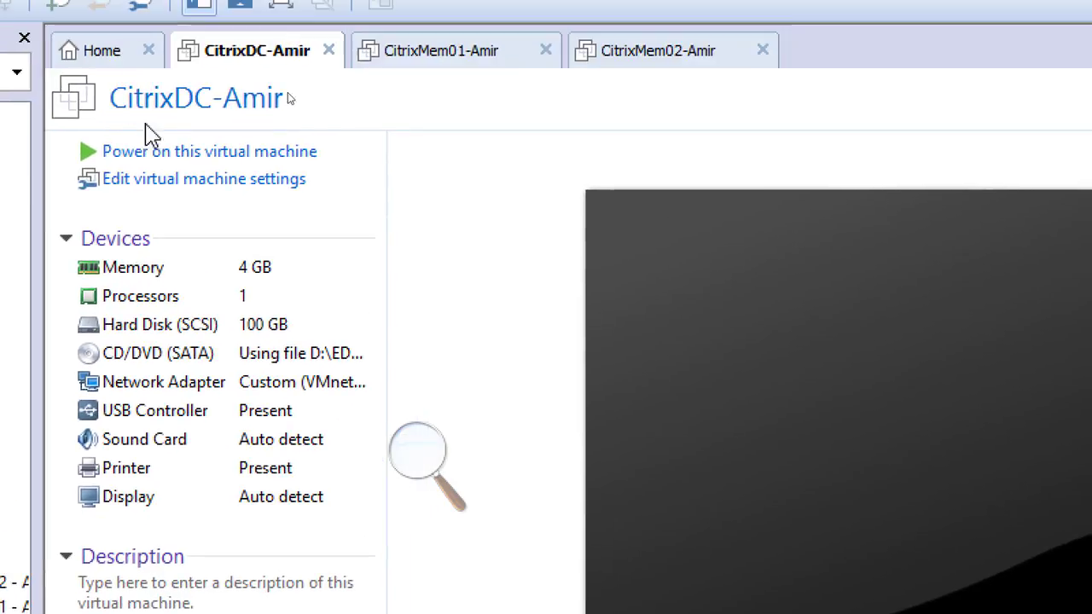
pyautogui.click(171, 159)
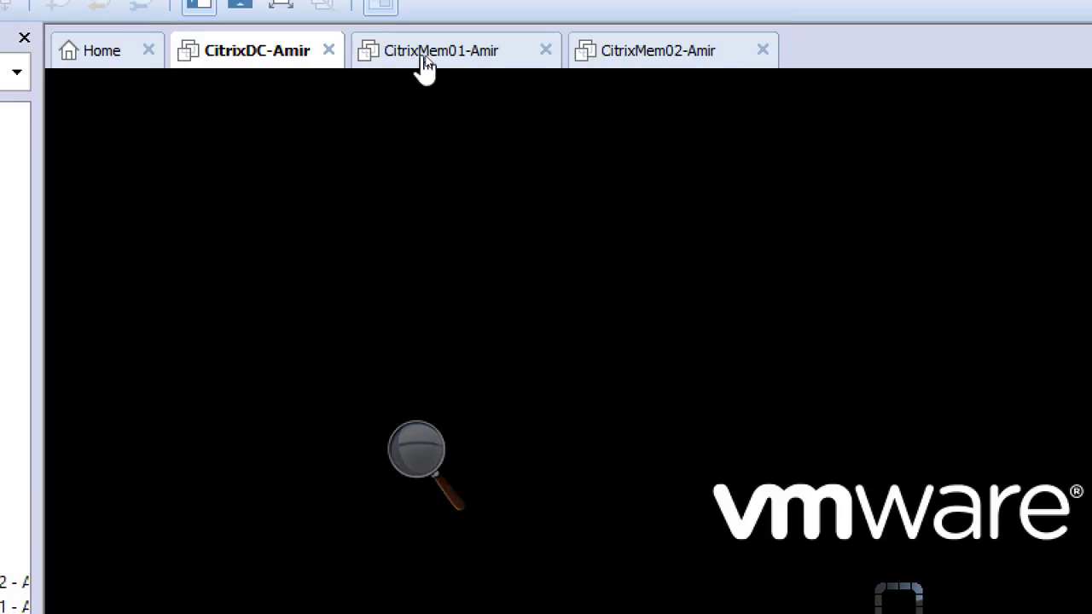
# Increase CitrixMem01-Amir's memory in its settings and power the machine on
pyautogui.click(424, 59)
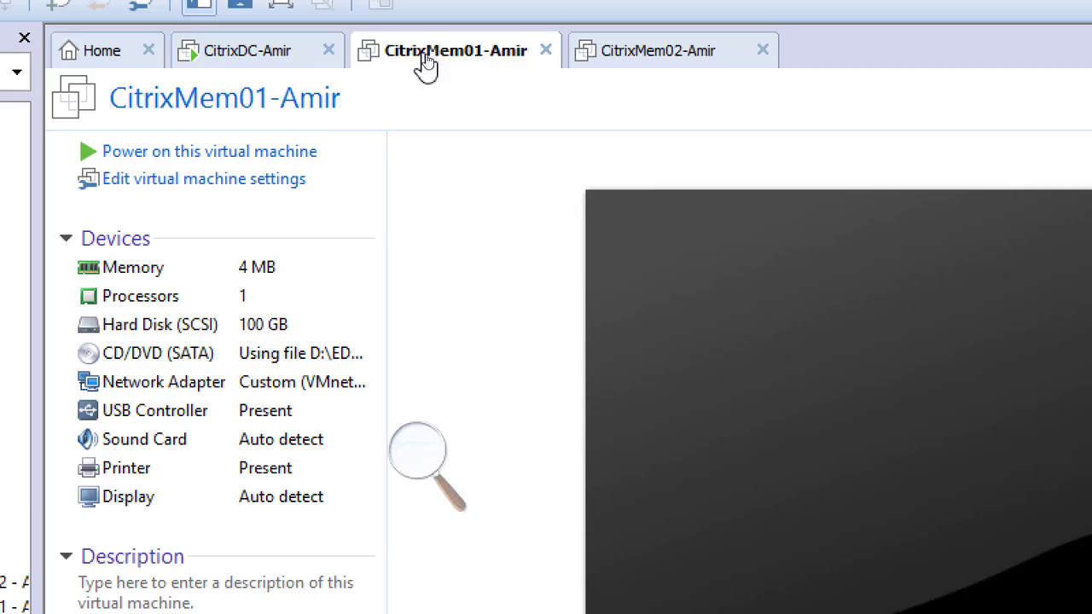
pyautogui.rightClick(427, 63)
pyautogui.click(555, 441)
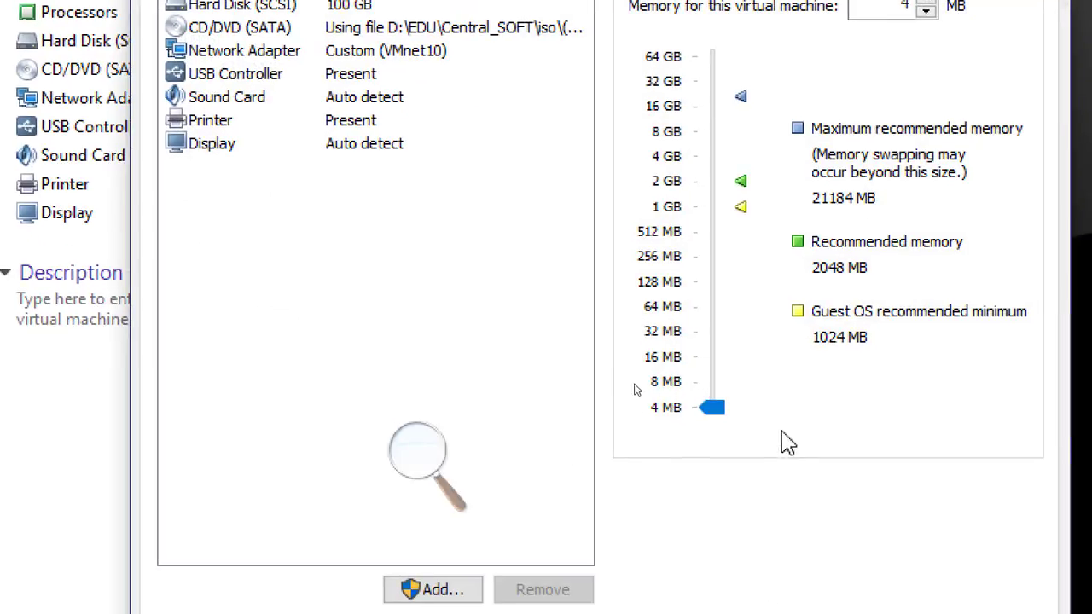
pyautogui.moveTo(714, 408); pyautogui.dragTo(722, 169)
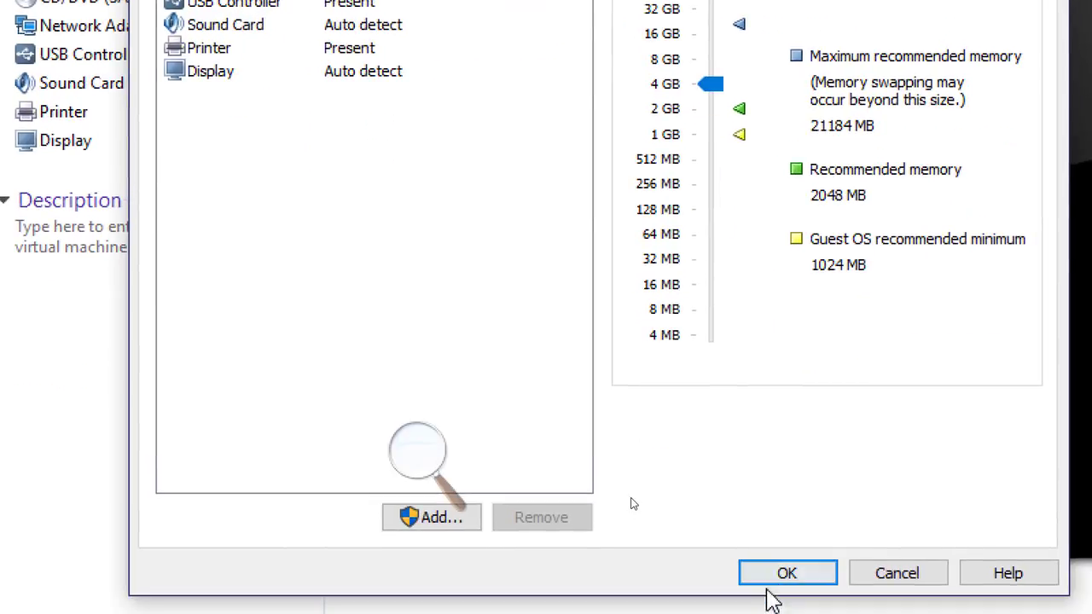
pyautogui.click(767, 579)
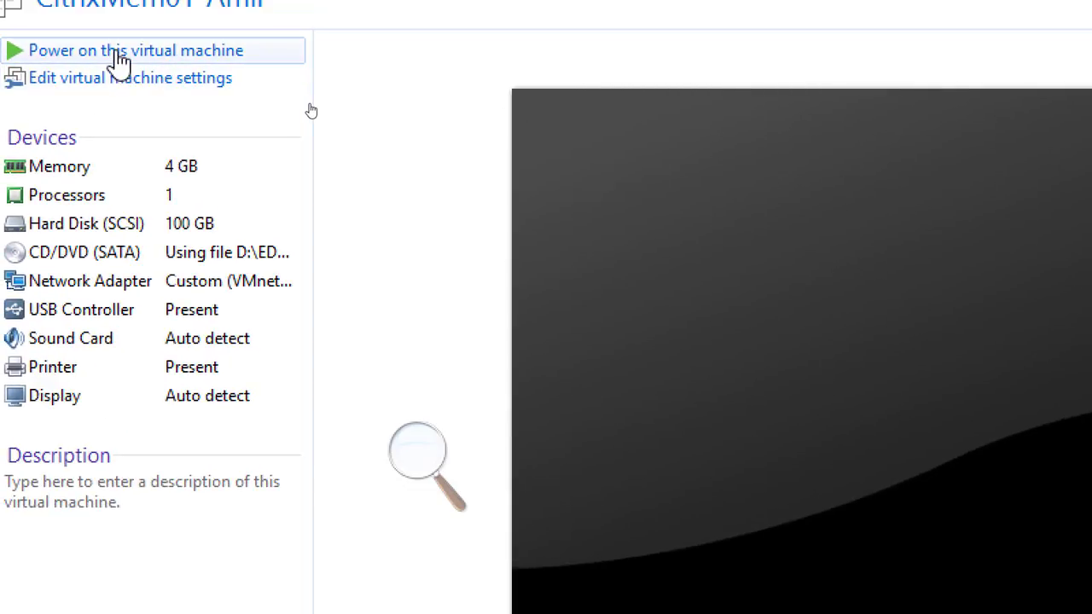
pyautogui.click(119, 53)
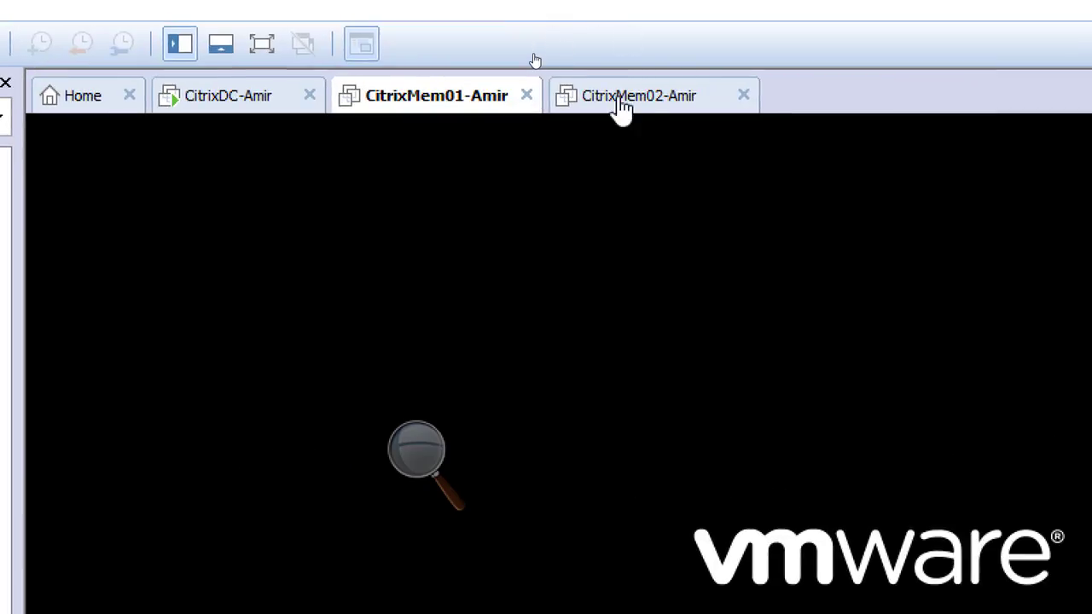
# Set CitrixMem02-Amir's memory to 4 GB in its virtual machine settings
pyautogui.click(619, 102)
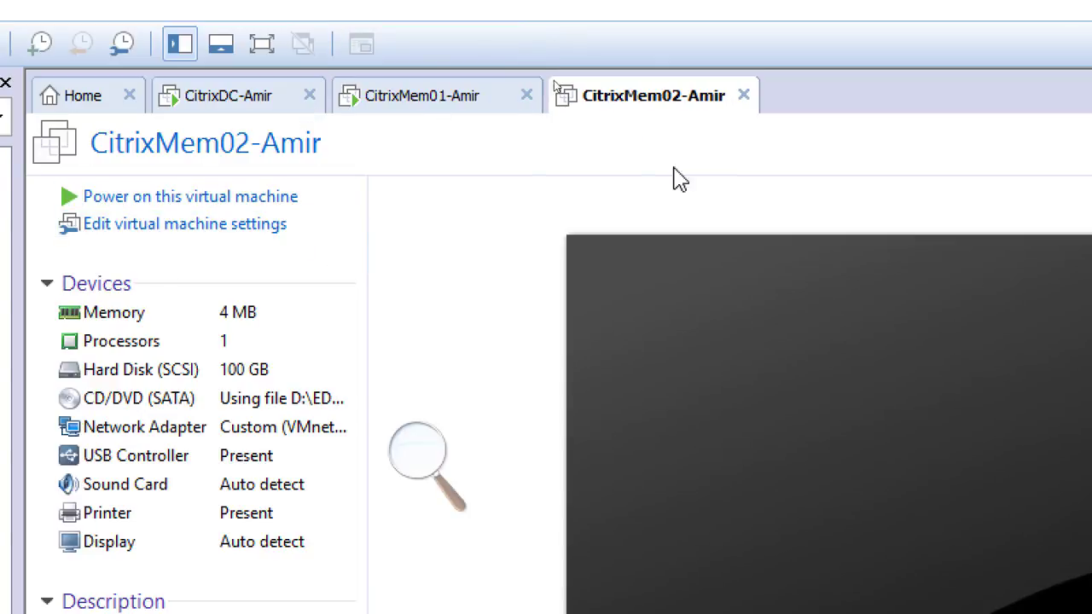
pyautogui.rightClick(635, 96)
pyautogui.click(780, 454)
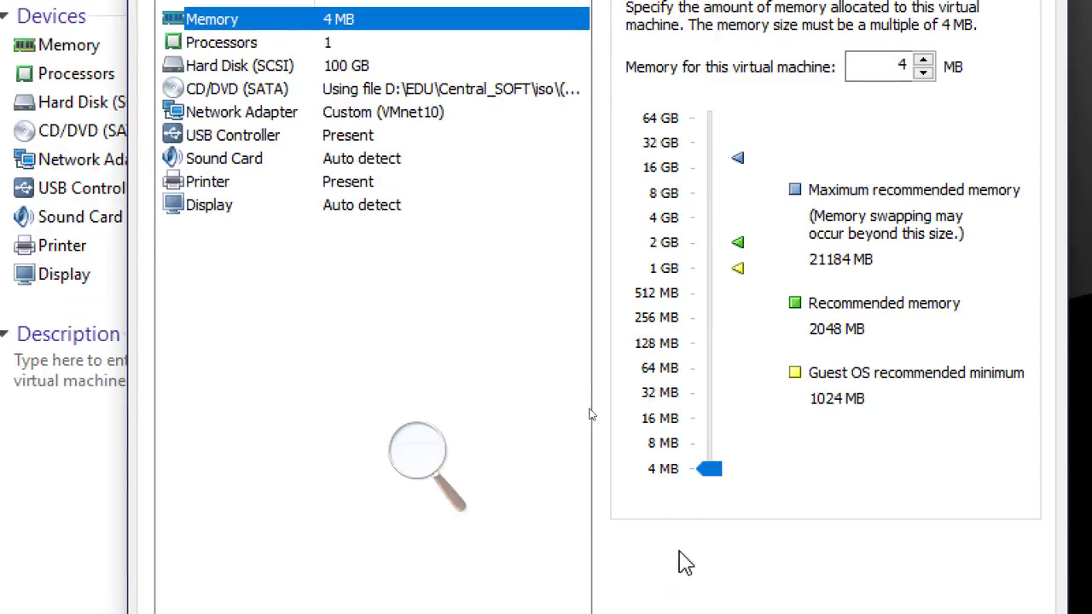
pyautogui.moveTo(712, 469); pyautogui.dragTo(709, 219)
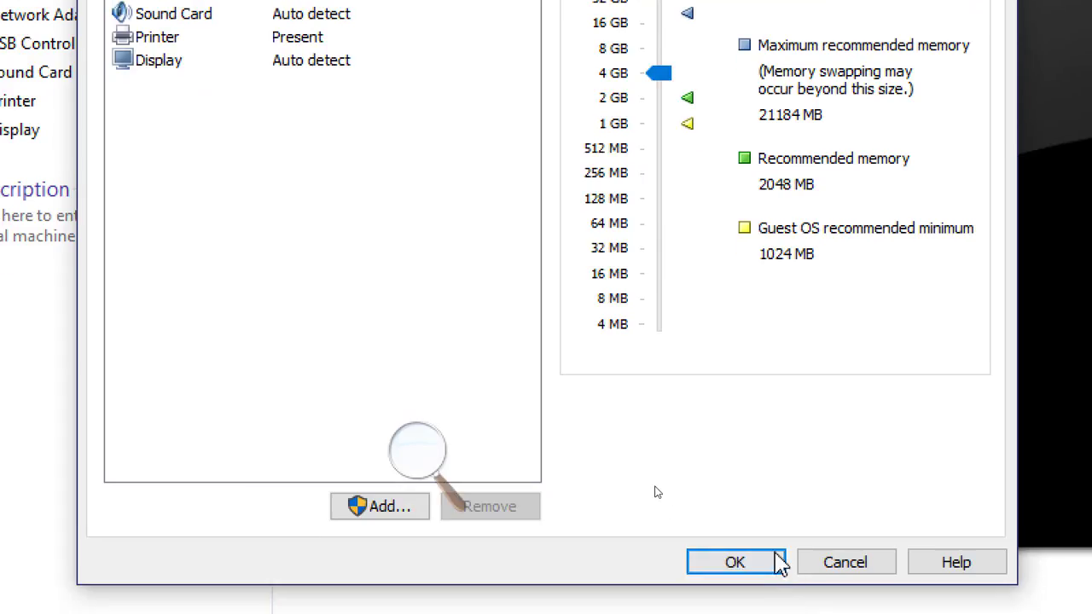
pyautogui.click(775, 560)
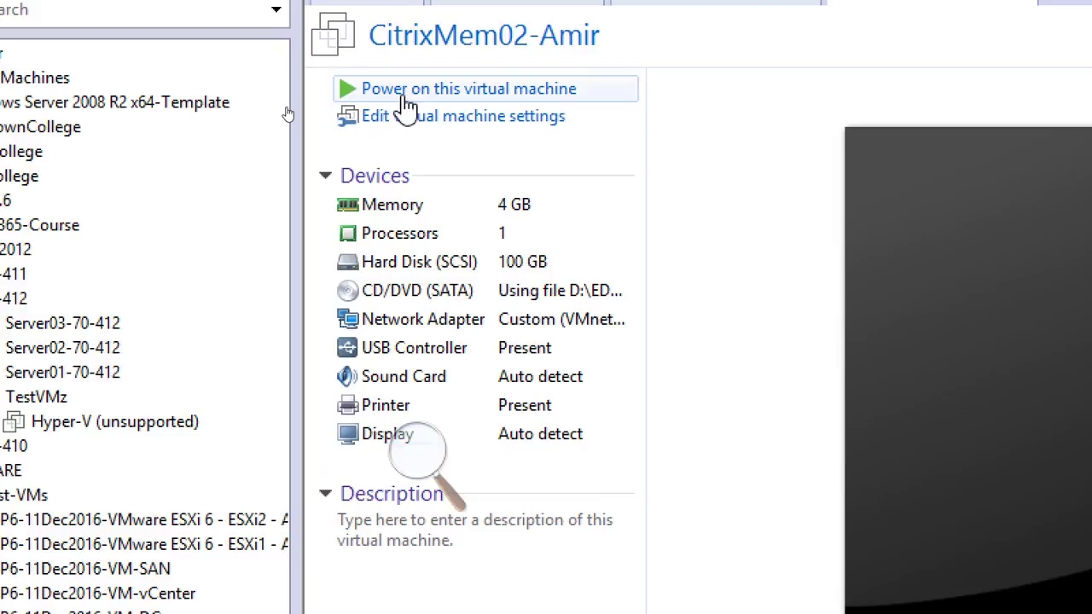
# Power on CitrixMem02-Amir and check the boot progress in each of the three clone tabs
pyautogui.click(411, 92)
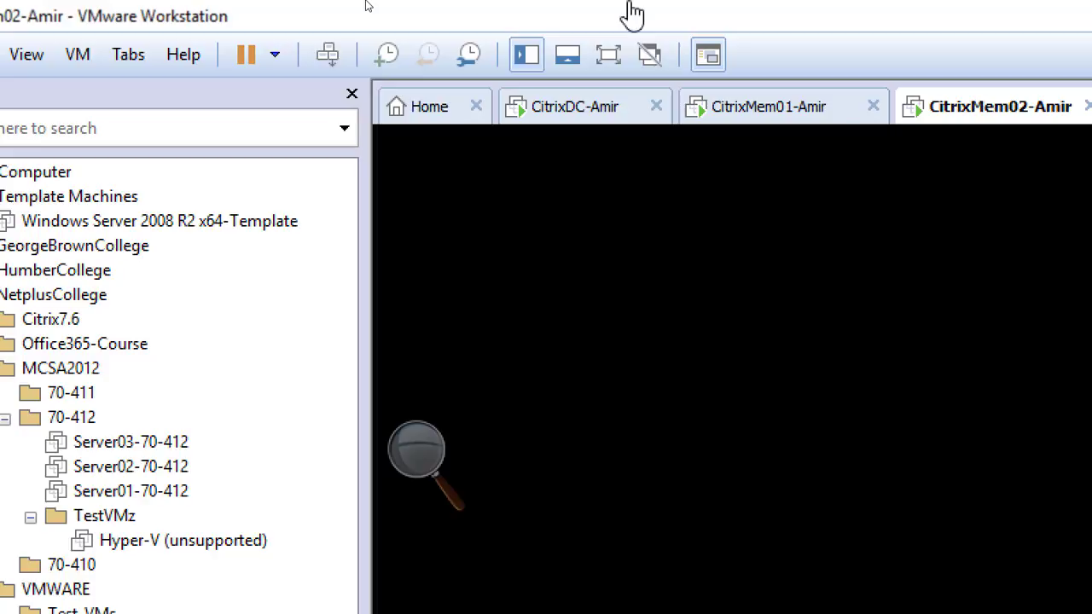
pyautogui.click(578, 111)
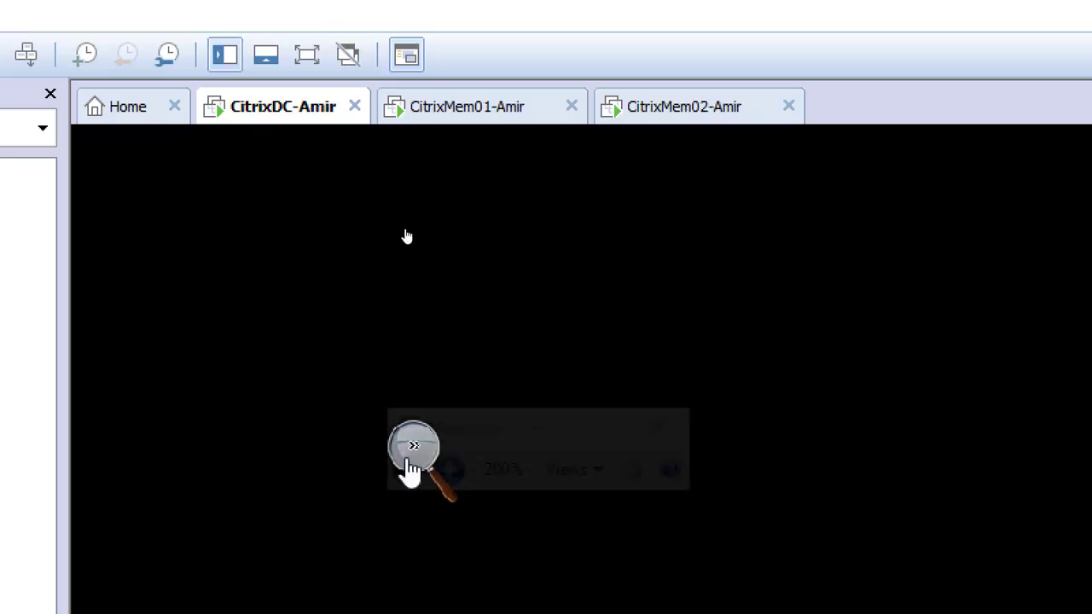
pyautogui.click(408, 471)
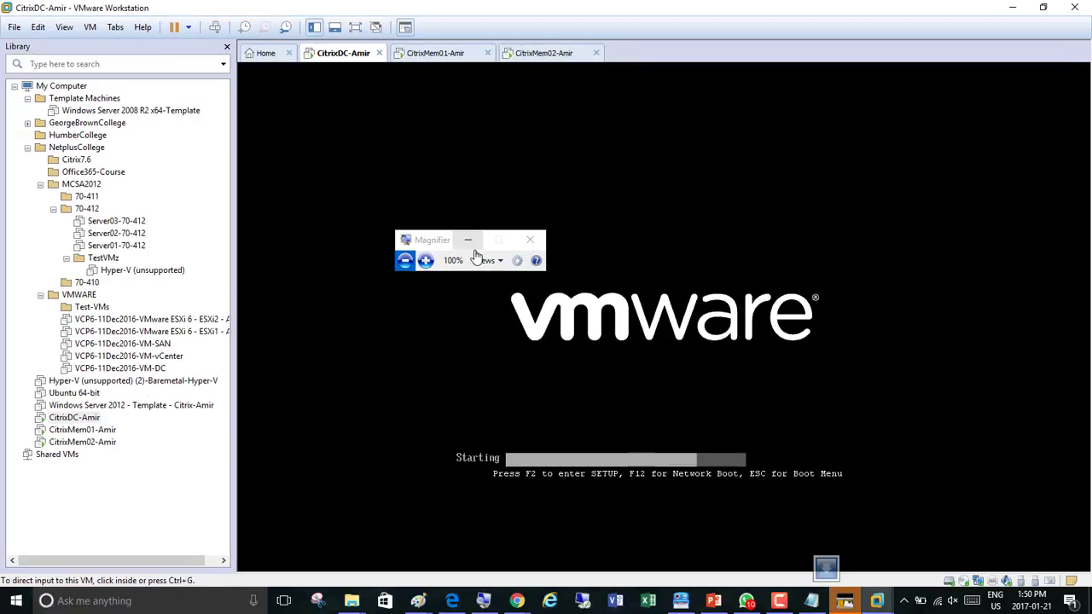
pyautogui.click(429, 54)
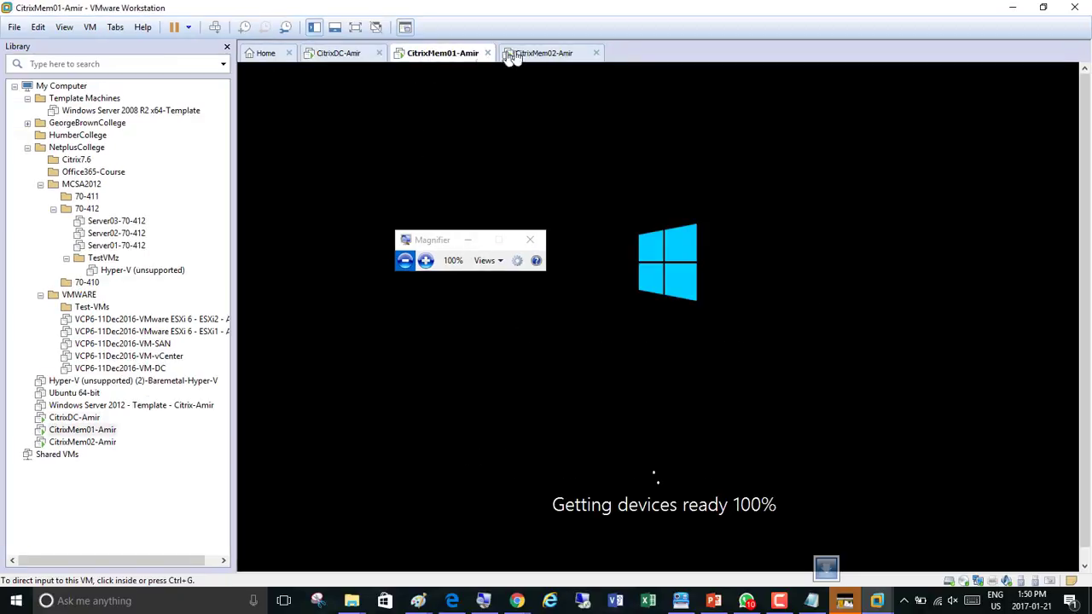
pyautogui.click(544, 54)
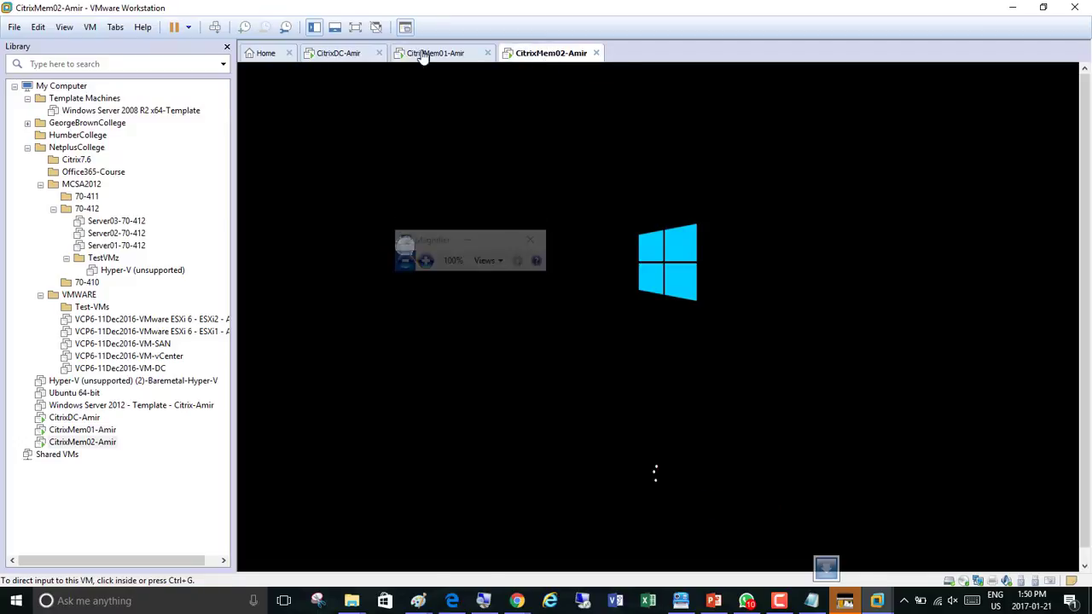
pyautogui.click(337, 54)
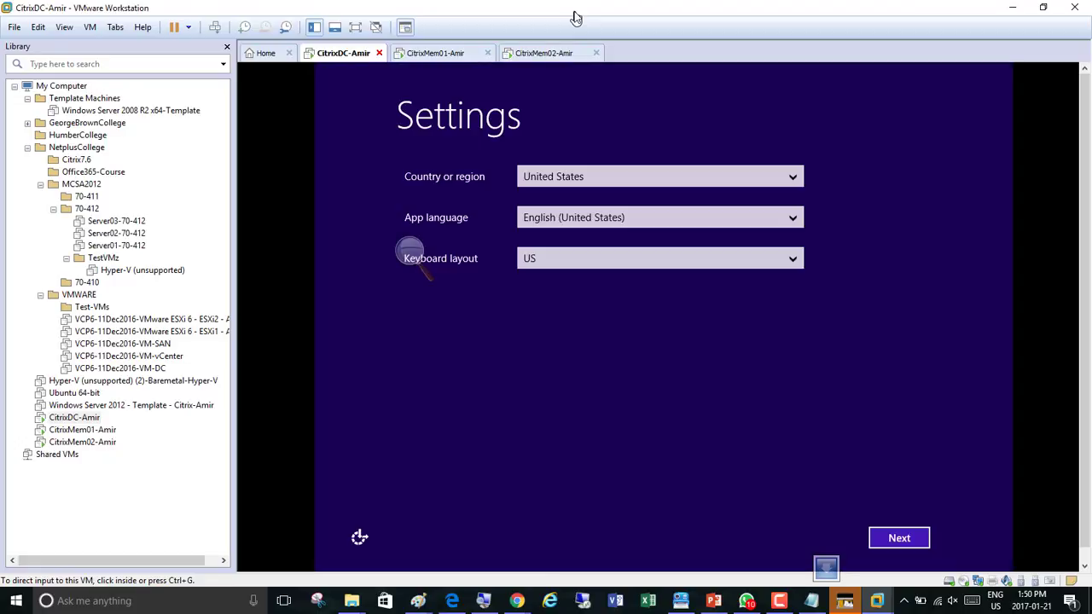
# Keep the default region, language and keyboard settings on CitrixDC-Amir and accept the license terms
pyautogui.click(923, 534)
pyautogui.click(907, 540)
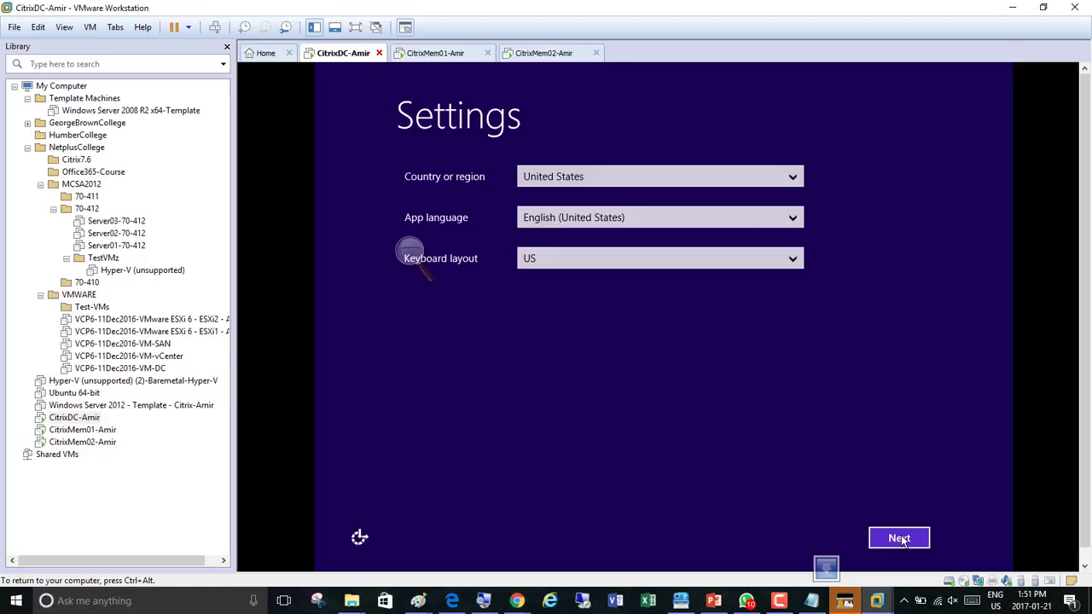
pyautogui.click(541, 55)
pyautogui.click(457, 54)
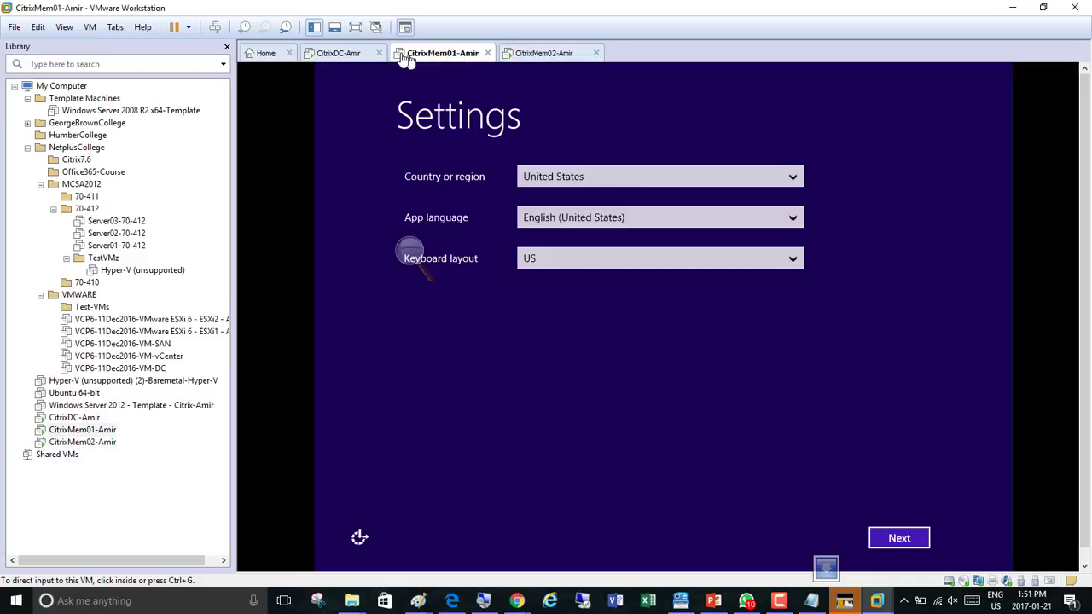
pyautogui.click(350, 54)
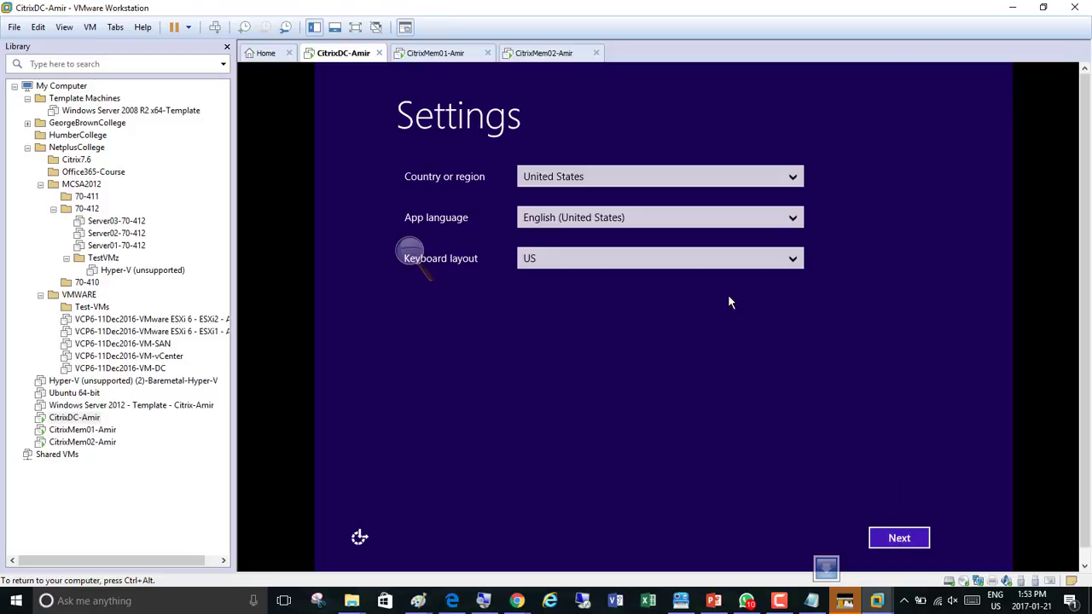
pyautogui.click(904, 543)
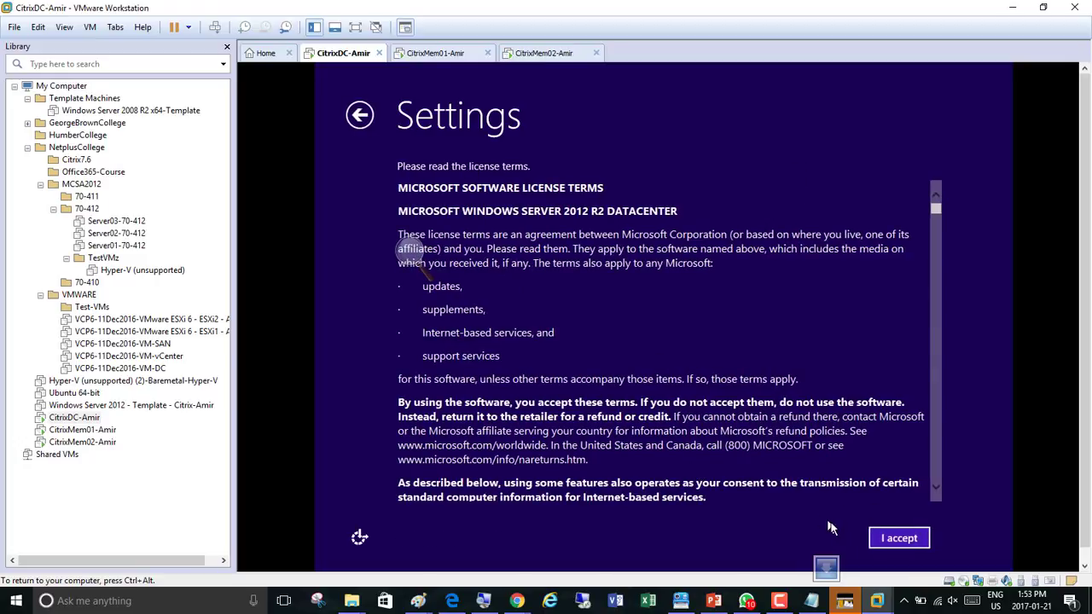
pyautogui.click(898, 539)
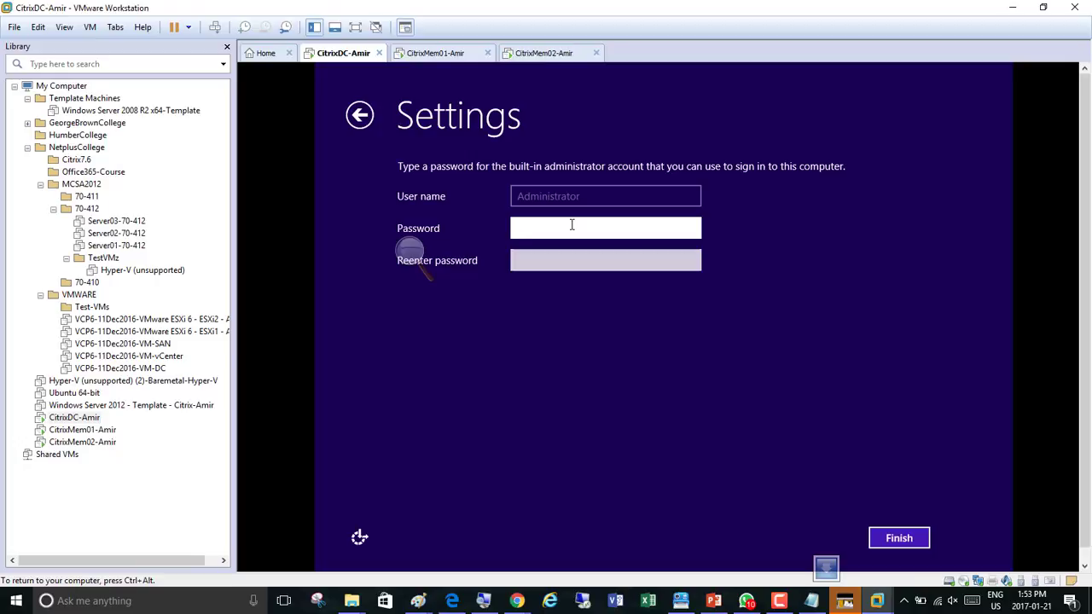
# Enter and confirm the built-in Administrator password on CitrixDC-Amir and finish its setup
pyautogui.write('Password1')
pyautogui.press('Tab')
pyautogui.write('Password1')
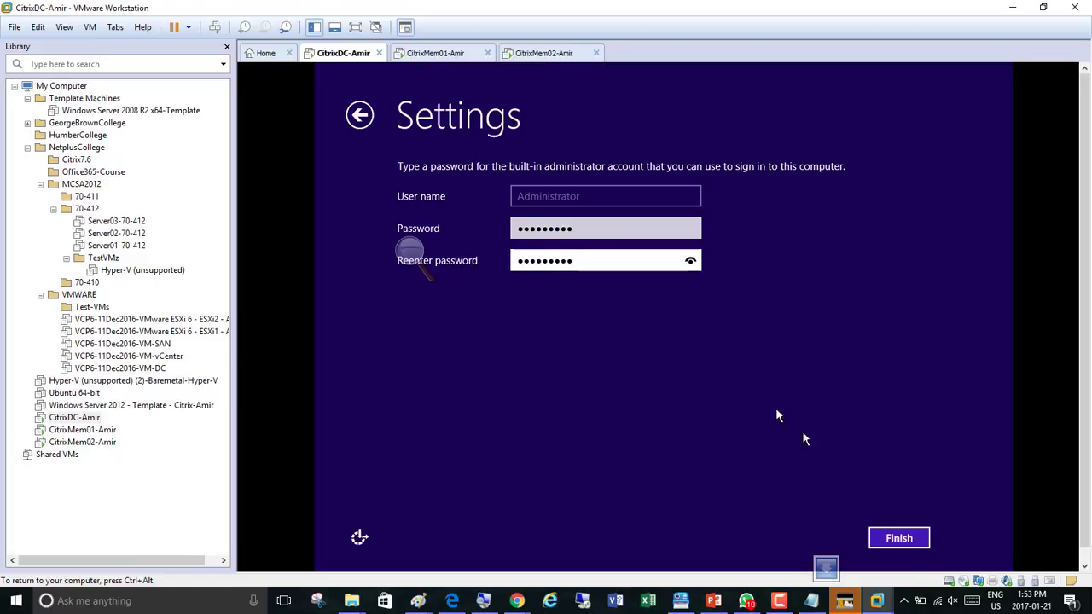
pyautogui.click(896, 544)
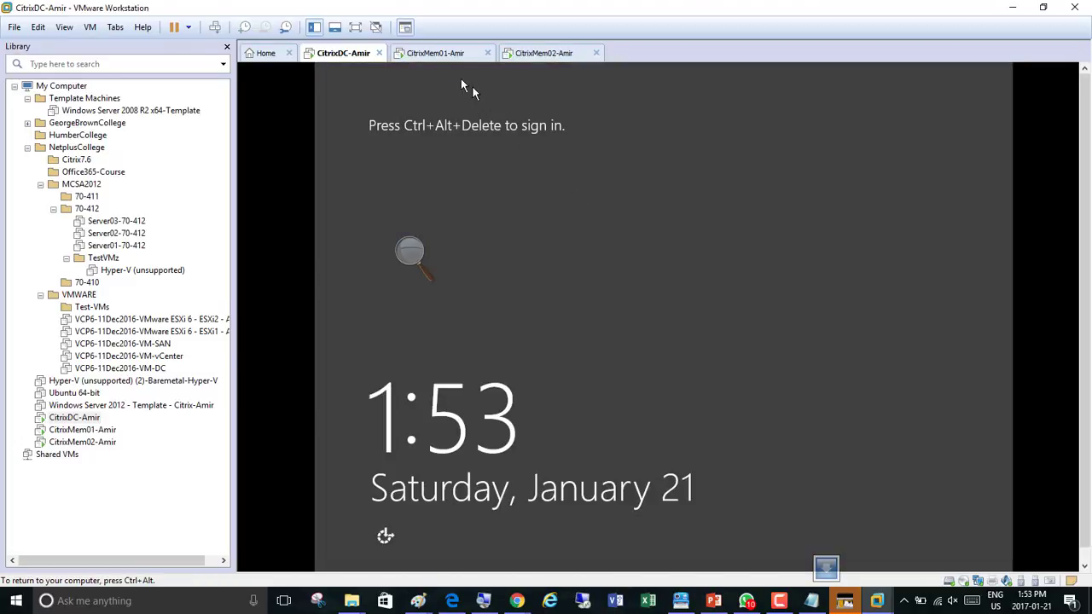
# Keep the default region settings on CitrixMem01-Amir and accept the license terms
pyautogui.click(443, 54)
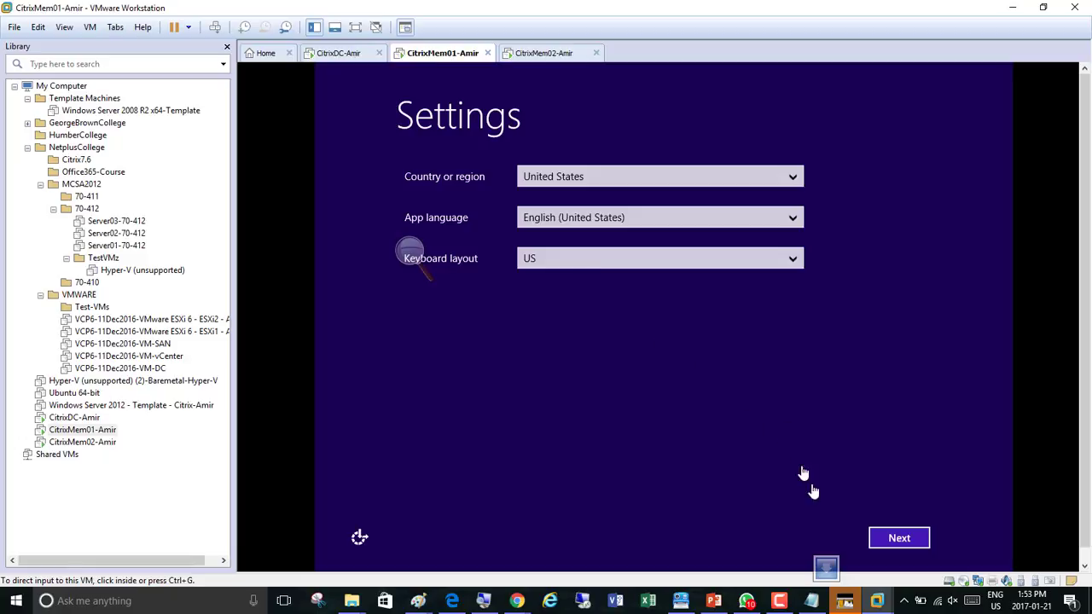
pyautogui.click(907, 546)
pyautogui.click(907, 544)
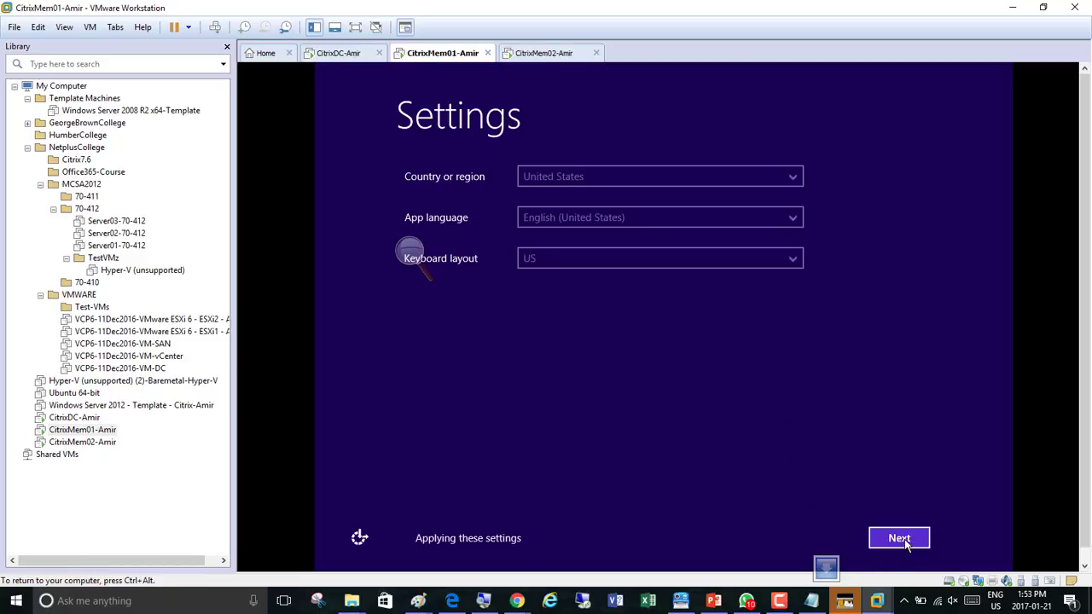
pyautogui.click(898, 538)
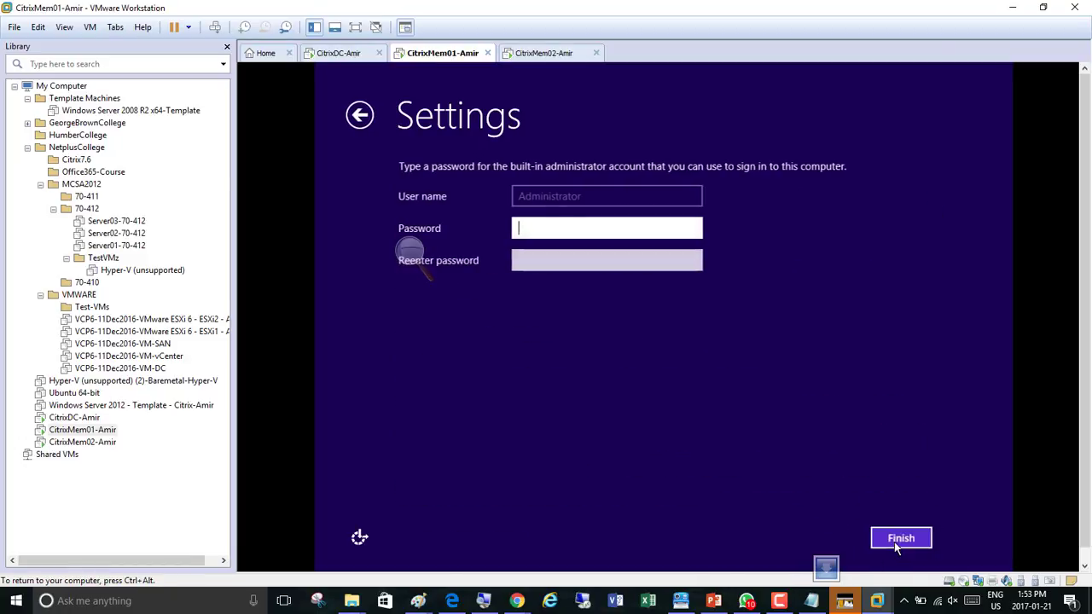
# Enter and confirm the built-in Administrator password on CitrixMem01-Amir and finish its setup
pyautogui.write('P@ssw0rd1')
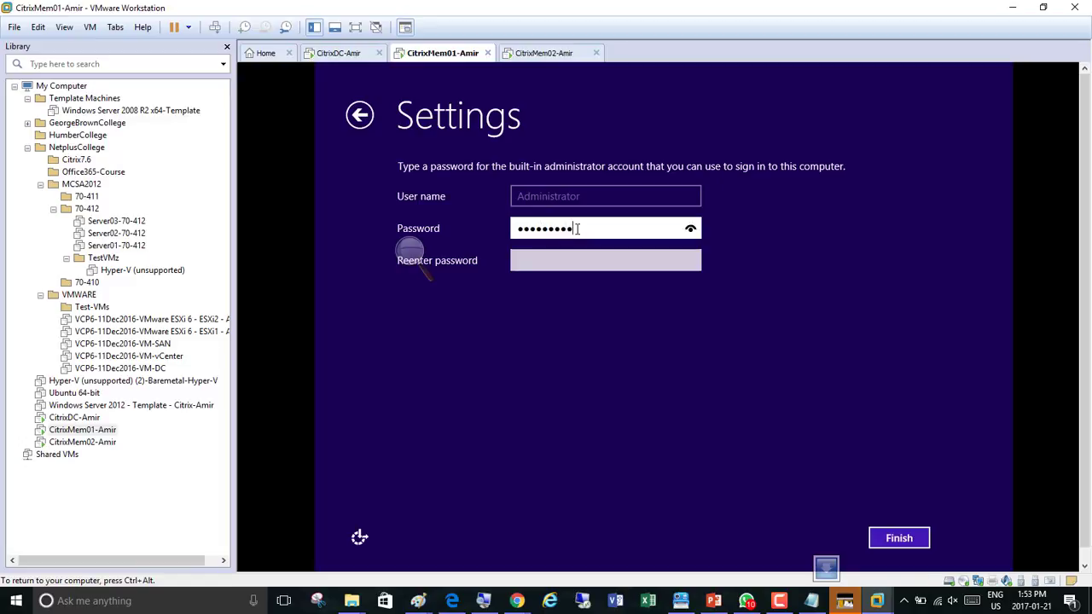
pyautogui.press('Tab')
pyautogui.write('P@ssw0rd1')
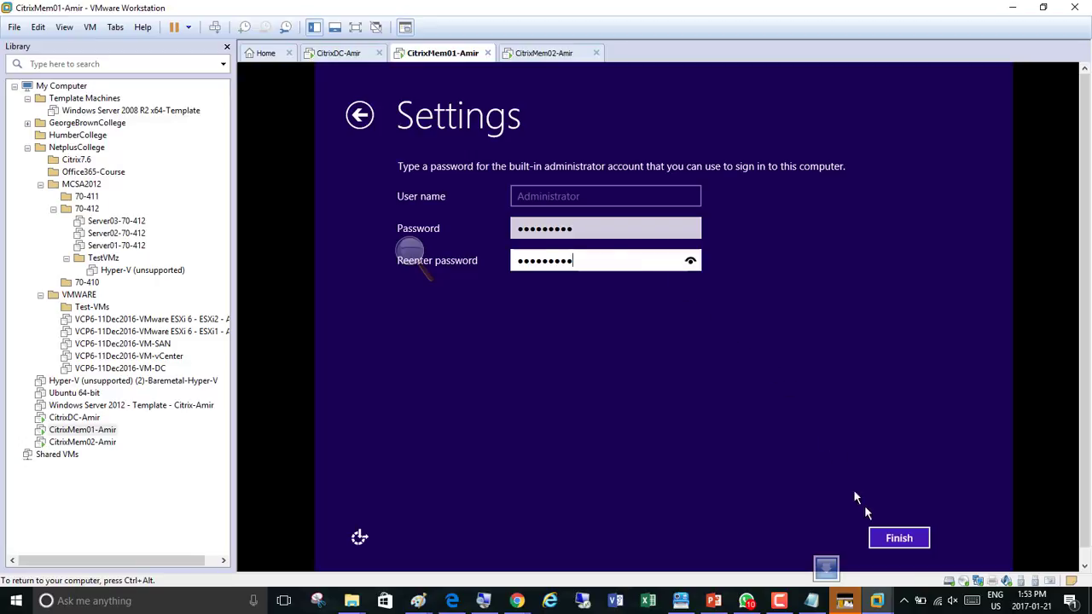
pyautogui.click(895, 541)
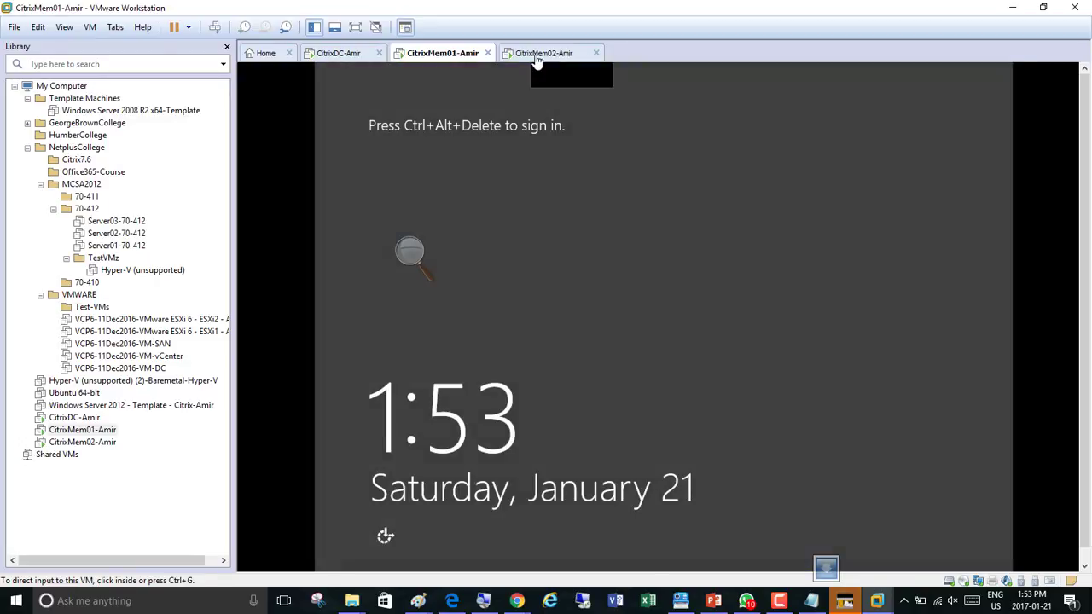
# Keep the default region settings on CitrixMem02-Amir and accept the license terms
pyautogui.click(523, 54)
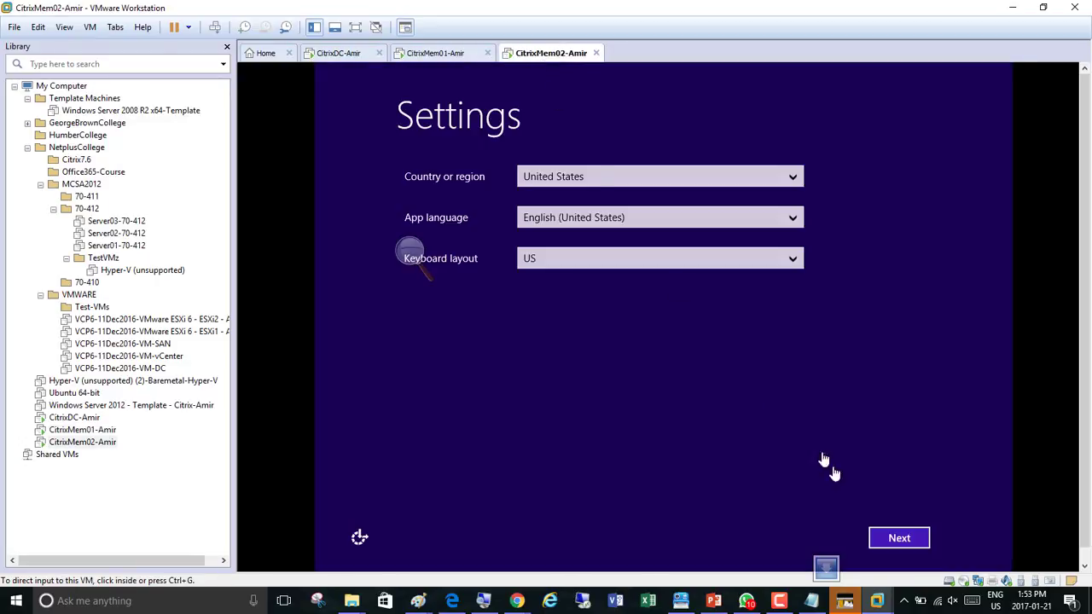
pyautogui.click(893, 545)
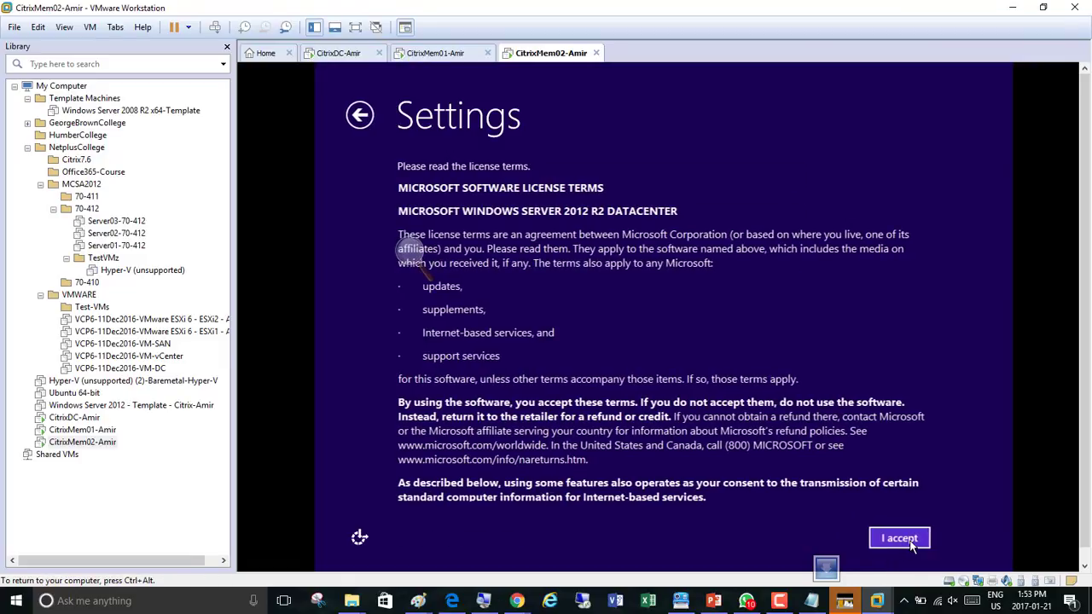
pyautogui.click(899, 538)
# Enter and confirm the built-in Administrator password on CitrixMem02-Amir and finish its setup
pyautogui.write('Password1')
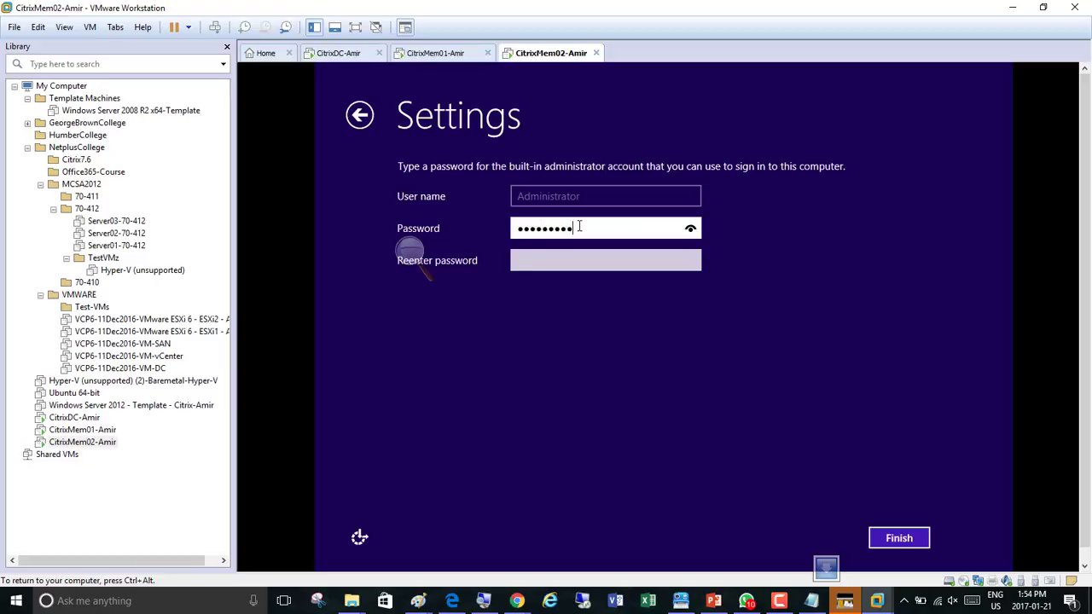
pyautogui.press('Tab')
pyautogui.write('Password1')
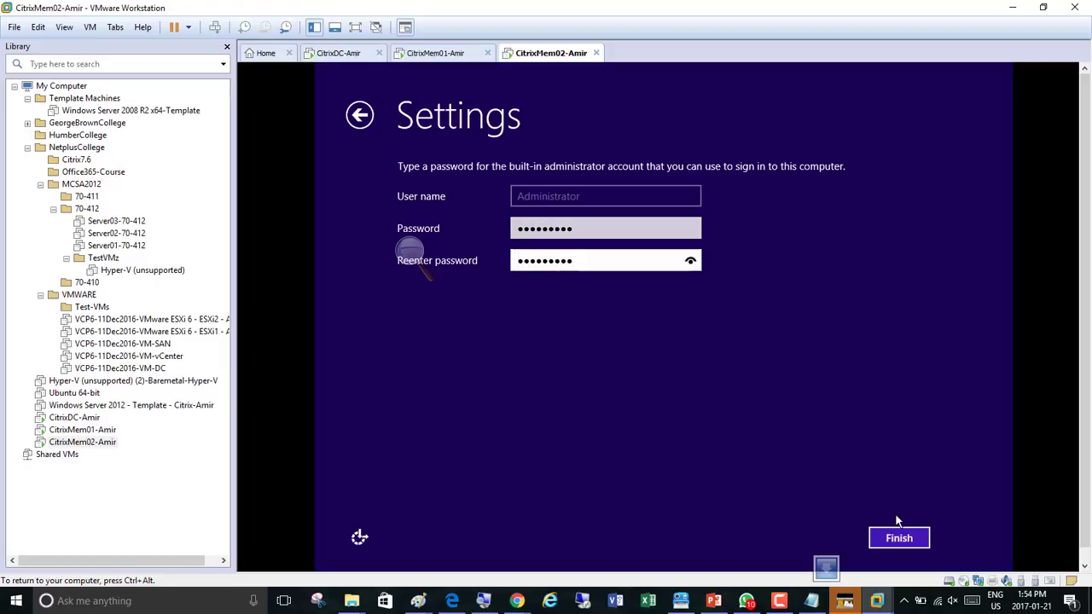
pyautogui.click(899, 538)
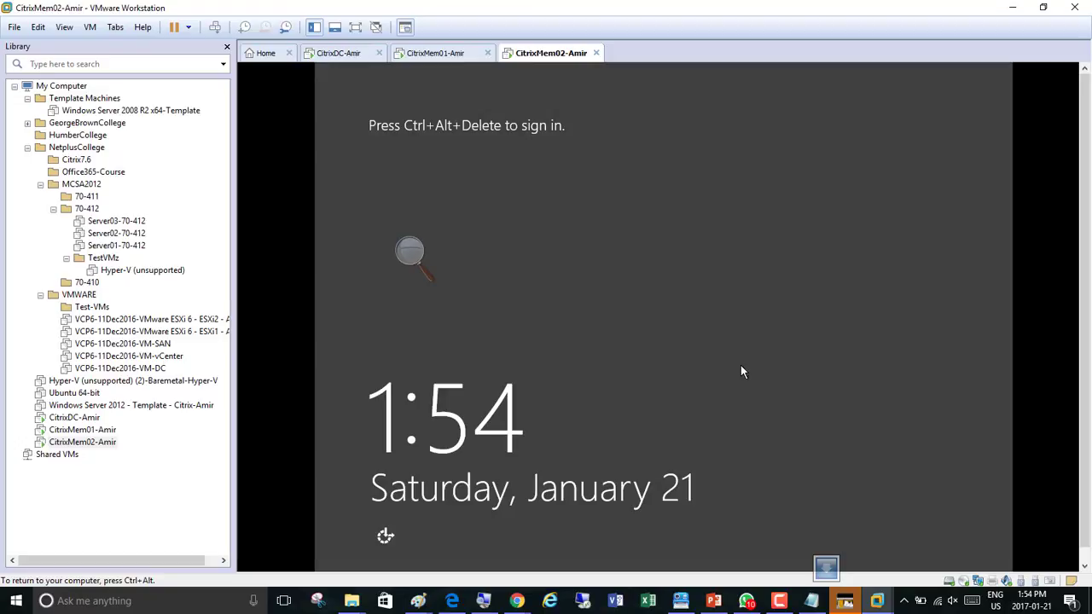
# Check the sign-in screens of the three clone virtual machines
pyautogui.click(341, 58)
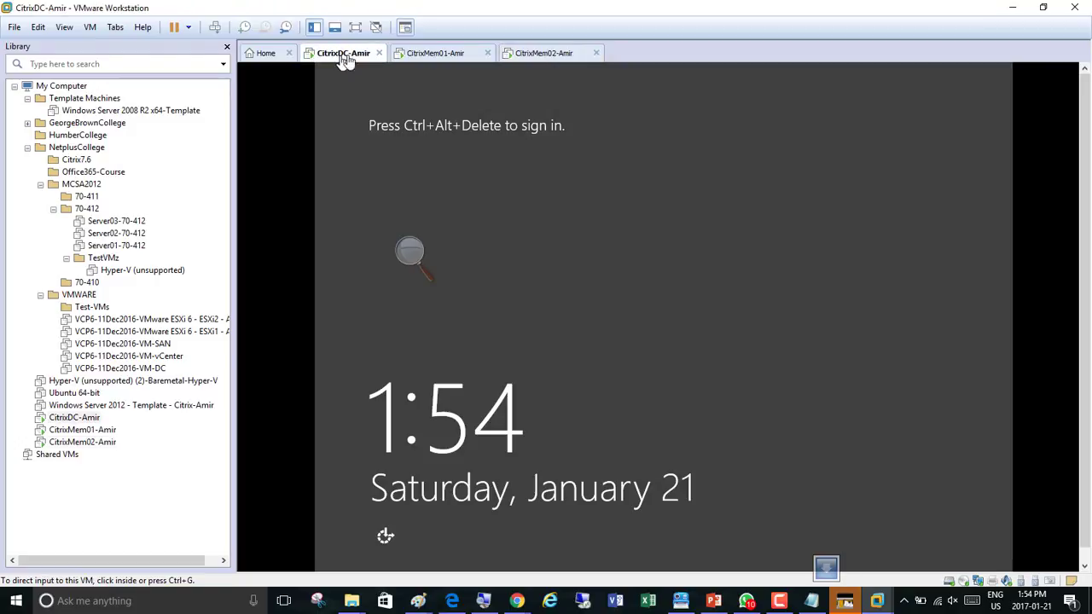
pyautogui.click(436, 58)
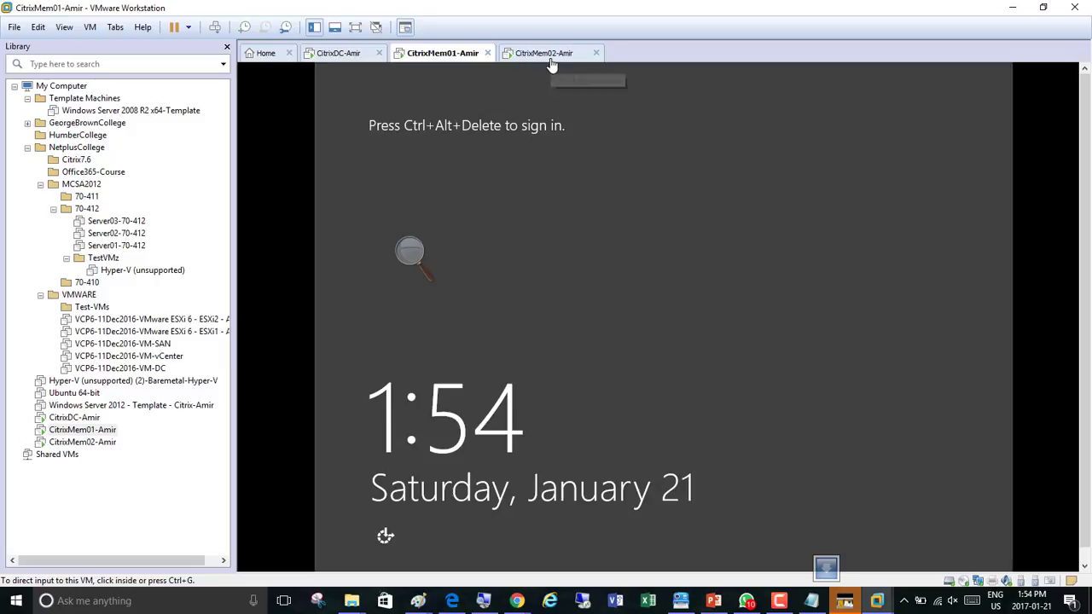
pyautogui.click(550, 59)
pyautogui.click(345, 56)
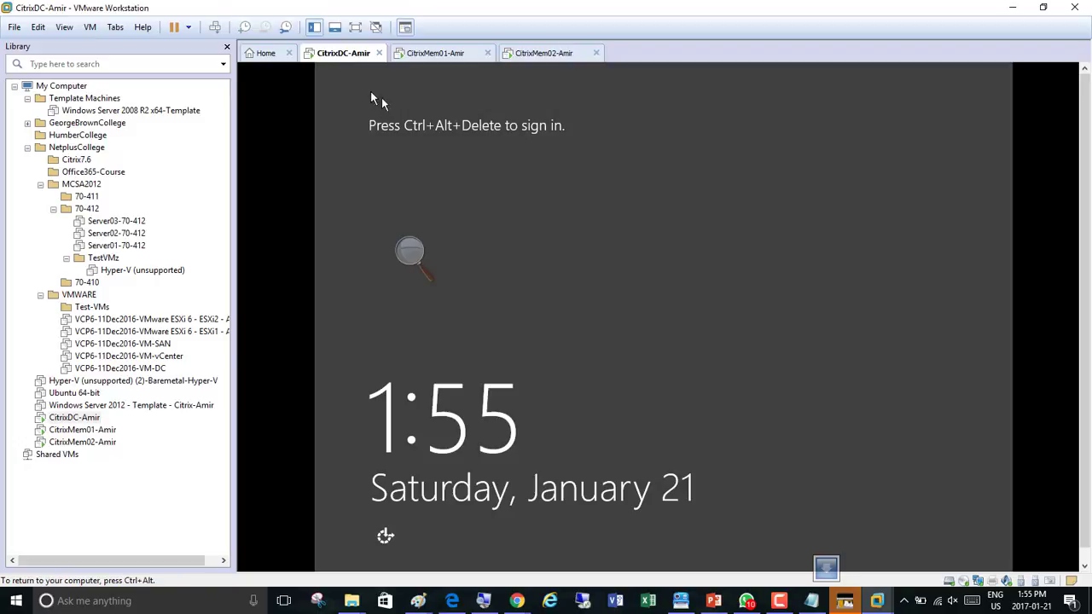
pyautogui.click(431, 55)
pyautogui.click(547, 62)
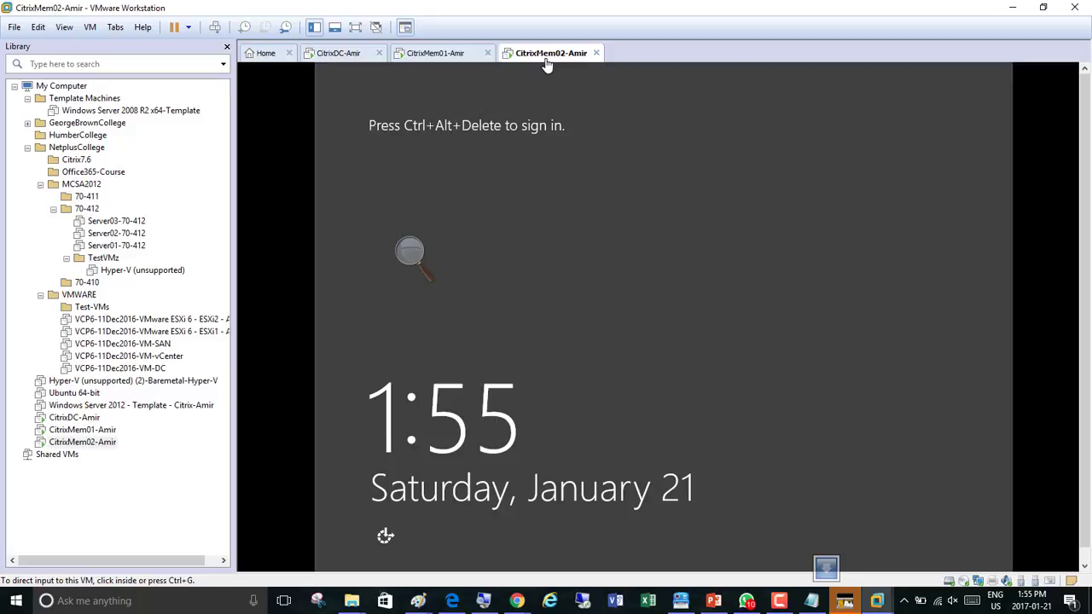
pyautogui.click(515, 99)
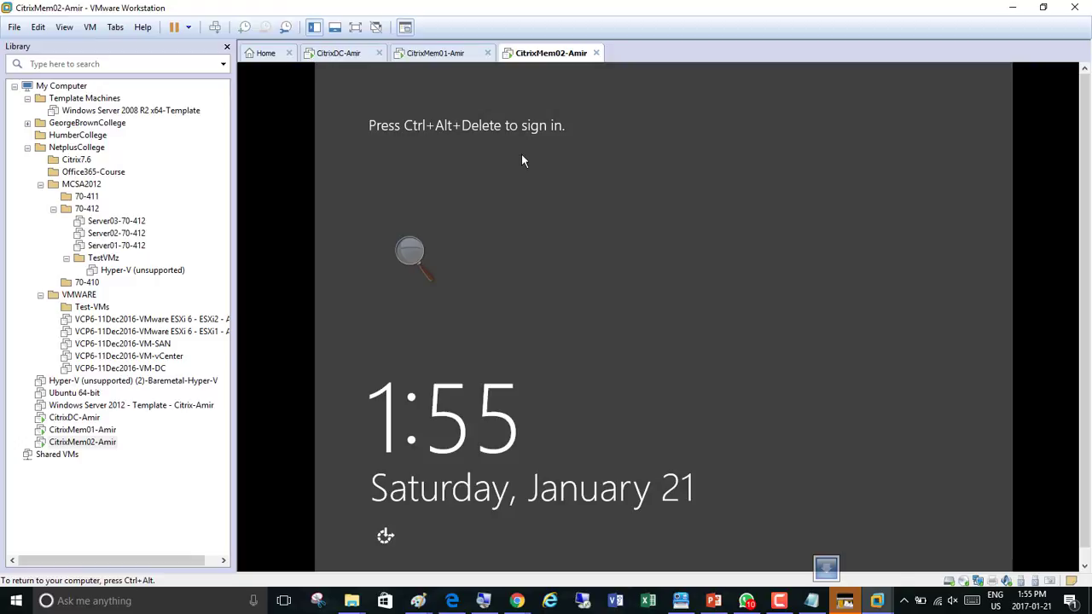
# Send Ctrl+Alt+Del to CitrixDC-Amir and sign in as Administrator with the account password
pyautogui.click(334, 60)
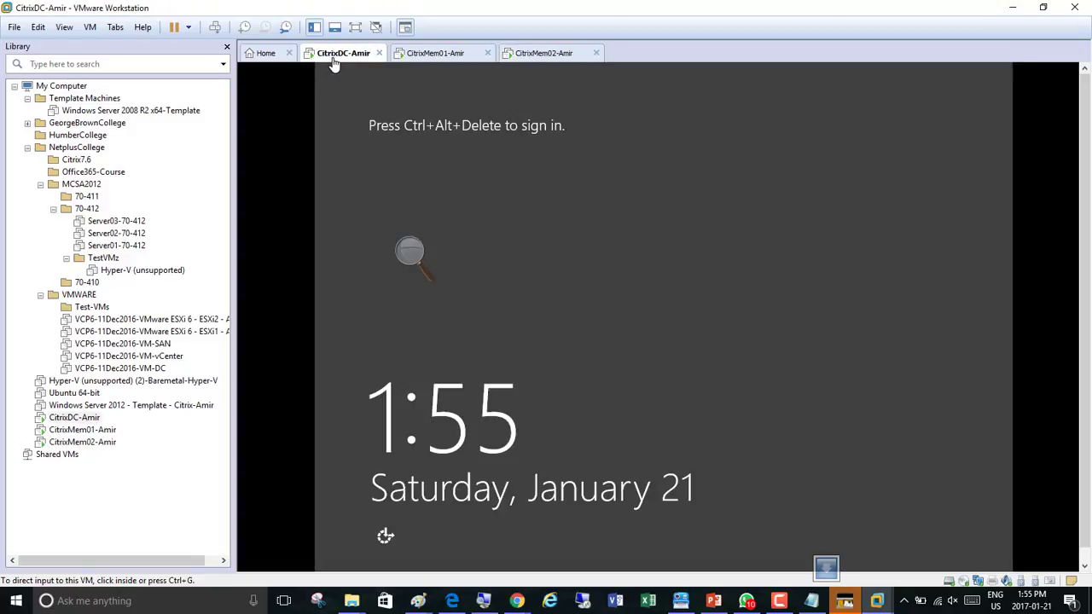
pyautogui.click(215, 27)
pyautogui.click(677, 233)
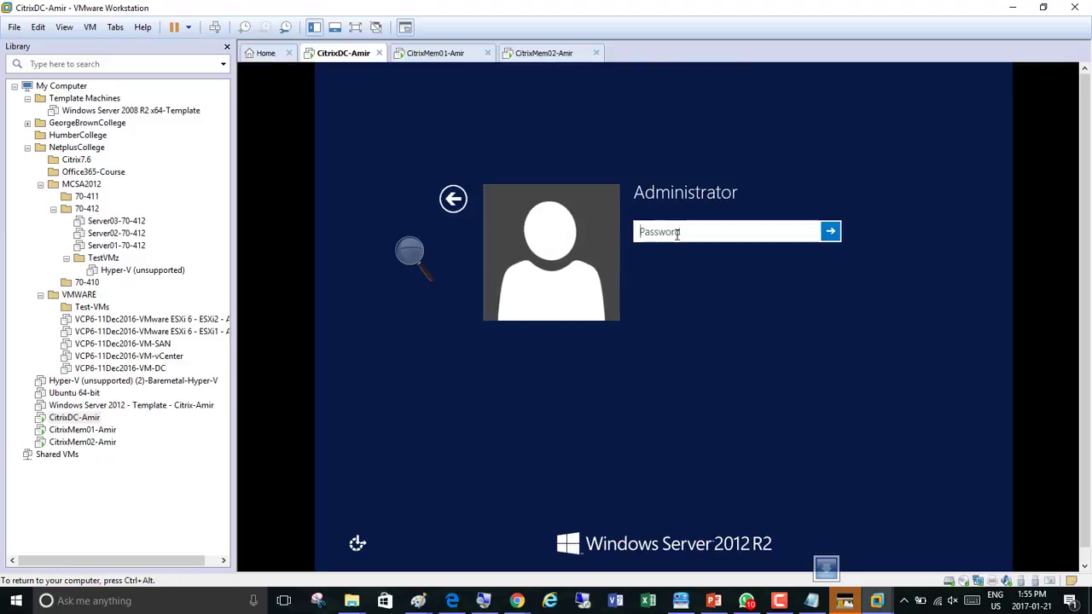
pyautogui.write('Pa$$w0rd')
pyautogui.press('Return')
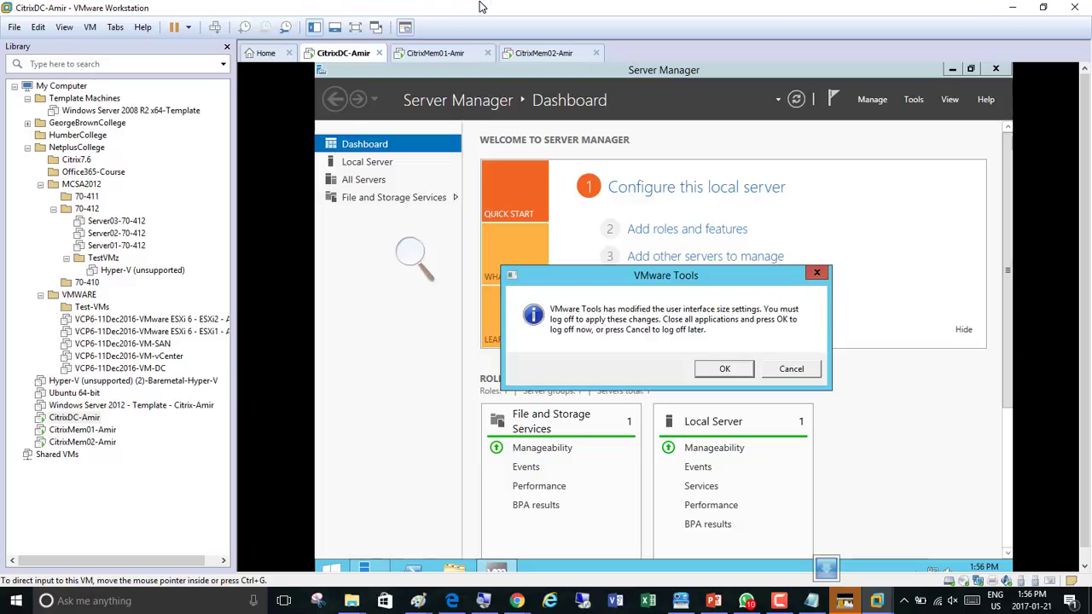
# Dismiss the VMware Tools prompt on CitrixDC-Amir, choosing to log off later
pyautogui.click(844, 601)
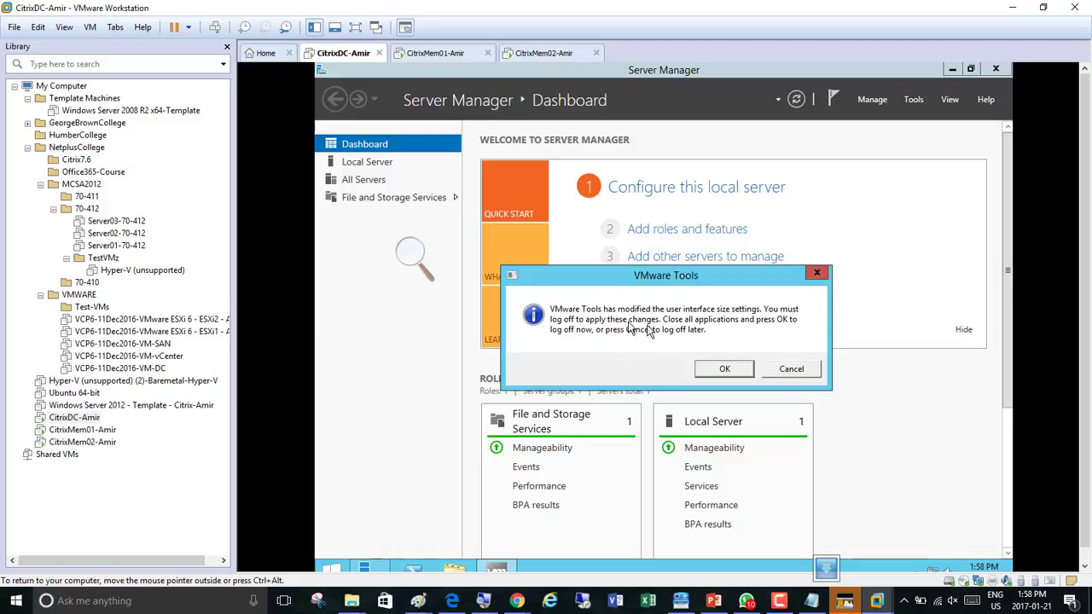
pyautogui.click(792, 371)
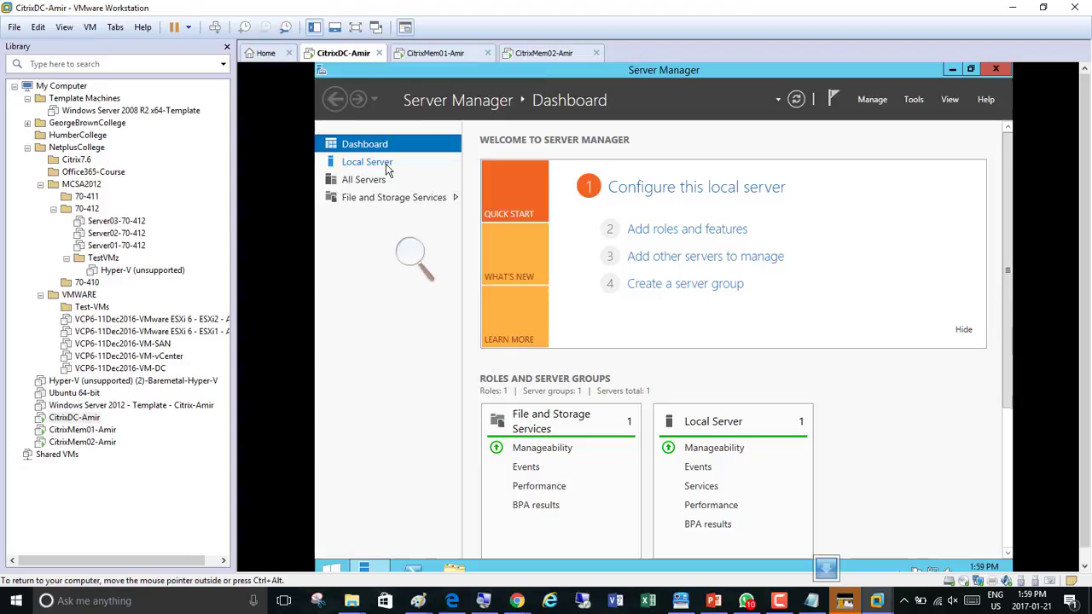
pyautogui.click(411, 251)
pyautogui.click(425, 261)
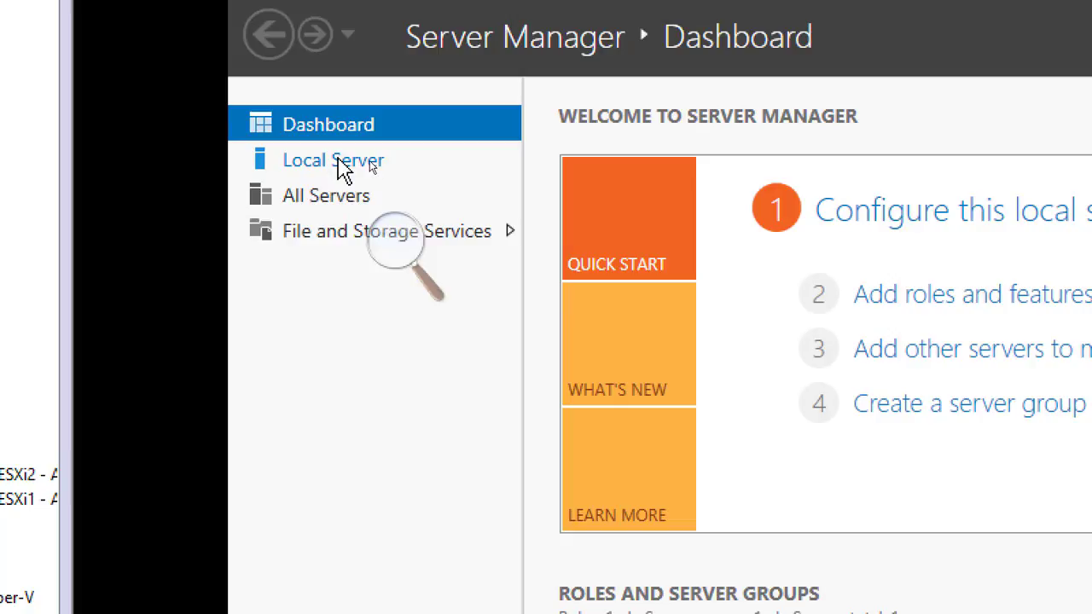
# Open the Local Server page in Server Manager on CitrixDC-Amir
pyautogui.click(339, 164)
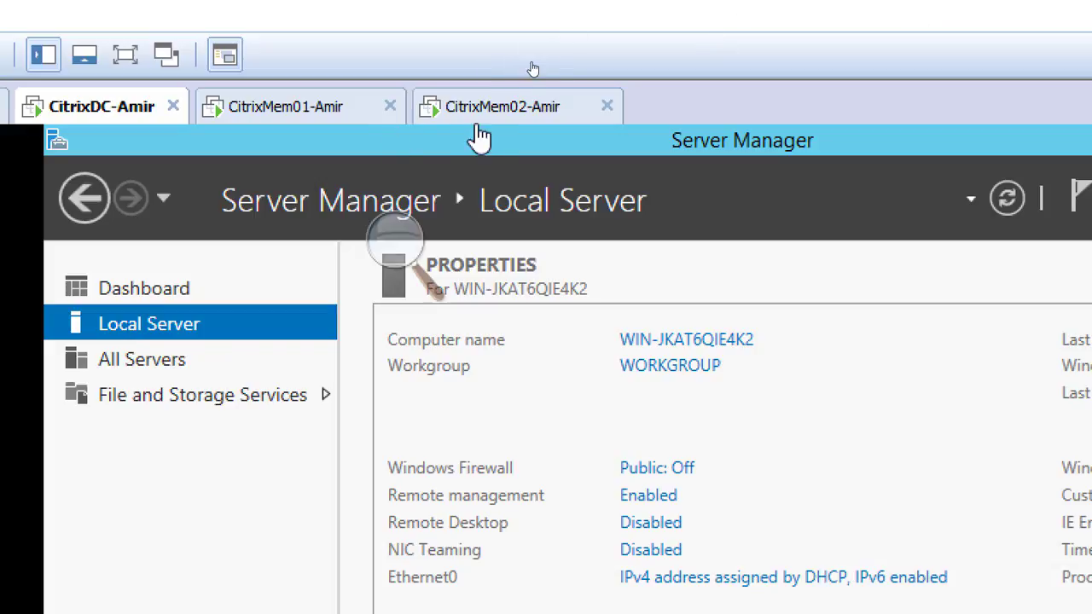
# Shut down the guest operating systems of CitrixMem02-Amir and CitrixMem01-Amir
pyautogui.click(493, 112)
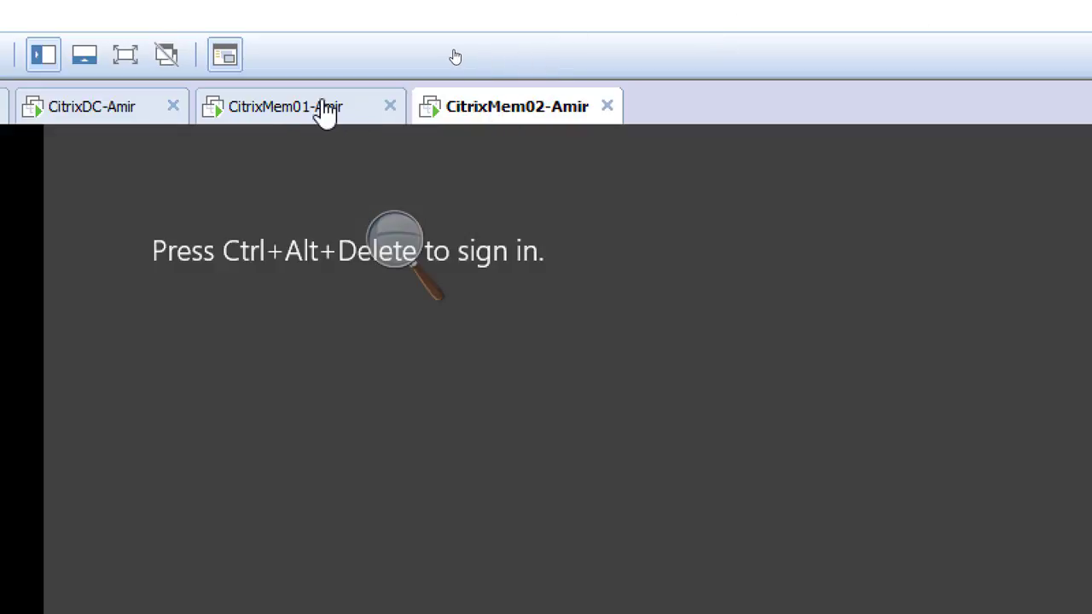
pyautogui.rightClick(493, 108)
pyautogui.moveTo(575, 164)
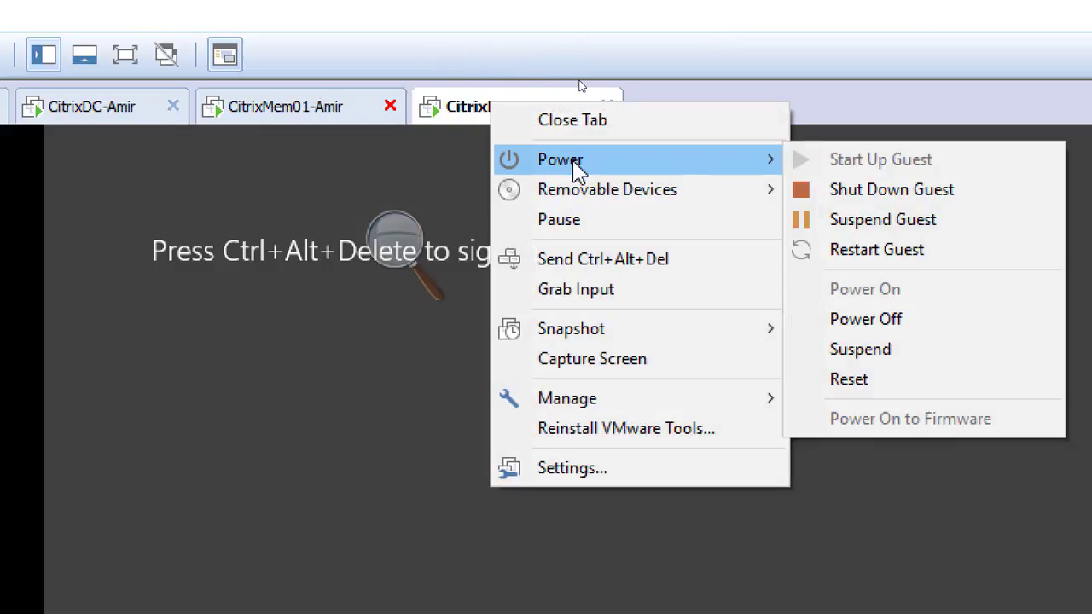
pyautogui.click(889, 201)
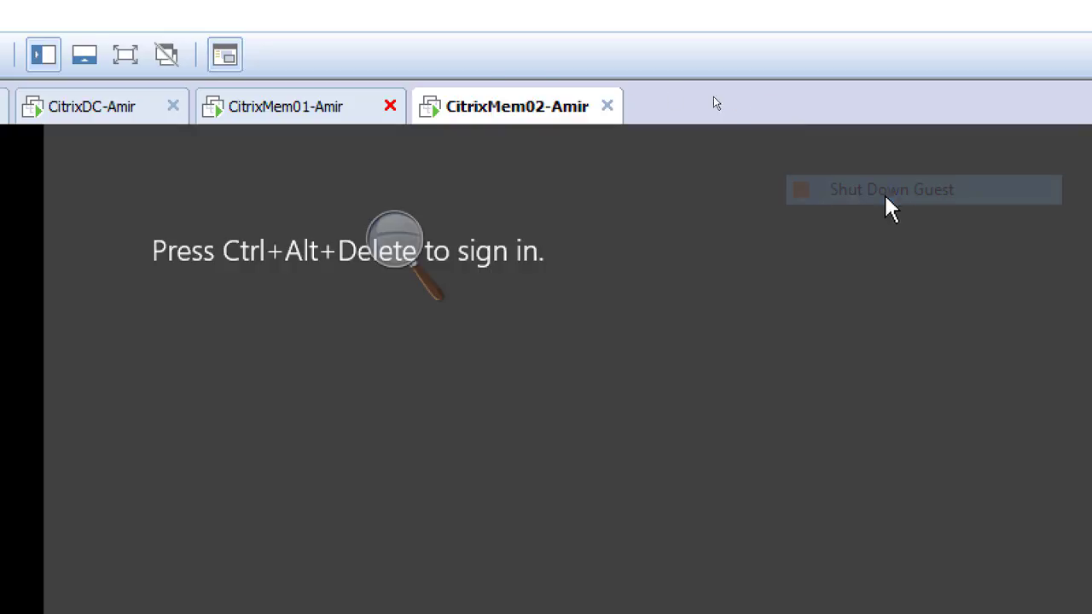
pyautogui.rightClick(287, 109)
pyautogui.moveTo(369, 175)
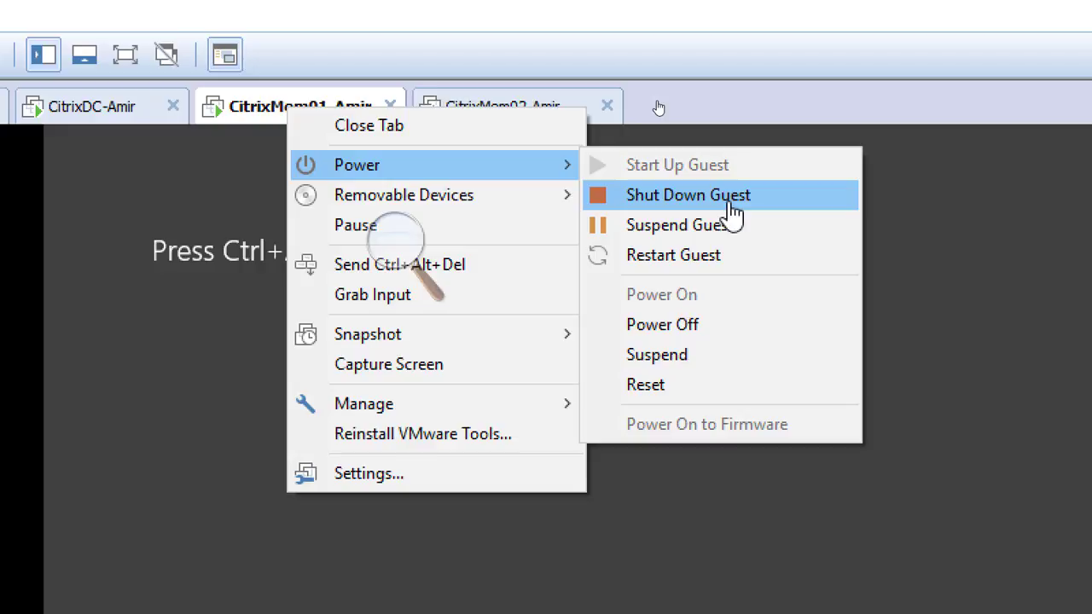
pyautogui.click(662, 205)
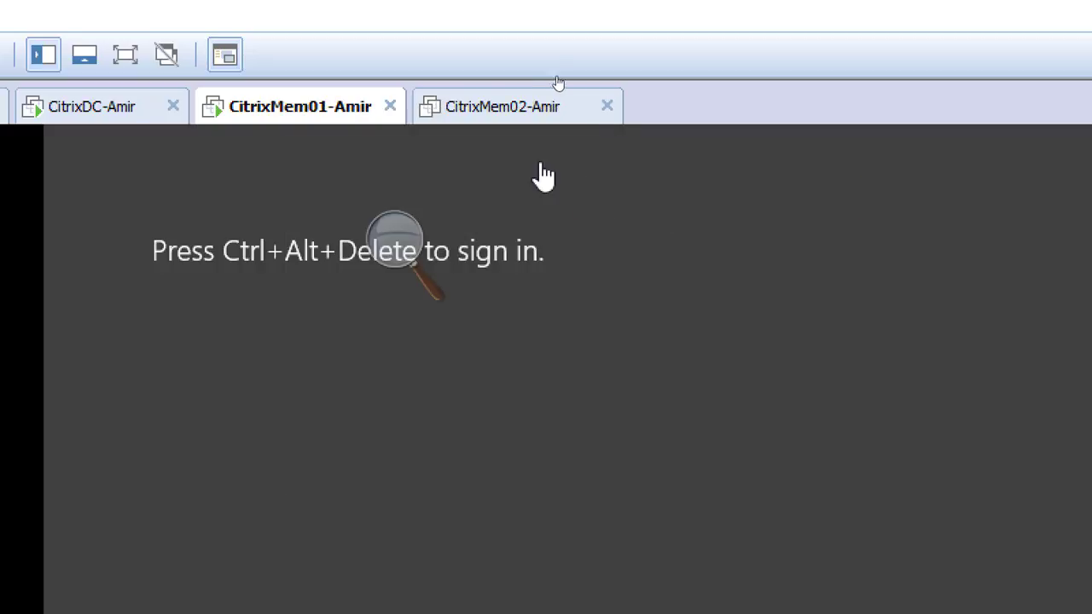
pyautogui.click(504, 120)
pyautogui.click(281, 120)
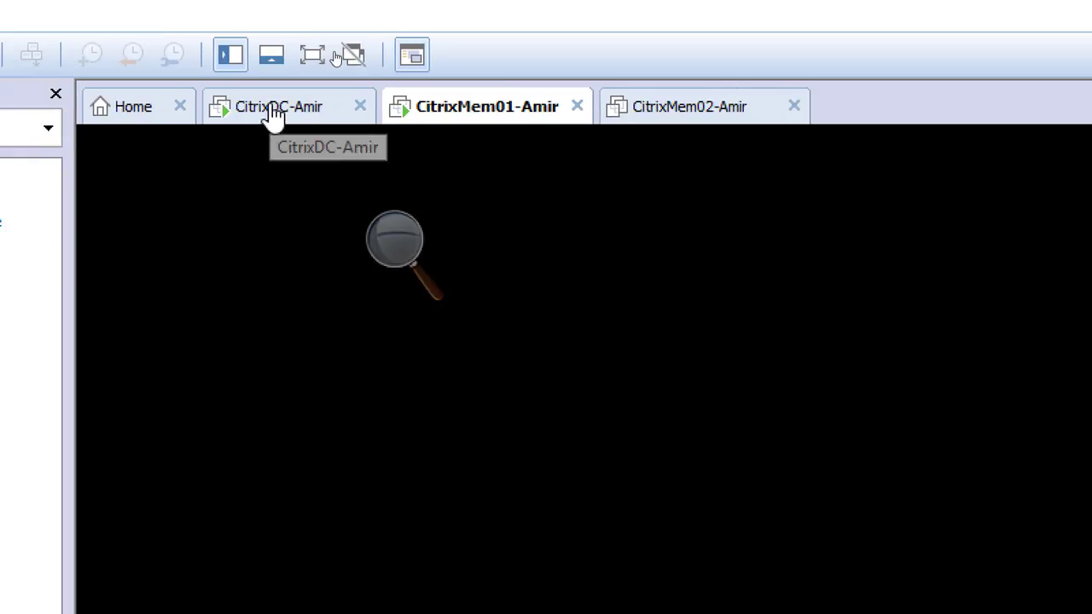
pyautogui.click(273, 111)
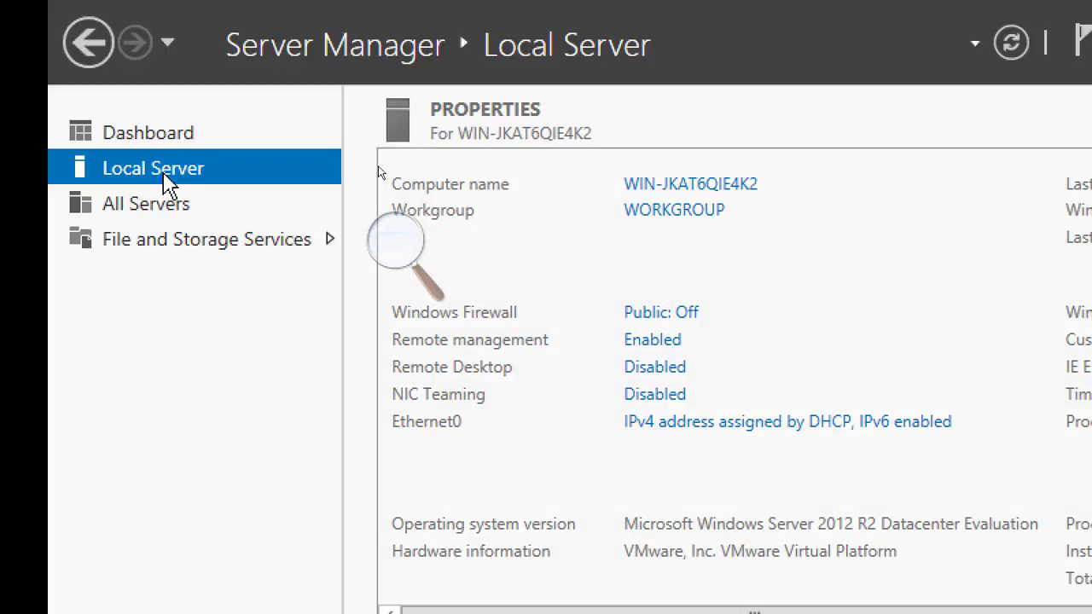
pyautogui.click(732, 430)
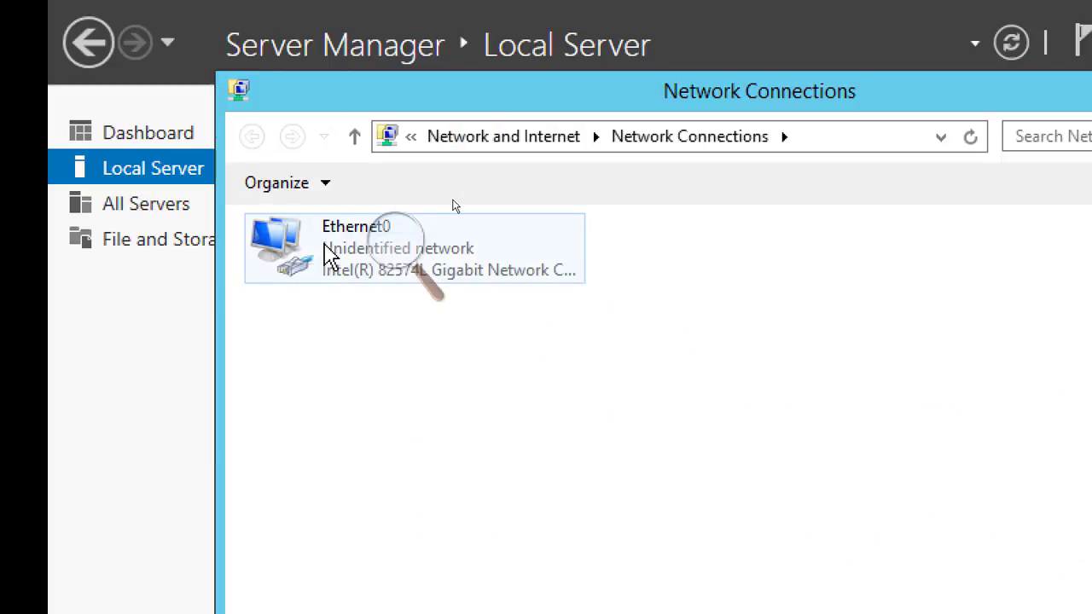
pyautogui.click(390, 243)
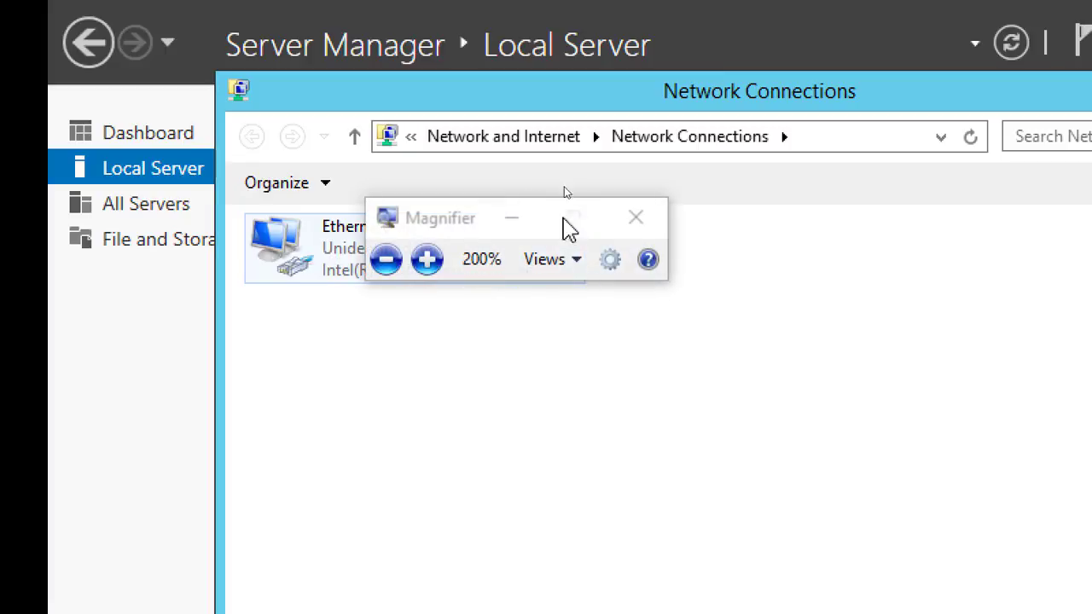
pyautogui.click(512, 219)
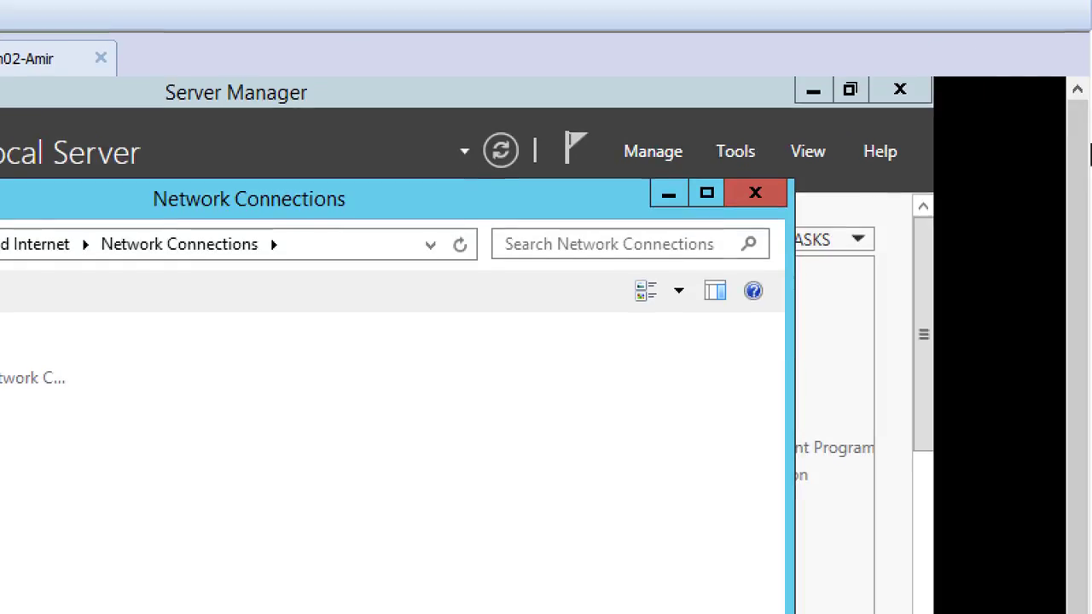
pyautogui.click(755, 198)
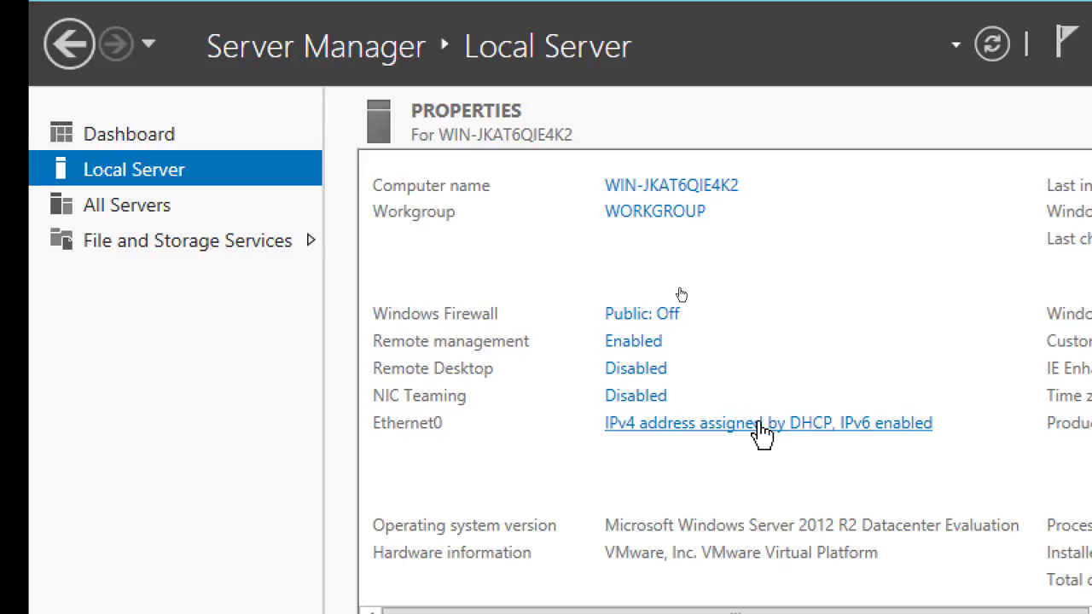
# Open the Ethernet0 adapter properties and disable Internet Protocol Version 6 (TCP/IPv6)
pyautogui.click(691, 435)
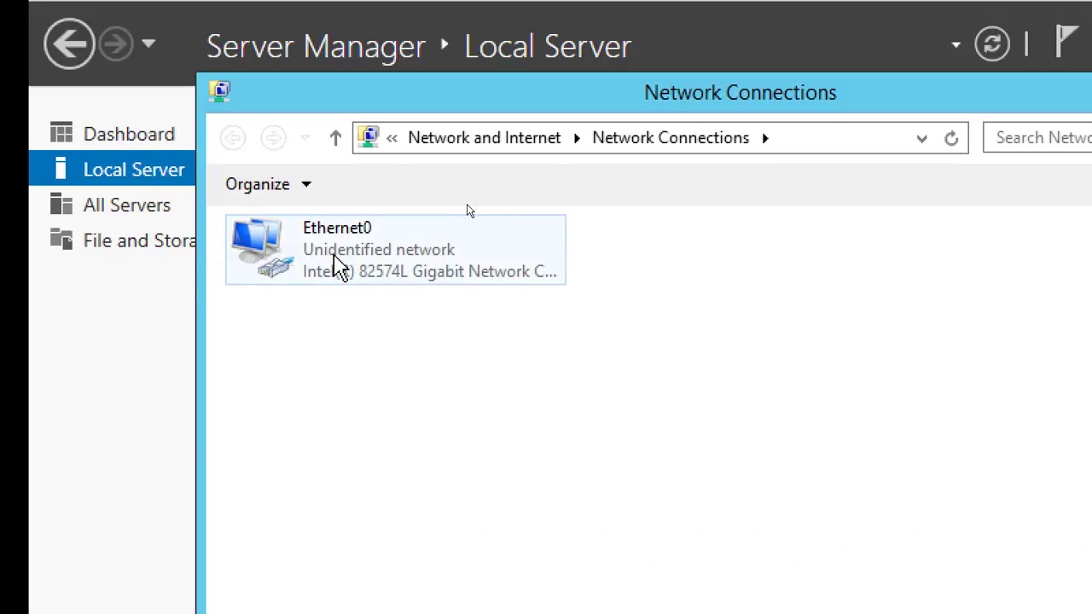
pyautogui.doubleClick(337, 266)
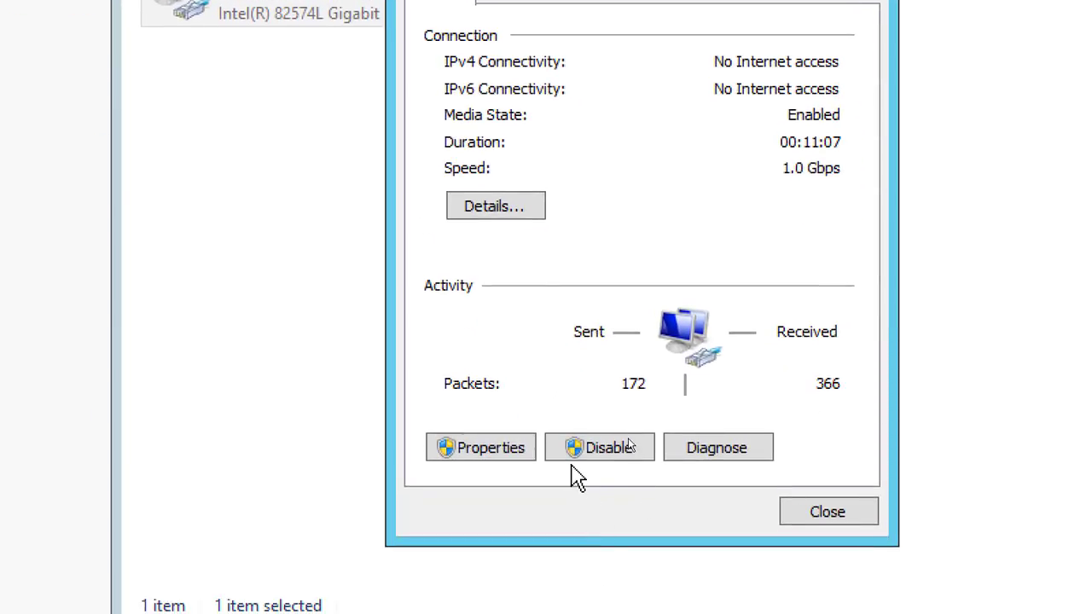
pyautogui.click(473, 457)
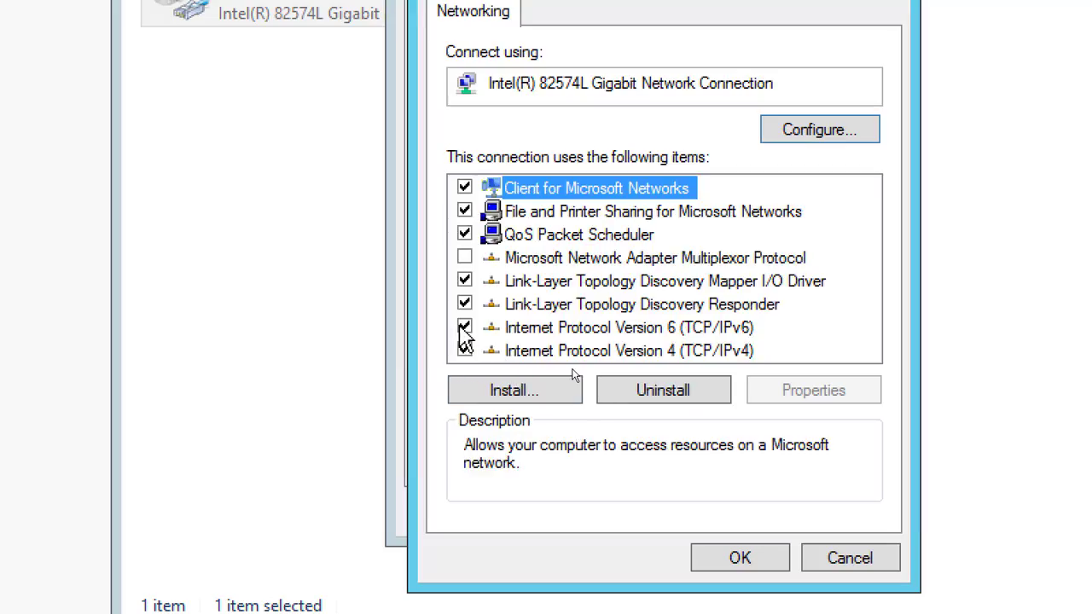
pyautogui.click(519, 331)
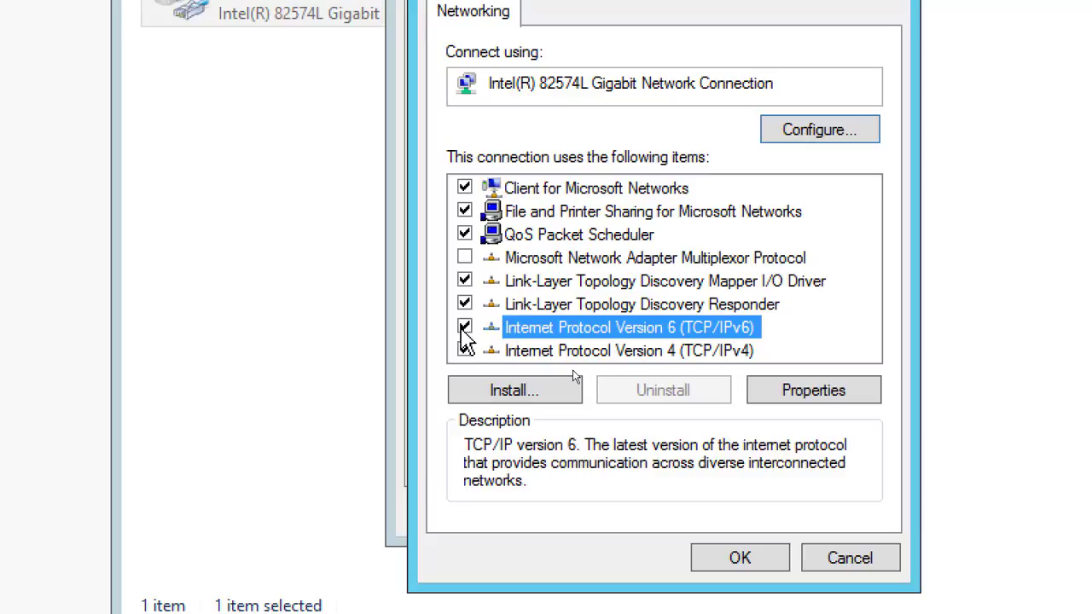
pyautogui.click(465, 328)
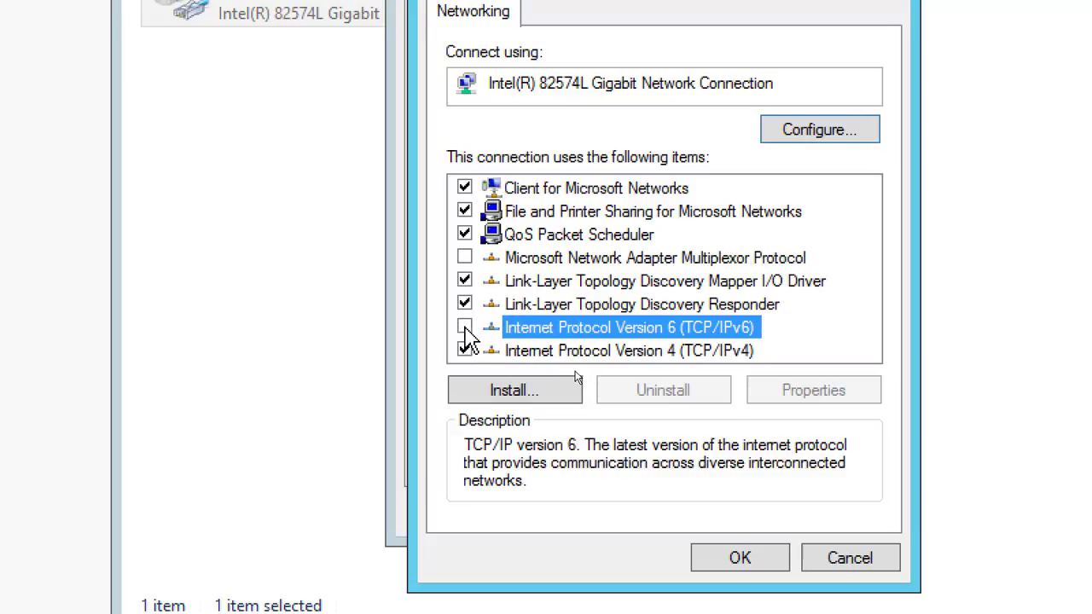
# Give IPv4 a static address 192.168.200.1, subnet mask 255.255.255.0 and default gateway 192.168.200.50
pyautogui.doubleClick(663, 354)
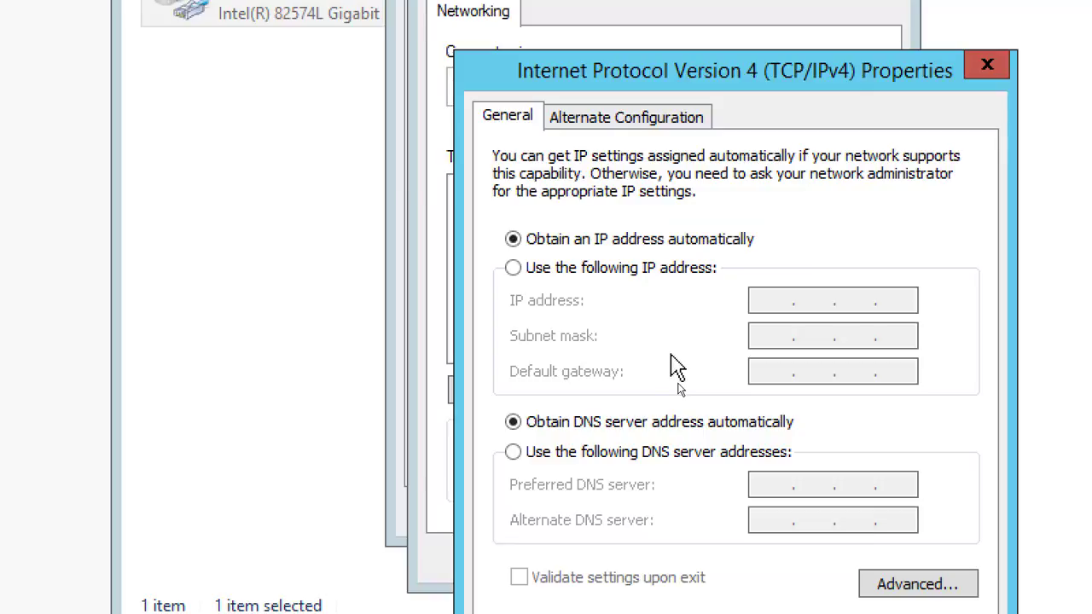
pyautogui.click(642, 270)
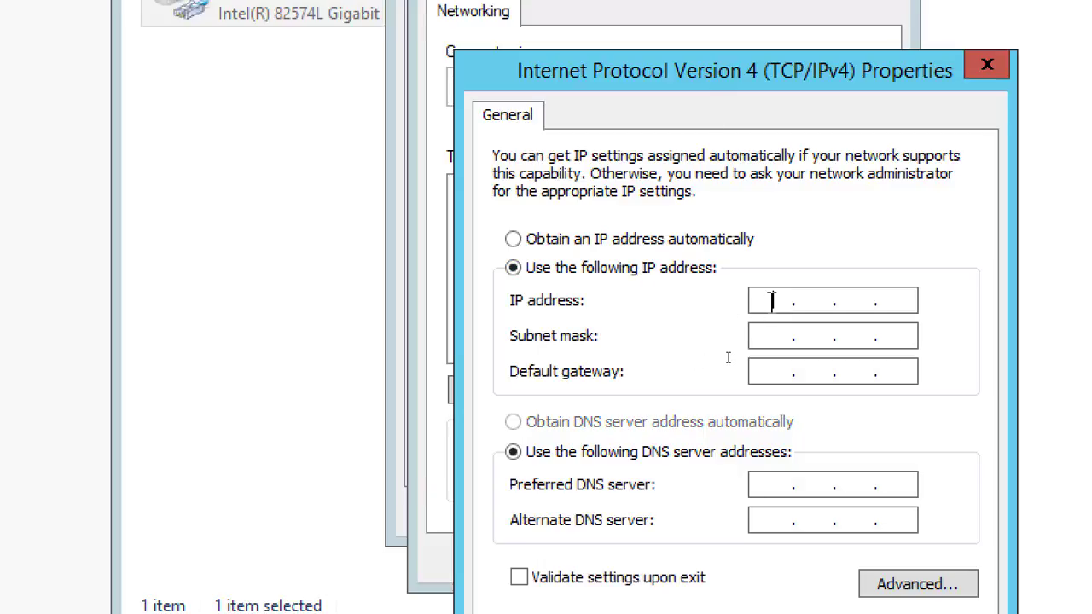
pyautogui.write('192 . 168 . 200 . 1')
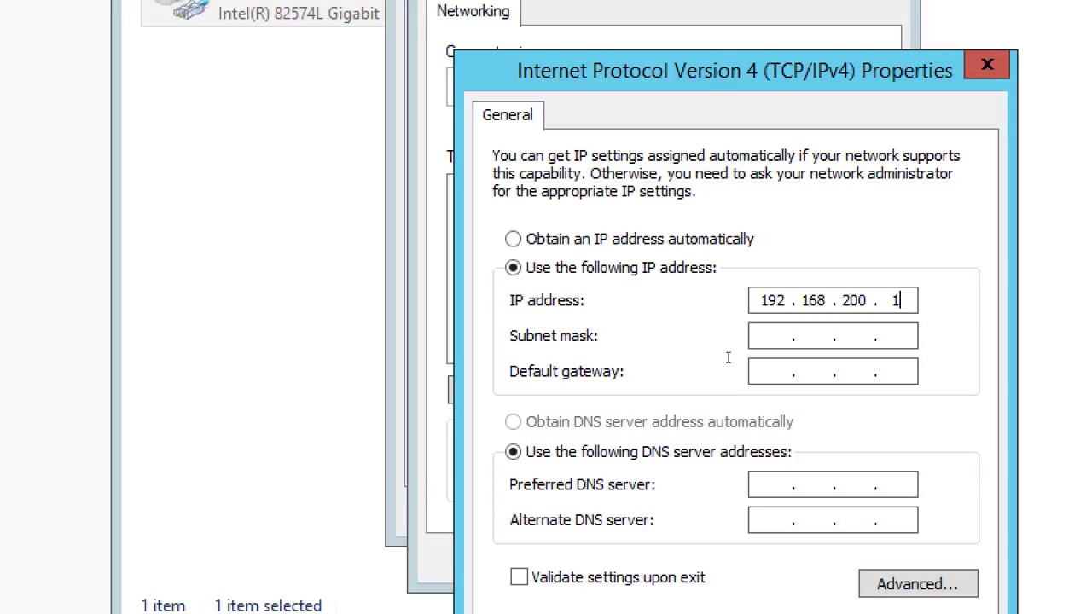
pyautogui.press('Tab')
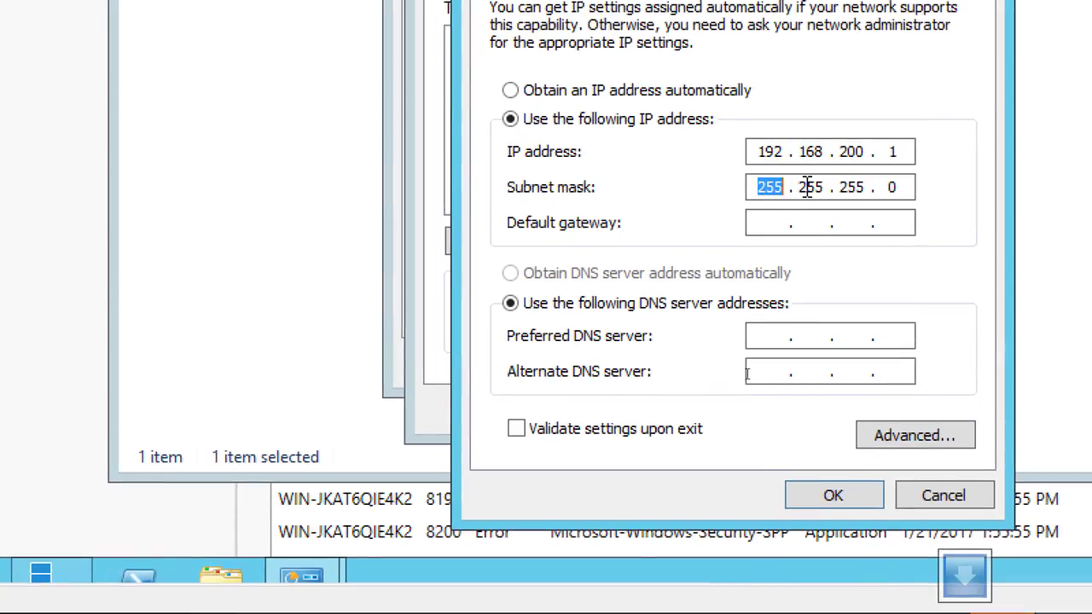
pyautogui.click(767, 223)
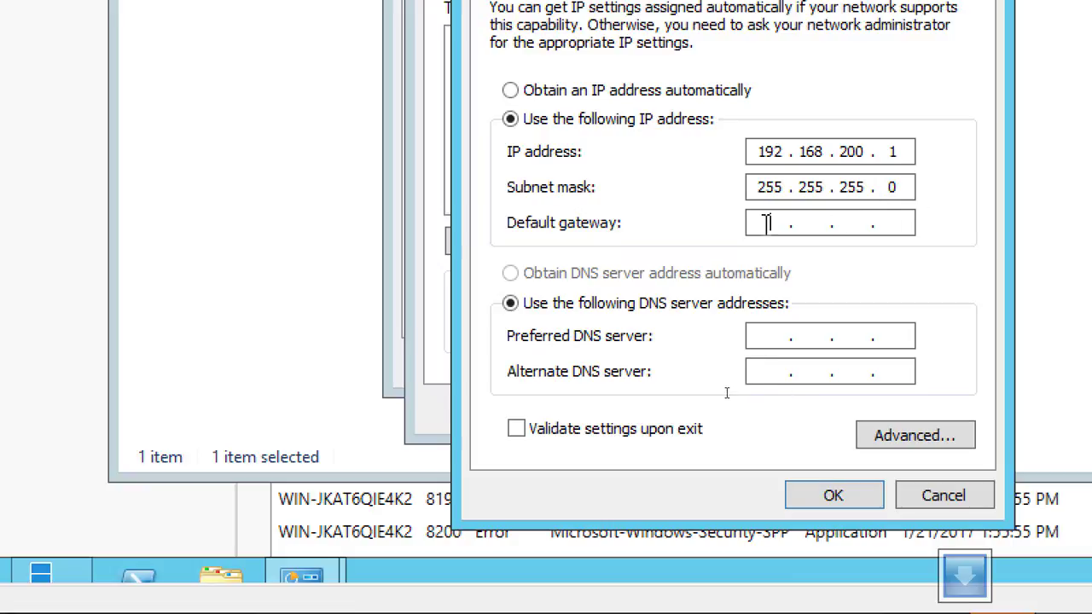
pyautogui.write('192.168.200.')
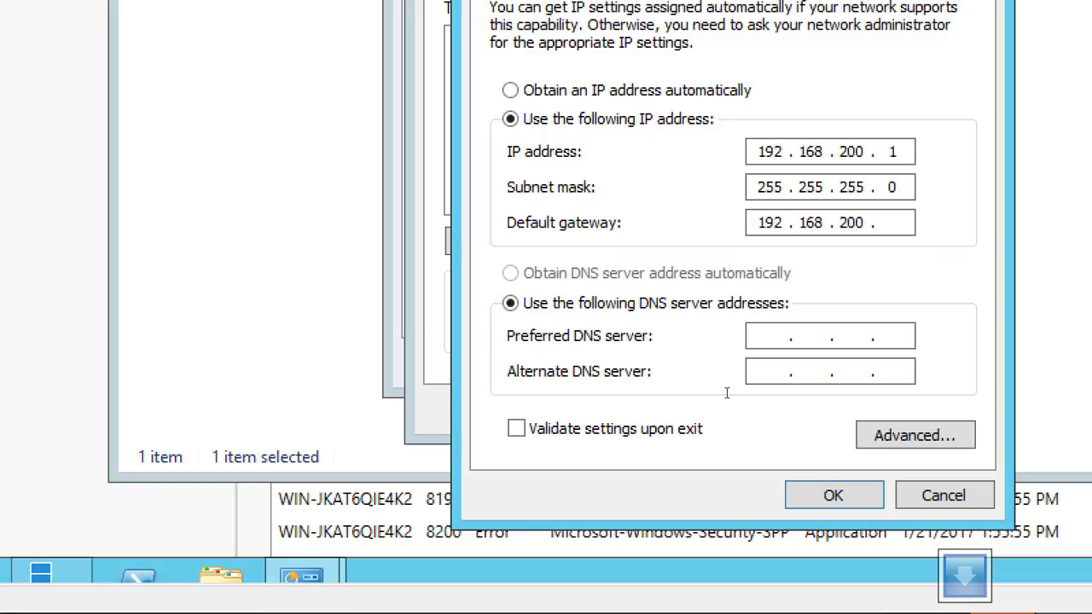
pyautogui.write('50')
# Set the preferred DNS server to 192.168.200.1 and review the entered IPv4 addresses
pyautogui.click(764, 342)
pyautogui.write('192179')
pyautogui.press('BackSpace')
pyautogui.write('8')
pyautogui.press('BackSpace')
pyautogui.press('BackSpace')
pyautogui.write('682001')
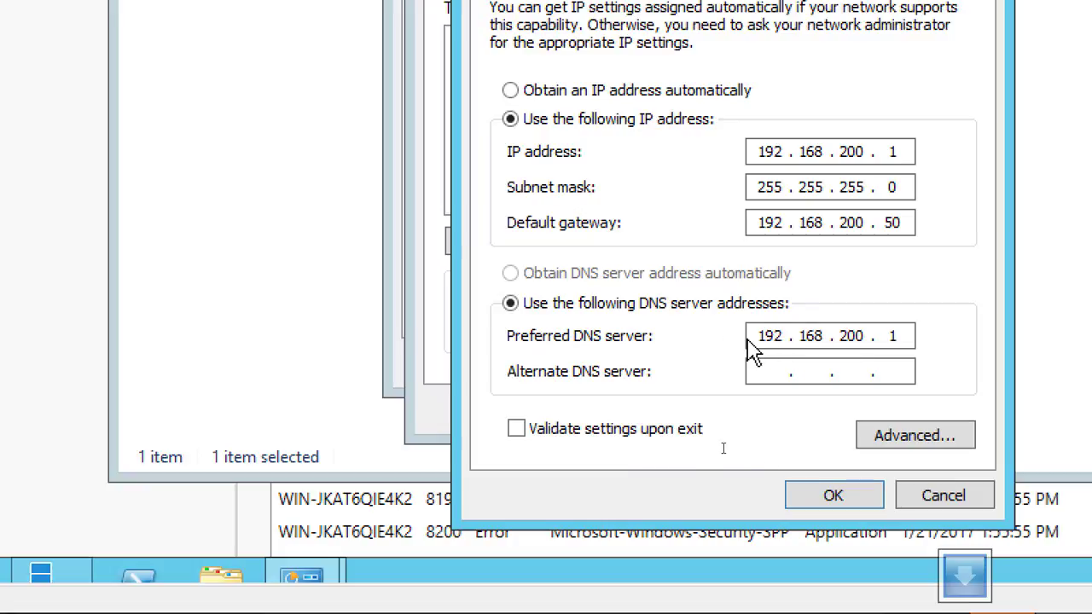
pyautogui.doubleClick(898, 335)
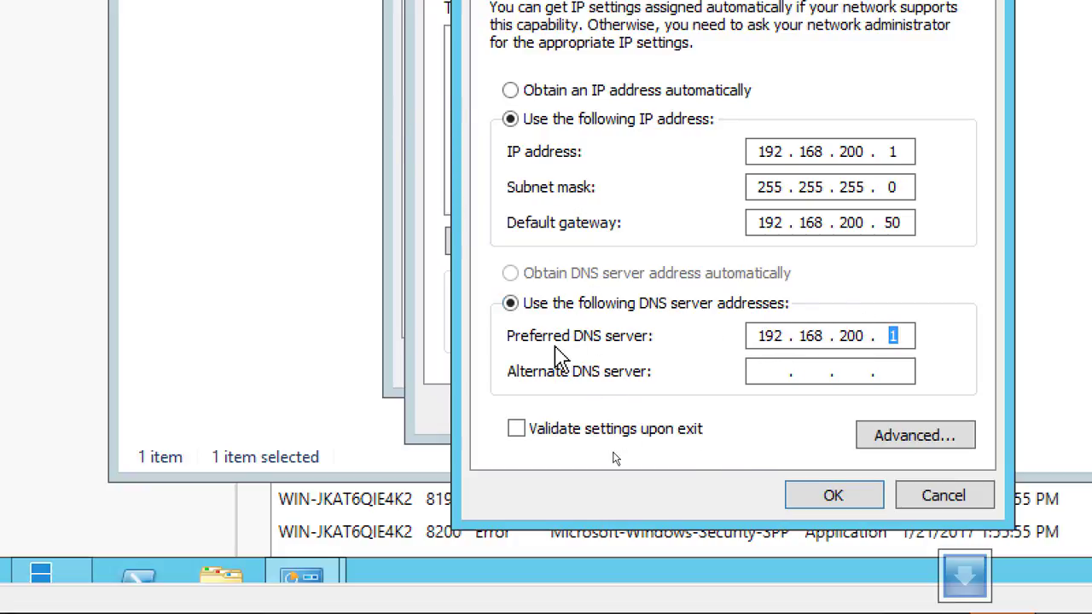
pyautogui.doubleClick(896, 151)
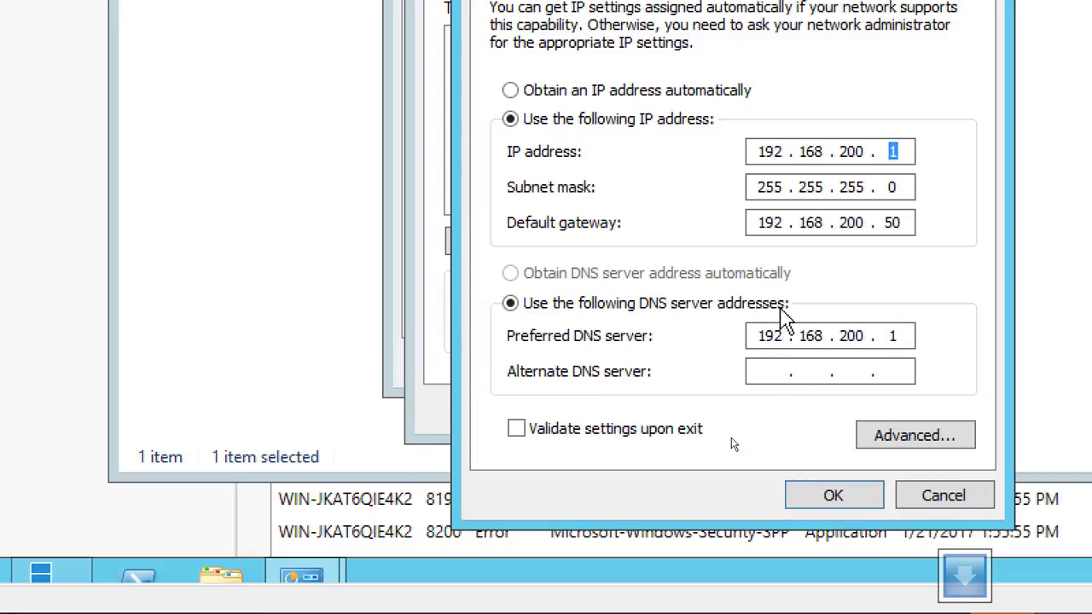
pyautogui.doubleClick(755, 335)
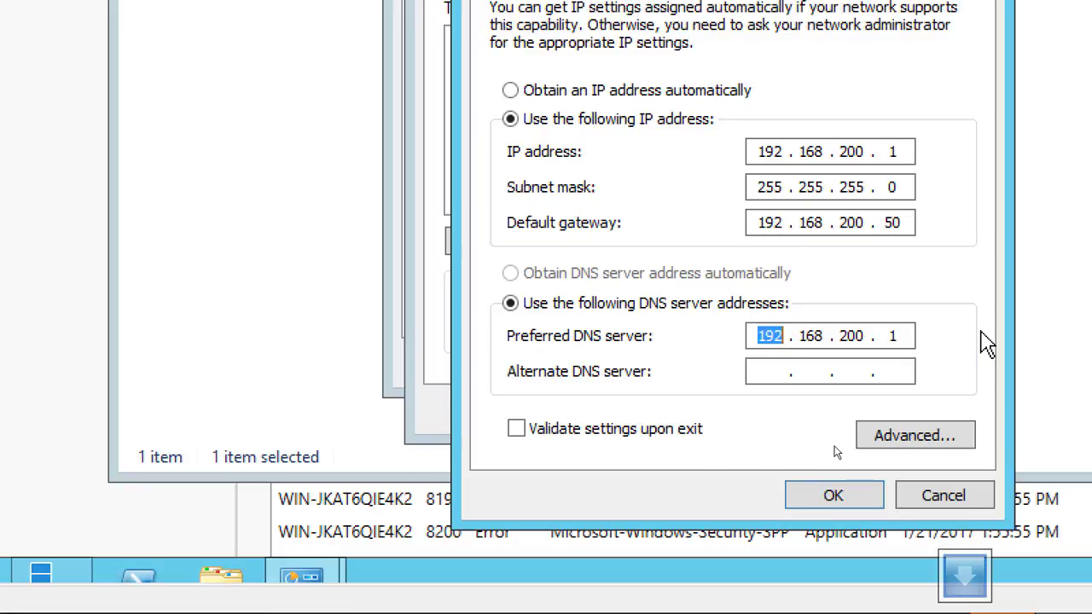
pyautogui.click(769, 377)
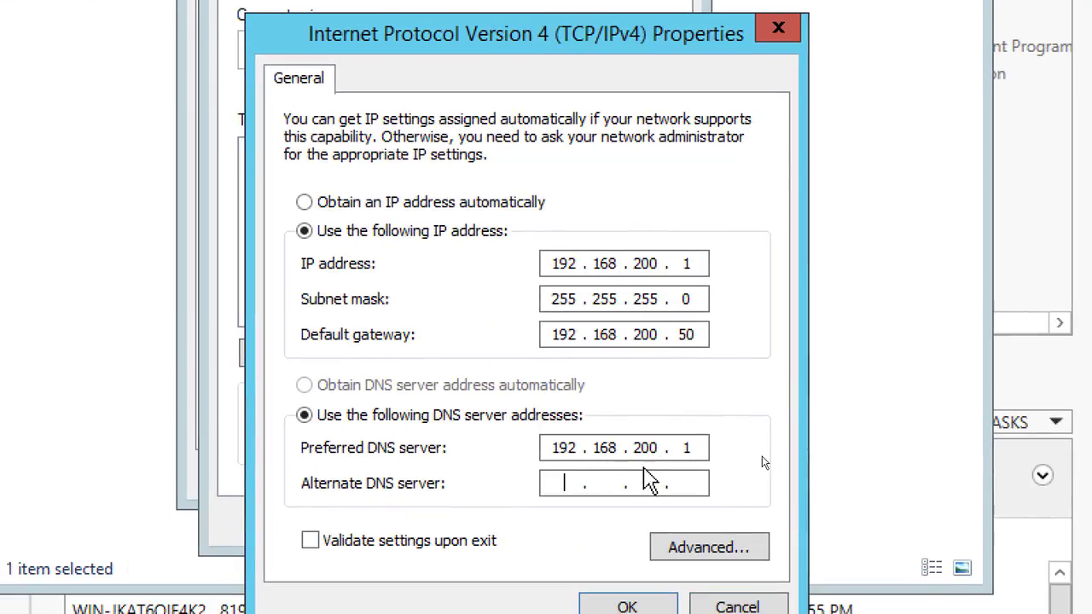
pyautogui.moveTo(705, 268); pyautogui.dragTo(674, 264)
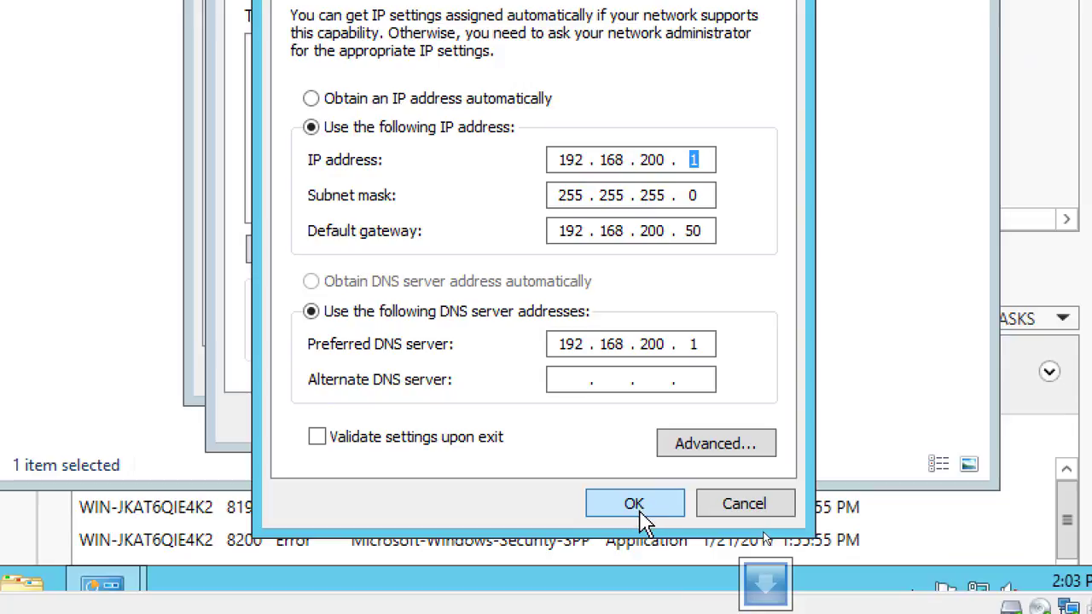
# Apply the IPv4 settings and close the adapter dialogs and Network Connections window
pyautogui.click(634, 505)
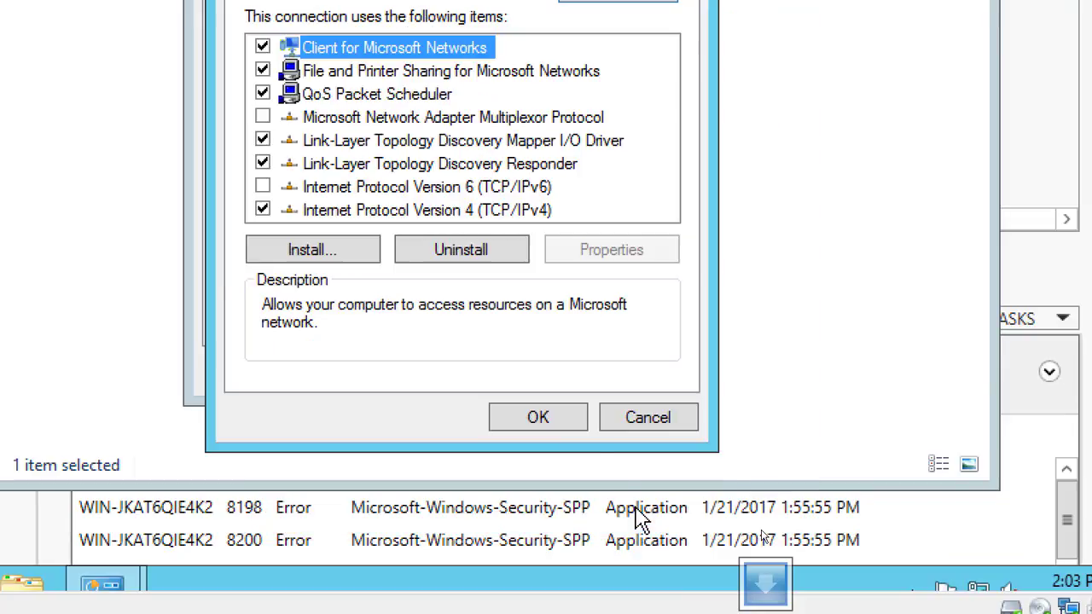
pyautogui.click(542, 425)
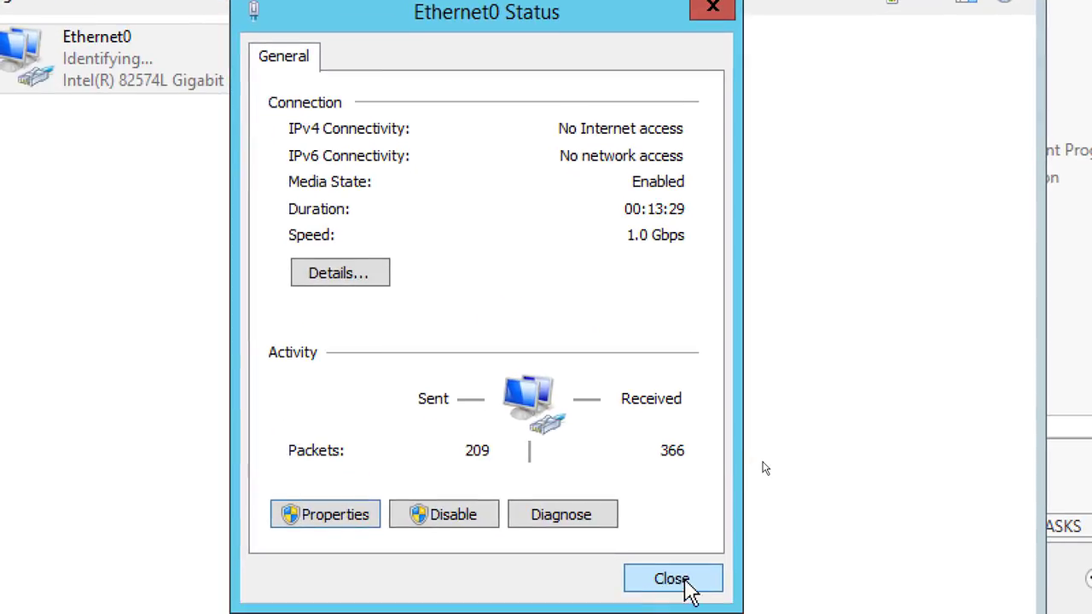
pyautogui.click(673, 580)
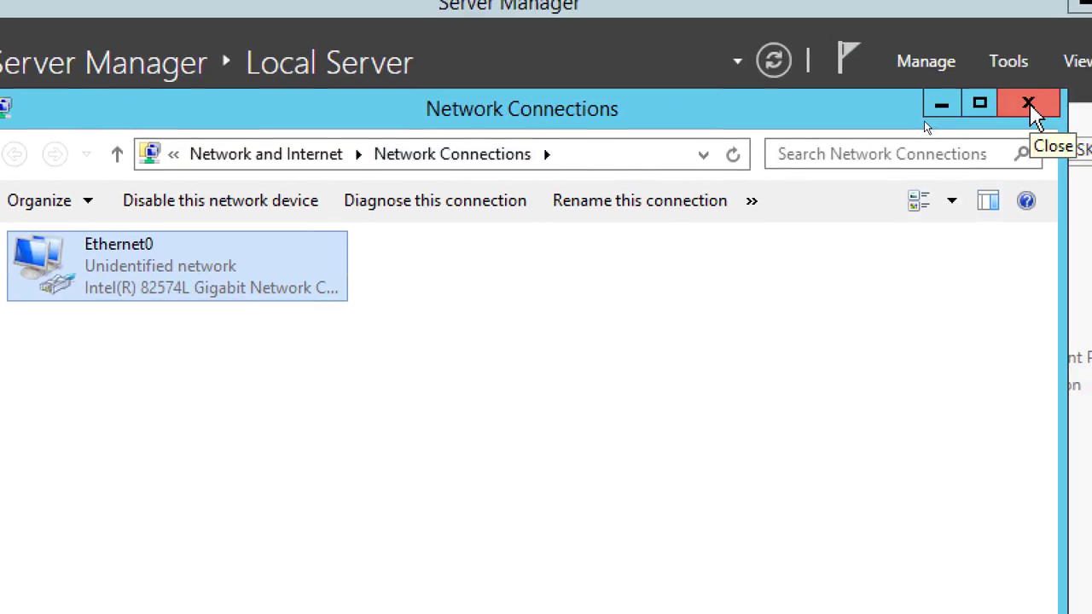
pyautogui.click(1028, 106)
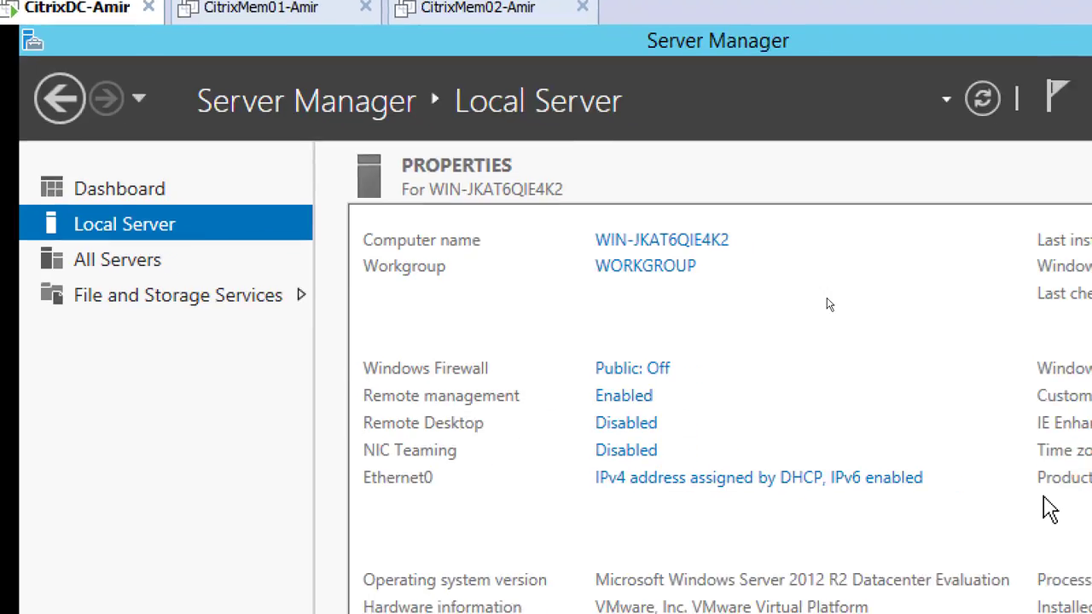
# Rename the computer to CitrixDC-Amir, acknowledge the restart notice, and close System Properties
pyautogui.click(652, 242)
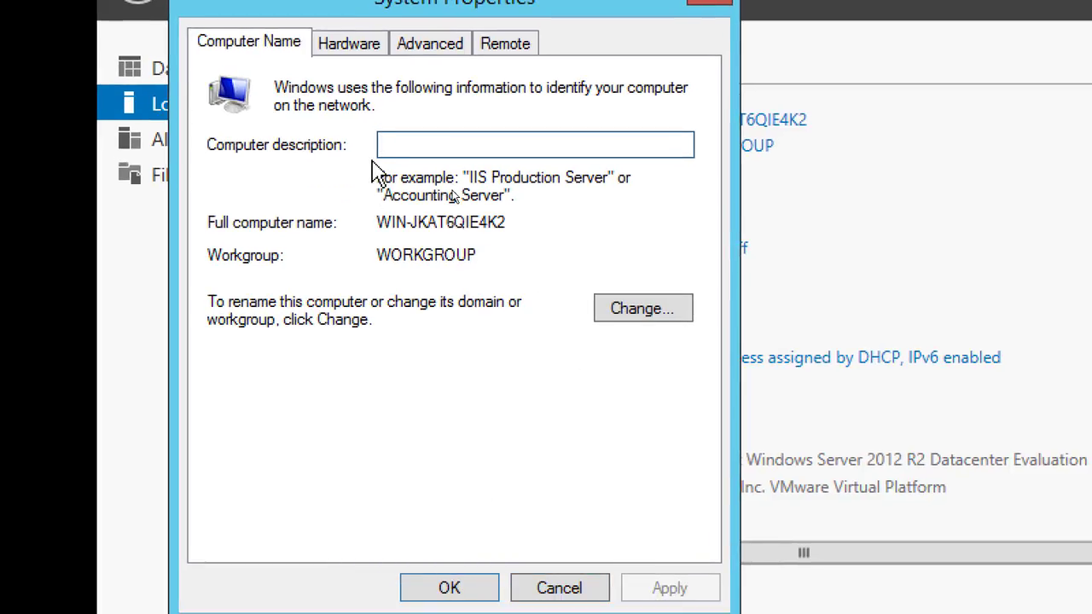
pyautogui.click(641, 313)
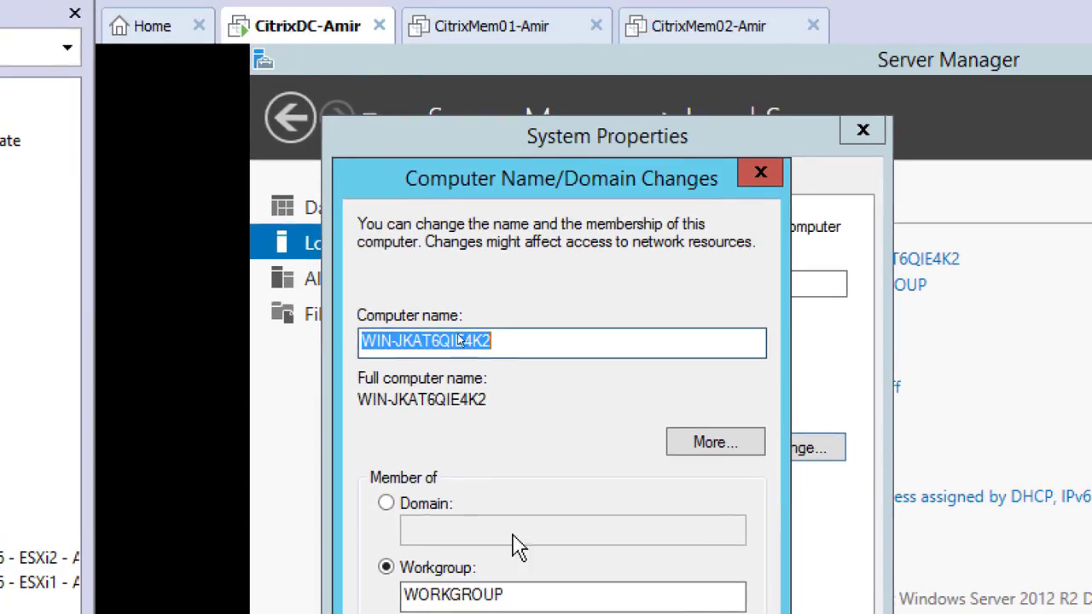
pyautogui.write('CitrixDC')
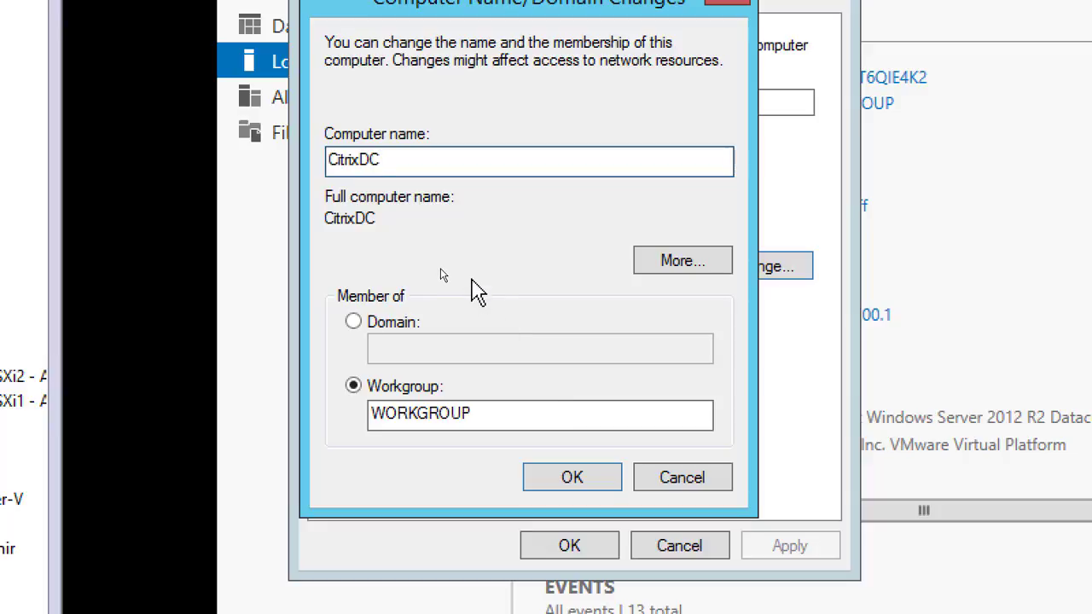
pyautogui.write('Amitr')
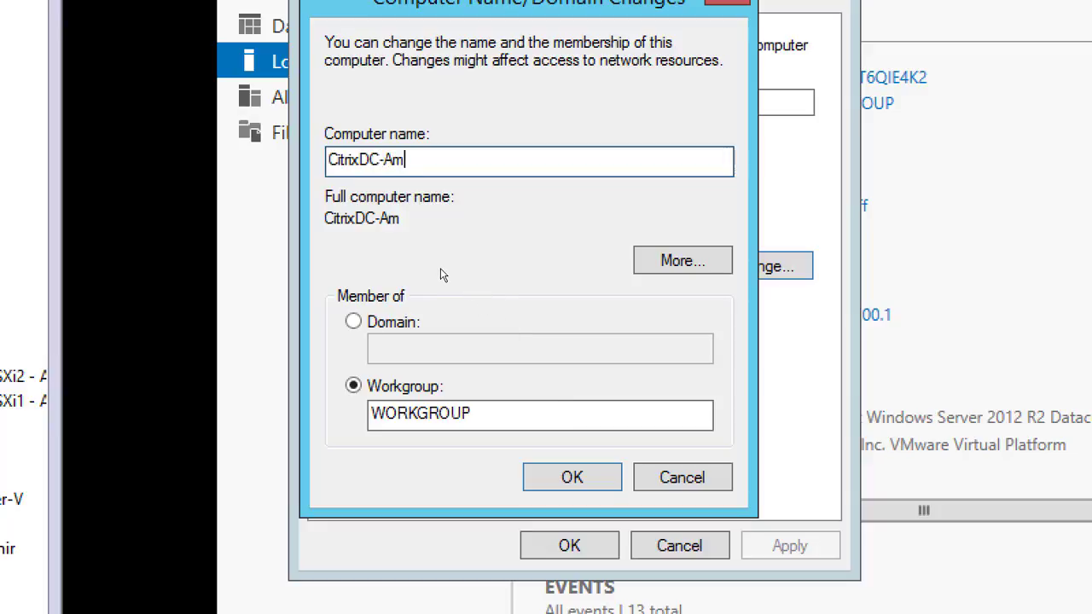
pyautogui.press('BackSpace')
pyautogui.press('BackSpace')
pyautogui.press('BackSpace')
pyautogui.write('o')
pyautogui.press('BackSpace')
pyautogui.write('ir')
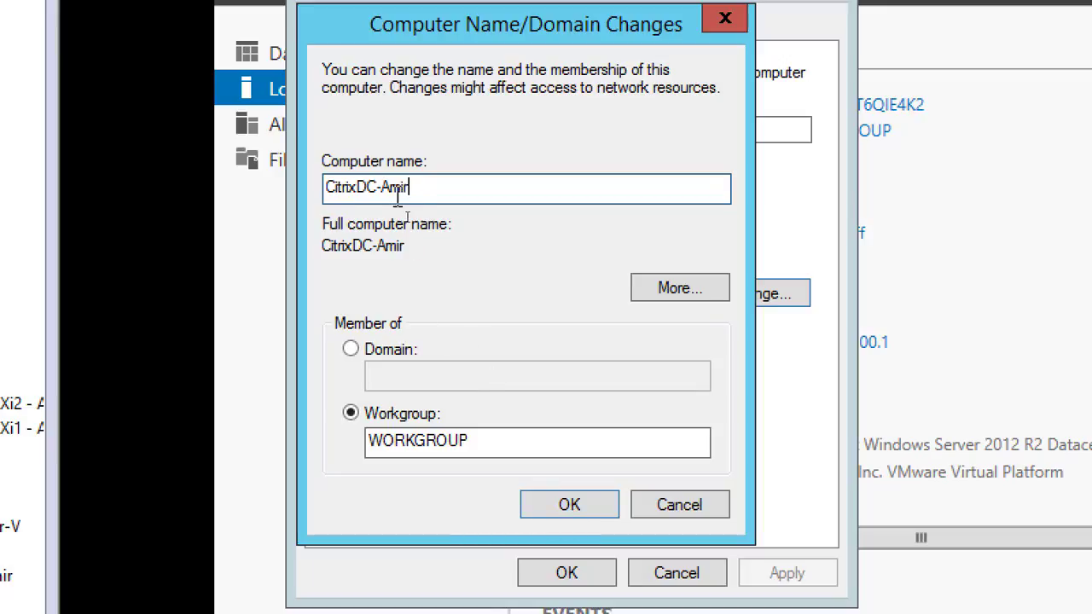
pyautogui.click(551, 505)
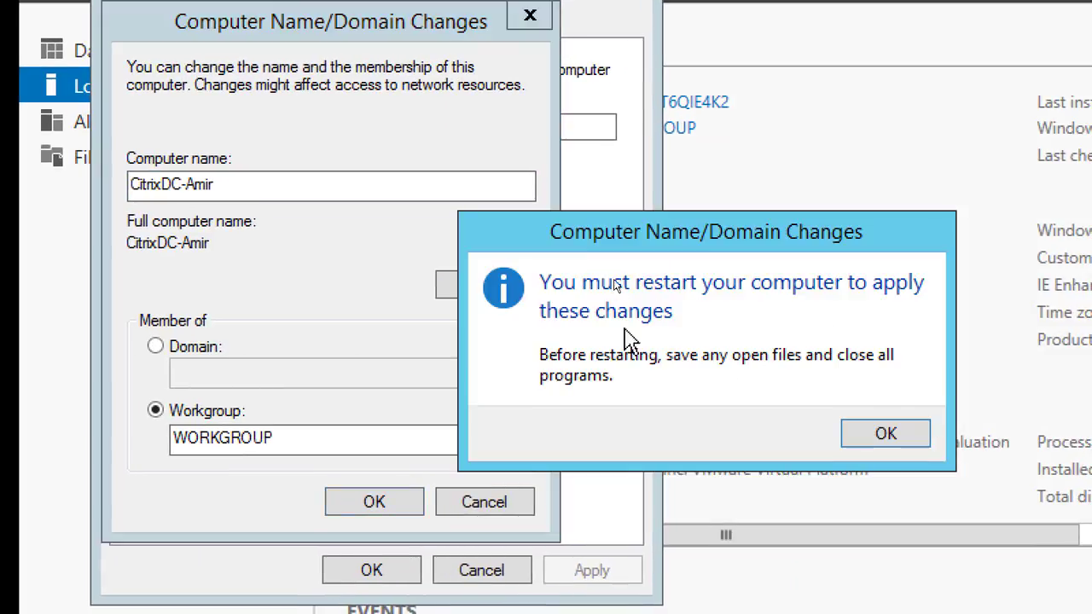
pyautogui.click(879, 432)
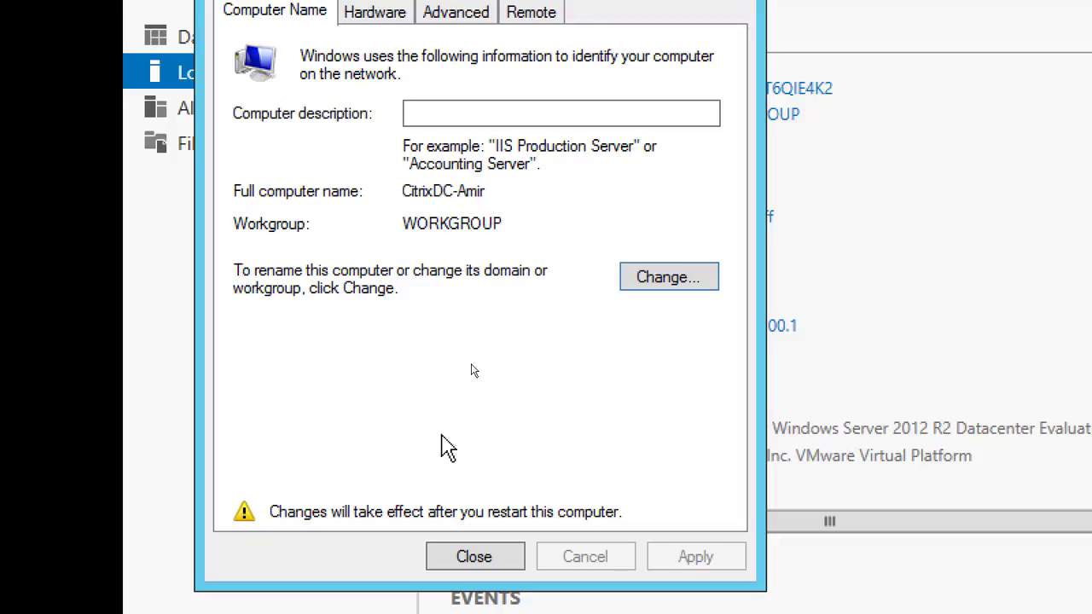
pyautogui.click(466, 560)
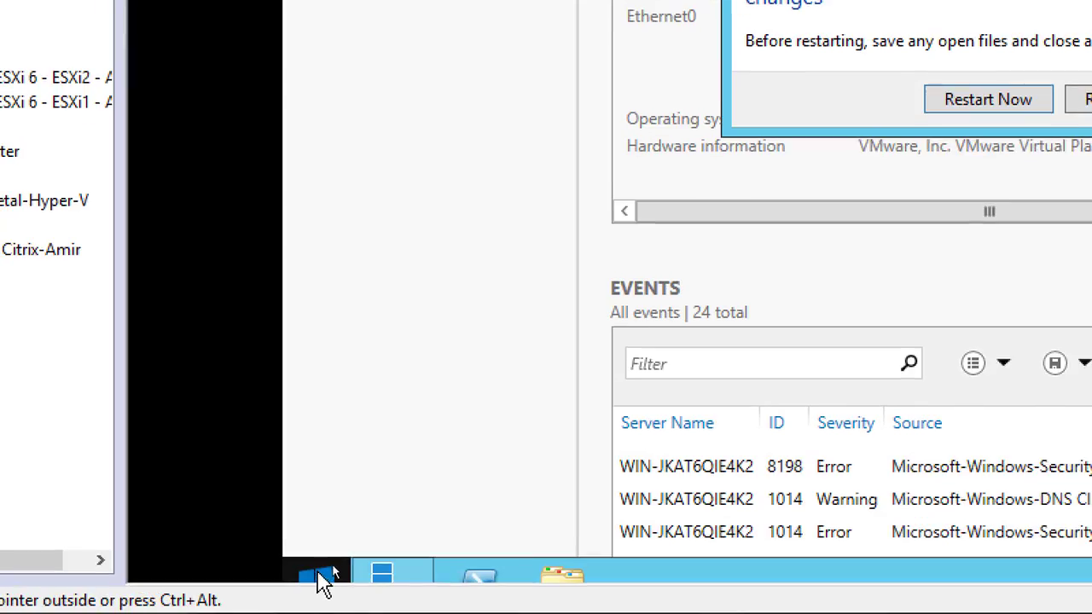
# Shut down the virtual machine, choosing Other (Unplanned) as the shutdown reason
pyautogui.rightClick(329, 578)
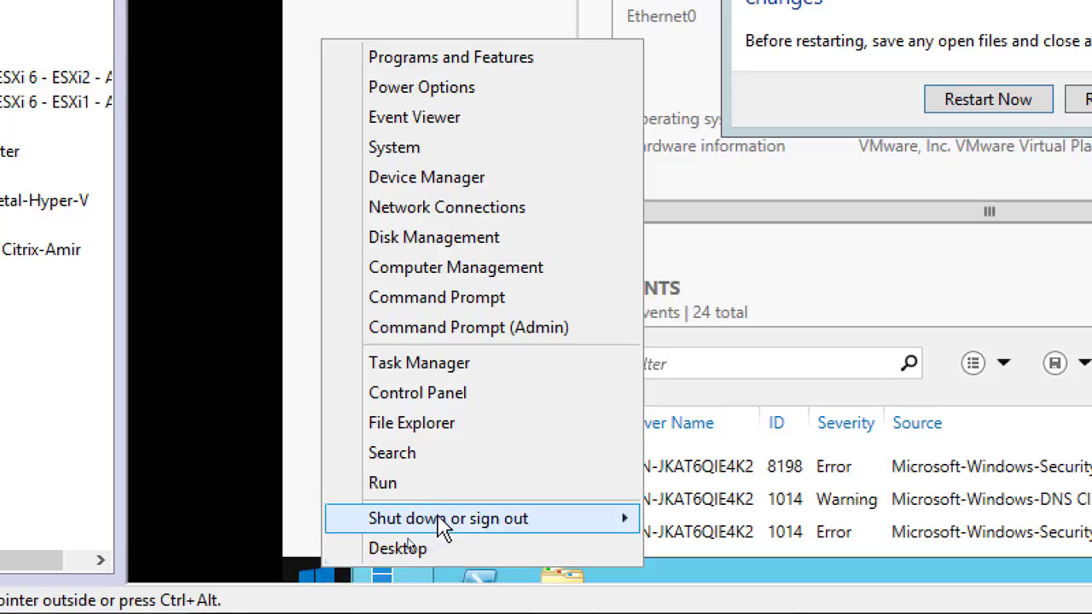
pyautogui.moveTo(523, 527)
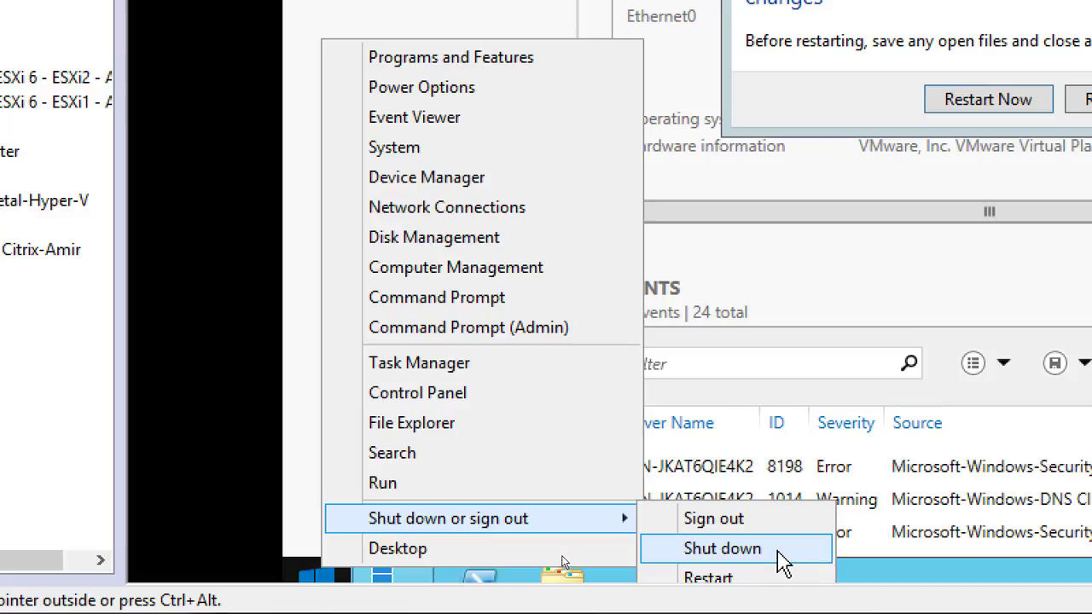
pyautogui.click(733, 550)
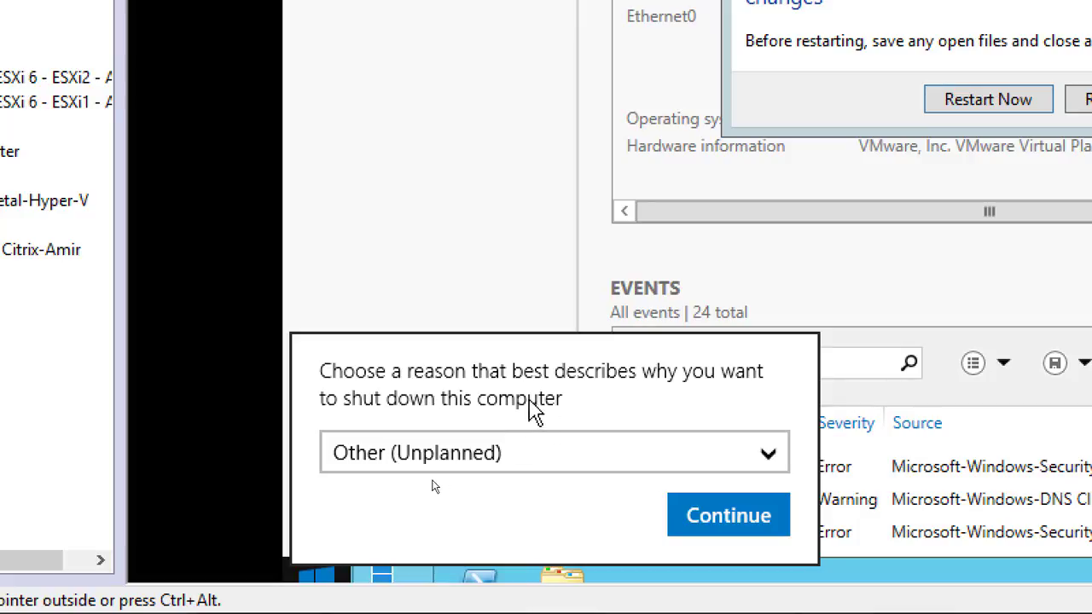
pyautogui.click(505, 453)
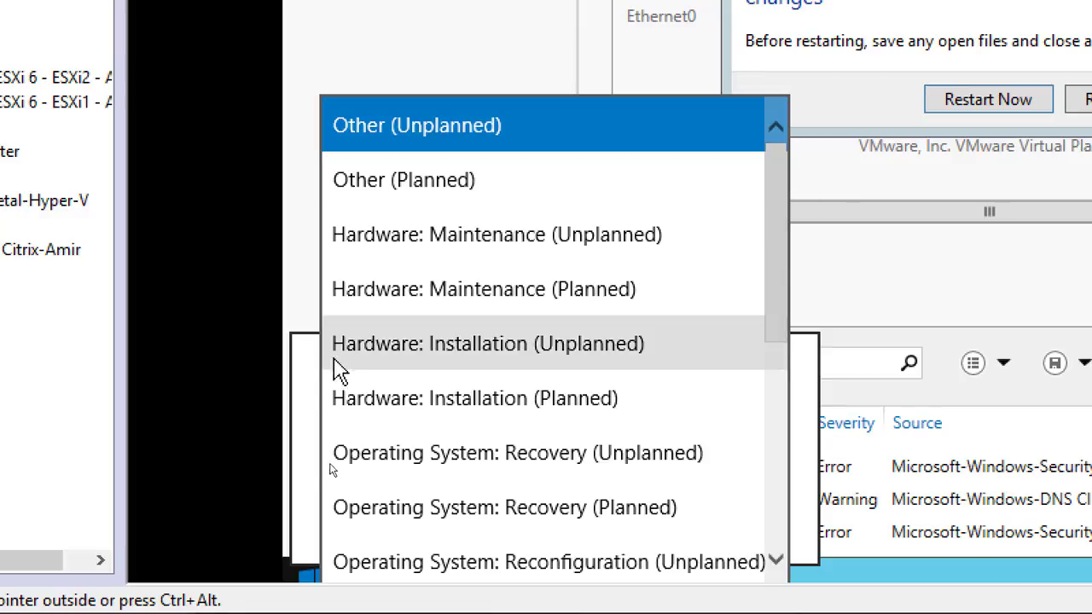
pyautogui.click(419, 124)
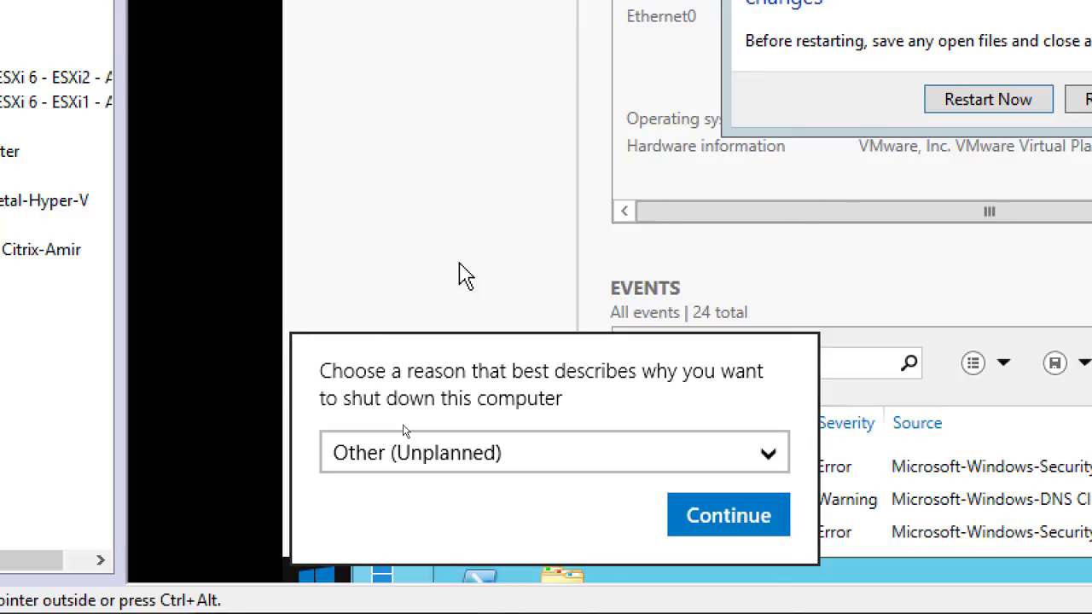
pyautogui.click(742, 531)
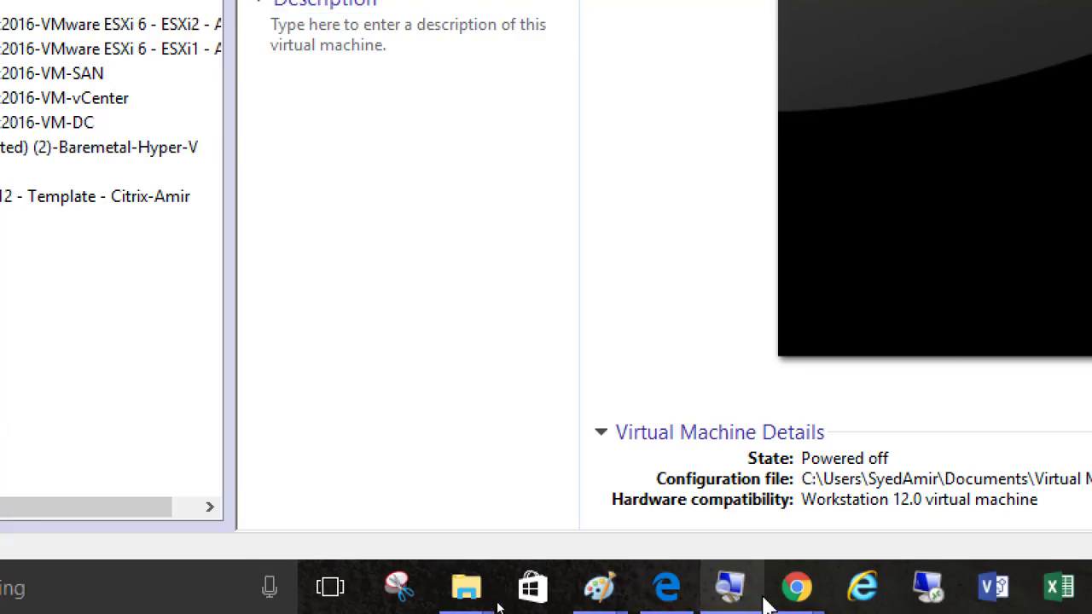
pyautogui.click(727, 589)
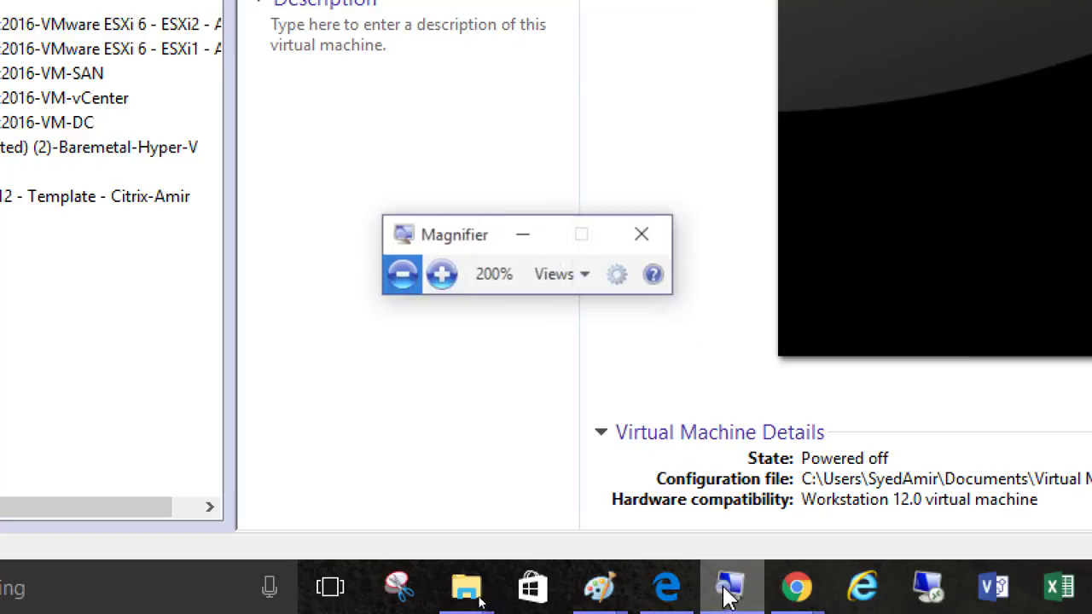
pyautogui.click(385, 260)
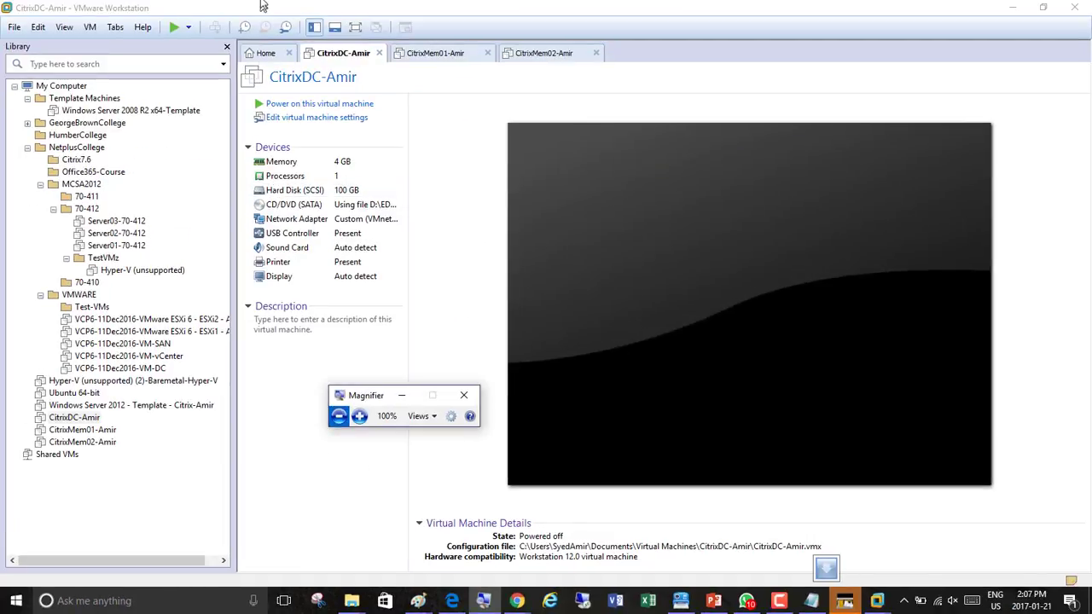
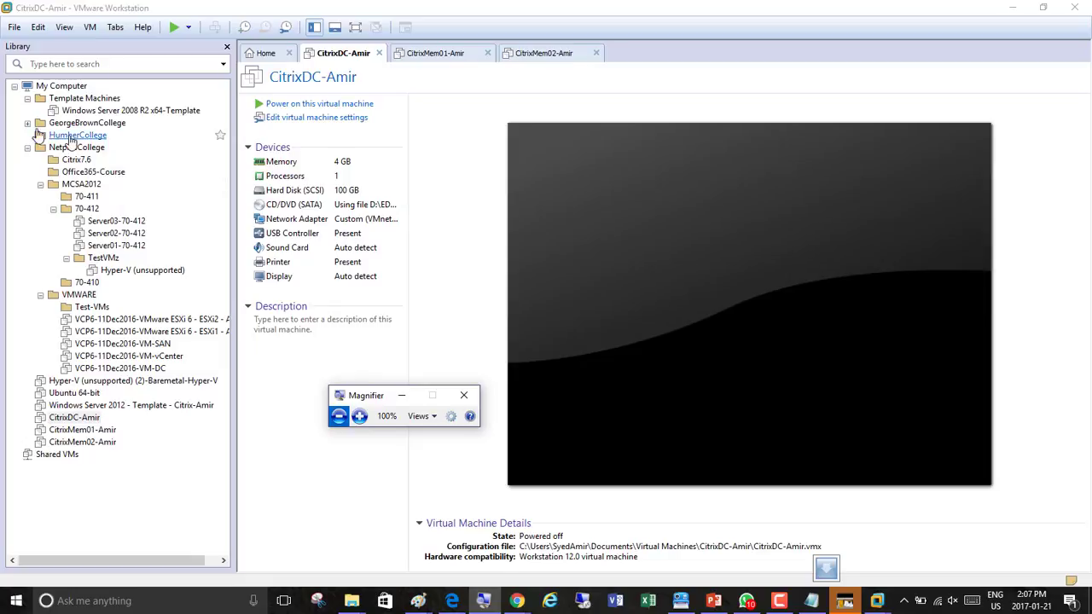
# Open the Citrix7.6 folder from the library
pyautogui.click(77, 160)
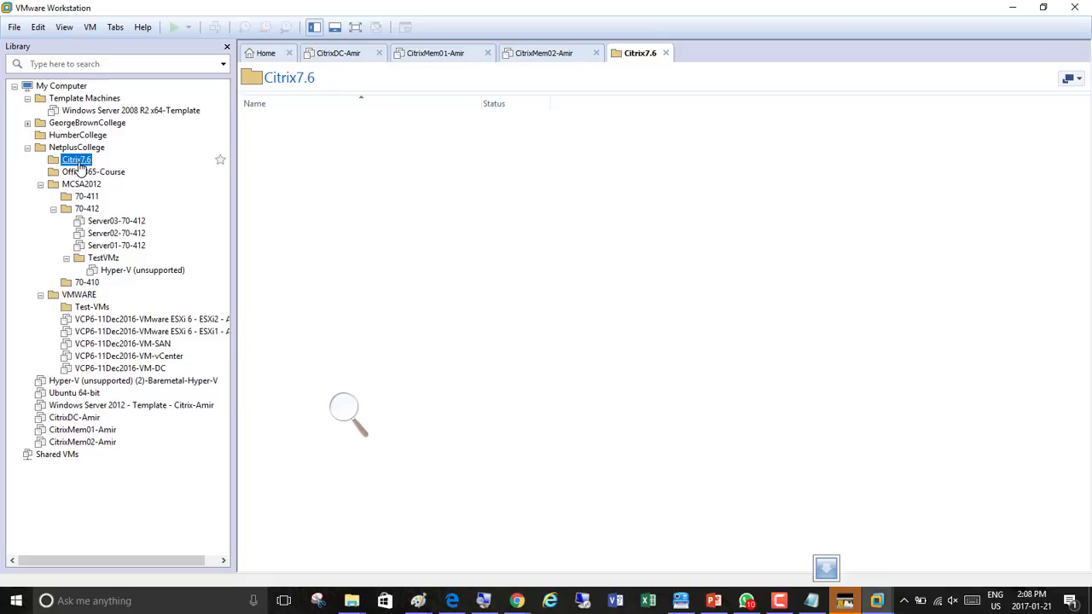
pyautogui.click(350, 420)
pyautogui.click(359, 416)
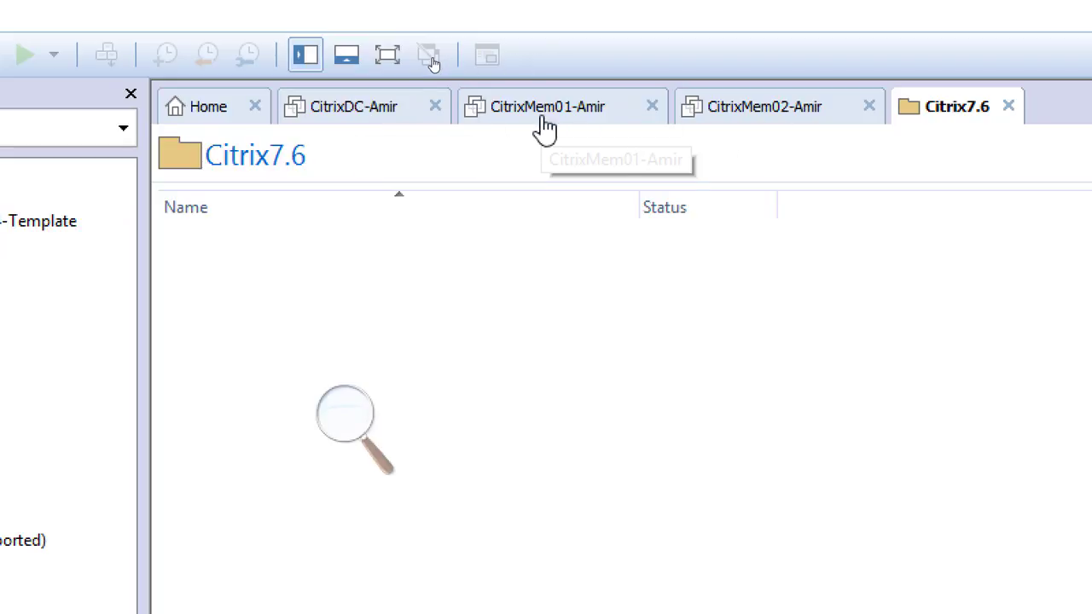
# Open the CitrixDC-Amir virtual machine settings and inspect its network adapter connection, then close the dialog
pyautogui.rightClick(371, 114)
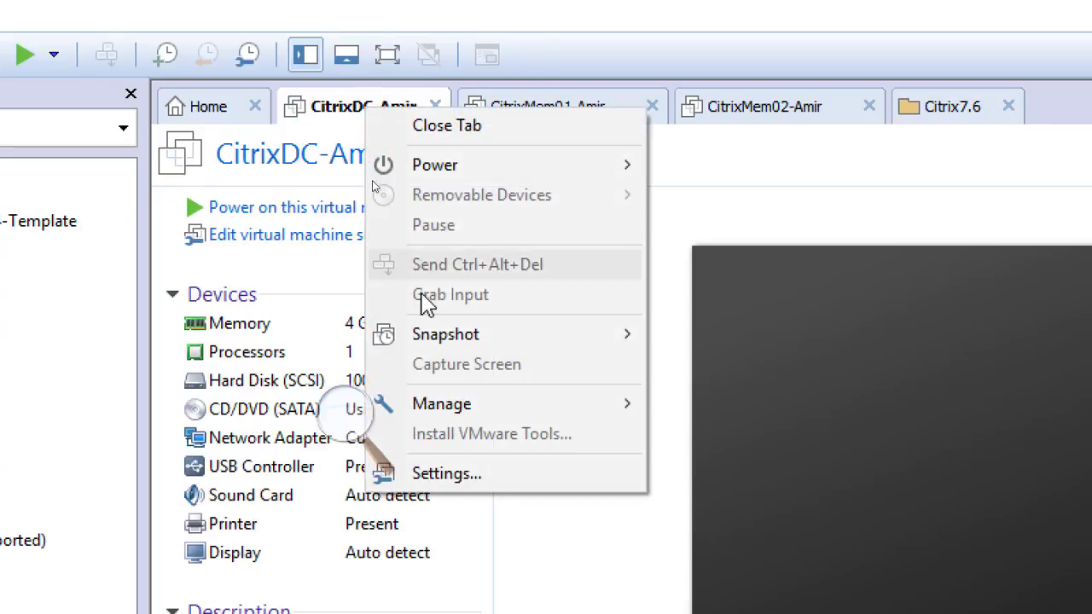
pyautogui.click(452, 476)
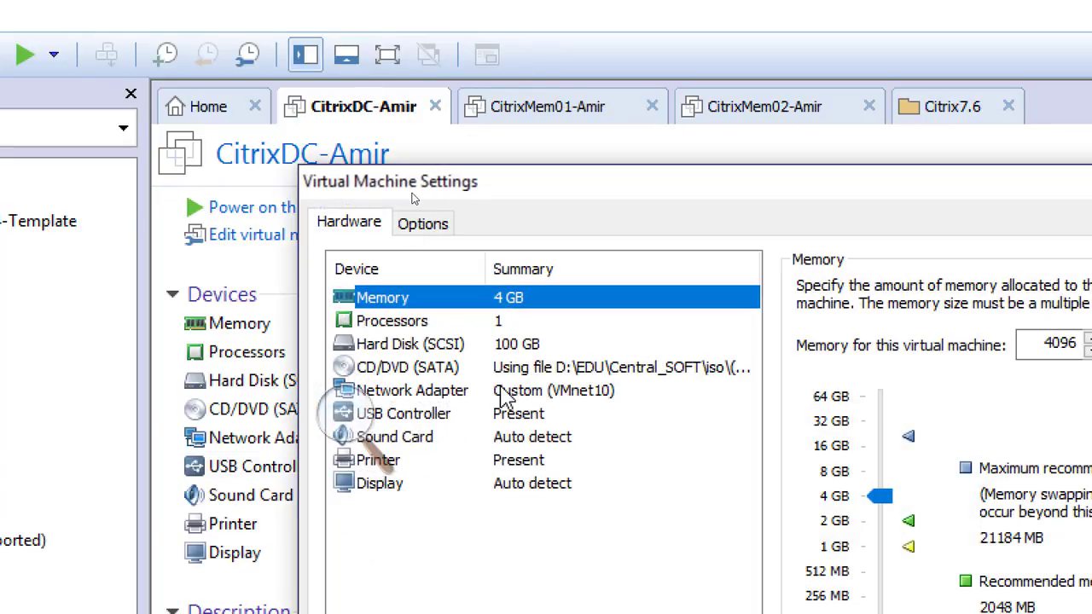
pyautogui.click(532, 393)
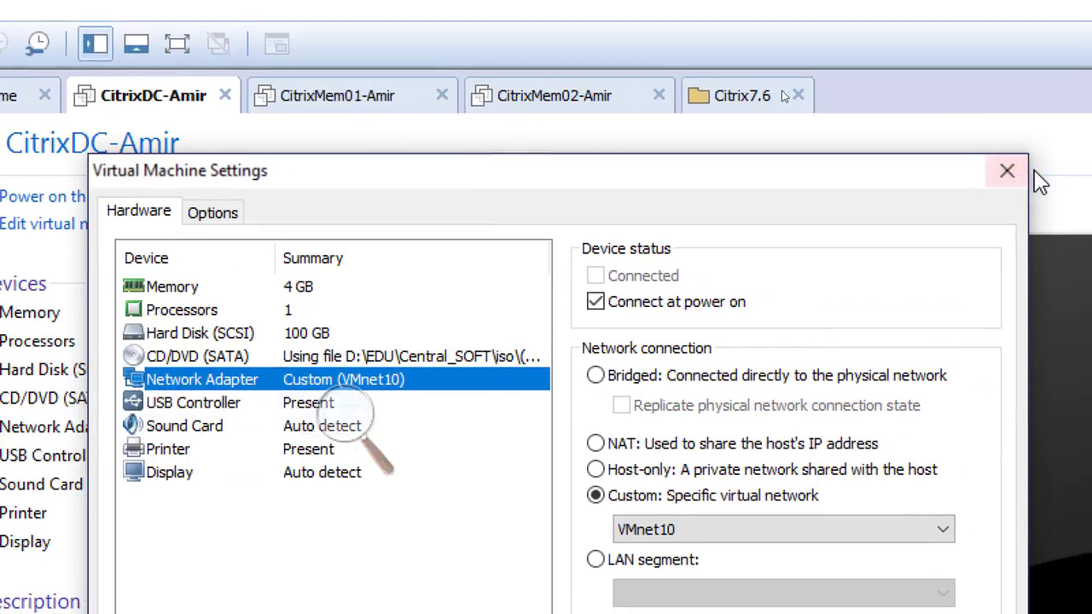
pyautogui.click(1008, 173)
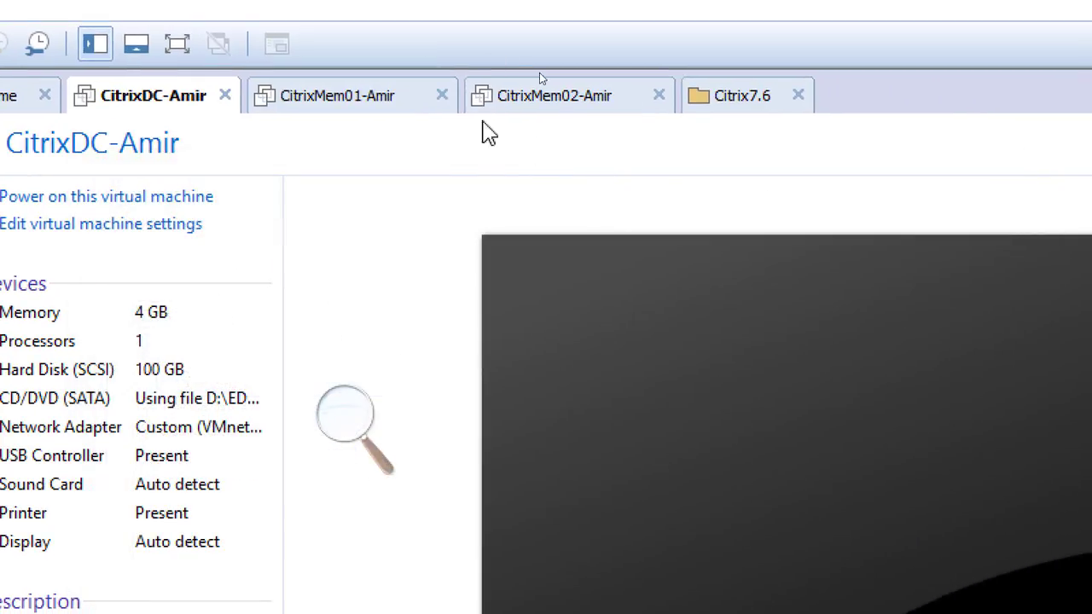
# Open the CitrixMem01-Amir virtual machine settings and inspect its network adapter connection, then close the dialog
pyautogui.rightClick(367, 96)
pyautogui.click(456, 453)
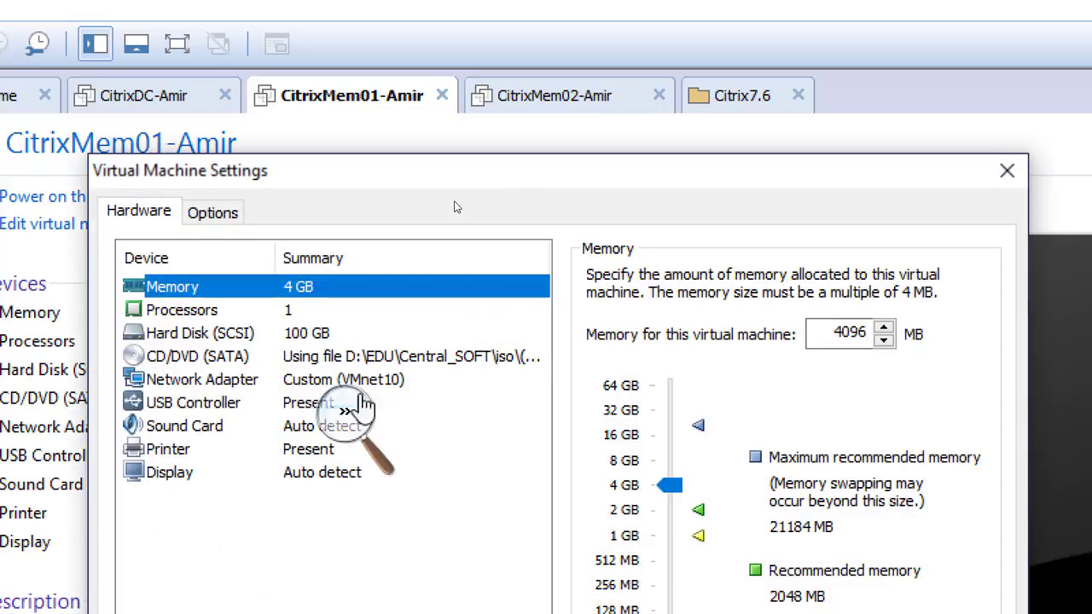
pyautogui.click(394, 379)
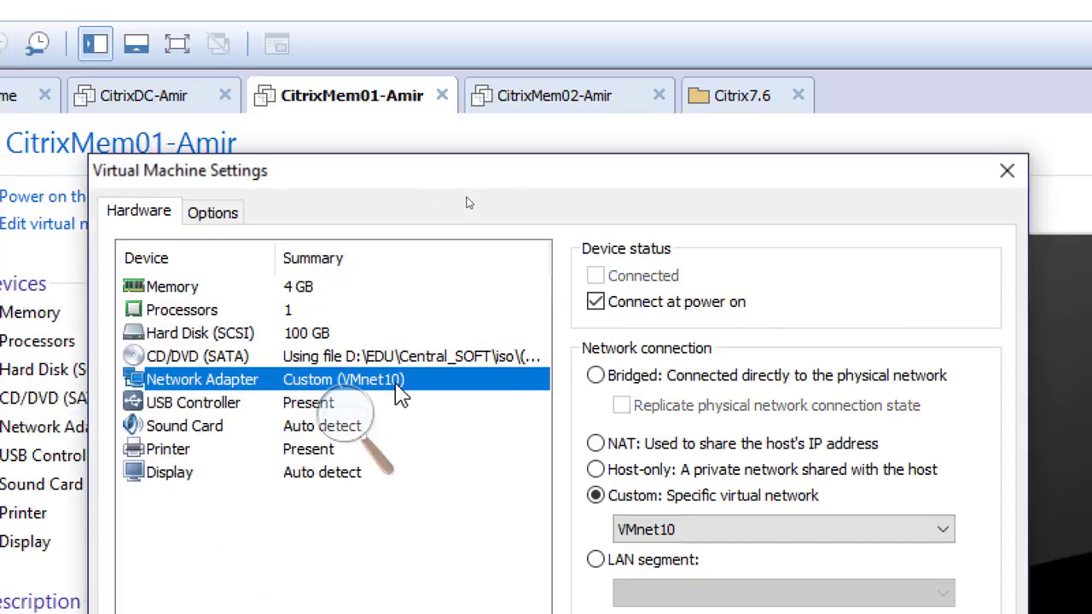
pyautogui.click(895, 182)
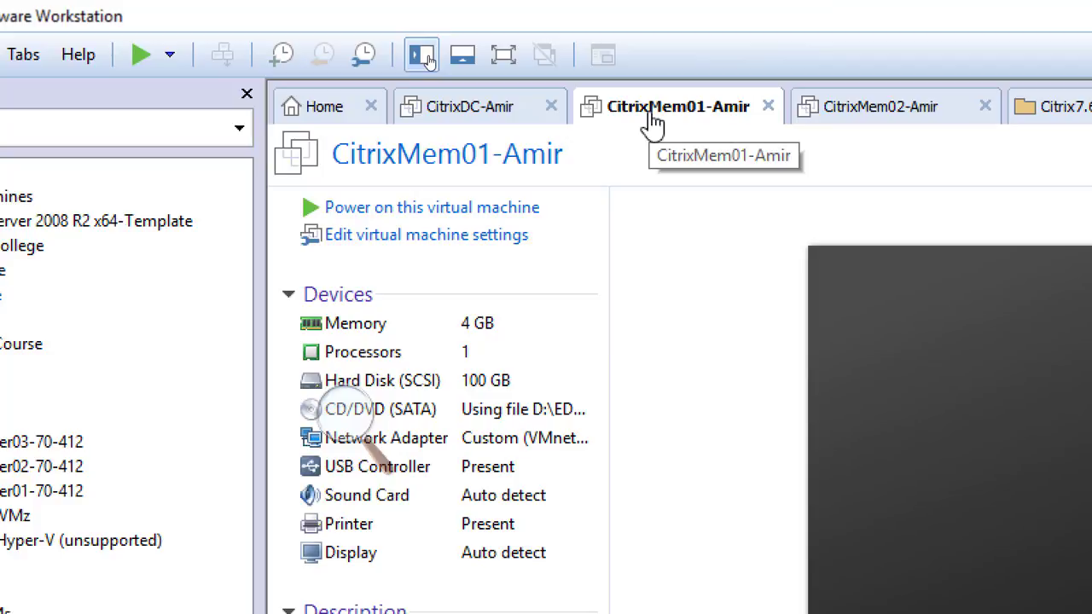
pyautogui.click(879, 118)
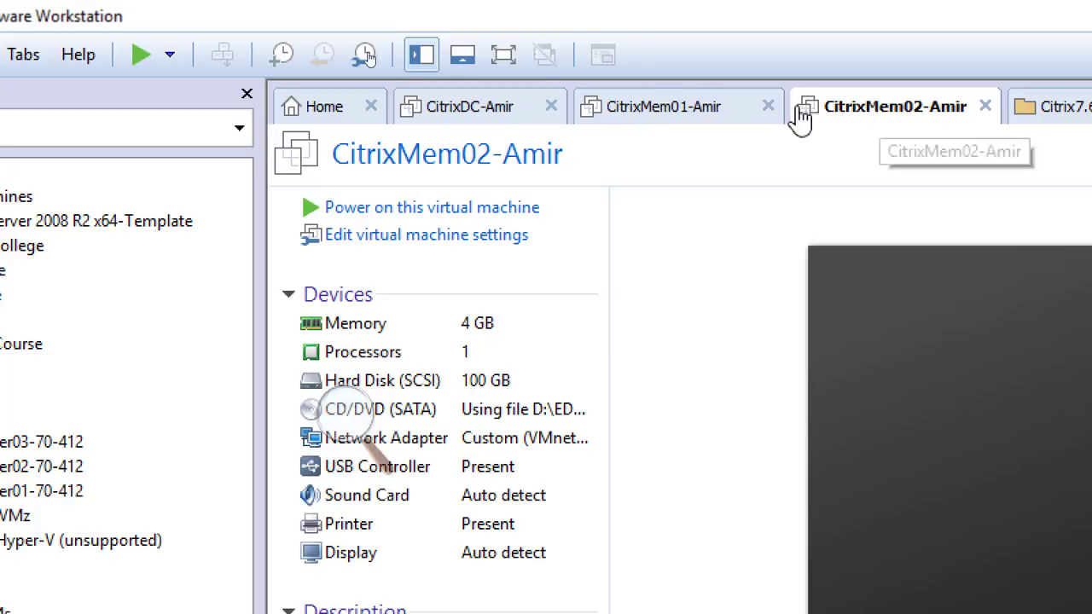
pyautogui.click(669, 119)
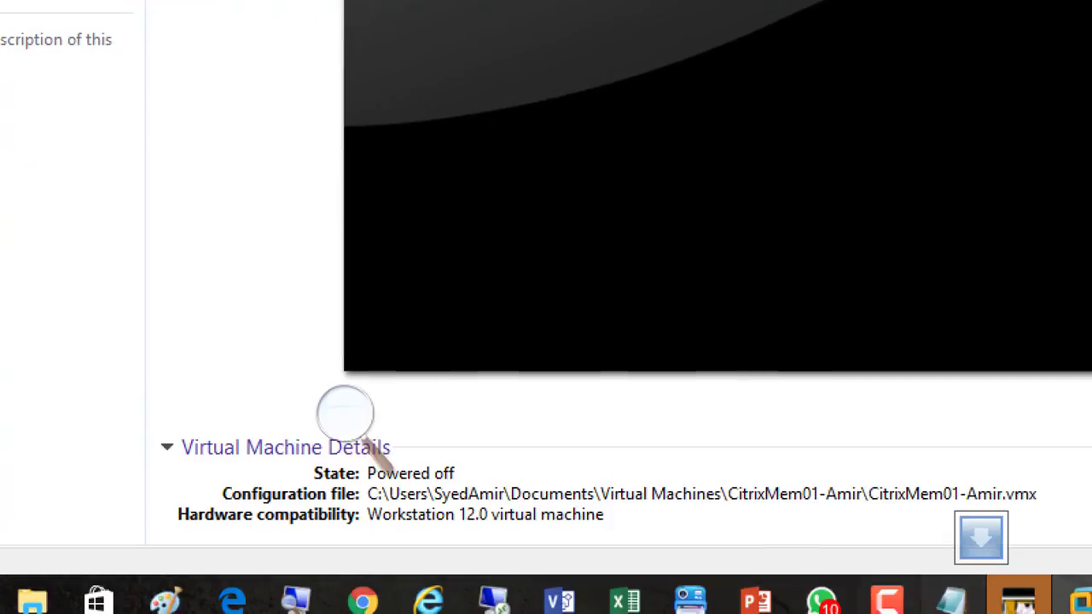
pyautogui.click(841, 588)
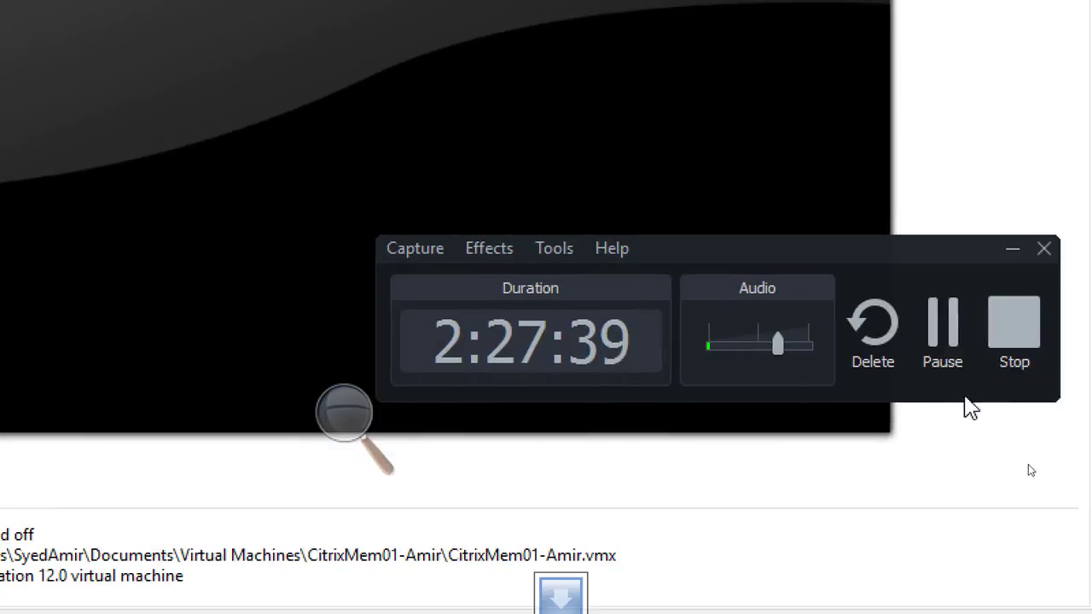